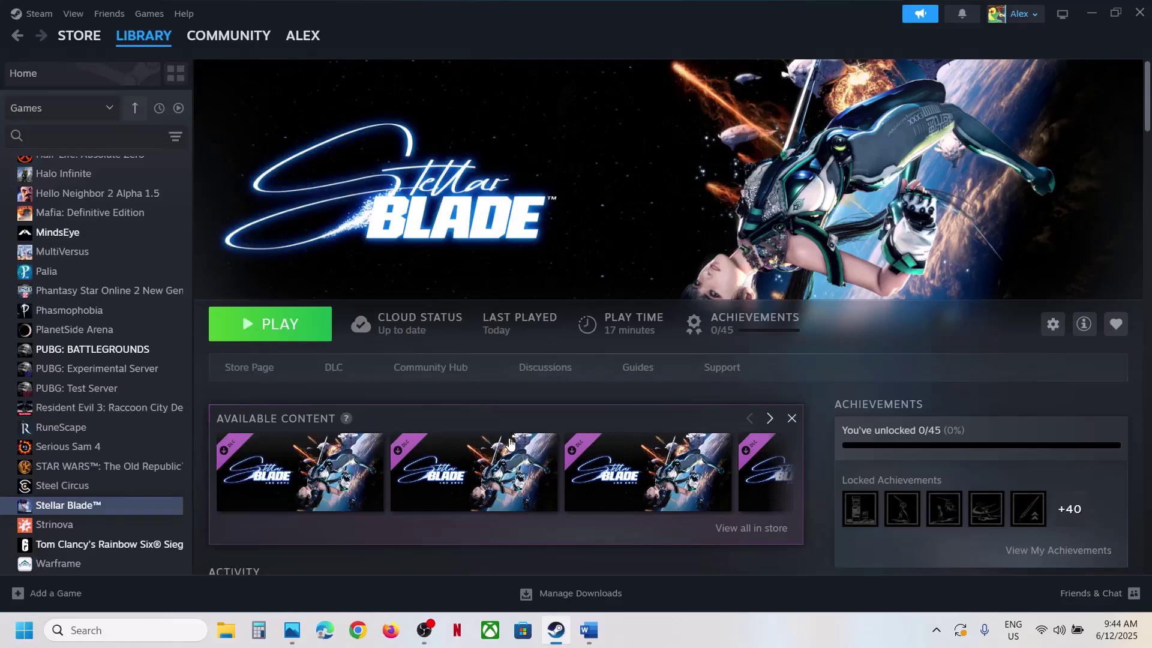
# Open the Word troubleshooting notes and highlight Step 2 about updating the system BIOS.
pyautogui.click(586, 628)
pyautogui.moveTo(205, 411); pyautogui.dragTo(684, 399)
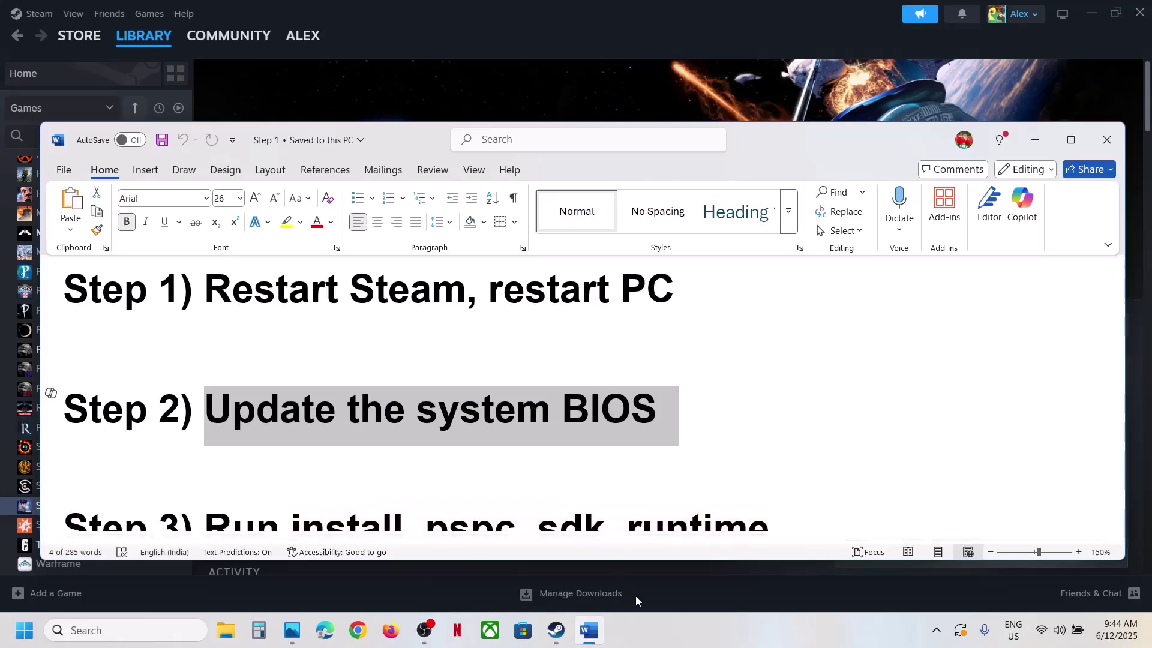
pyautogui.click(673, 638)
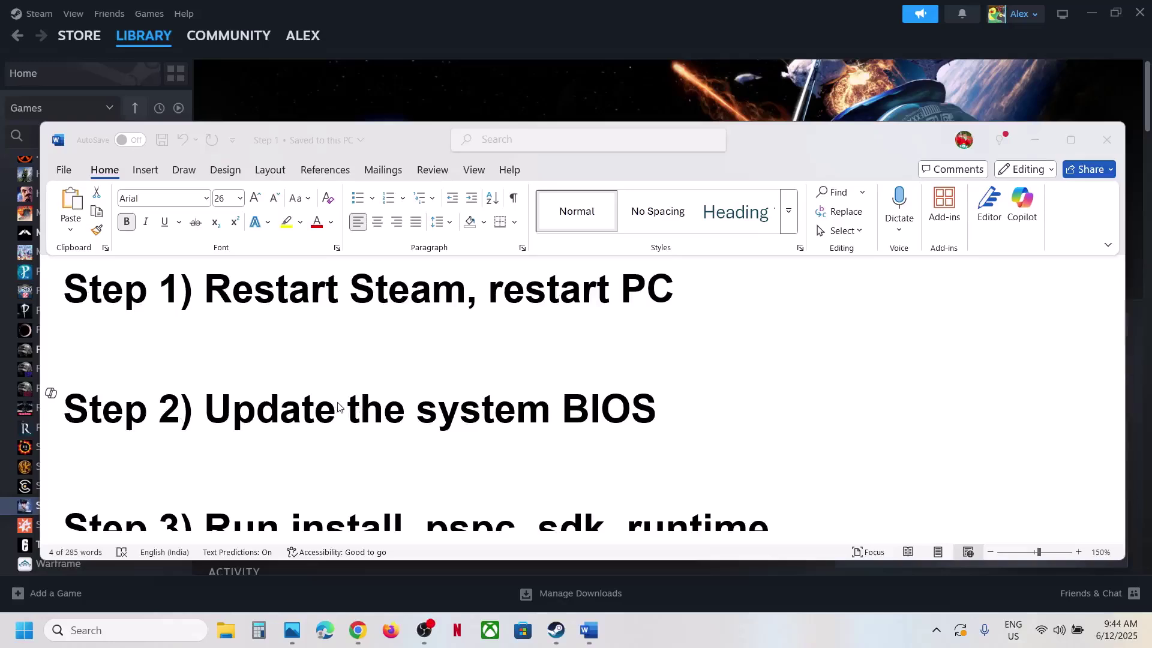
pyautogui.click(248, 420)
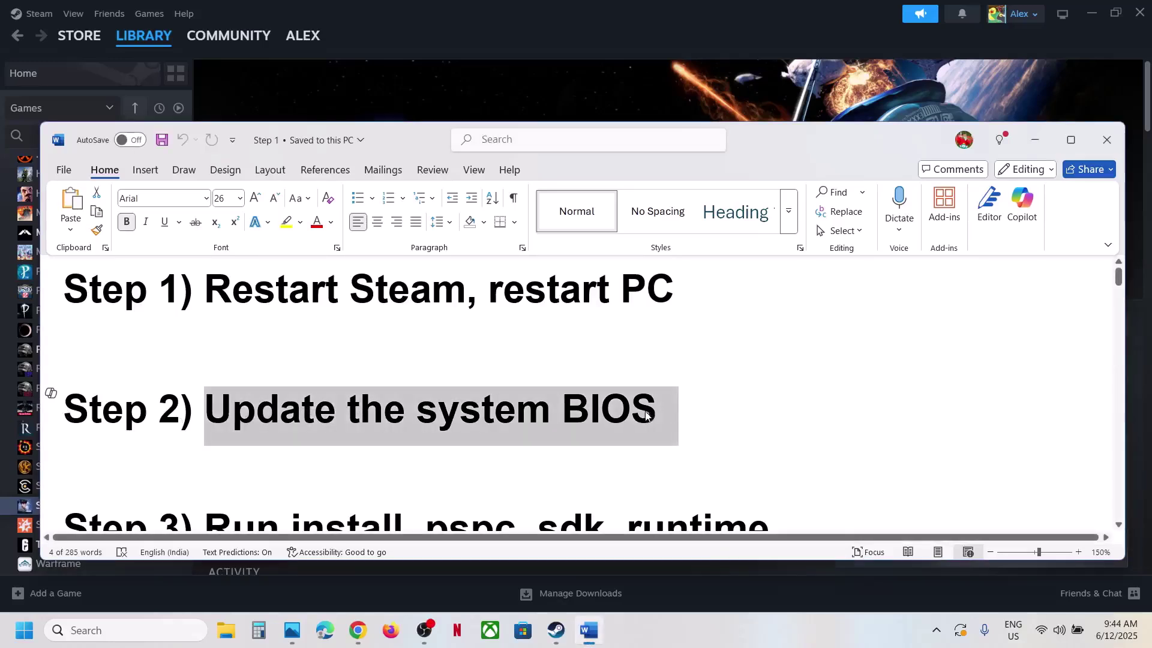
pyautogui.click(526, 424)
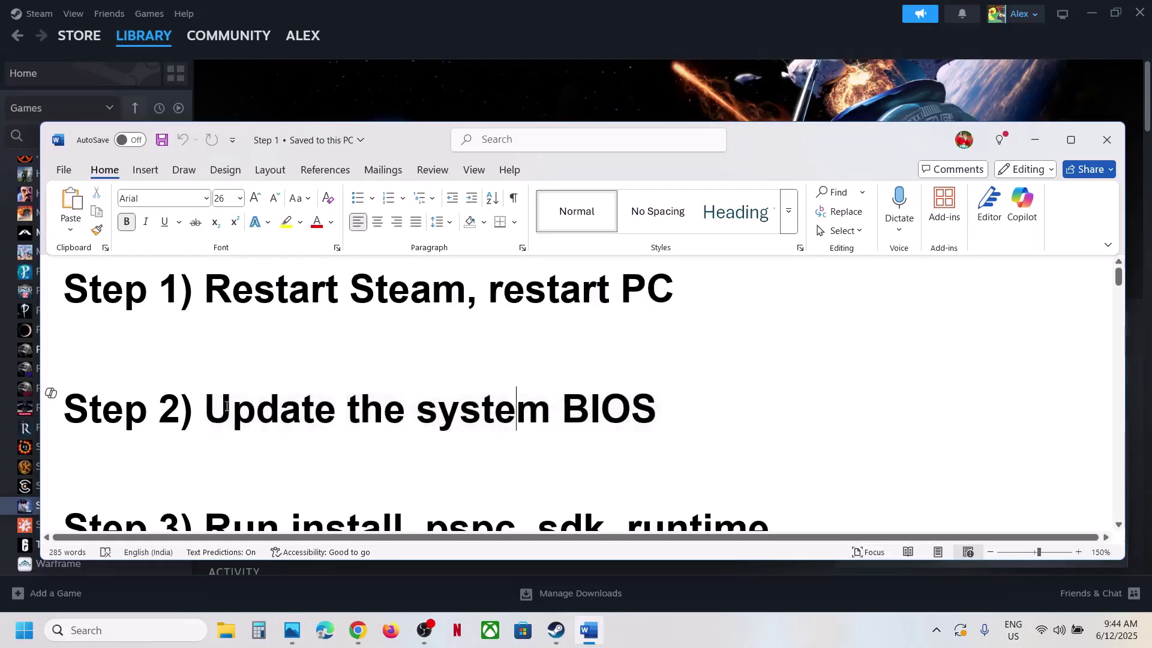
pyautogui.moveTo(656, 435); pyautogui.dragTo(205, 420)
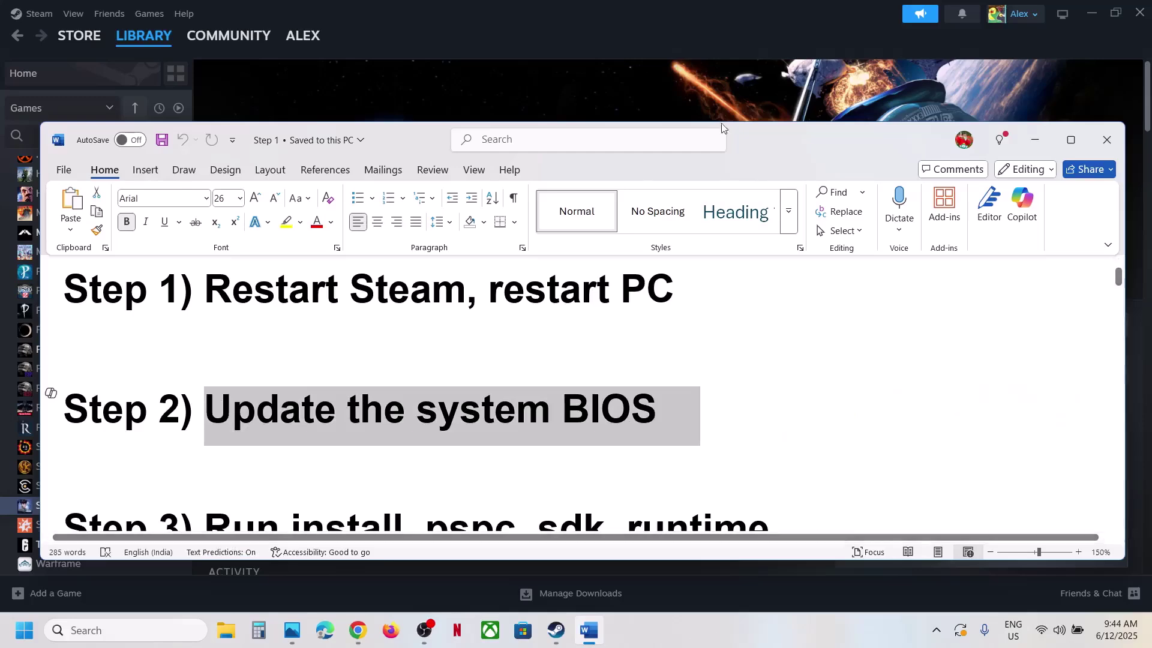
# Switch to Dell Support in Chrome and browse all products down to Computers, Laptops.
pyautogui.click(358, 630)
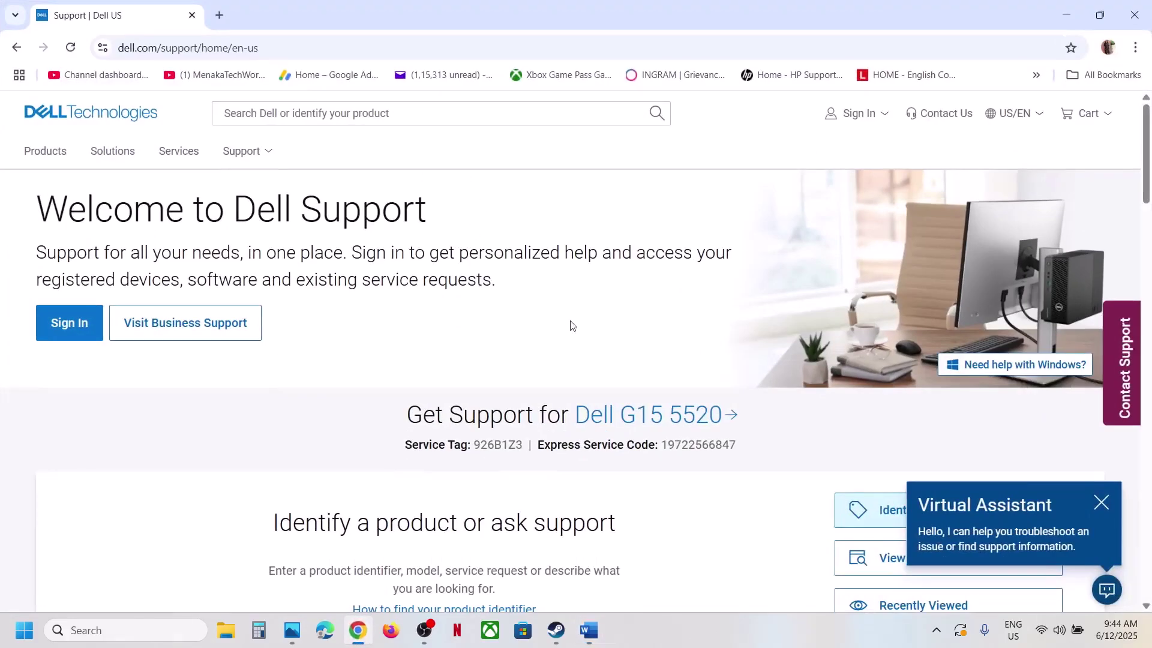
pyautogui.scroll(-5, 729, 357)
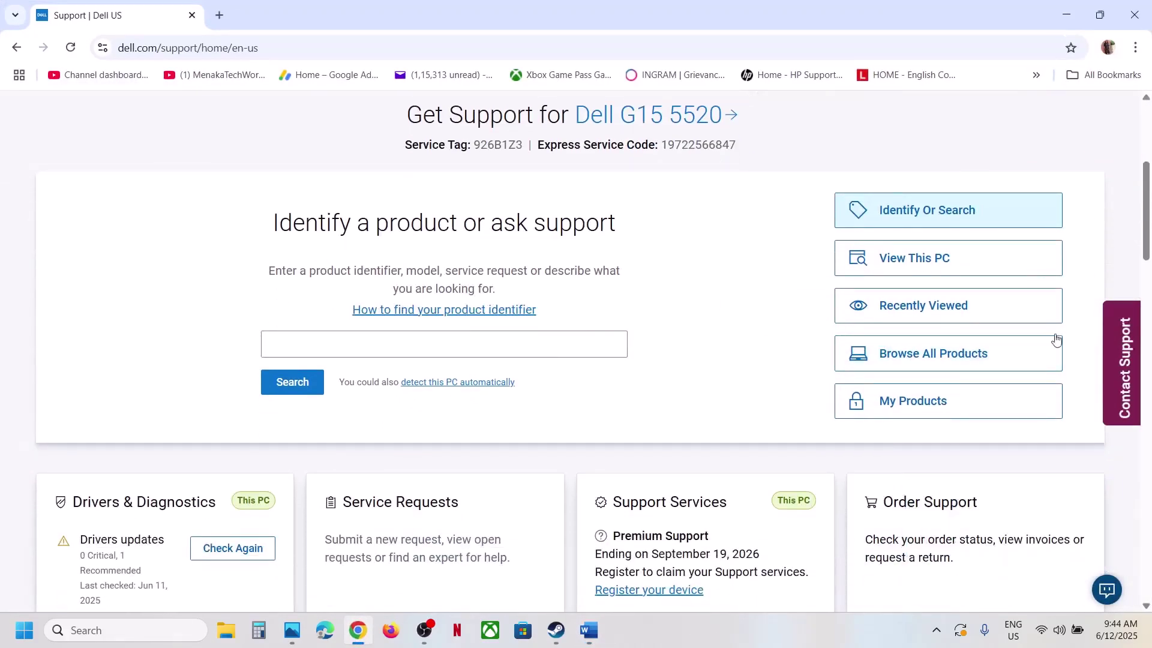
pyautogui.click(1020, 353)
pyautogui.click(270, 336)
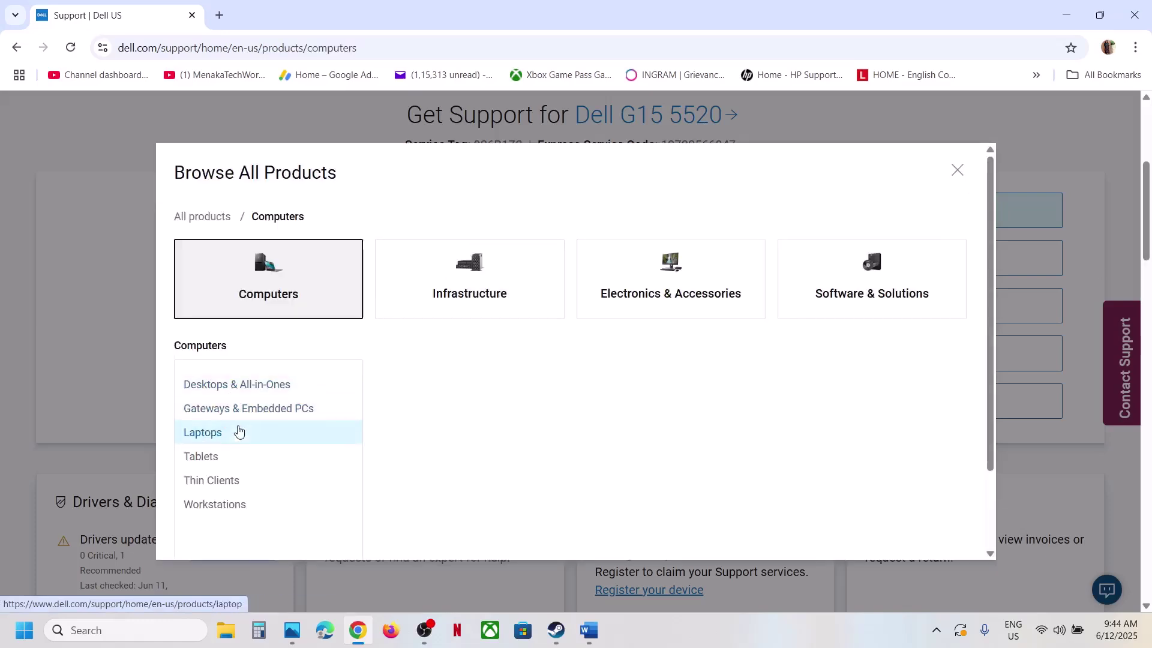
pyautogui.click(223, 443)
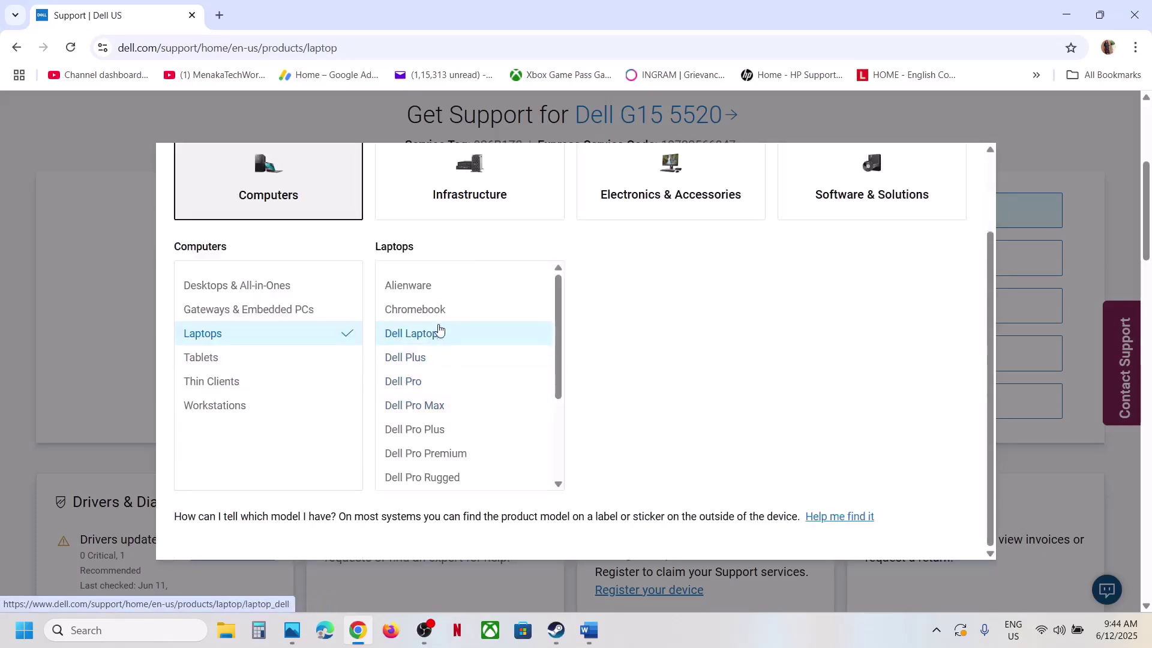
# Choose the Dell G15 5510 from the G Series laptops and open its support page.
pyautogui.scroll(-3, 455, 403)
pyautogui.scroll(3, 455, 404)
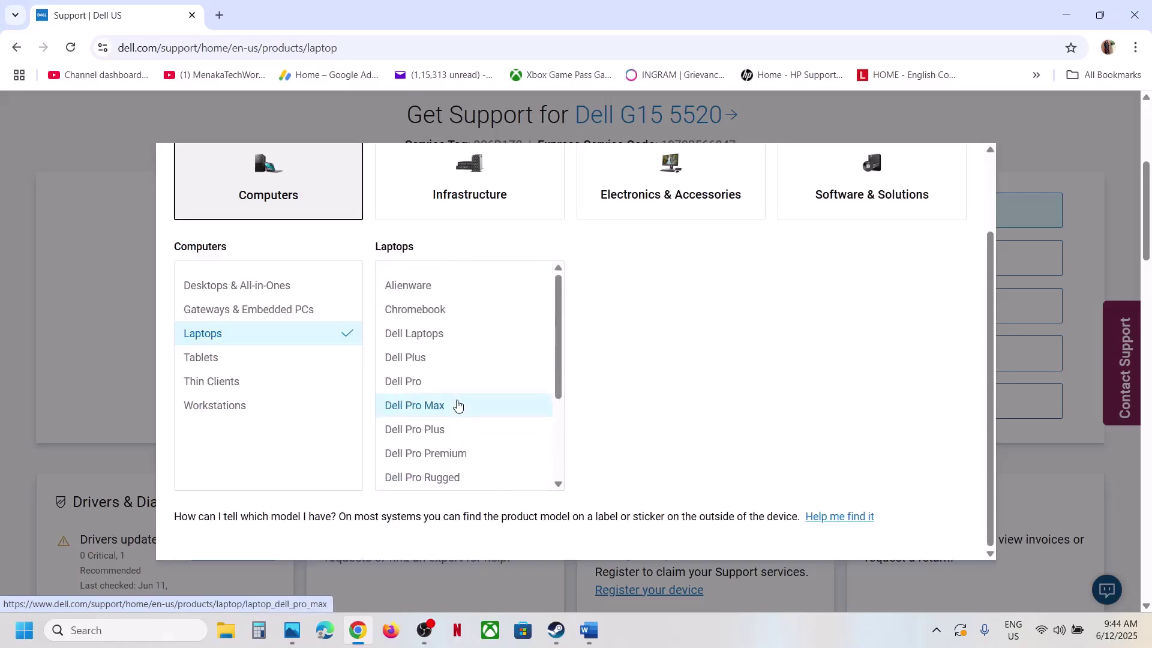
pyautogui.scroll(-1, 436, 404)
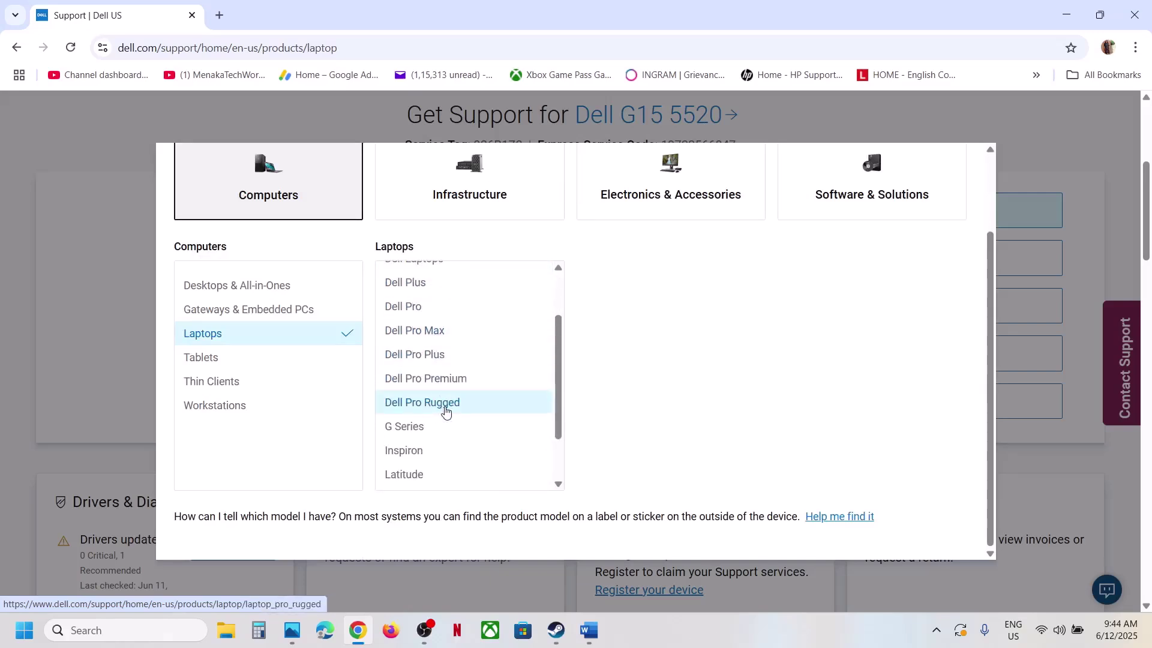
pyautogui.click(419, 424)
pyautogui.click(653, 294)
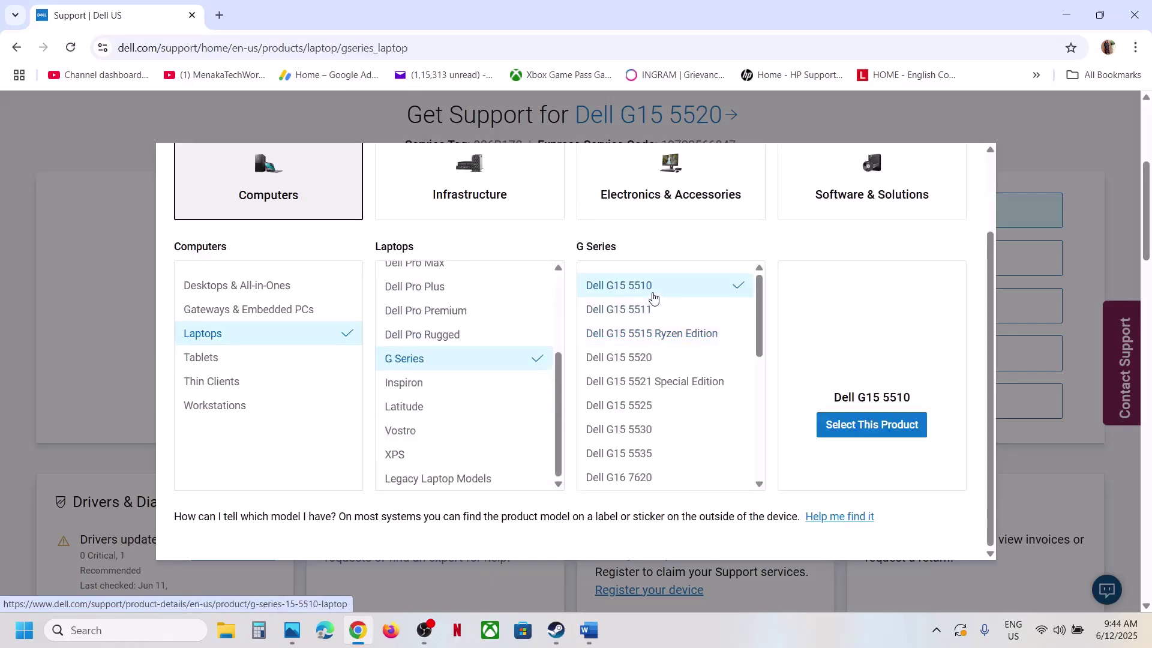
pyautogui.click(873, 425)
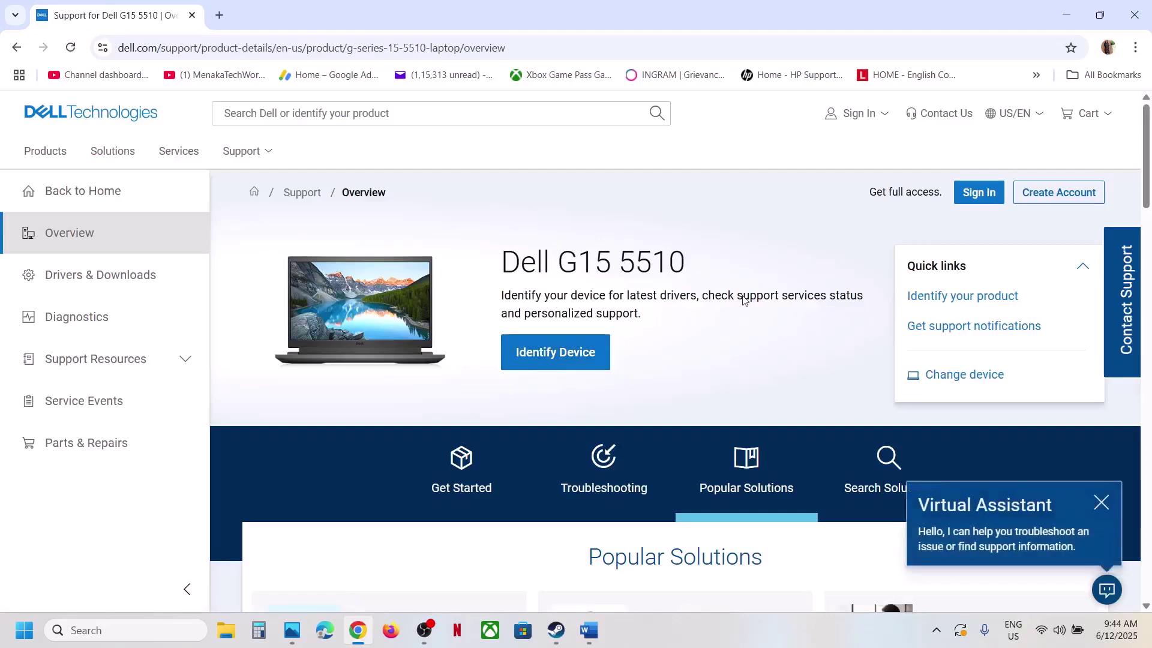
# Open the laptop's specific driver list under Drivers & Downloads and change its operating system selection.
pyautogui.scroll(-3, 679, 309)
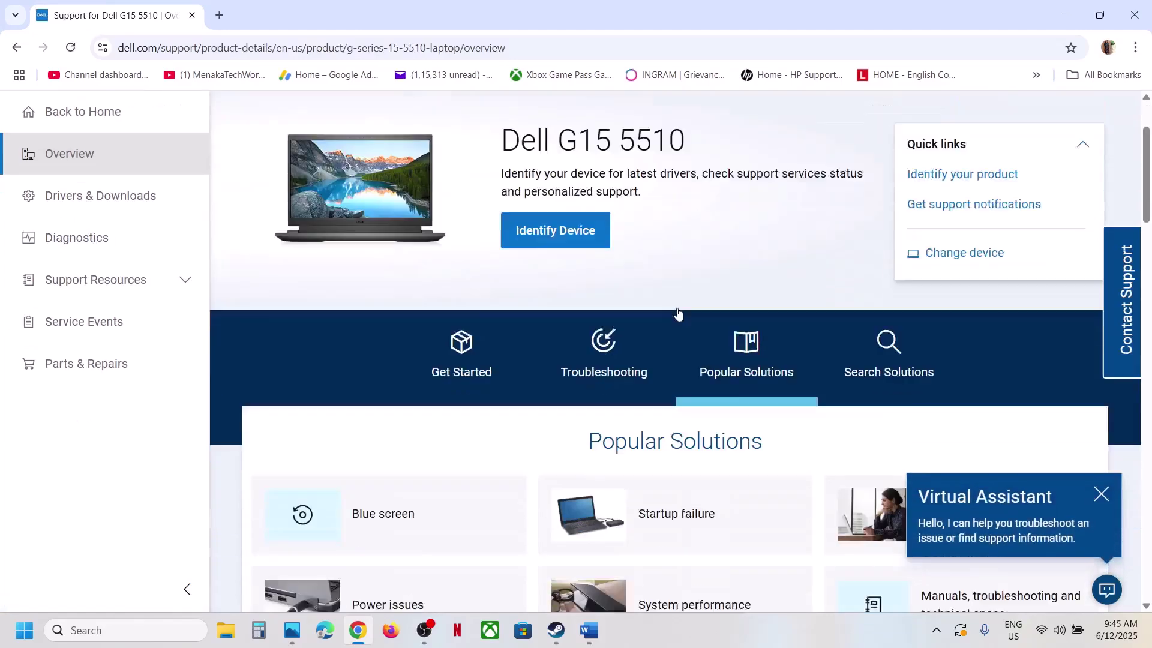
pyautogui.click(31, 214)
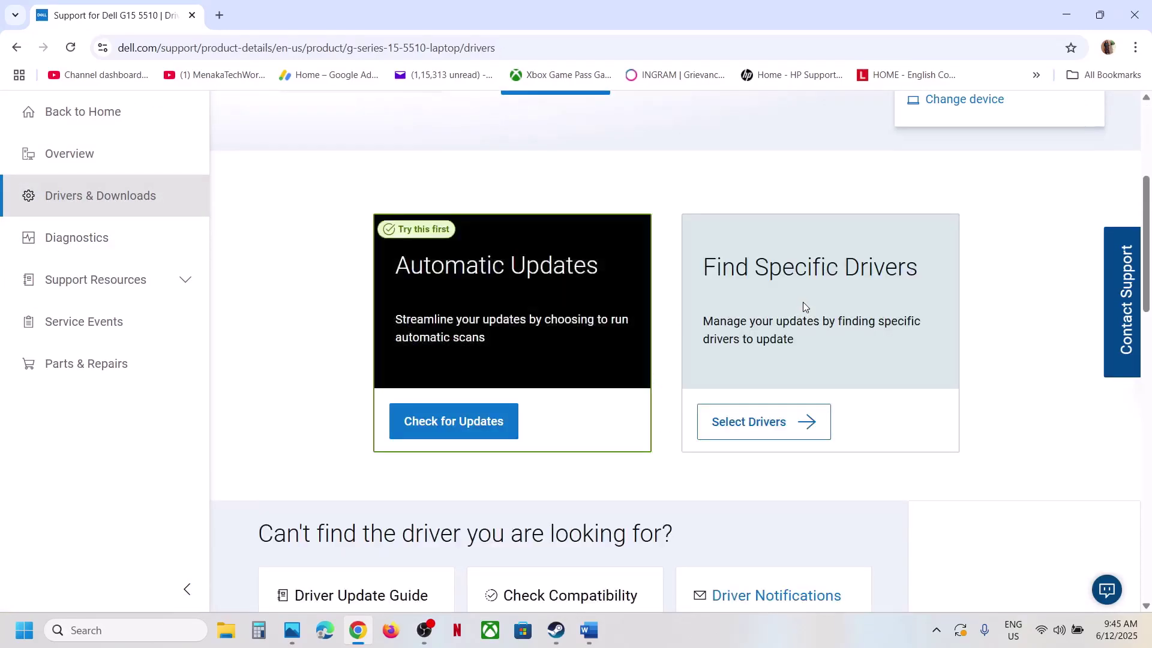
pyautogui.scroll(-2, 805, 300)
pyautogui.click(780, 312)
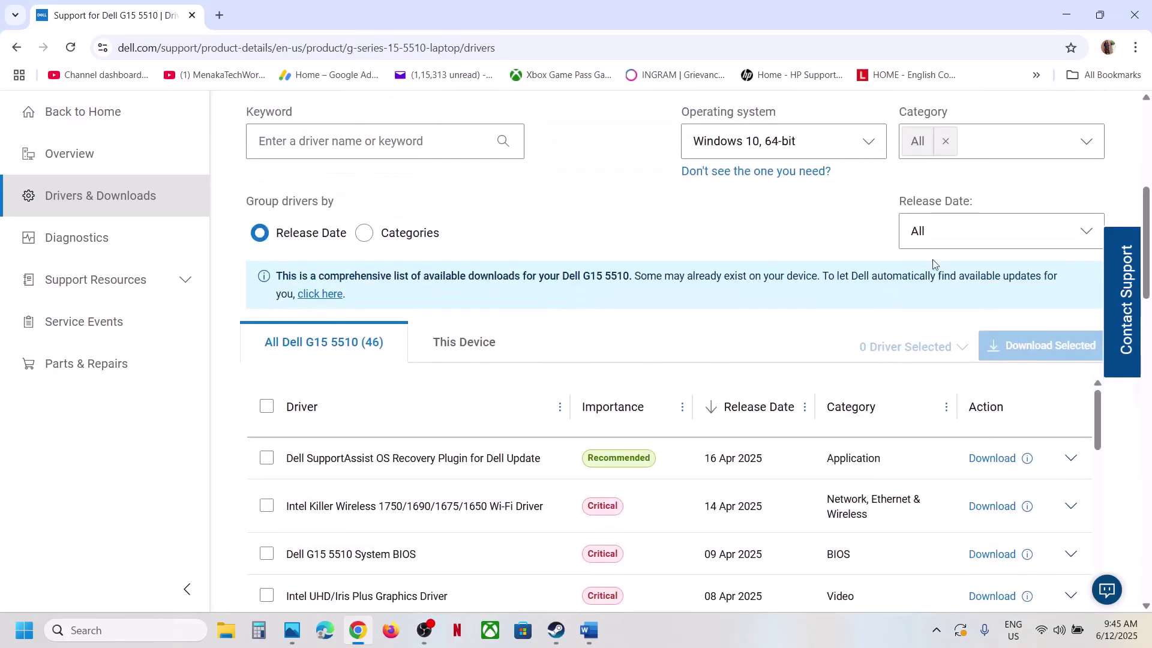
pyautogui.click(764, 146)
pyautogui.click(736, 251)
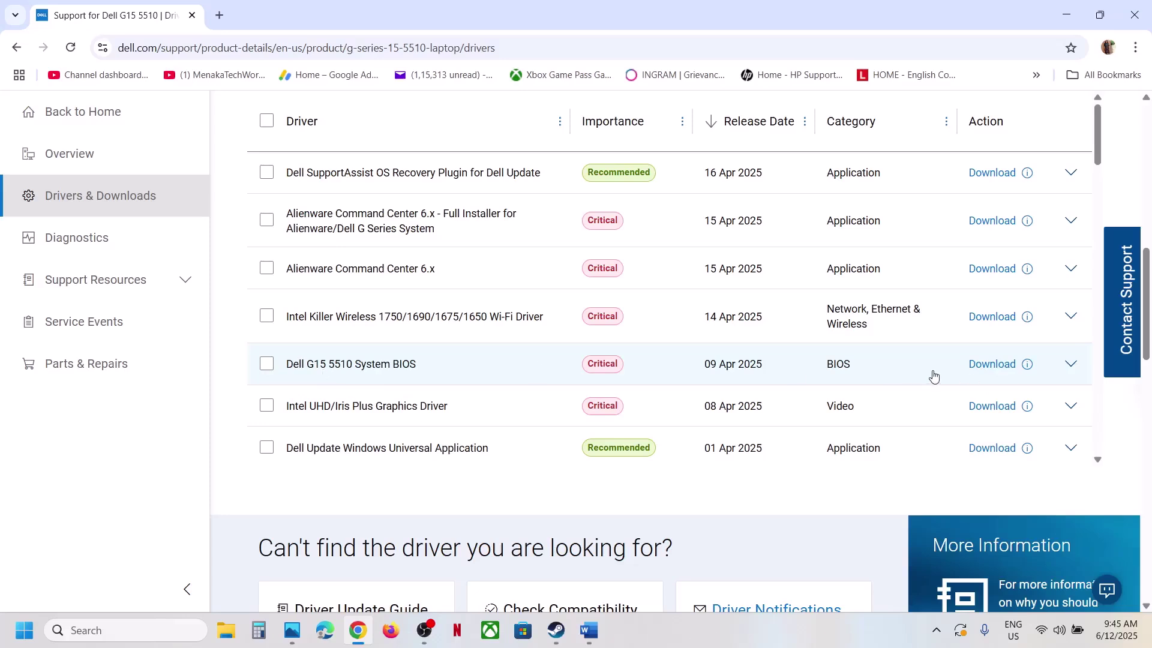
# Download the Dell G15 5510 System BIOS and check the laptop's battery charge status.
pyautogui.click(993, 368)
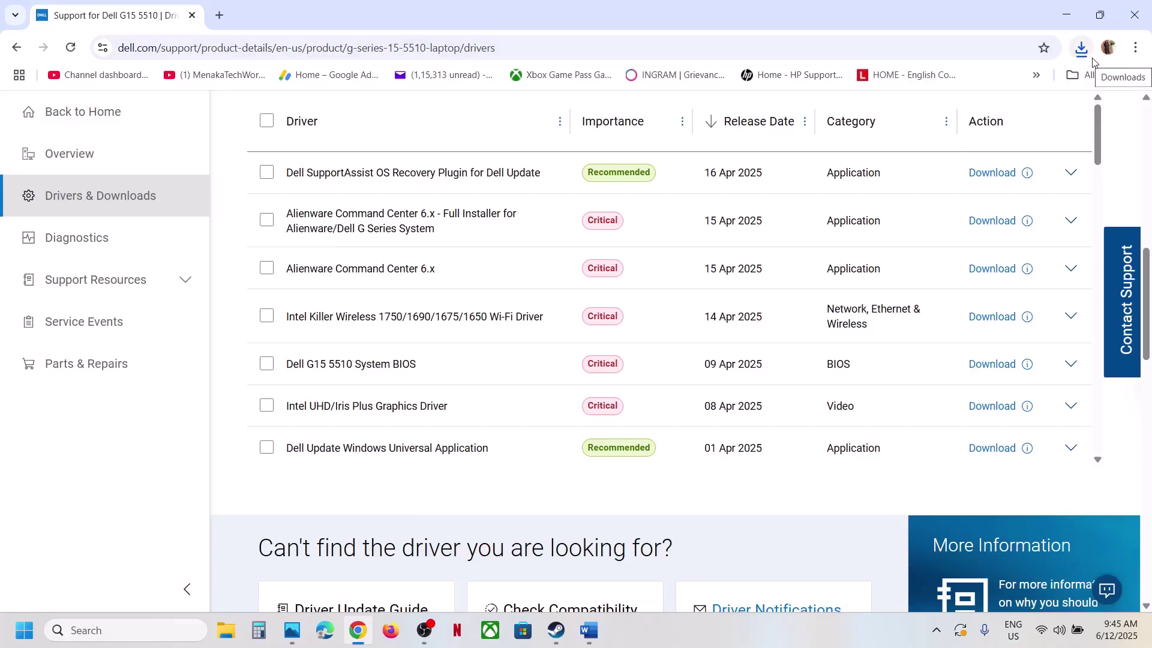
pyautogui.click(1059, 631)
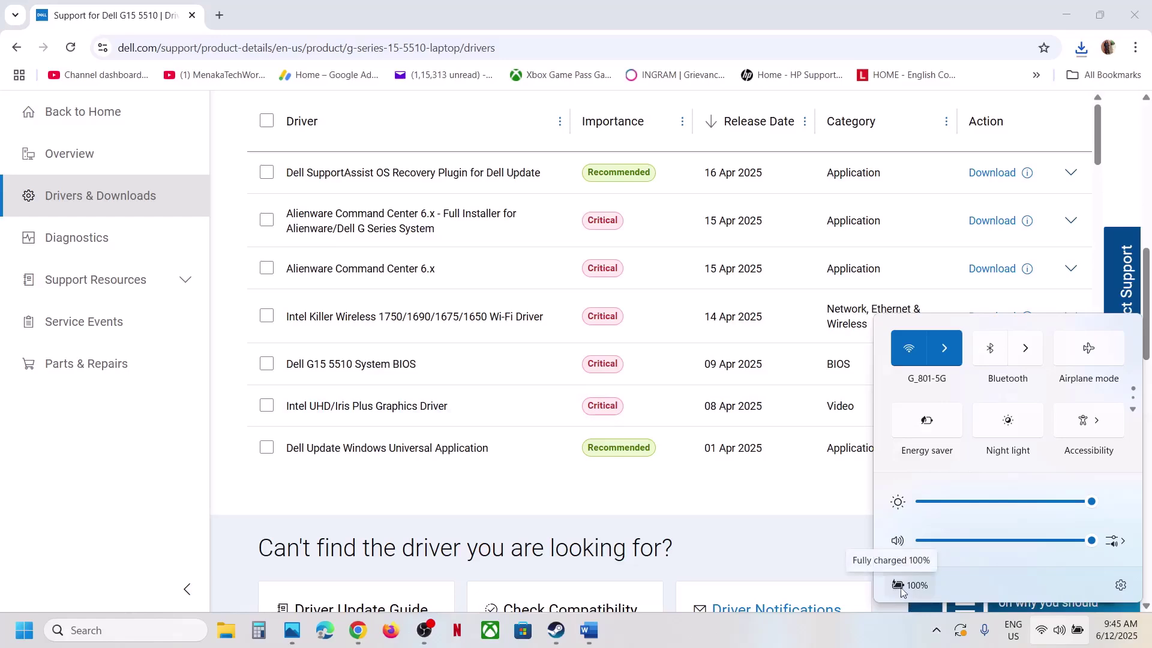
pyautogui.click(852, 640)
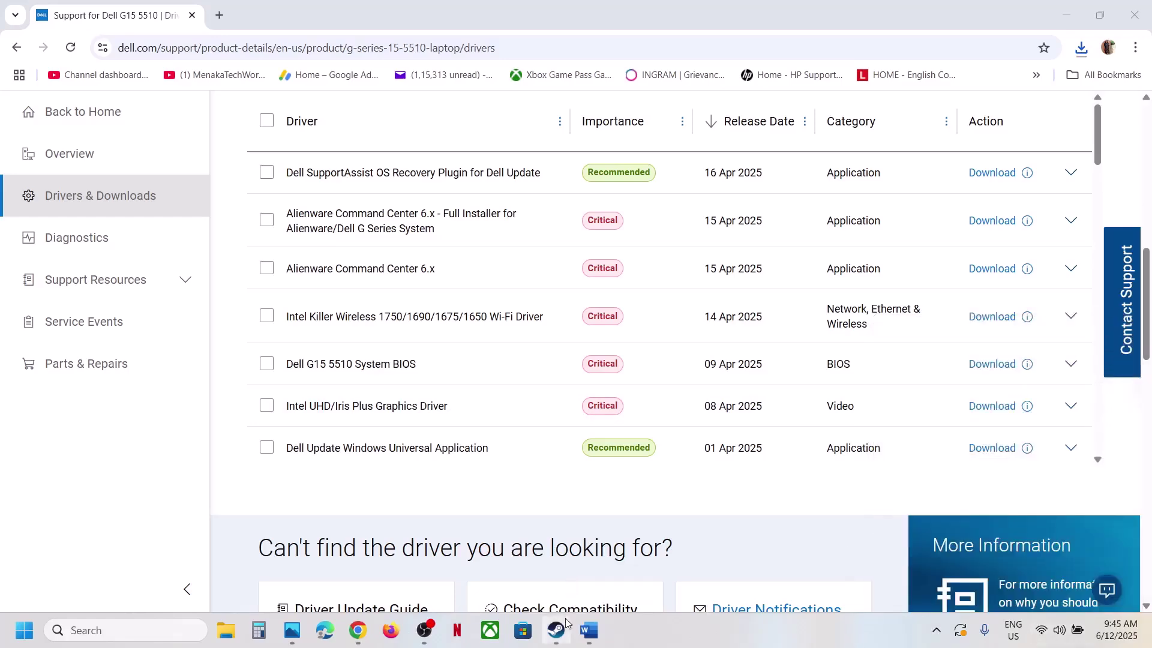
# Return to the Word notes and highlight Step 3 about running install_pspc_sdk_runtime, PsPcSdkRuntimeInstaller and PsPcSdkRuntimeManager.
pyautogui.moveTo(567, 624)
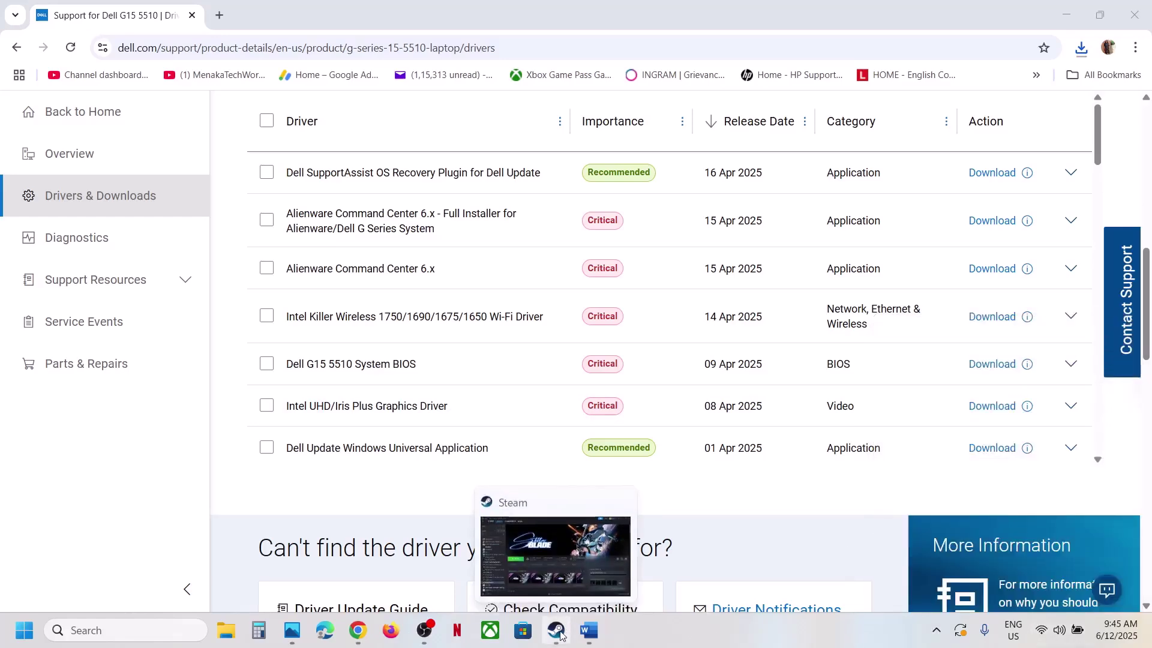
pyautogui.click(567, 633)
pyautogui.click(589, 630)
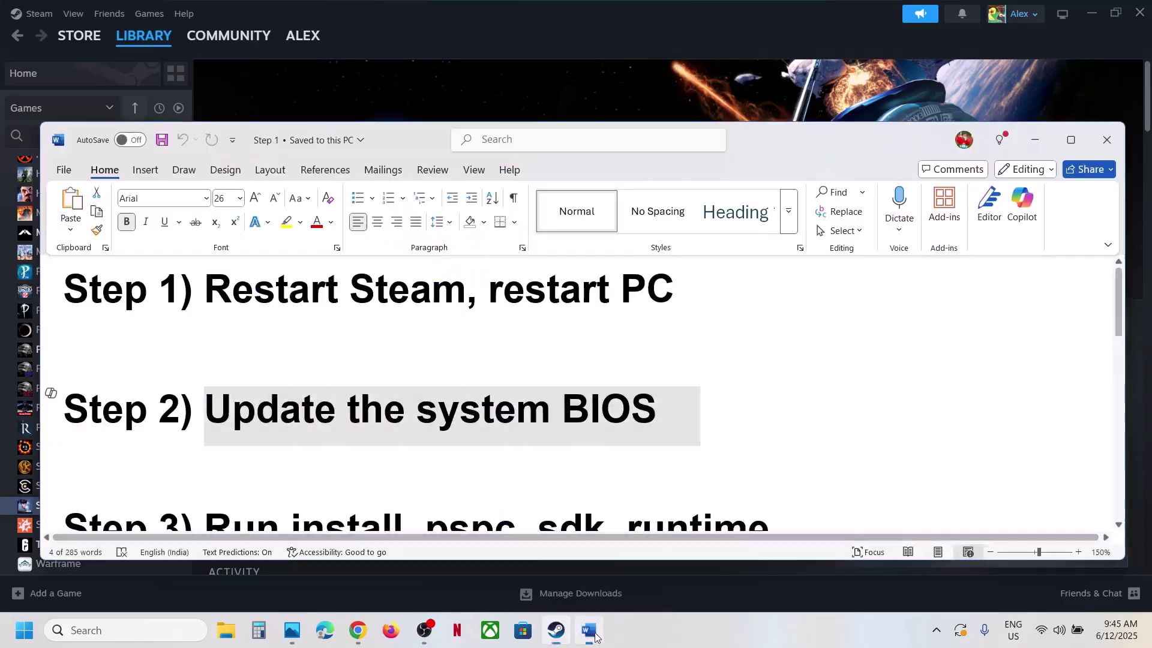
pyautogui.scroll(-3, 423, 489)
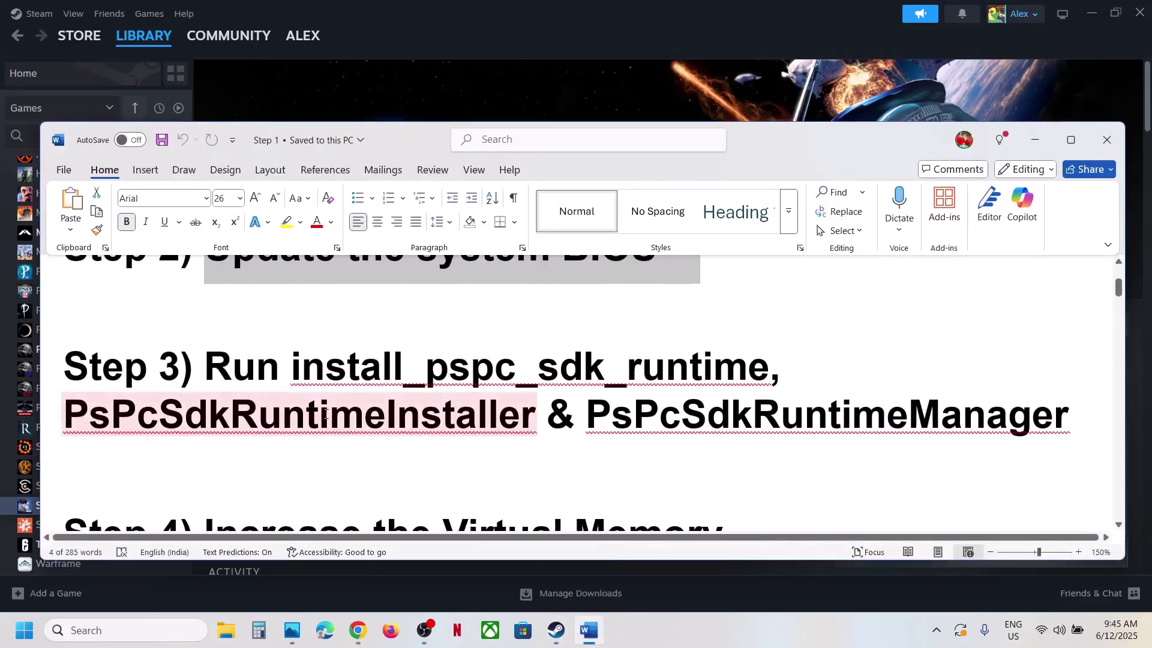
pyautogui.moveTo(282, 374); pyautogui.dragTo(1071, 420)
# Switch to the Steam library and open Stellar Blade's local installation folder.
pyautogui.click(686, 51)
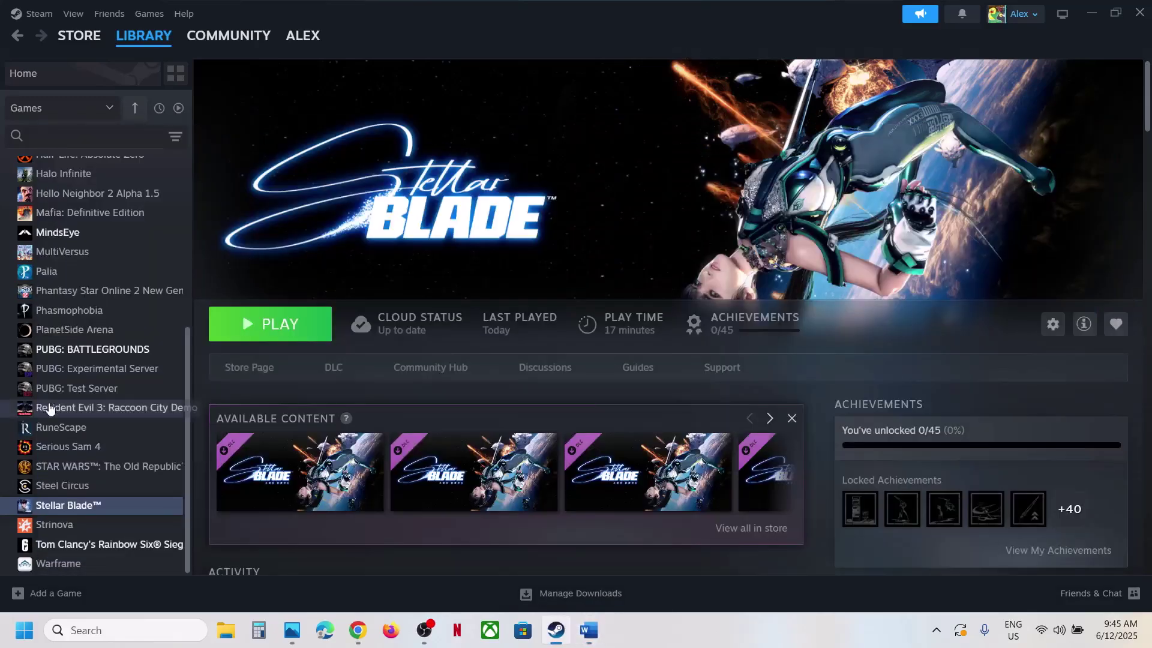
pyautogui.rightClick(142, 504)
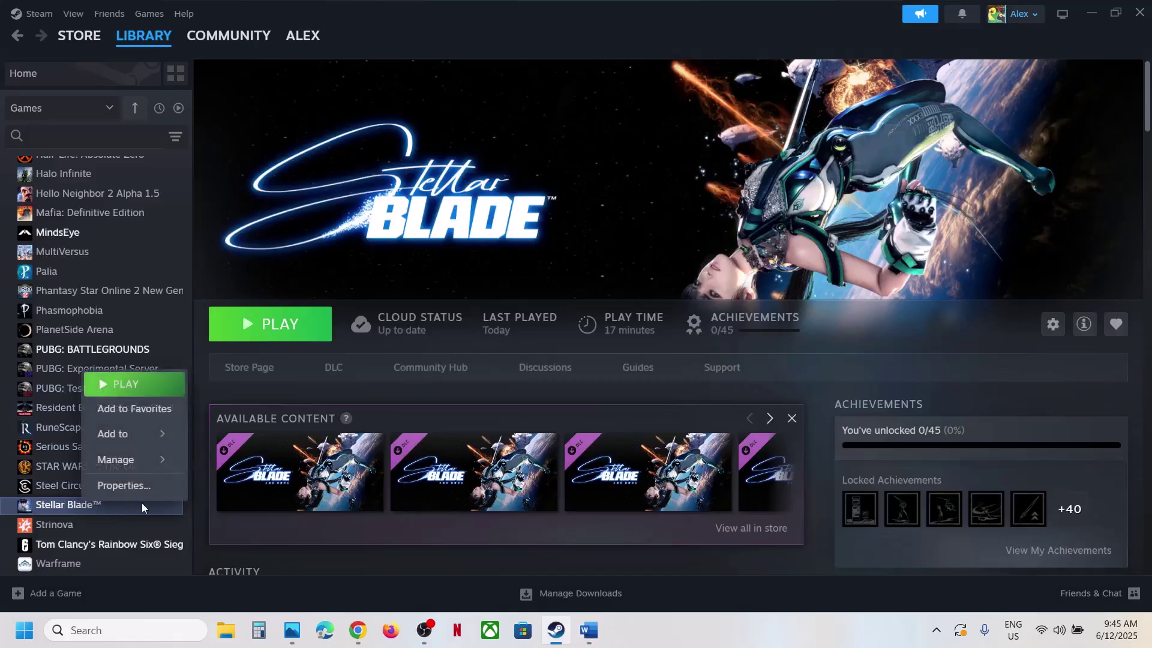
pyautogui.moveTo(136, 467)
pyautogui.click(282, 487)
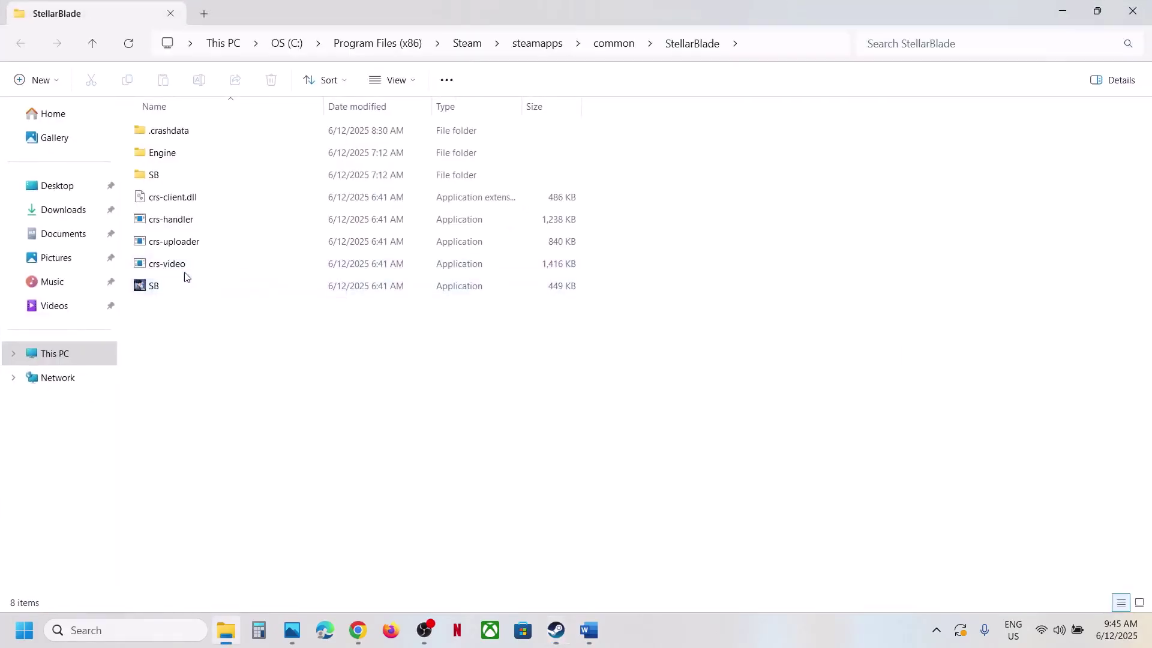
# Go into the Win64 folder inside SB, Binaries of the game's installation folder.
pyautogui.click(189, 177)
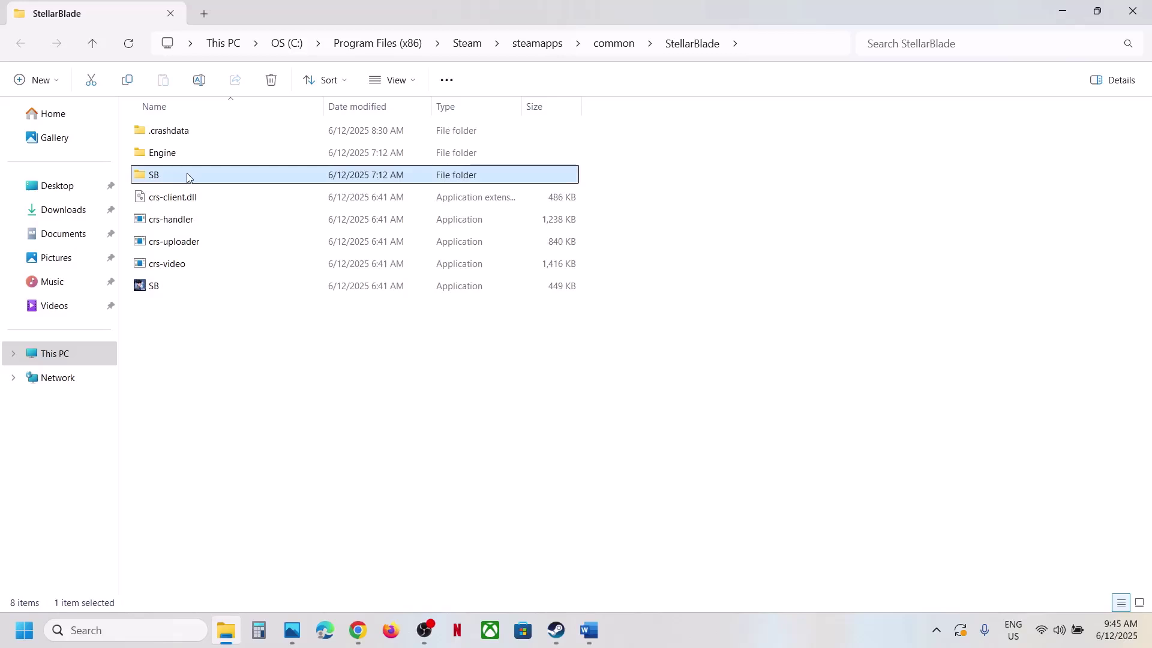
pyautogui.doubleClick(188, 176)
pyautogui.doubleClick(175, 132)
pyautogui.doubleClick(196, 137)
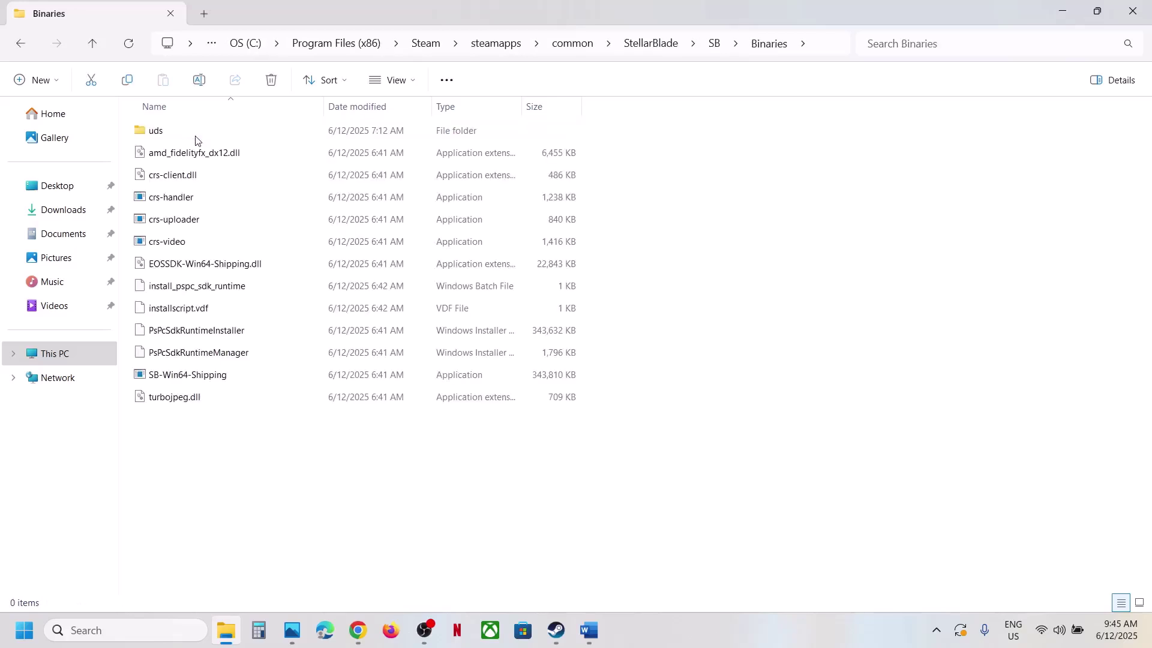
# Run the install_pspc_sdk_runtime batch file as administrator and allow it to make changes to the device.
pyautogui.click(199, 288)
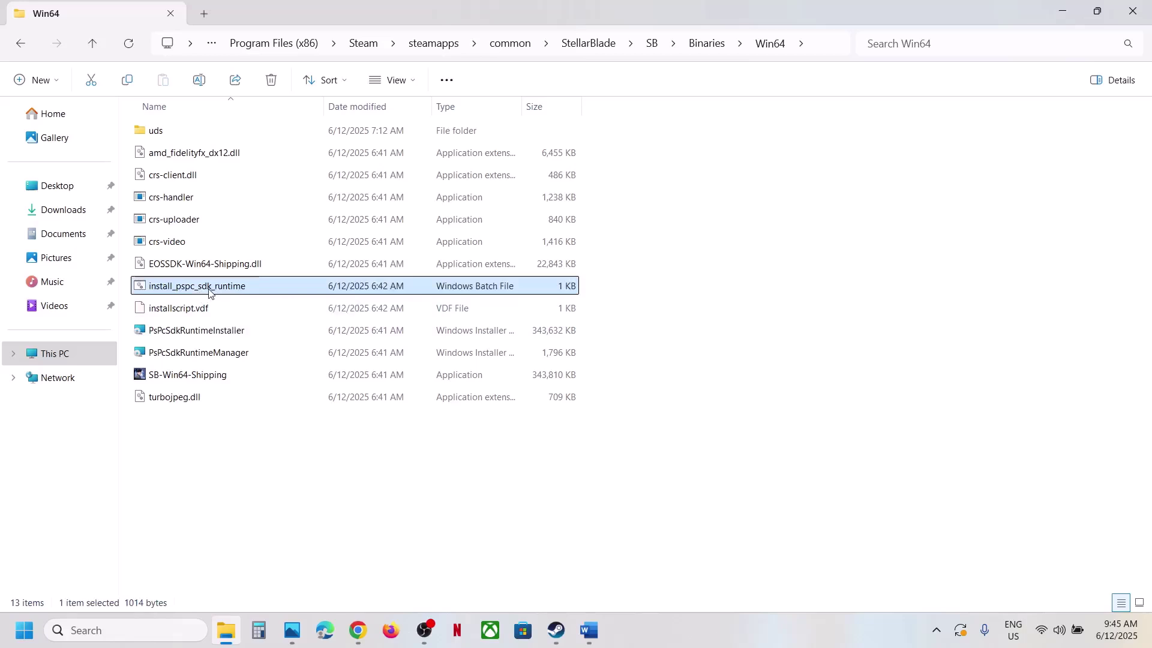
pyautogui.rightClick(211, 291)
pyautogui.click(292, 385)
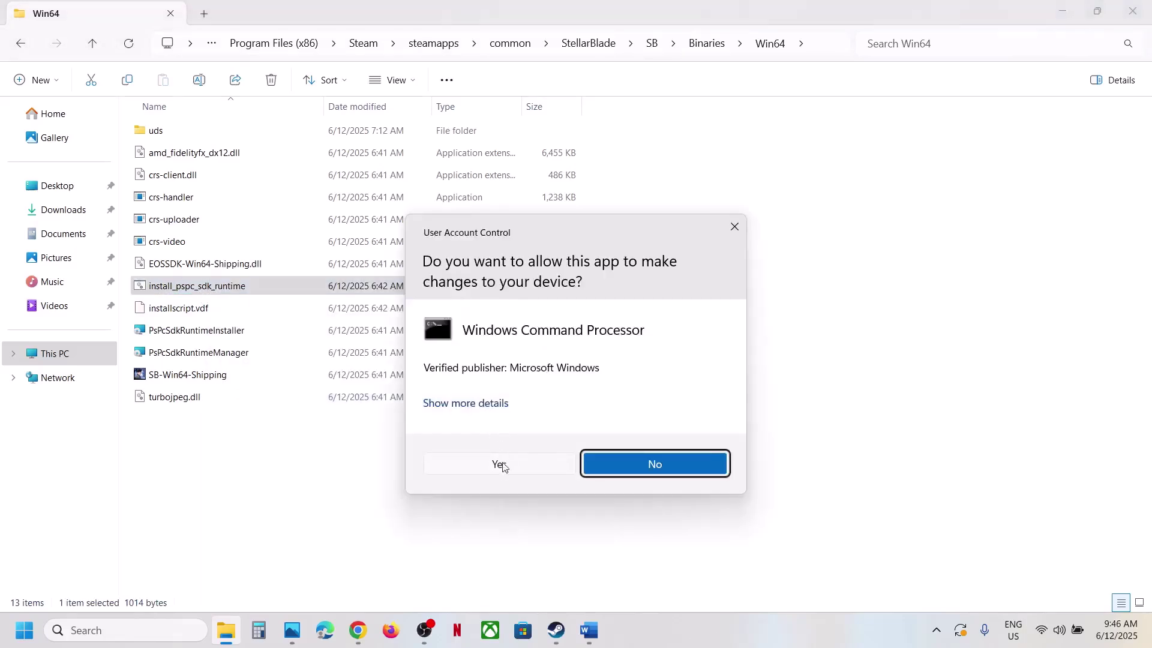
pyautogui.click(500, 467)
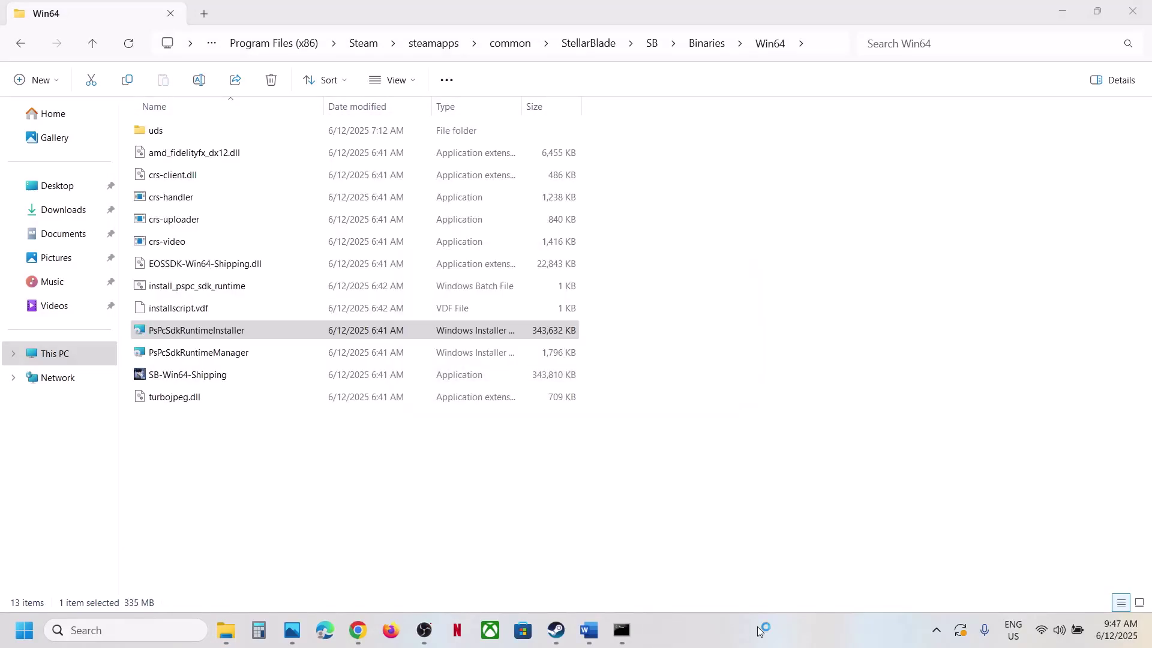
# Run the PsPcSdkRuntimeInstaller and PsPcSdkRuntimeManager installer packages from the Win64 folder.
pyautogui.click(228, 335)
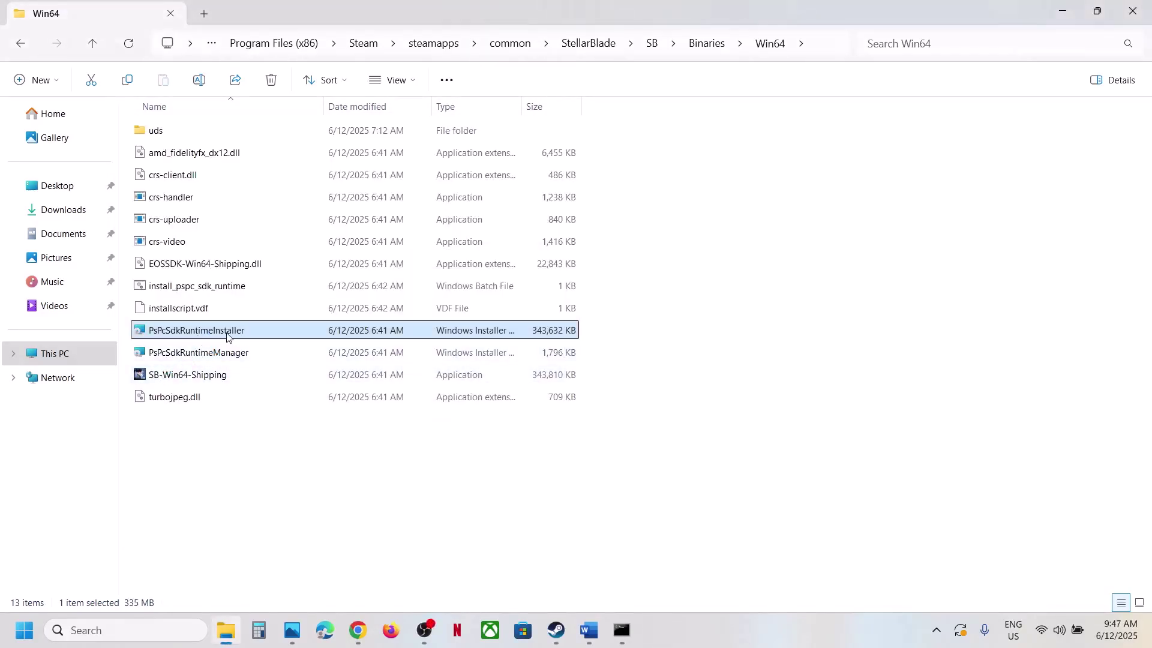
pyautogui.doubleClick(231, 333)
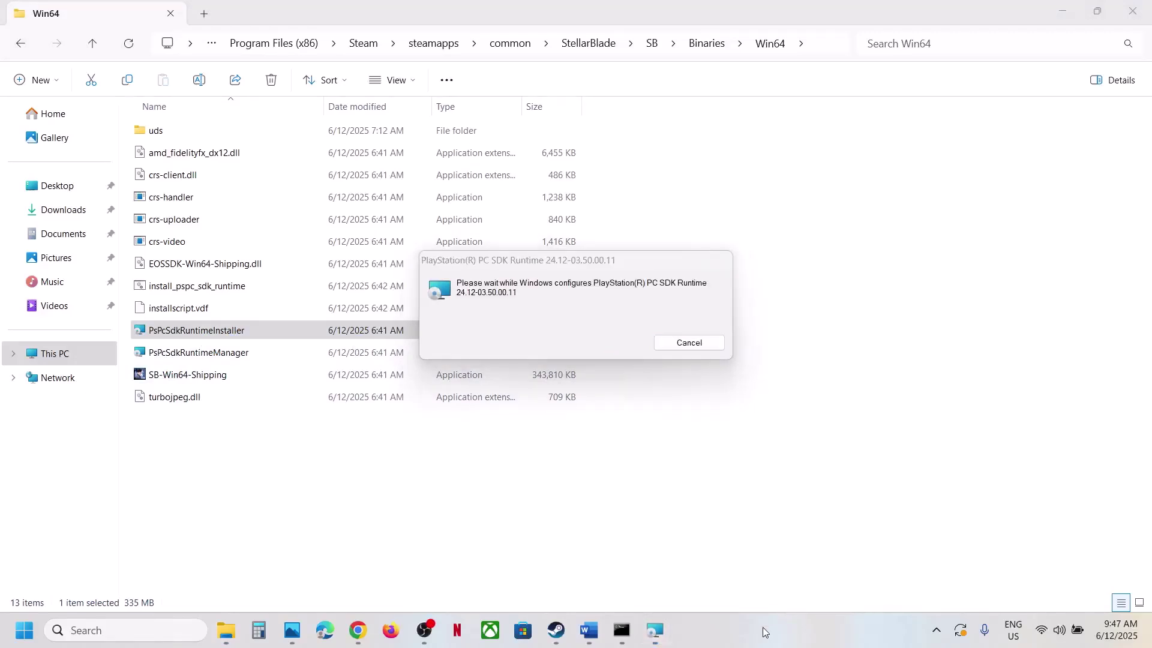
pyautogui.click(183, 355)
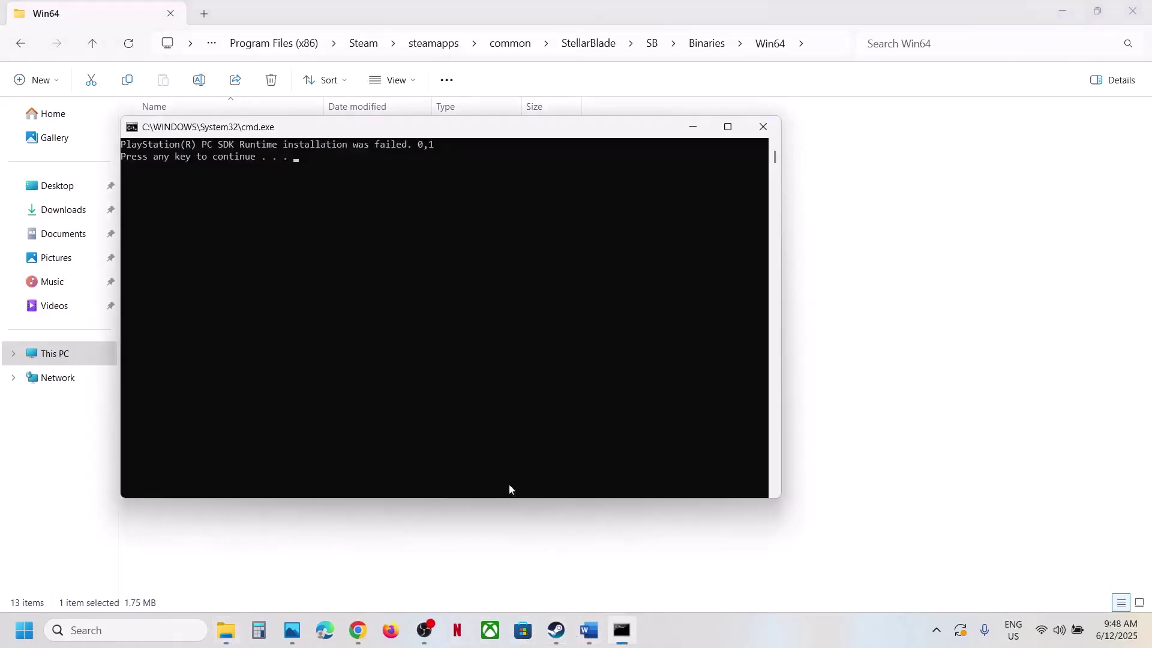
# Dismiss the command prompt window of the PlayStation PC SDK Runtime installation.
pyautogui.click(501, 469)
pyautogui.press('Escape')
pyautogui.press('Return')
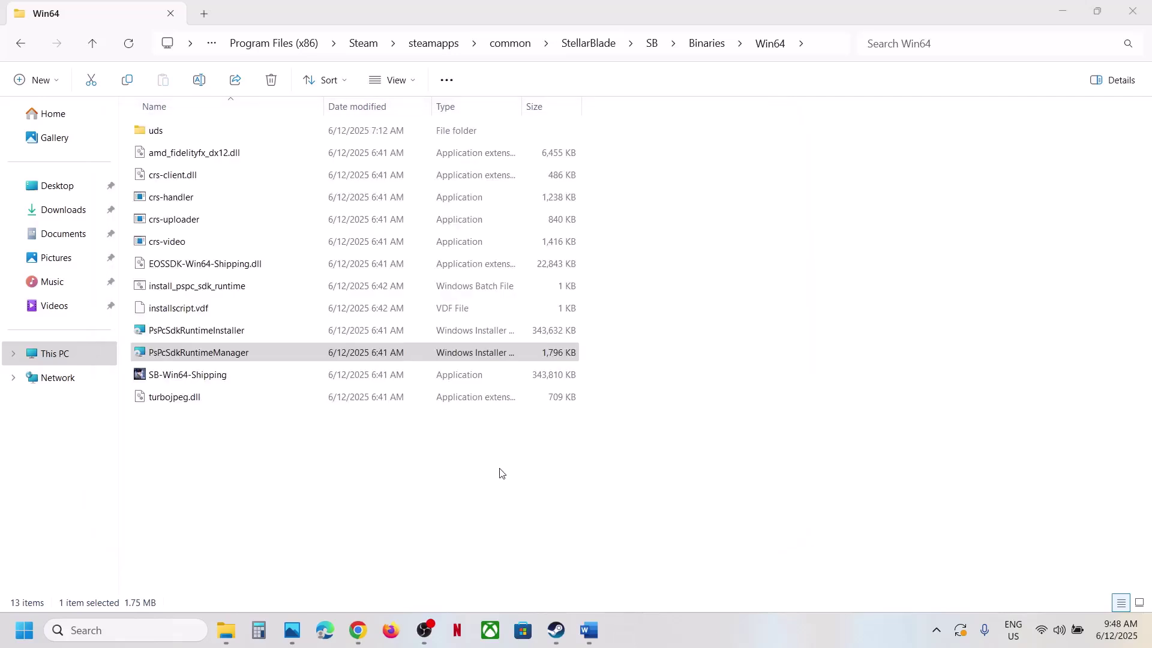
# Switch to the Word fix list and read Step 4, Increase the Virtual Memory.
pyautogui.click(556, 630)
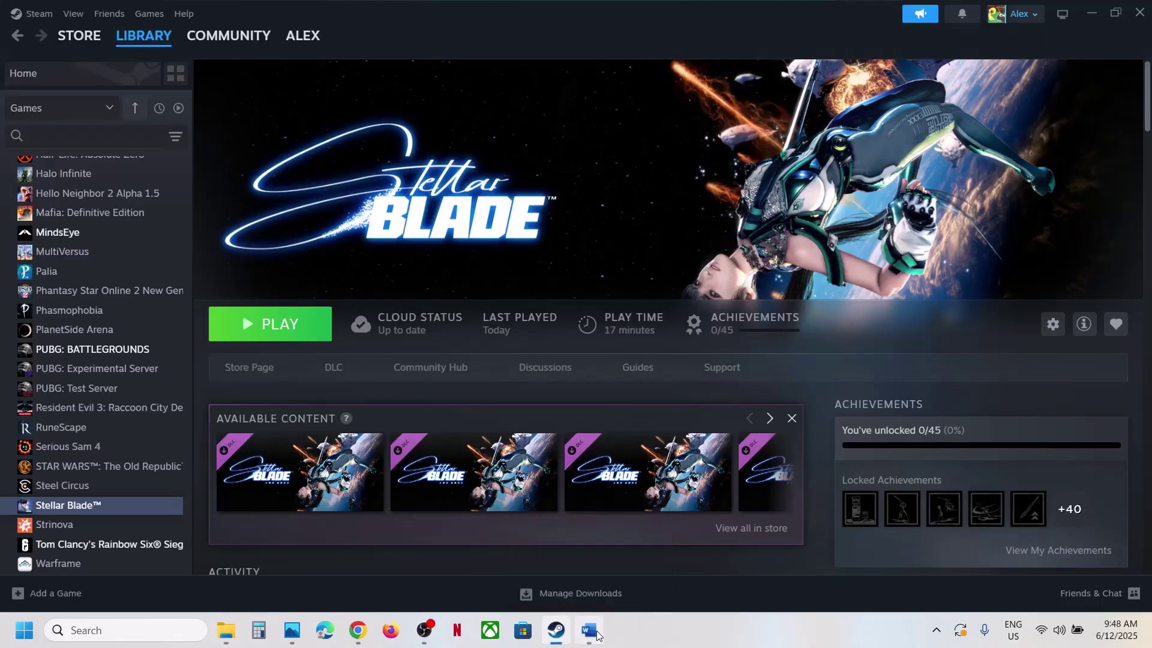
pyautogui.click(589, 630)
pyautogui.scroll(-2, 438, 490)
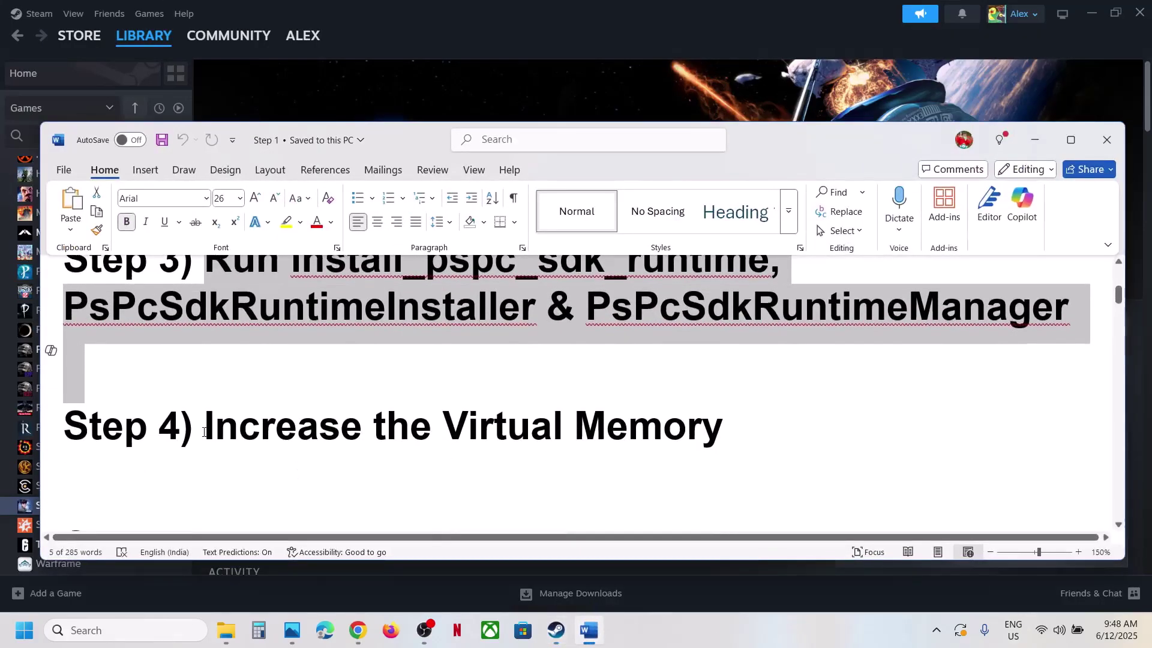
pyautogui.moveTo(214, 436); pyautogui.dragTo(682, 430)
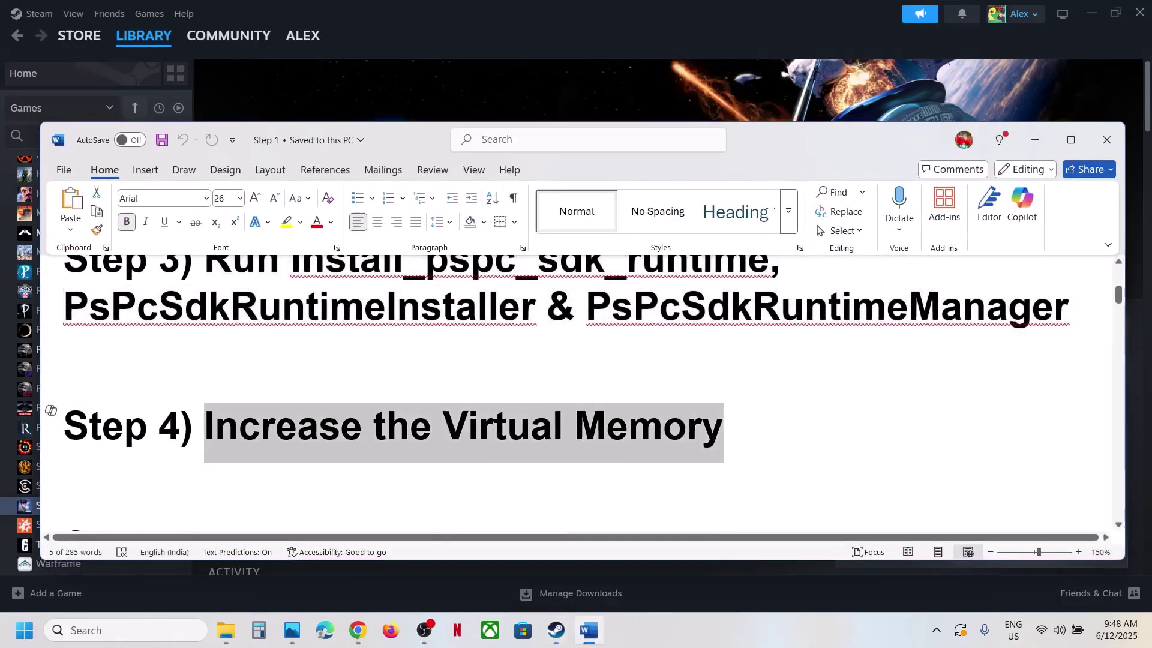
pyautogui.click(690, 76)
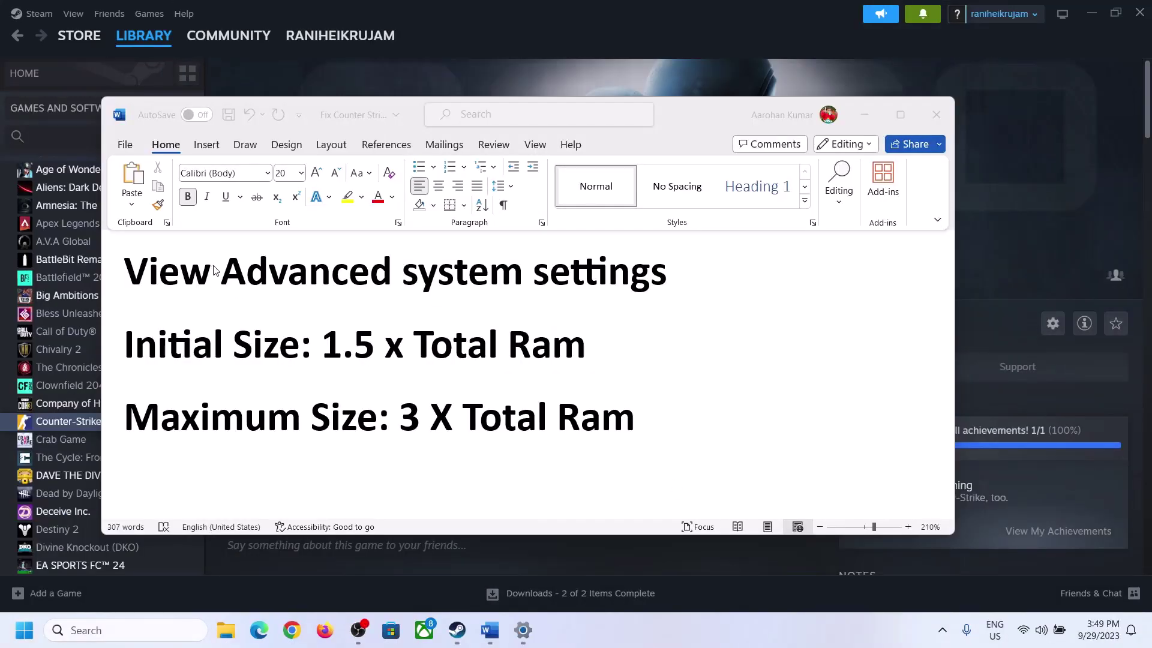
# Copy "View Advanced system settings" from the notes, search Windows for it and open the matching control panel entry.
pyautogui.click(140, 277)
pyautogui.moveTo(137, 277); pyautogui.dragTo(640, 284)
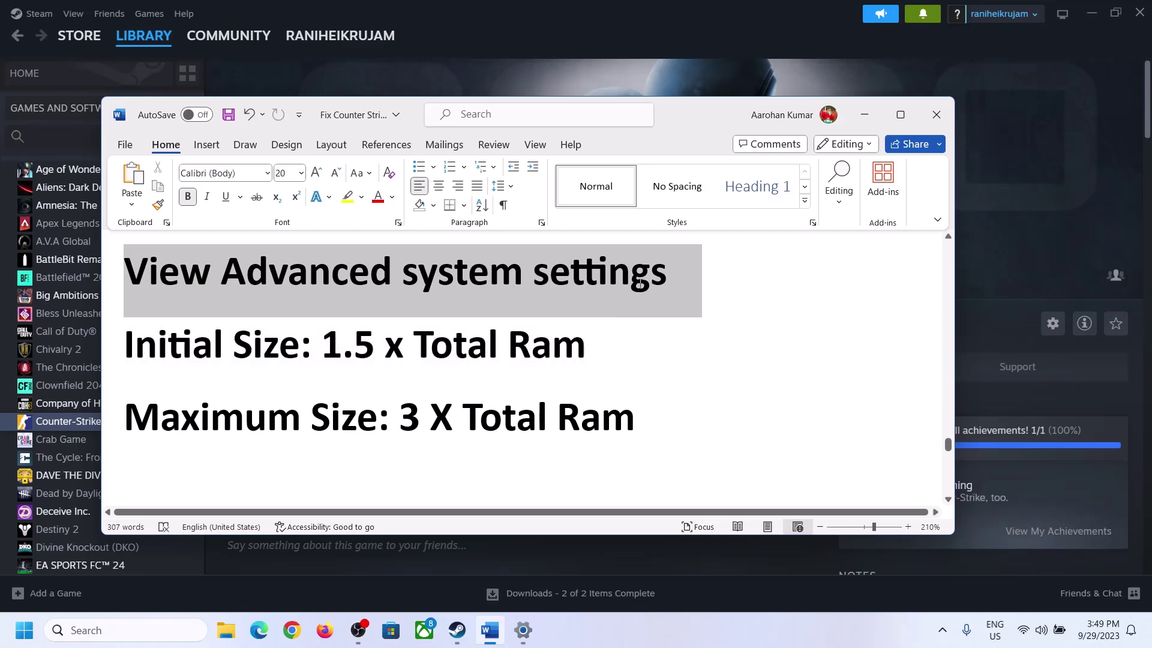
pyautogui.hotkey('ctrl', 'c')
pyautogui.click(138, 630)
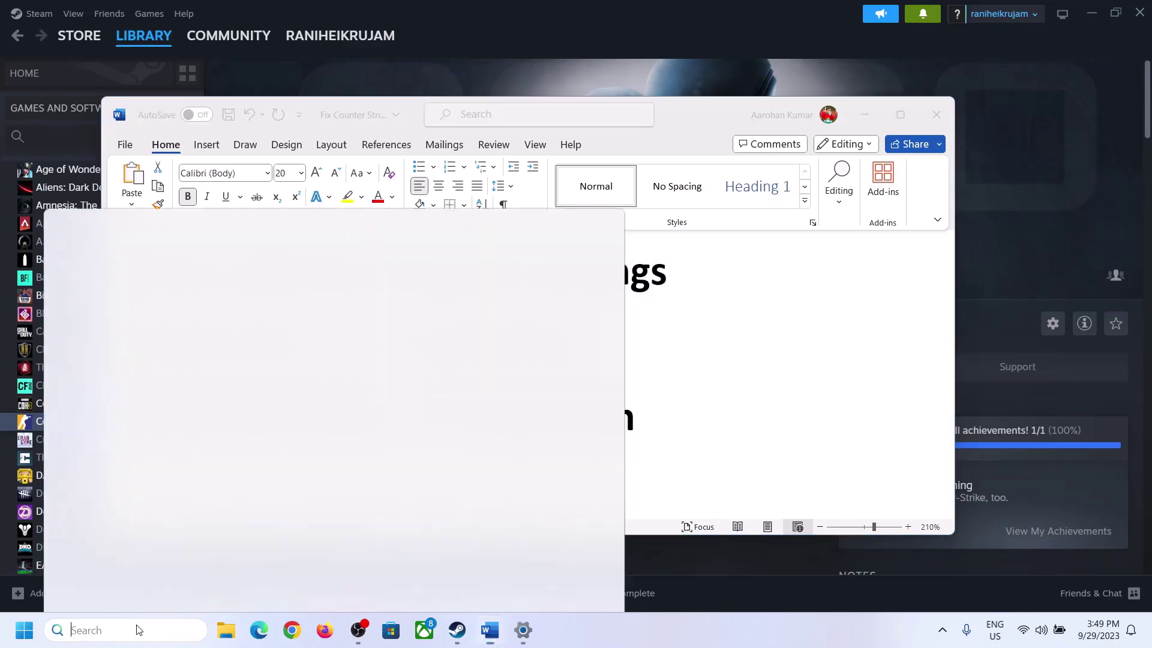
pyautogui.hotkey('ctrl', 'v')
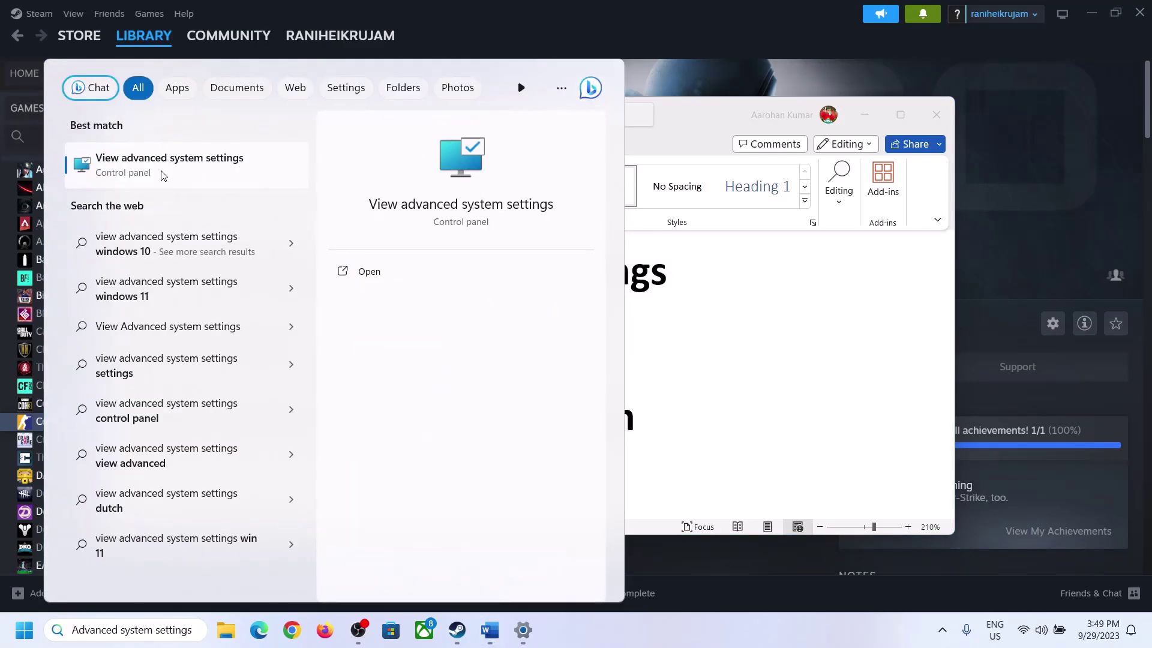
pyautogui.click(162, 174)
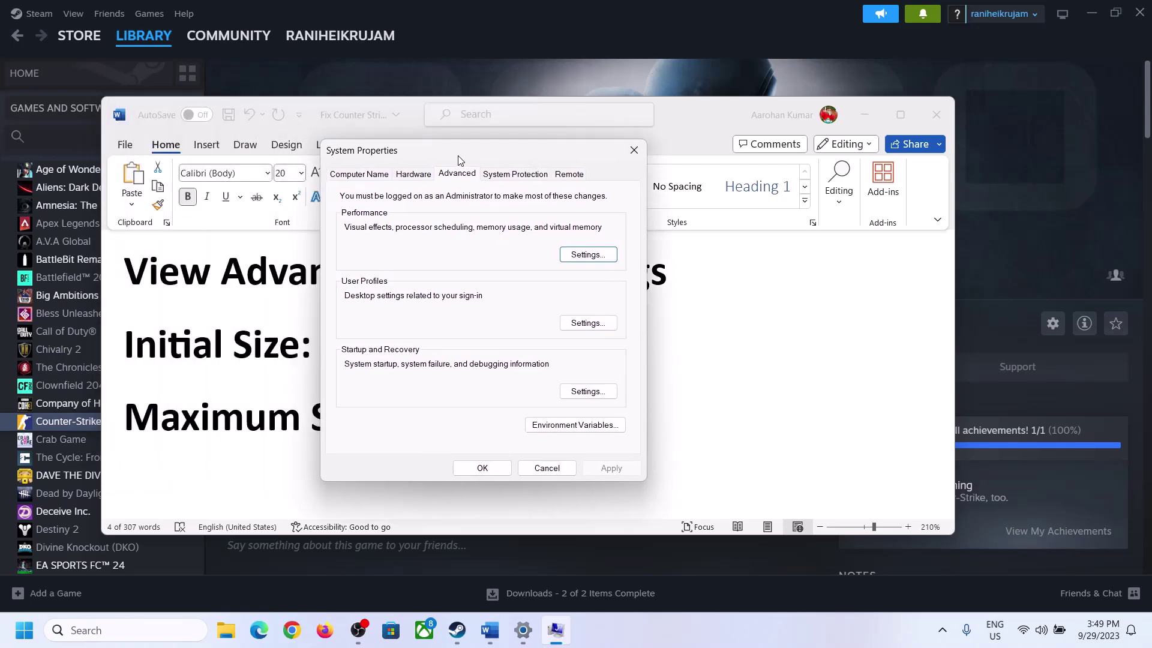
# Open the Virtual Memory settings from the advanced Performance Options.
pyautogui.click(645, 303)
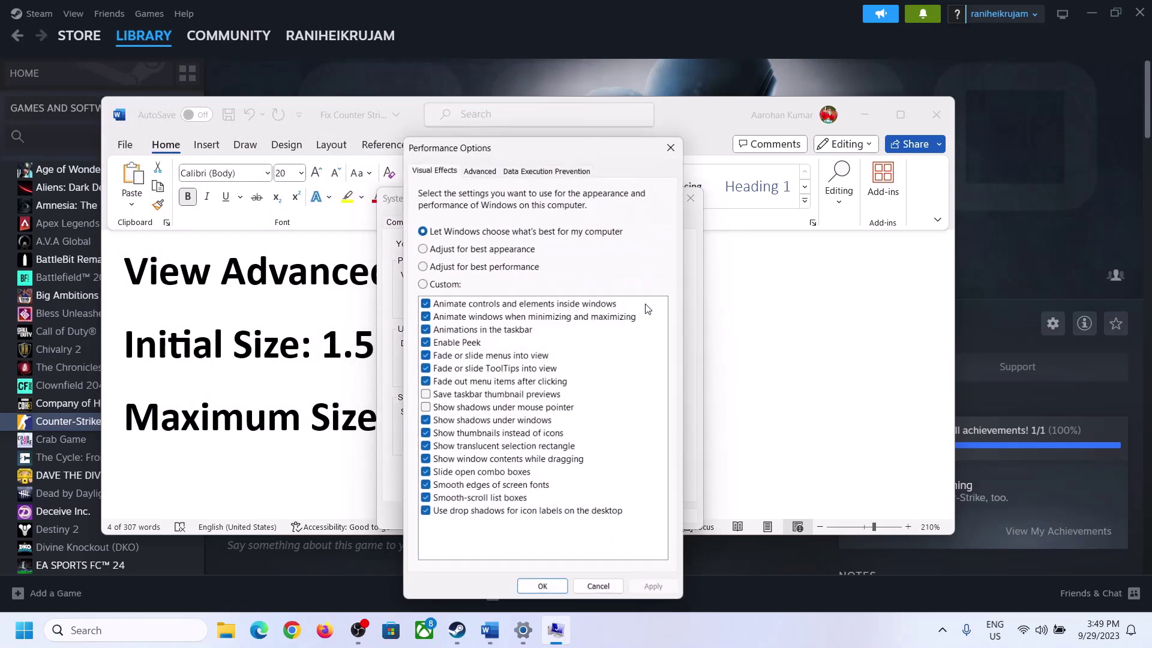
pyautogui.click(480, 169)
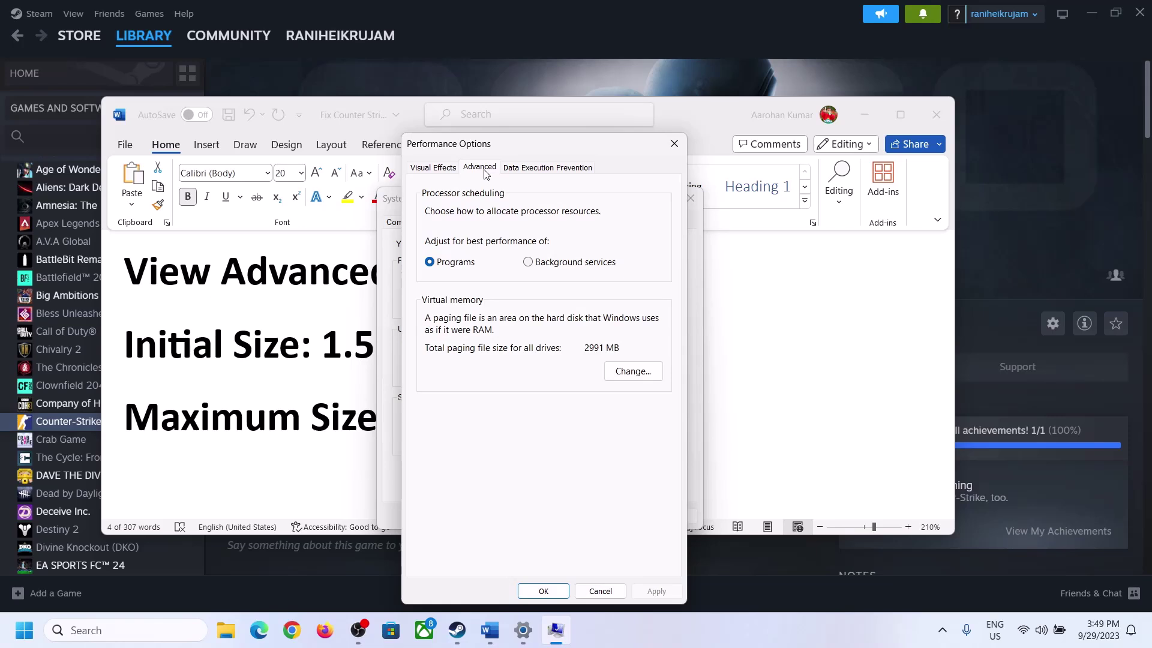
pyautogui.click(635, 372)
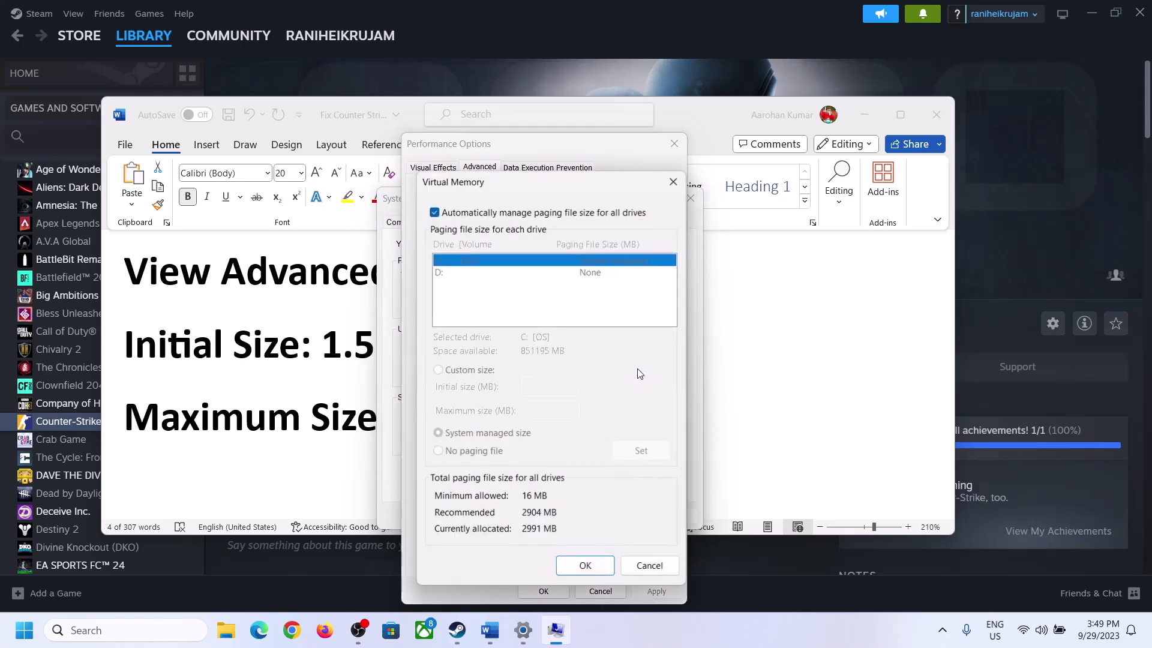
# Turn off automatic paging file management for all drives and choose a custom size for drive C:.
pyautogui.click(434, 212)
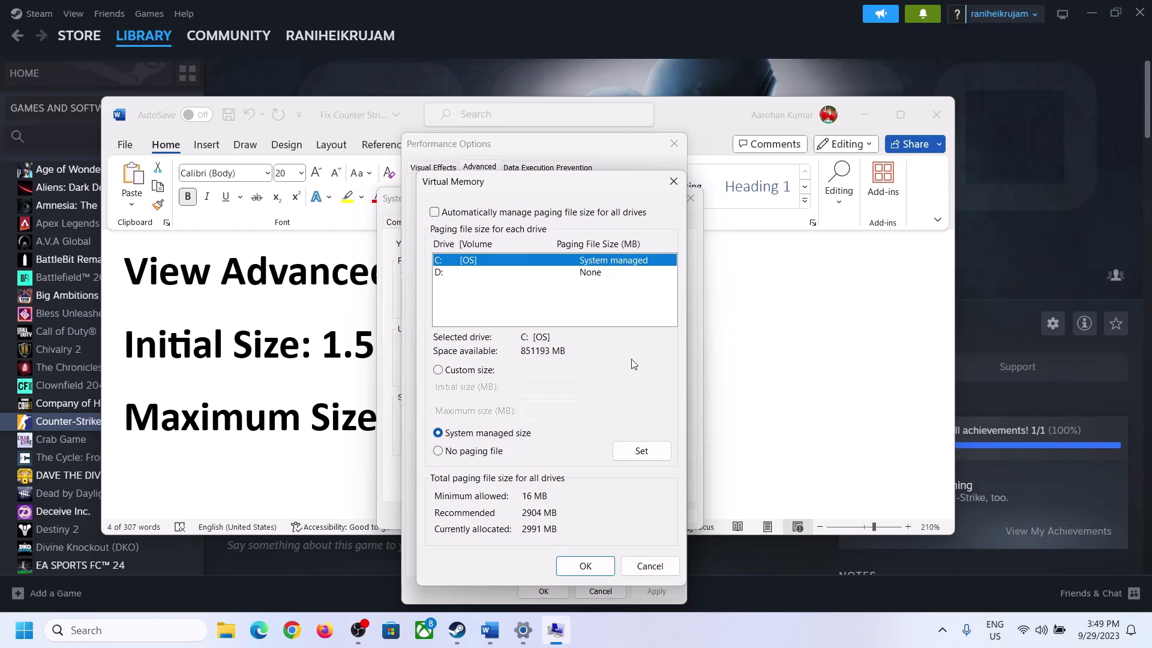
pyautogui.click(437, 370)
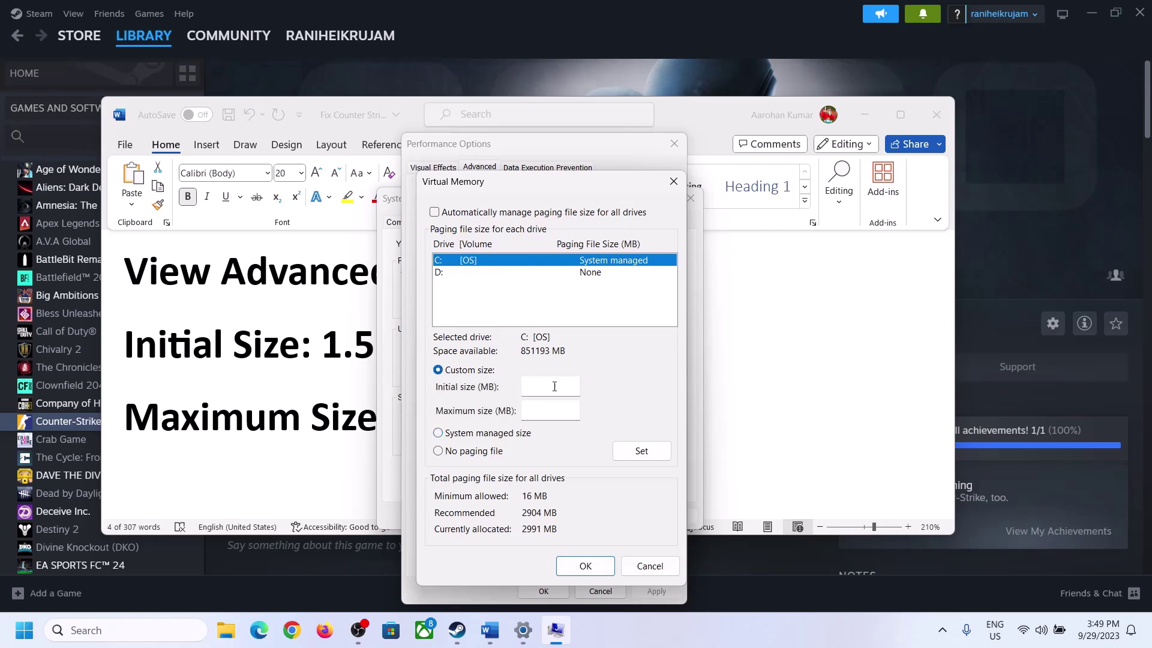
pyautogui.click(552, 387)
# Check the initial size formula in the notes and look up the installed RAM on the Settings System About page.
pyautogui.click(314, 359)
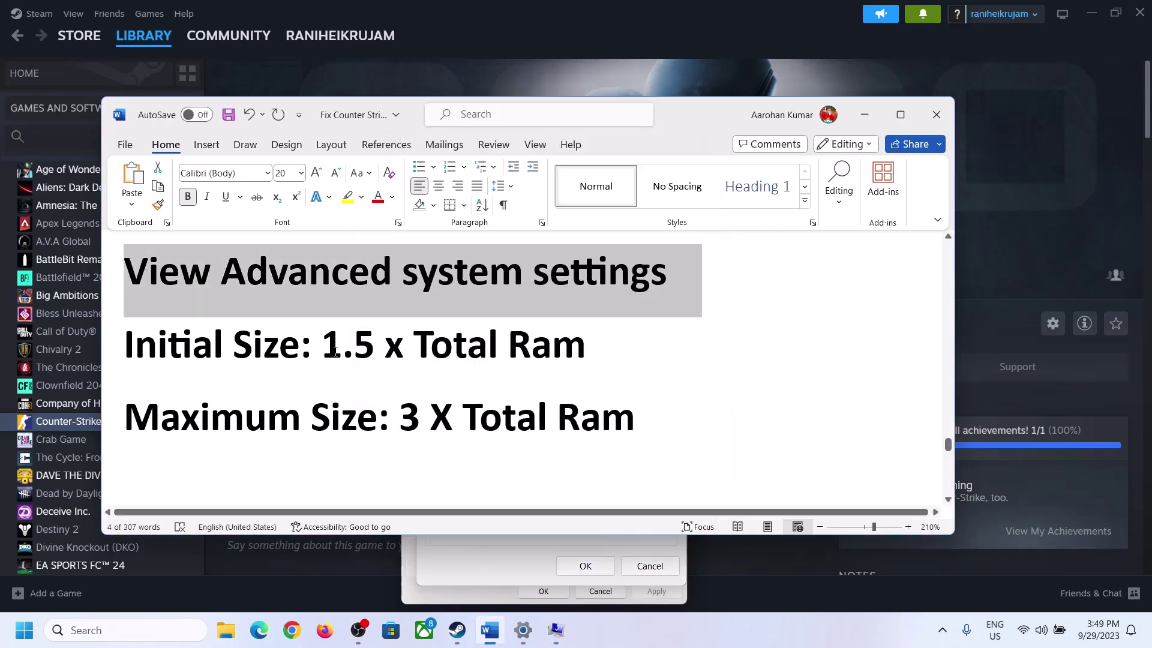
pyautogui.moveTo(323, 348); pyautogui.dragTo(532, 354)
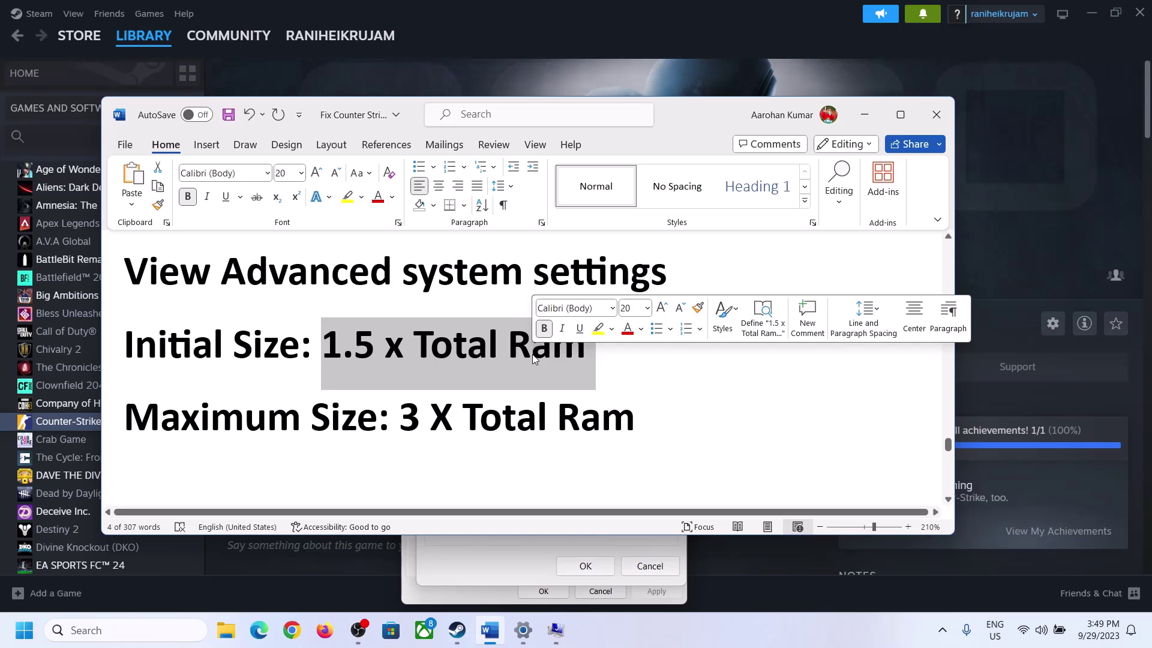
pyautogui.click(523, 633)
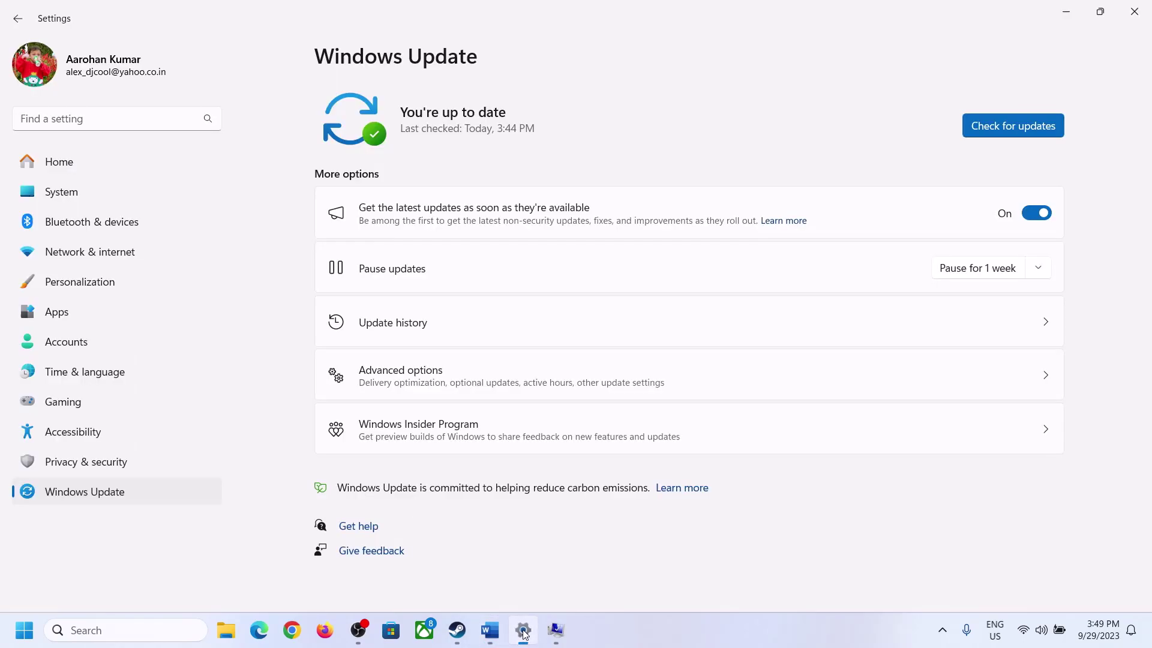
pyautogui.click(60, 192)
pyautogui.scroll(-3, 422, 422)
pyautogui.scroll(-10, 422, 422)
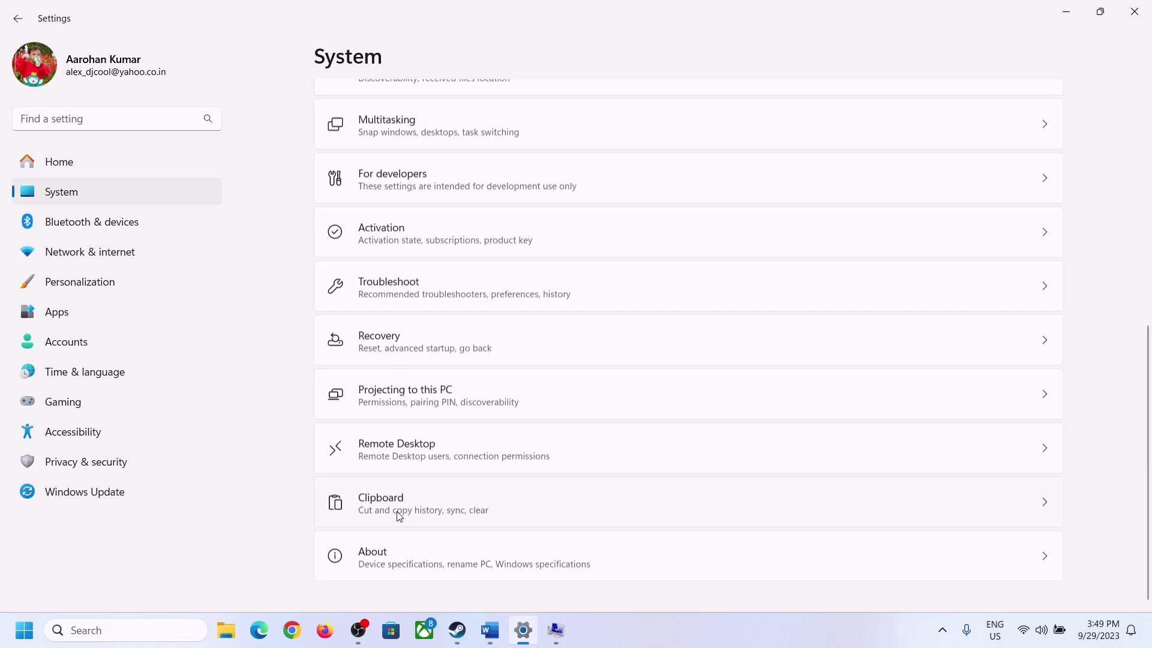
pyautogui.click(378, 571)
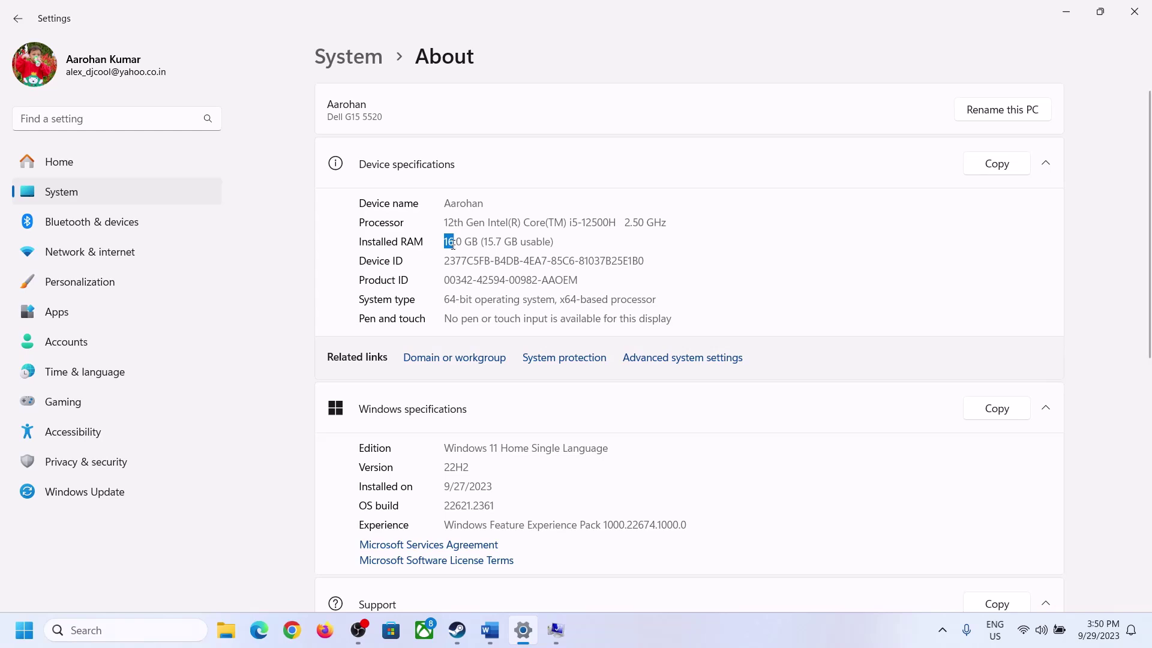
pyautogui.click(453, 241)
pyautogui.moveTo(456, 235); pyautogui.dragTo(438, 235)
# Launch Calculator with the Run command calc and place it beside the initial size formula in the notes.
pyautogui.click(556, 631)
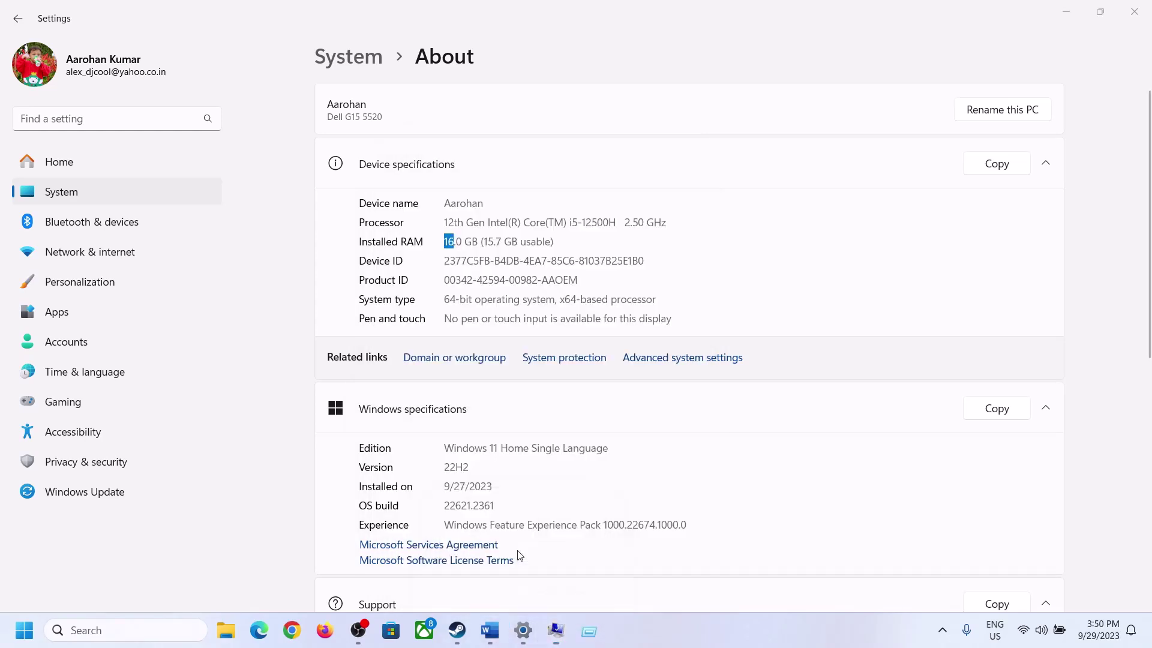
pyautogui.press('super+r')
pyautogui.write('cal')
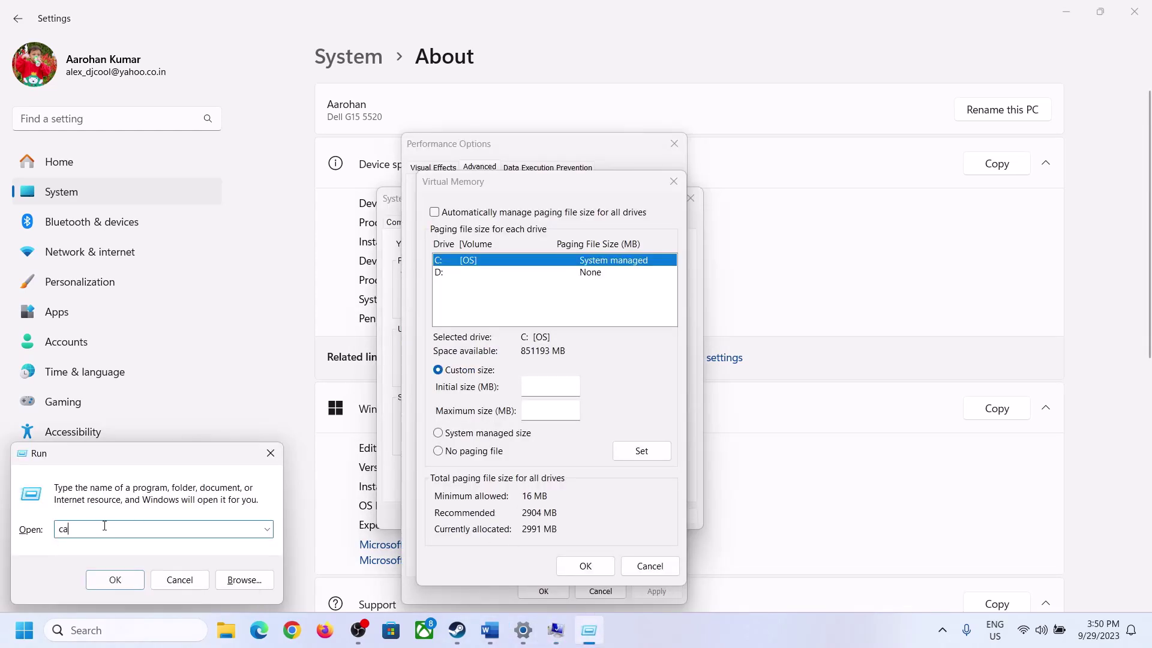
pyautogui.click(114, 580)
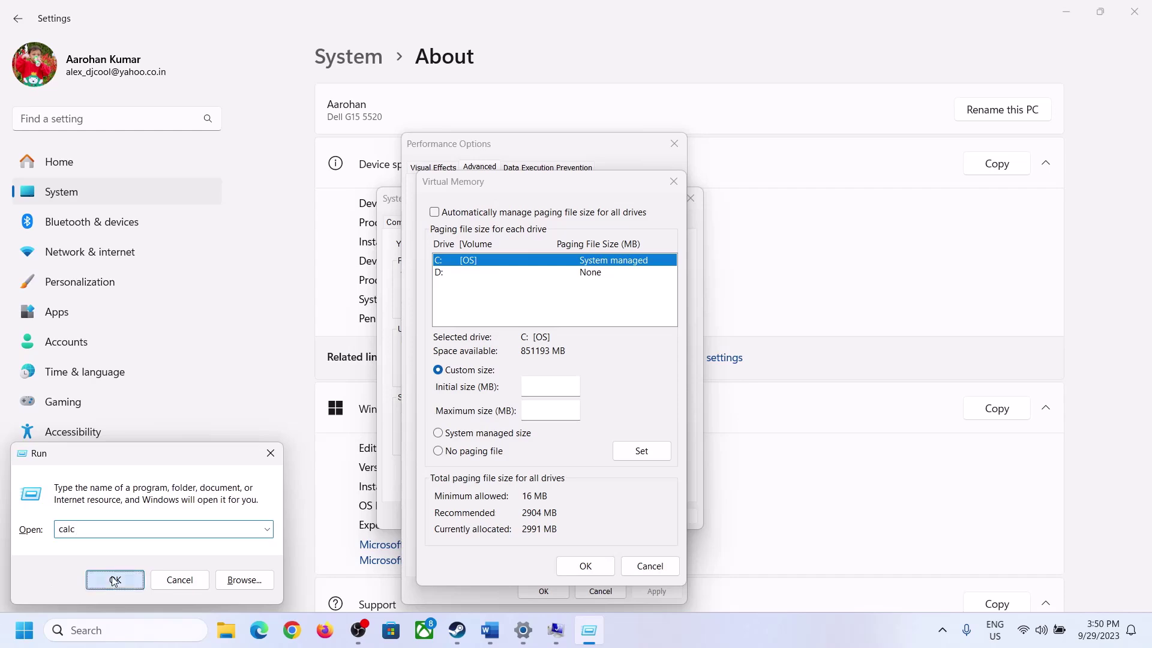
pyautogui.moveTo(144, 22); pyautogui.dragTo(841, 197)
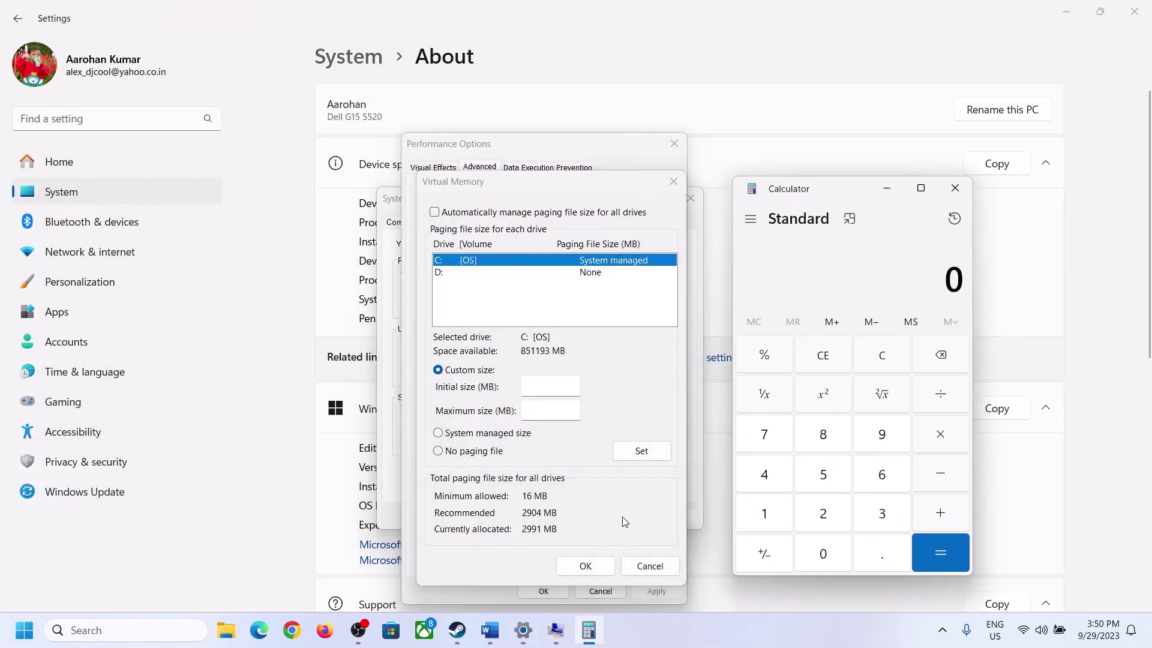
pyautogui.moveTo(490, 629)
pyautogui.click(498, 552)
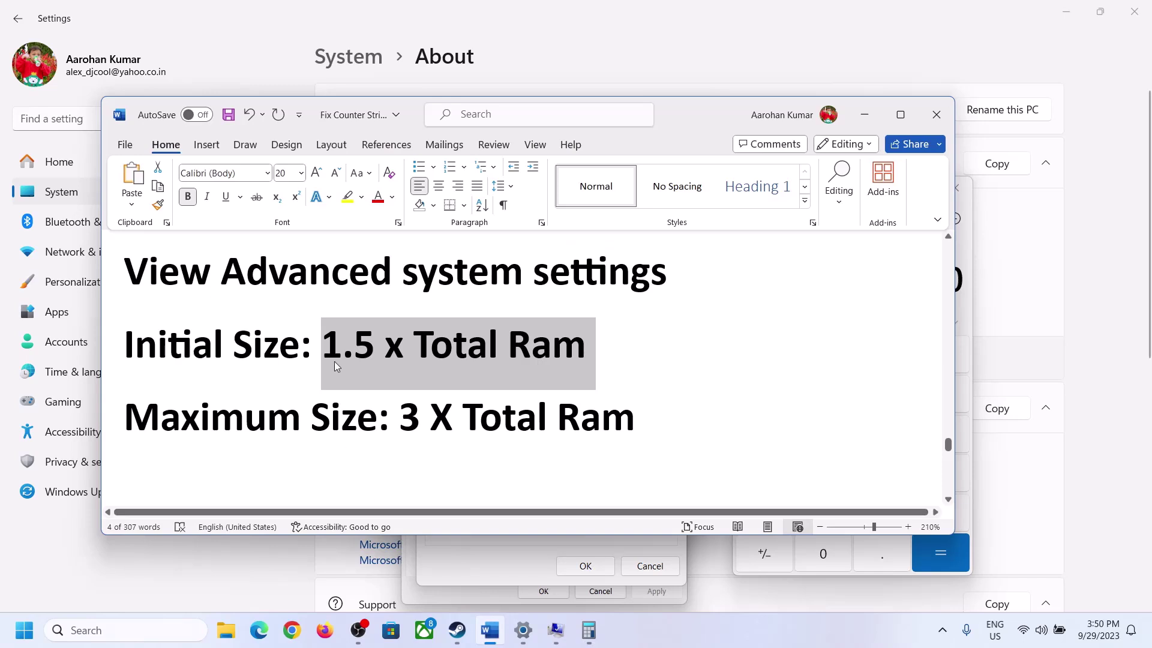
pyautogui.click(593, 632)
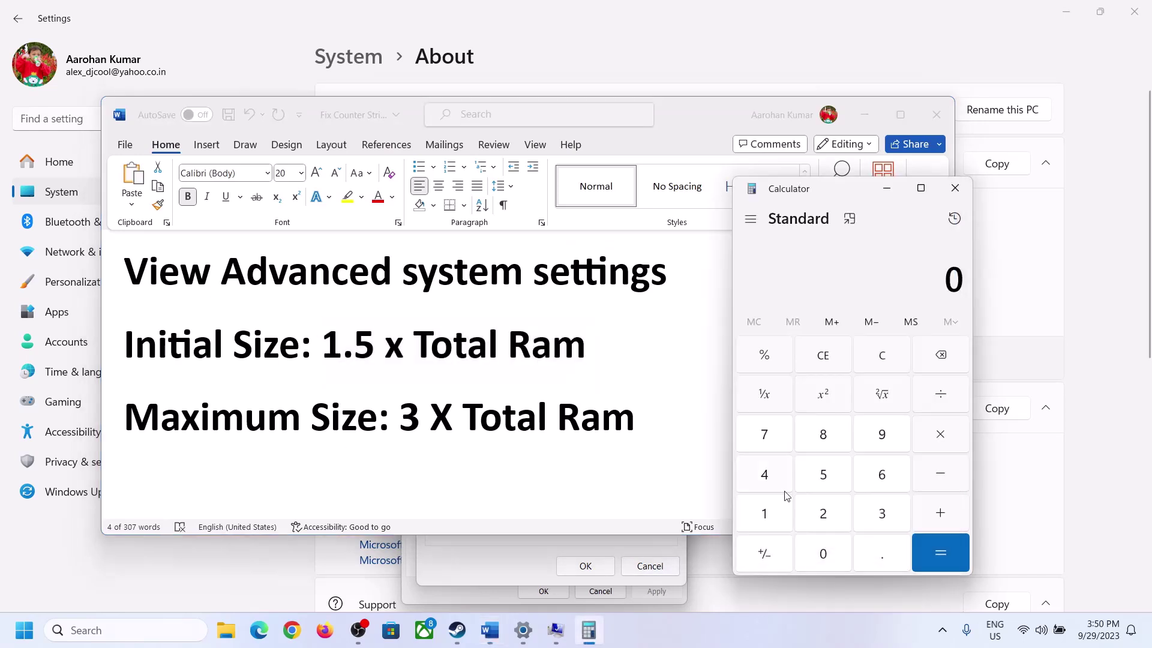
pyautogui.click(765, 517)
pyautogui.click(879, 480)
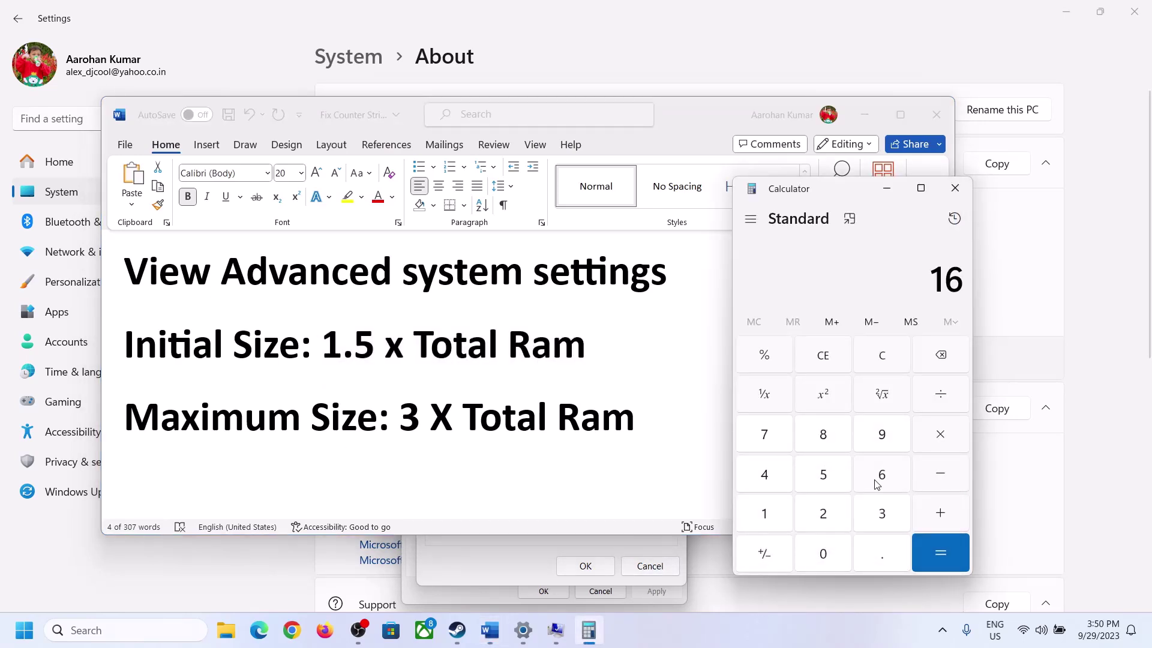
pyautogui.click(886, 369)
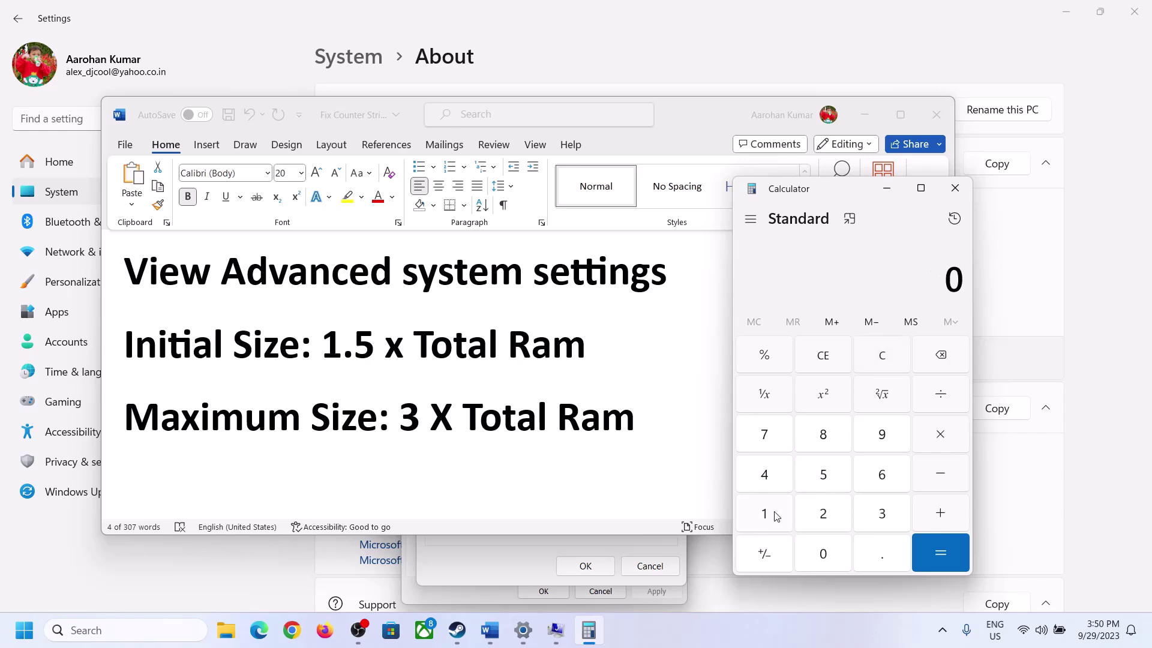
# Multiply 16 by 1024 in Calculator to convert the installed RAM to megabytes.
pyautogui.click(774, 516)
pyautogui.click(881, 475)
pyautogui.click(939, 443)
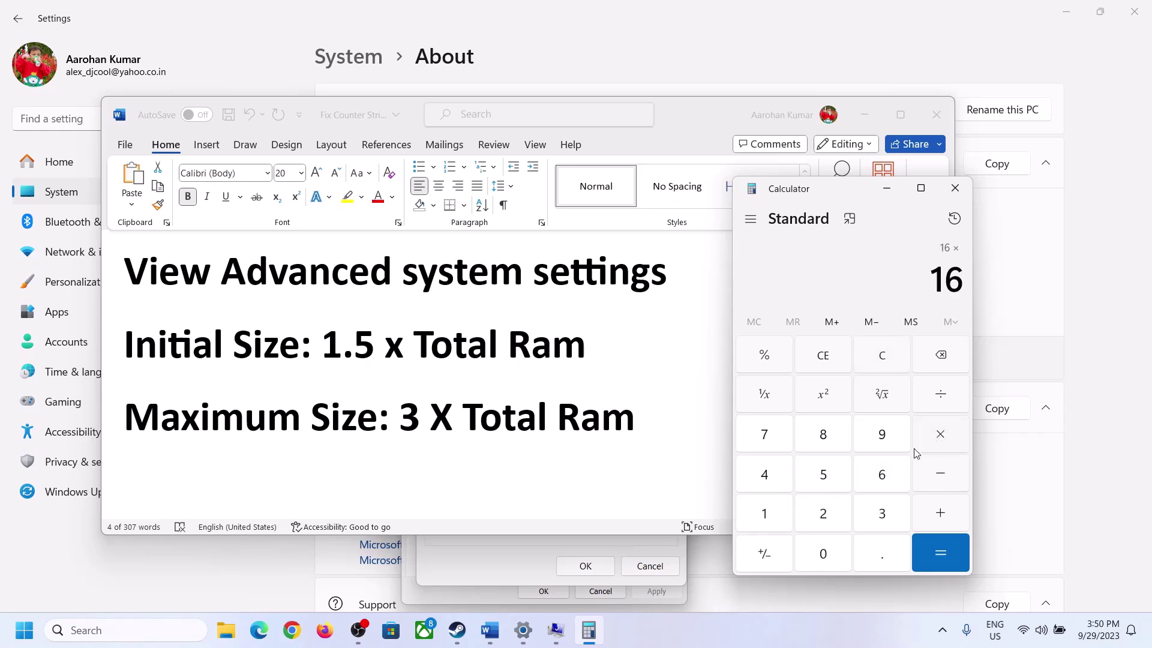
pyautogui.click(762, 521)
pyautogui.click(837, 566)
pyautogui.click(803, 504)
pyautogui.click(774, 487)
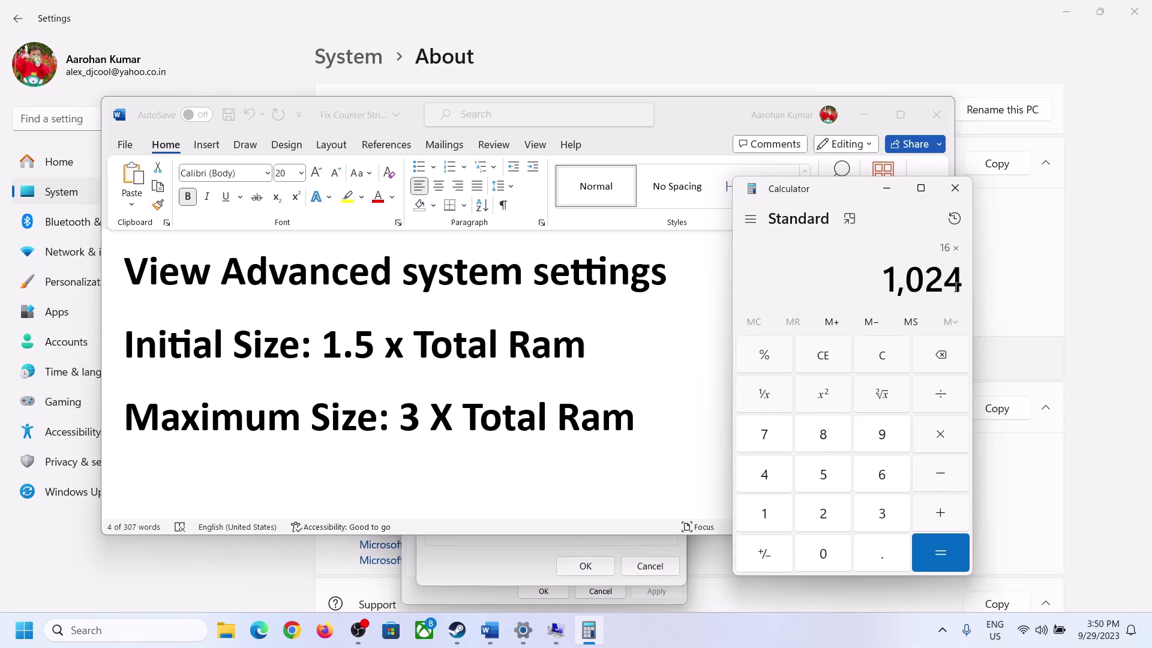
pyautogui.click(940, 553)
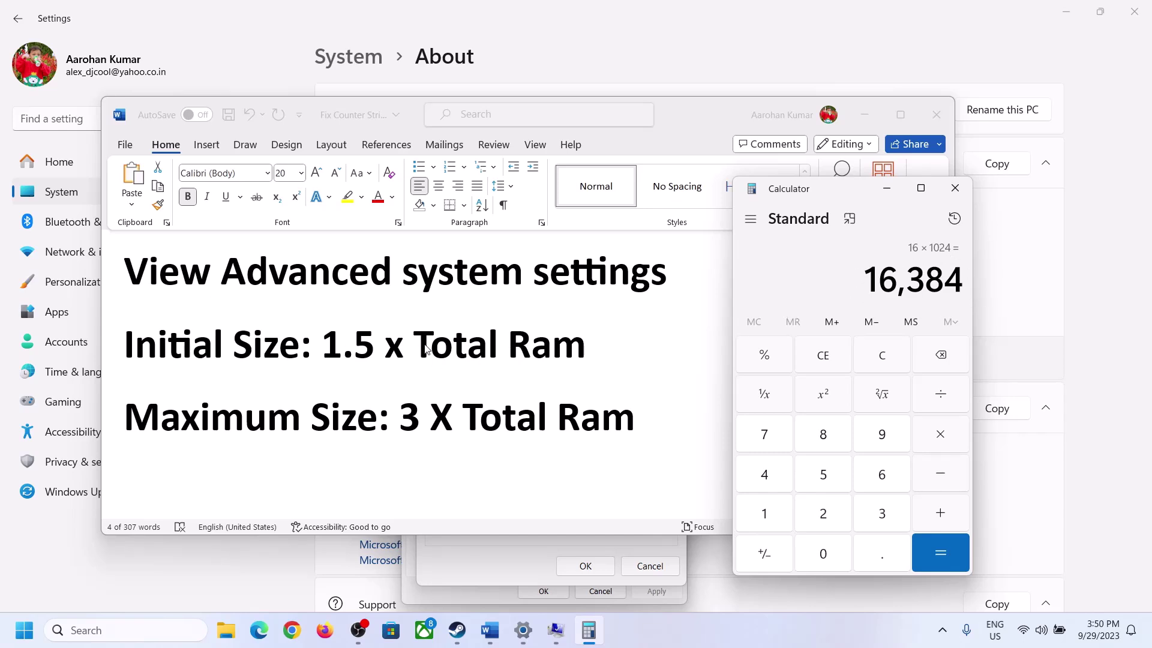
# Multiply the RAM in megabytes by 1.5 to work out the initial paging file size.
pyautogui.click(942, 438)
pyautogui.click(768, 516)
pyautogui.click(879, 555)
pyautogui.click(830, 479)
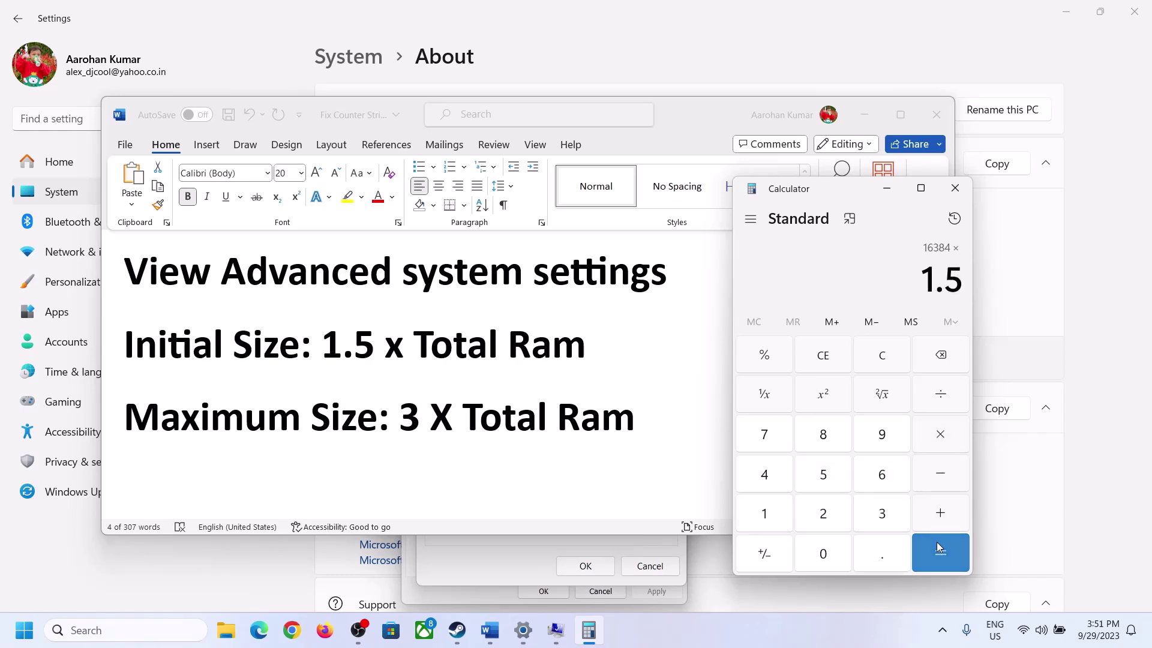
pyautogui.click(926, 532)
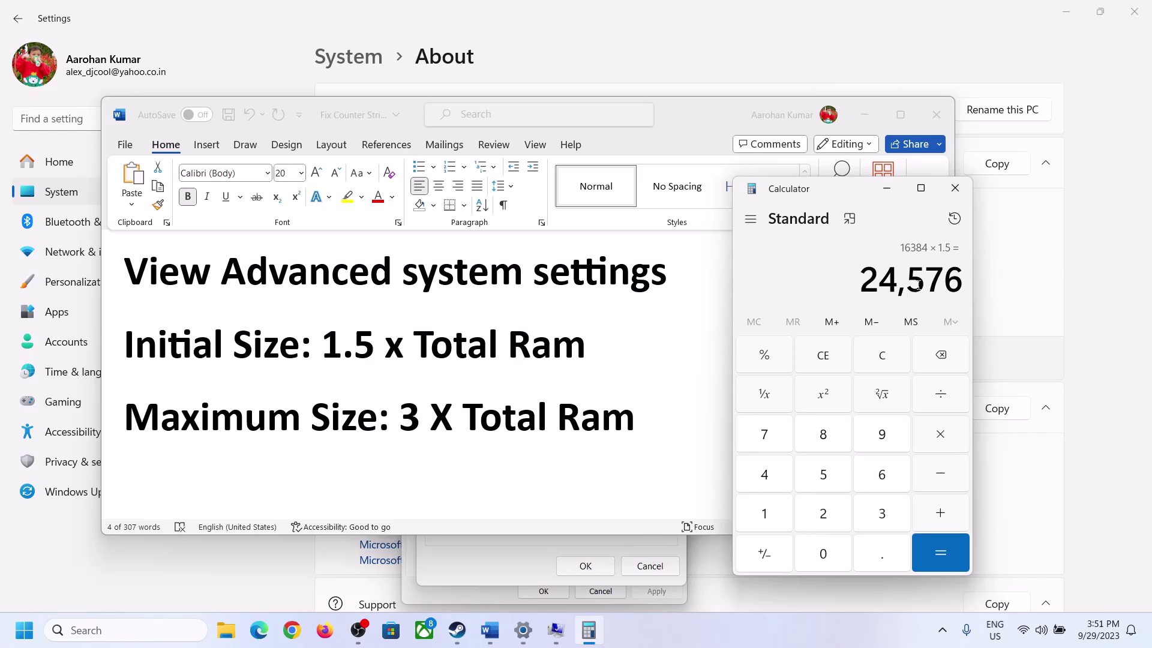
# Set the initial size of drive C:'s paging file to 24576 MB.
pyautogui.click(519, 556)
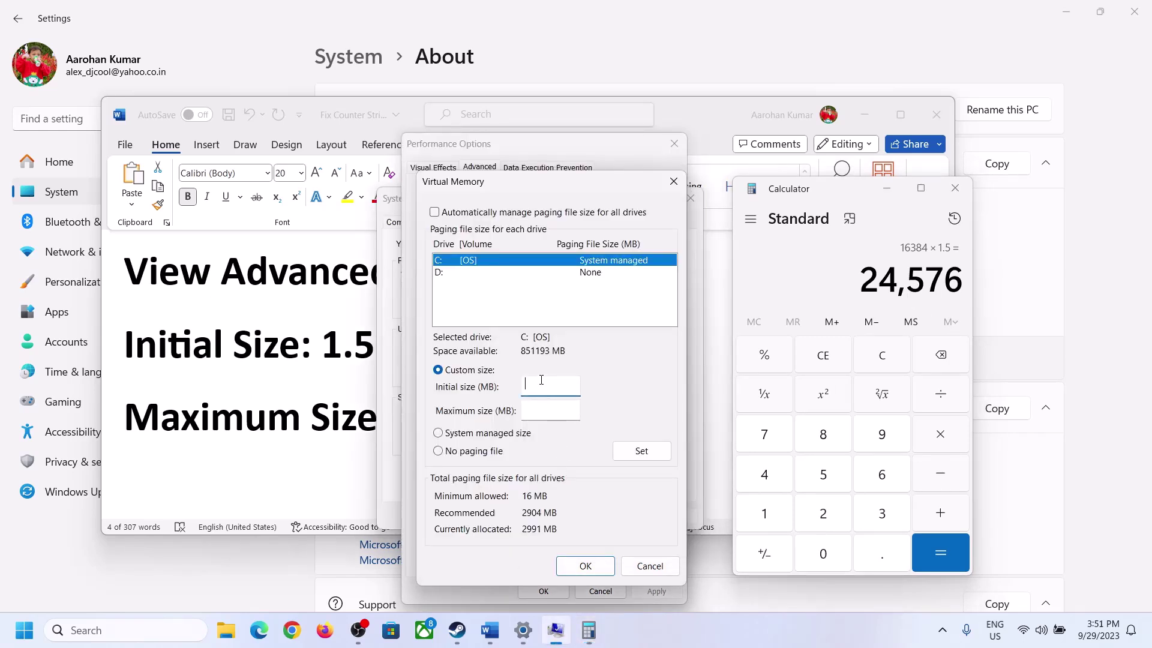
pyautogui.write('24576')
pyautogui.click(577, 410)
# Bring up the maximum size formula in the notes and clear the previous result in Calculator.
pyautogui.click(330, 423)
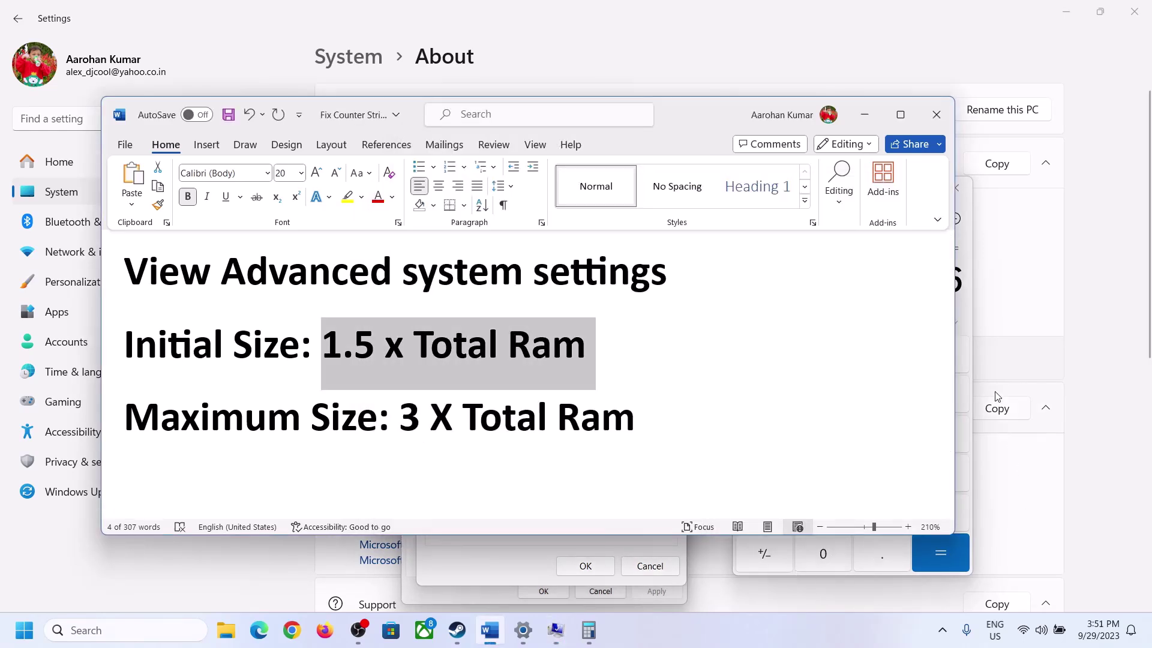
pyautogui.click(967, 311)
pyautogui.click(892, 356)
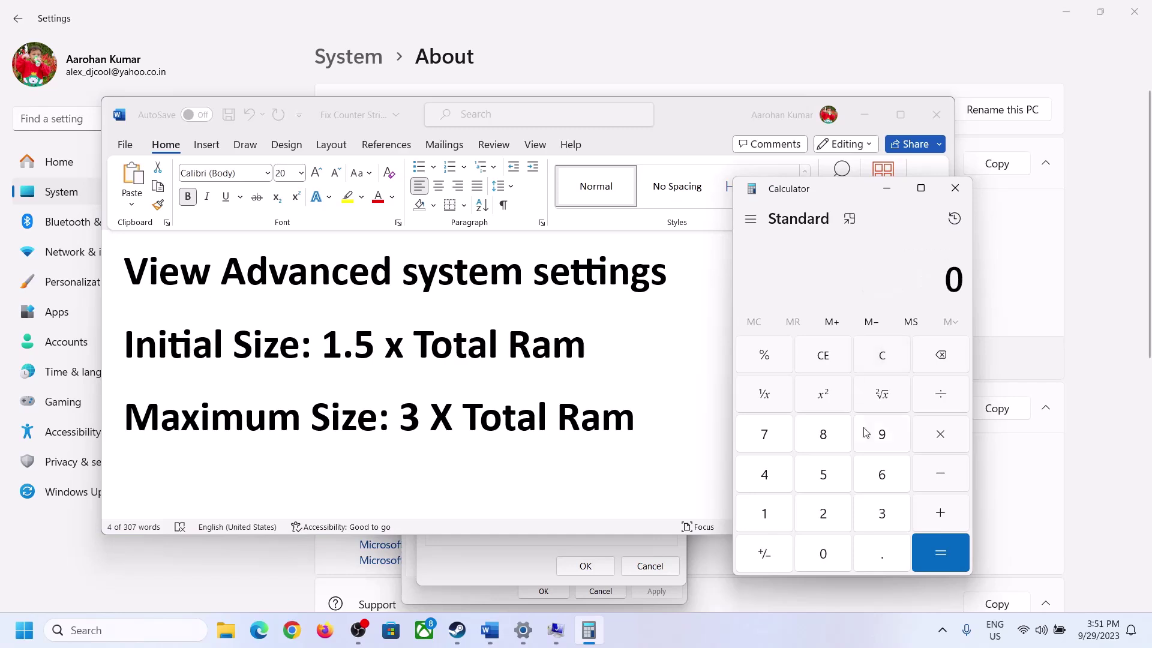
# Check the installed RAM in the device specifications and multiply 16 by 1024 in Calculator.
pyautogui.click(523, 630)
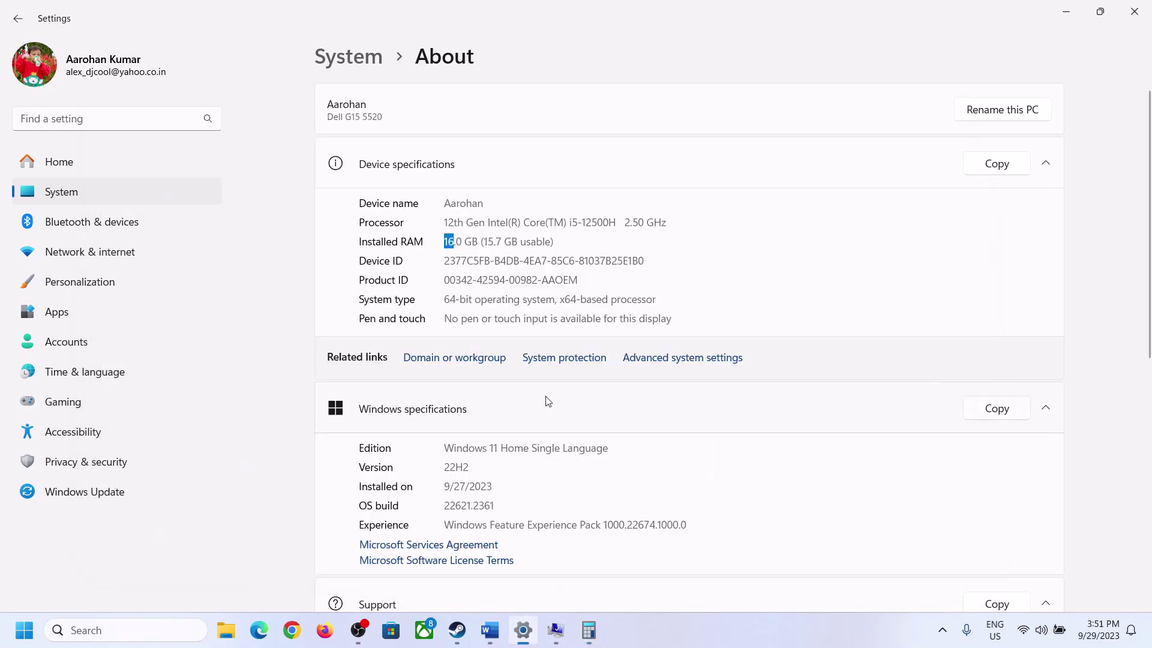
pyautogui.click(589, 630)
pyautogui.click(775, 511)
pyautogui.click(880, 475)
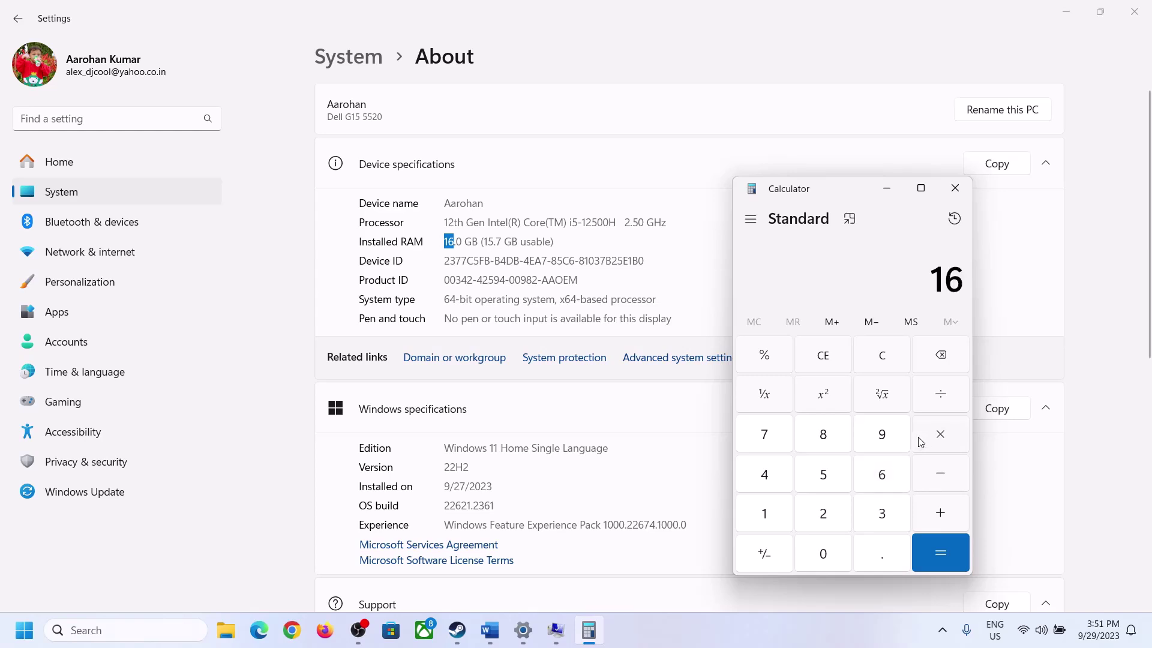
pyautogui.click(931, 437)
pyautogui.click(771, 511)
pyautogui.click(821, 549)
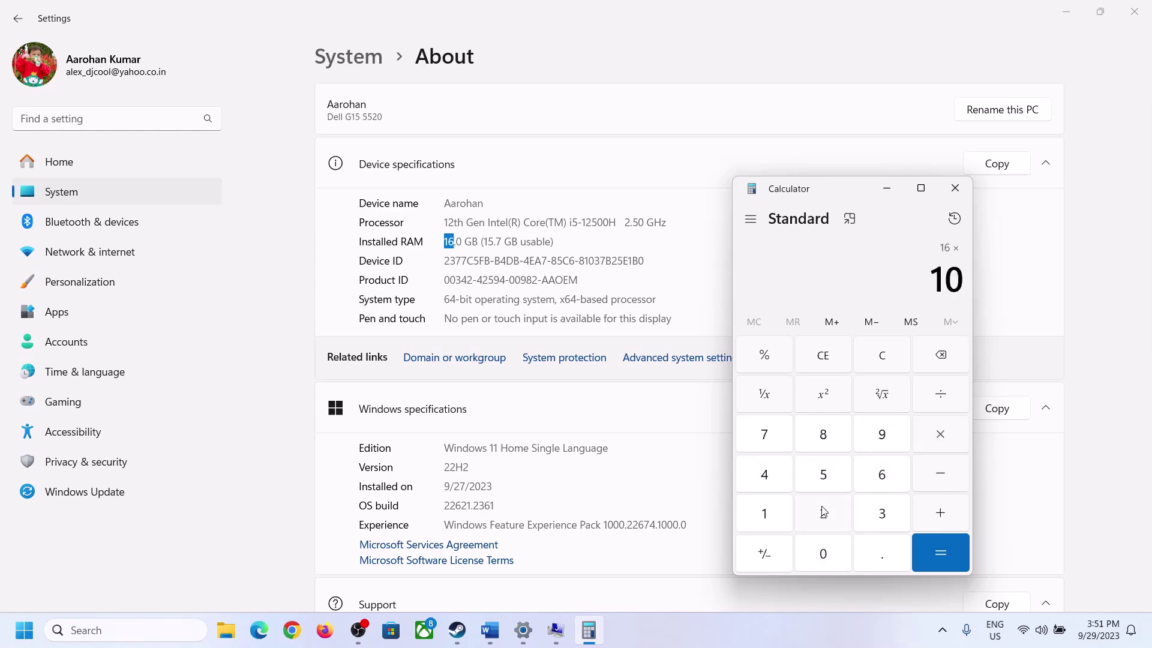
pyautogui.click(822, 511)
pyautogui.click(765, 473)
pyautogui.click(926, 557)
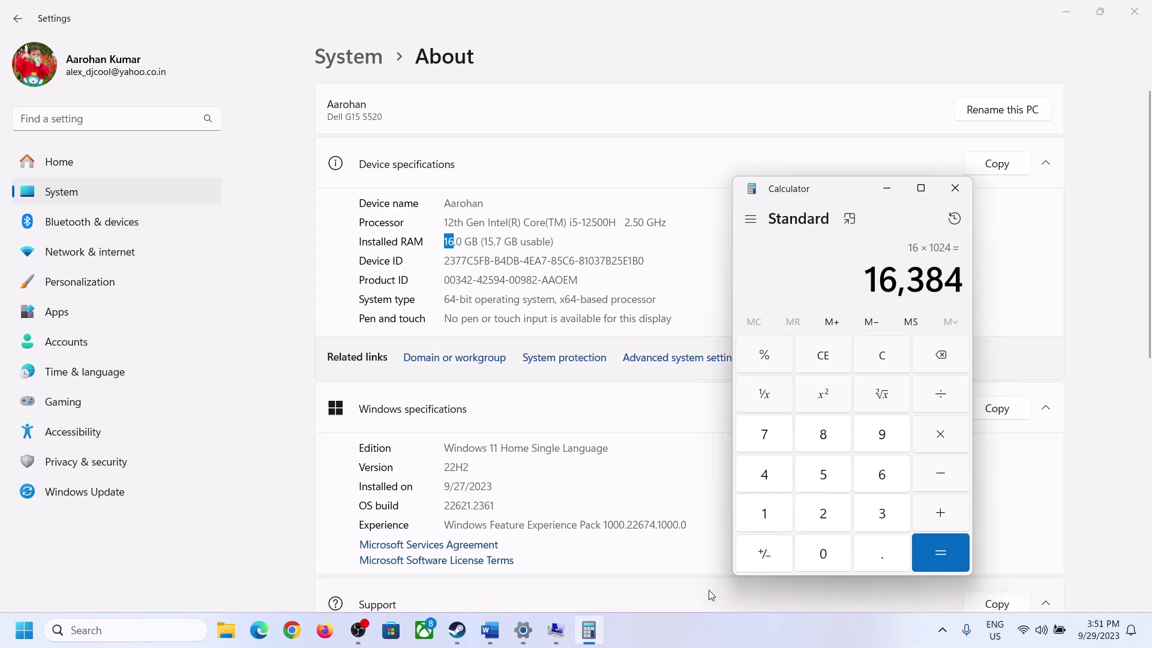
# Multiply the RAM in megabytes by 3, following the maximum size formula in the notes.
pyautogui.click(490, 629)
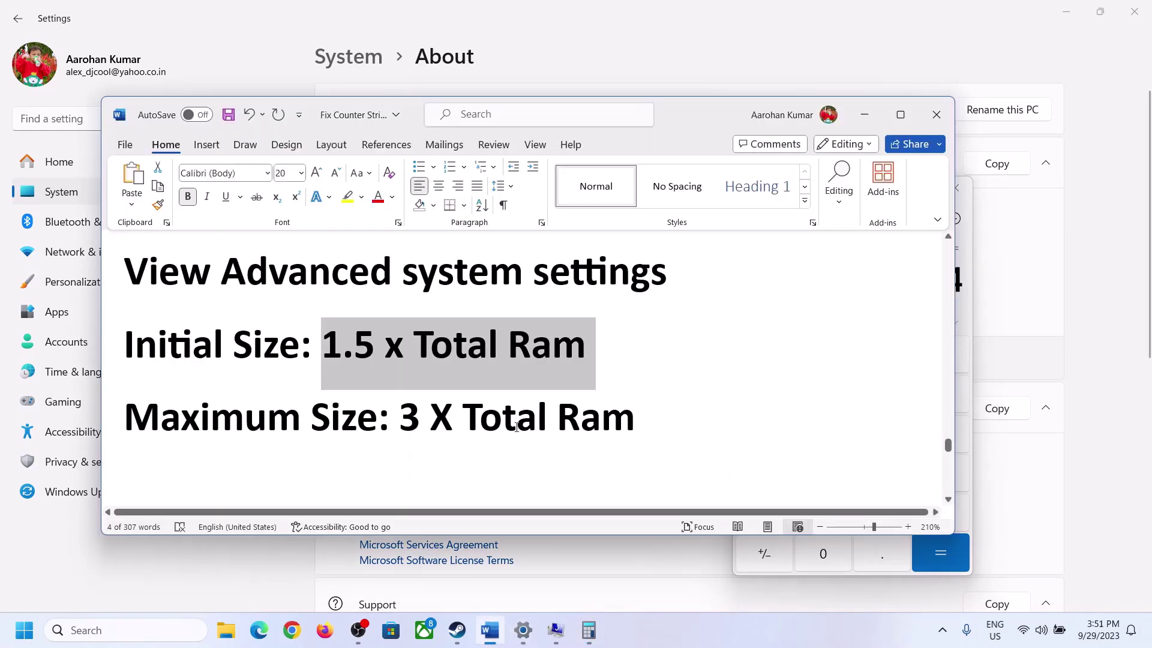
pyautogui.click(589, 630)
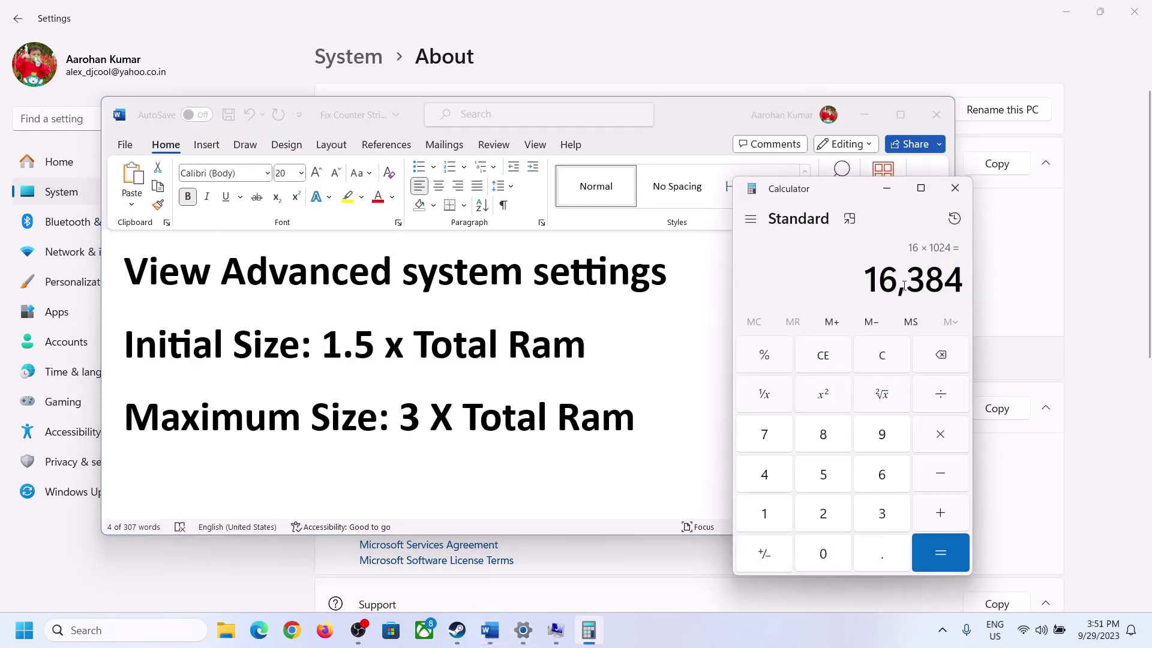
pyautogui.click(940, 436)
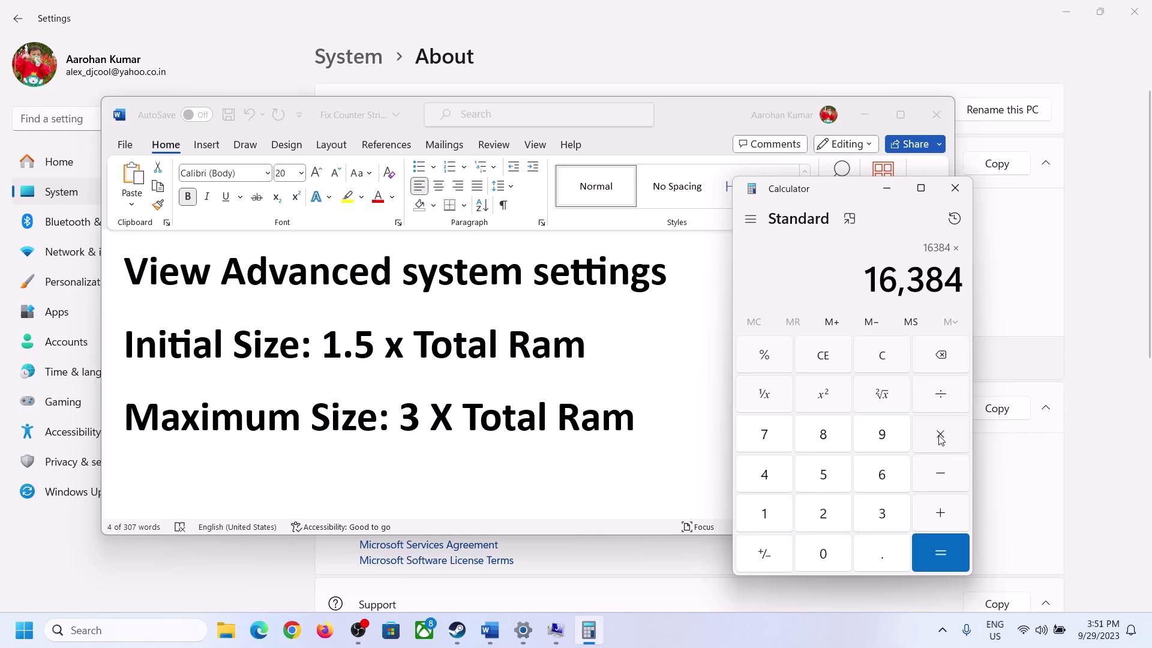
pyautogui.click(868, 512)
pyautogui.click(955, 555)
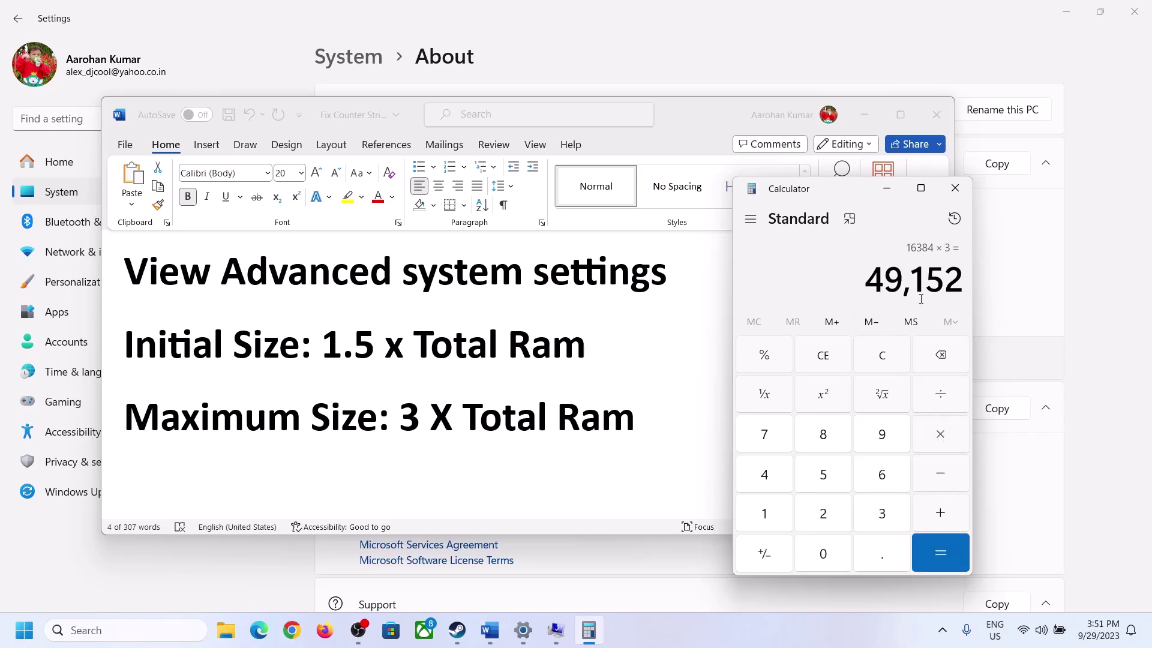
# Set the maximum size of drive C:'s paging file to 49152 MB and assign the custom size to the drive.
pyautogui.click(555, 630)
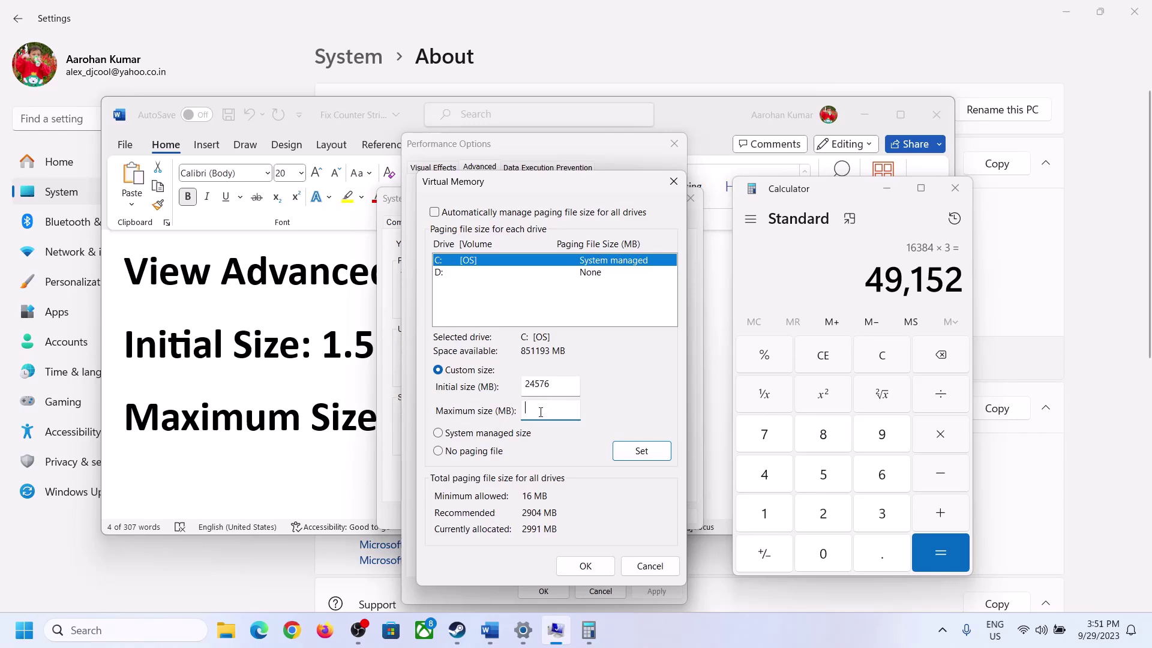
pyautogui.write('49152')
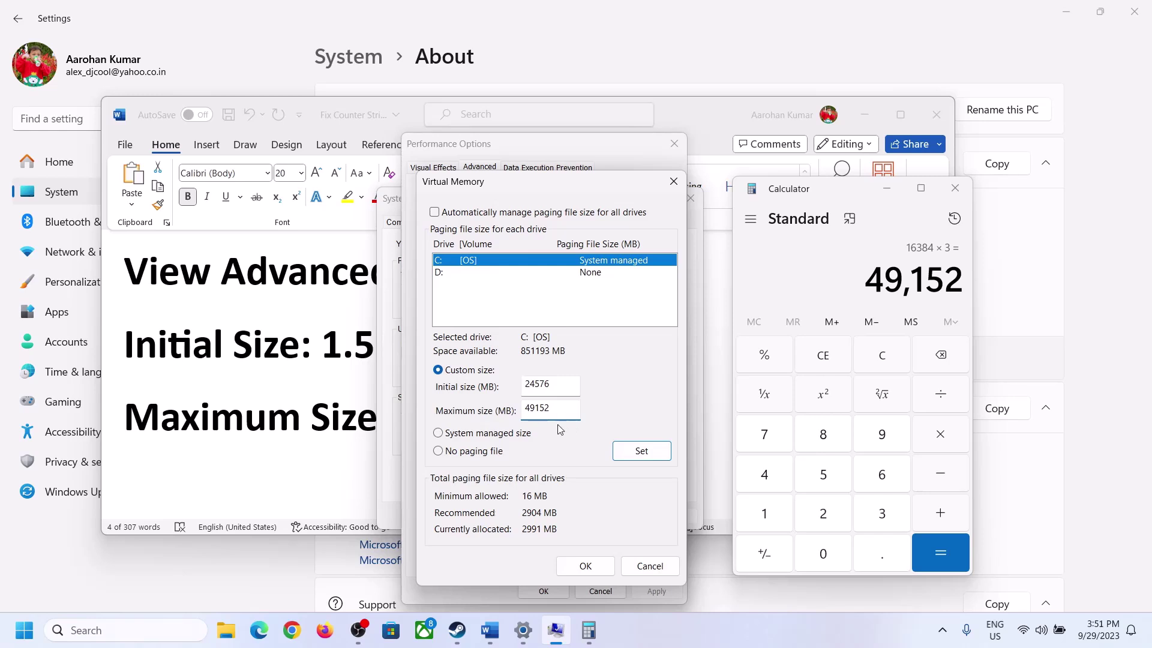
pyautogui.click(641, 451)
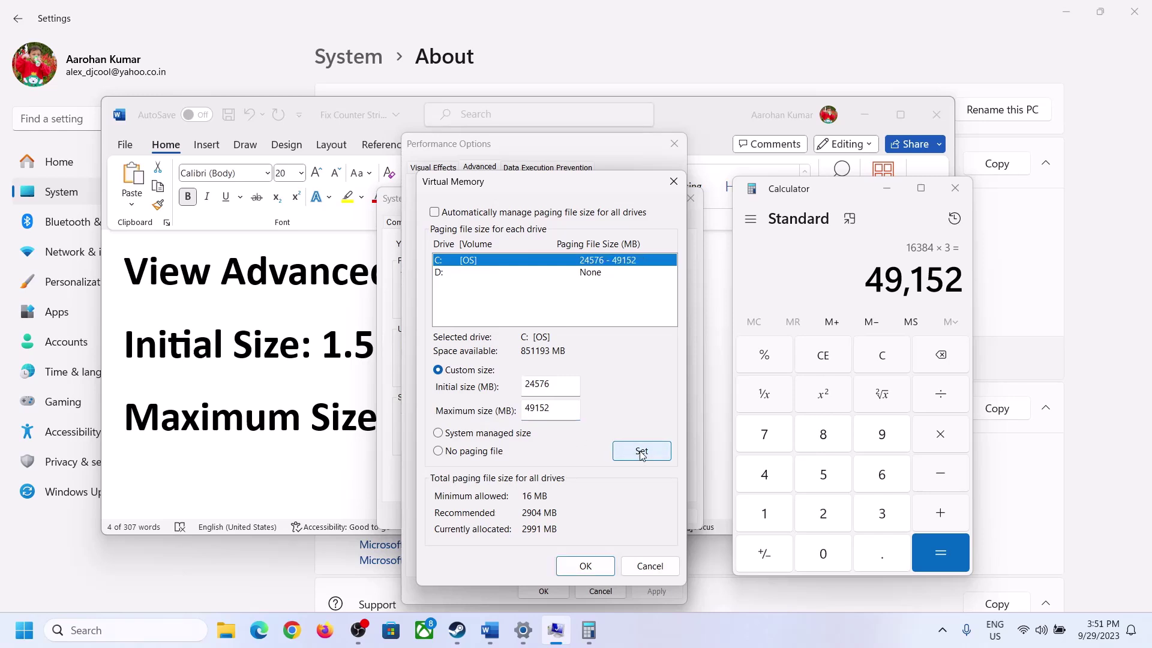
# Confirm the virtual memory change through all open system dialogs and dismiss the restart prompt.
pyautogui.click(587, 566)
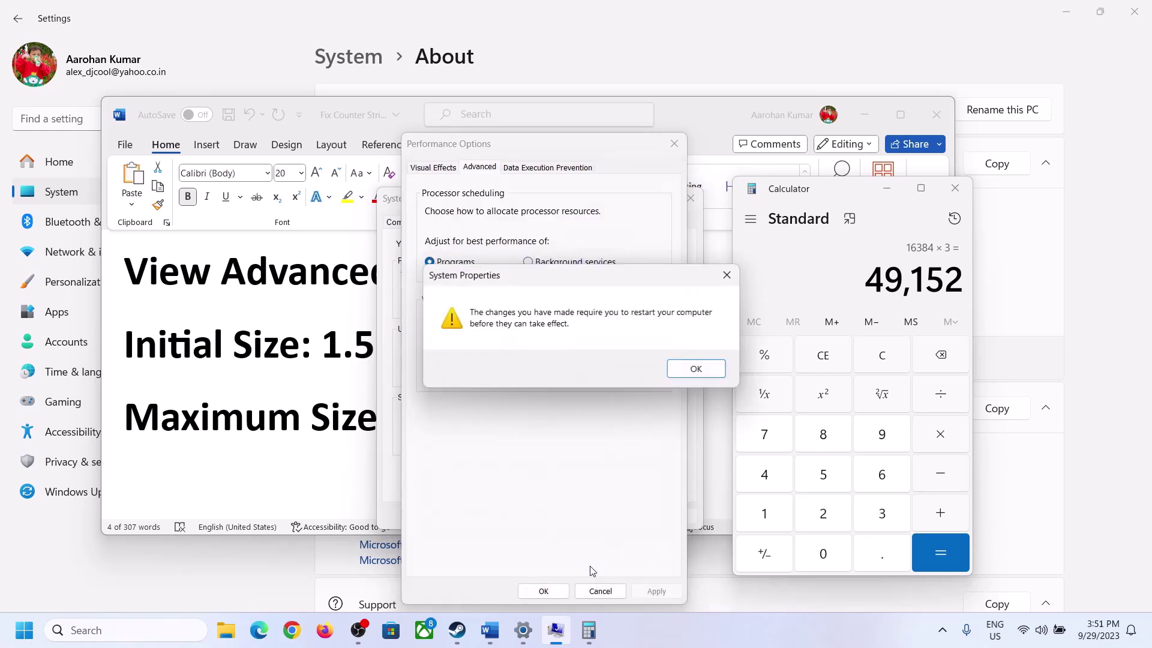
pyautogui.click(715, 372)
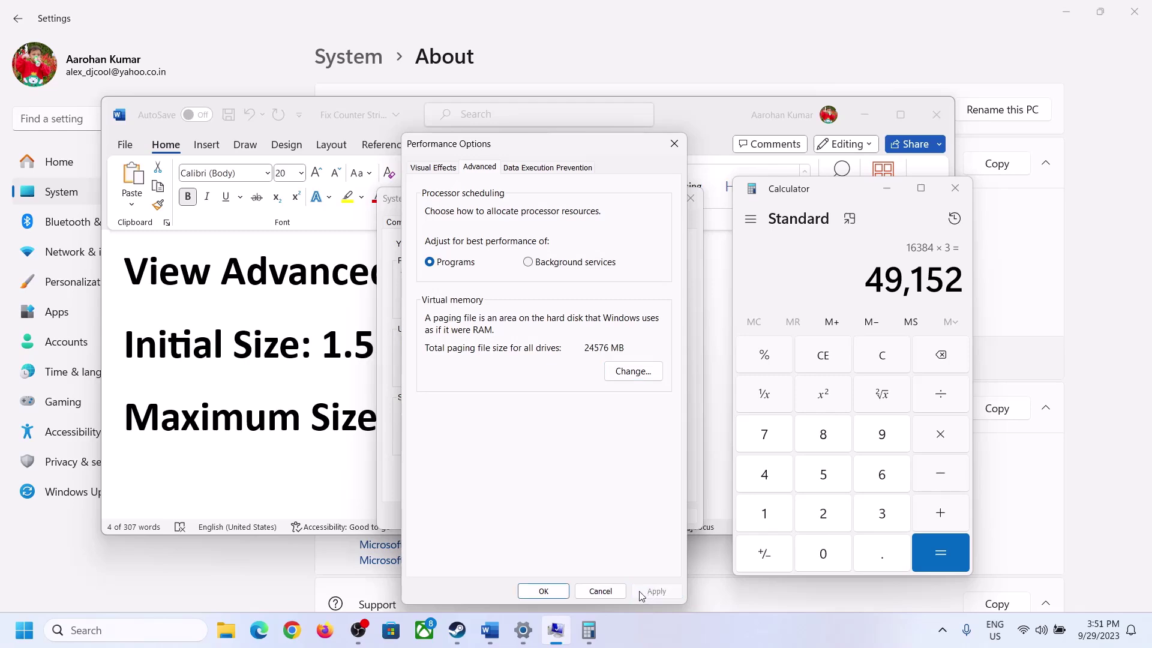
pyautogui.click(544, 591)
pyautogui.click(539, 516)
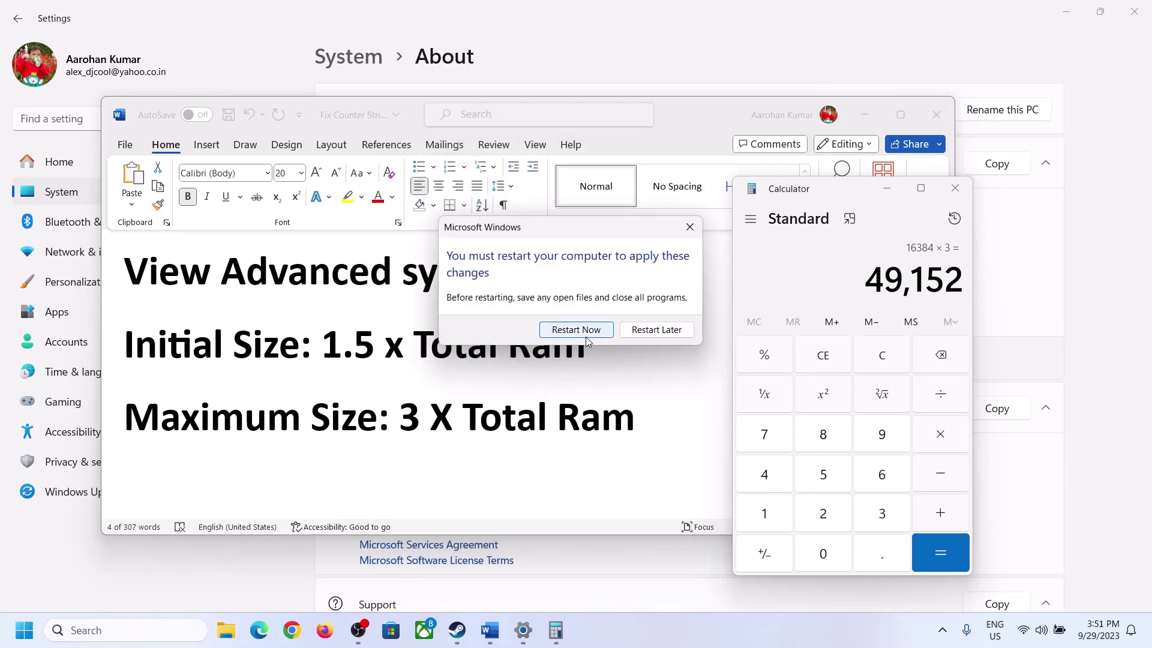
pyautogui.click(566, 332)
pyautogui.click(690, 226)
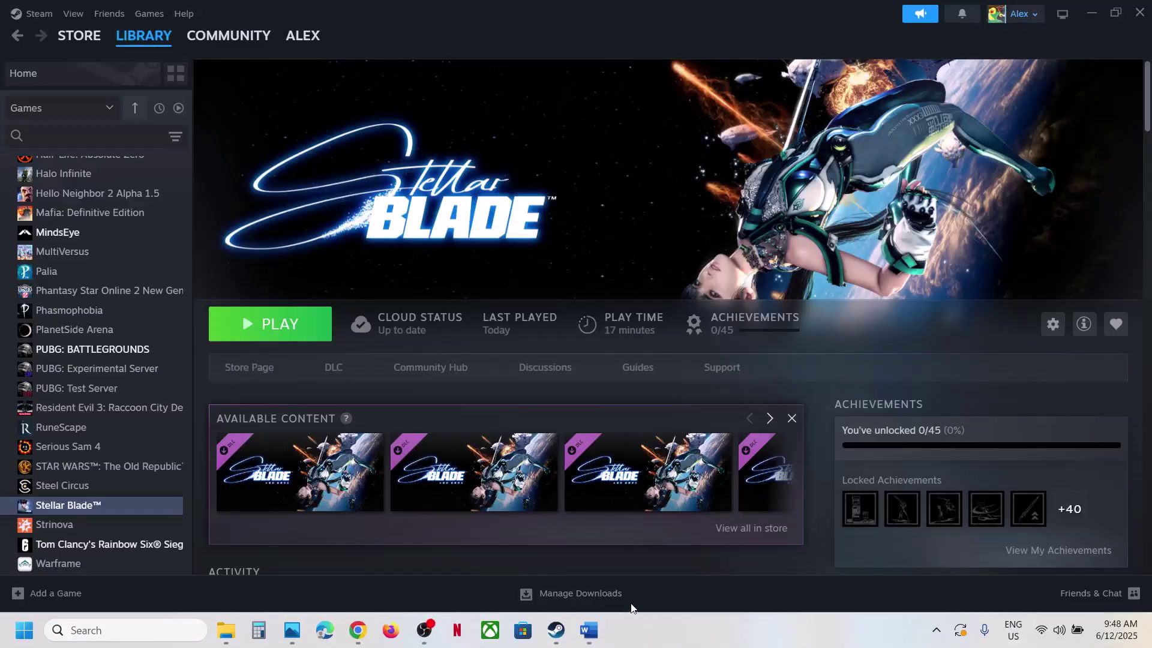
# Go to Step 5 in the Word notes, on running the game as an administrator and trying compatibility mode.
pyautogui.click(589, 630)
pyautogui.scroll(-3, 472, 377)
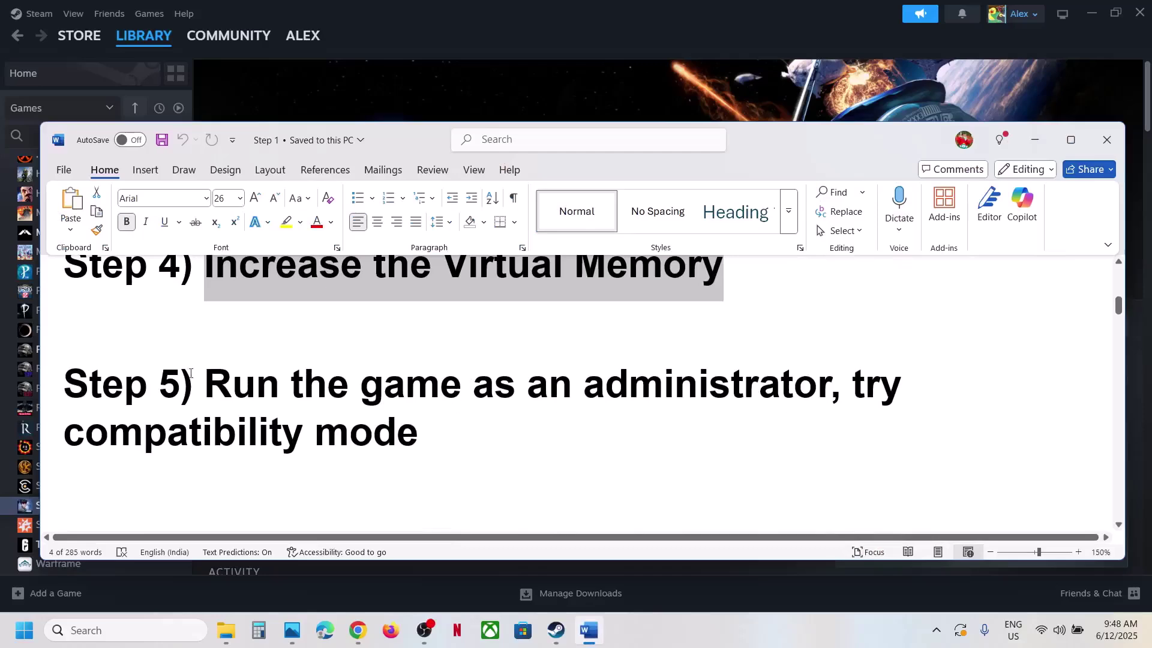
pyautogui.moveTo(217, 380); pyautogui.dragTo(514, 440)
pyautogui.click(514, 440)
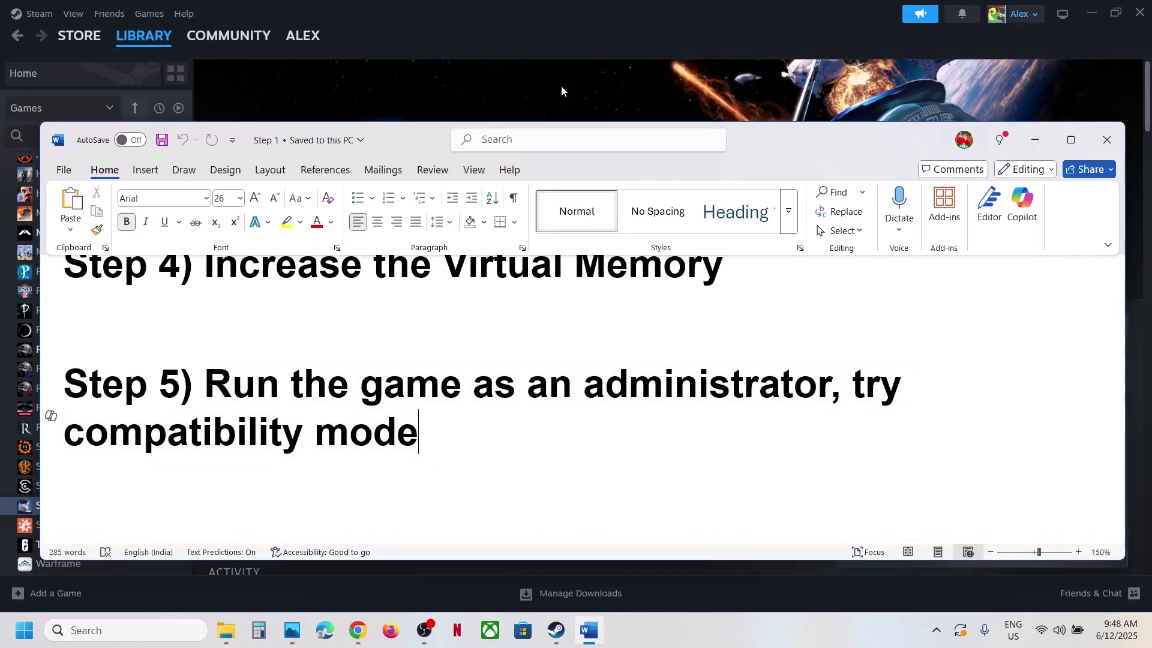
# Browse Stellar Blade's local files from the Steam library and open the SB > Binaries > Win64 folder.
pyautogui.click(560, 85)
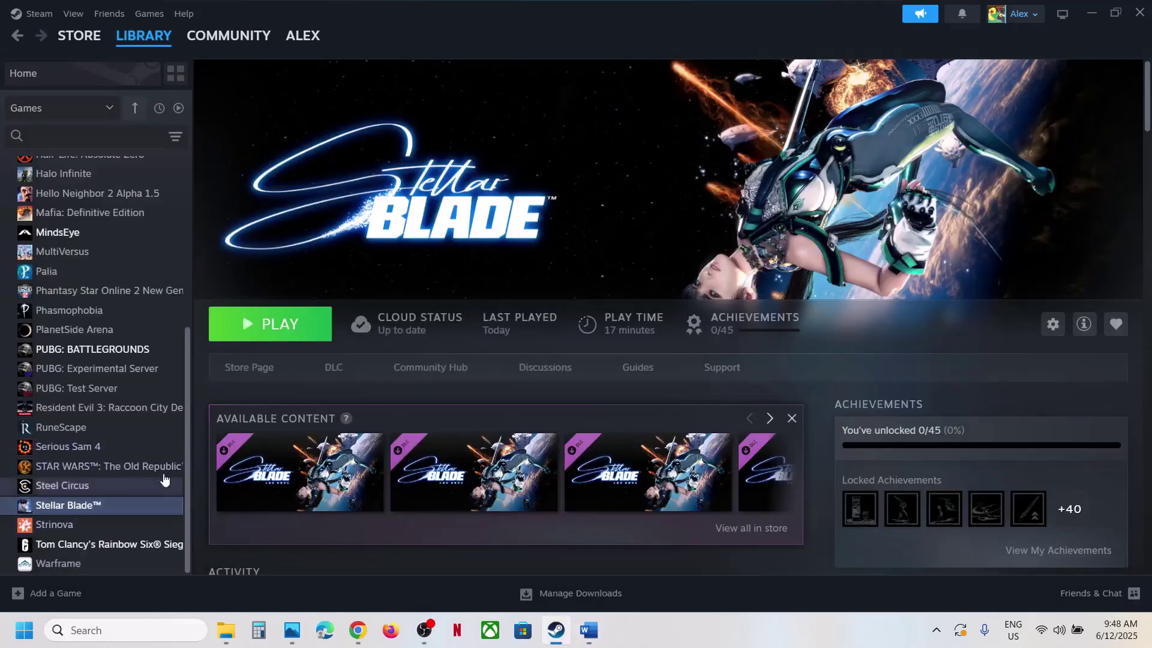
pyautogui.rightClick(109, 505)
pyautogui.moveTo(144, 459)
pyautogui.click(267, 483)
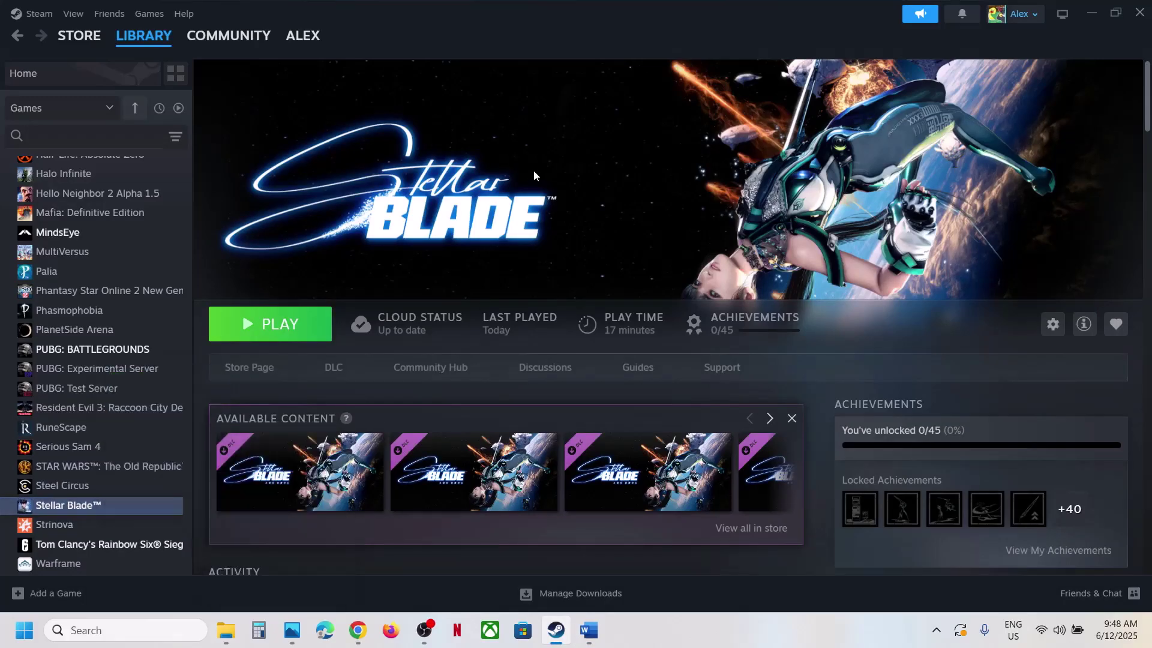
pyautogui.doubleClick(157, 176)
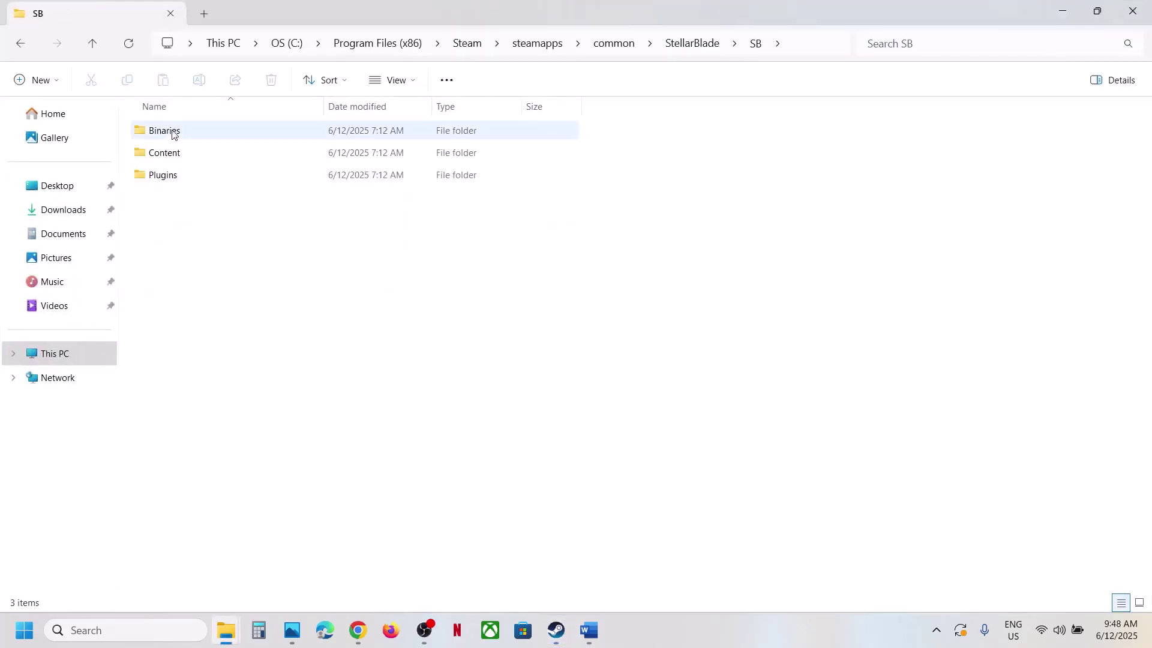
pyautogui.doubleClick(173, 133)
pyautogui.doubleClick(177, 135)
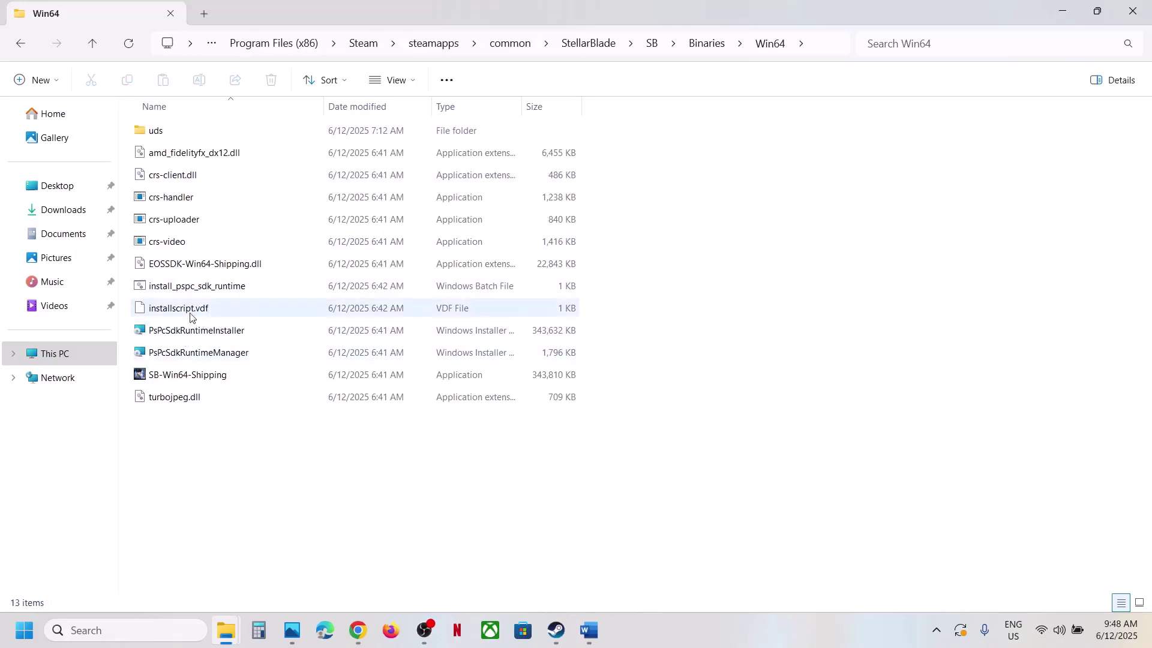
# Set SB-Win64-Shipping to run as an administrator in its compatibility properties and save the change.
pyautogui.click(252, 382)
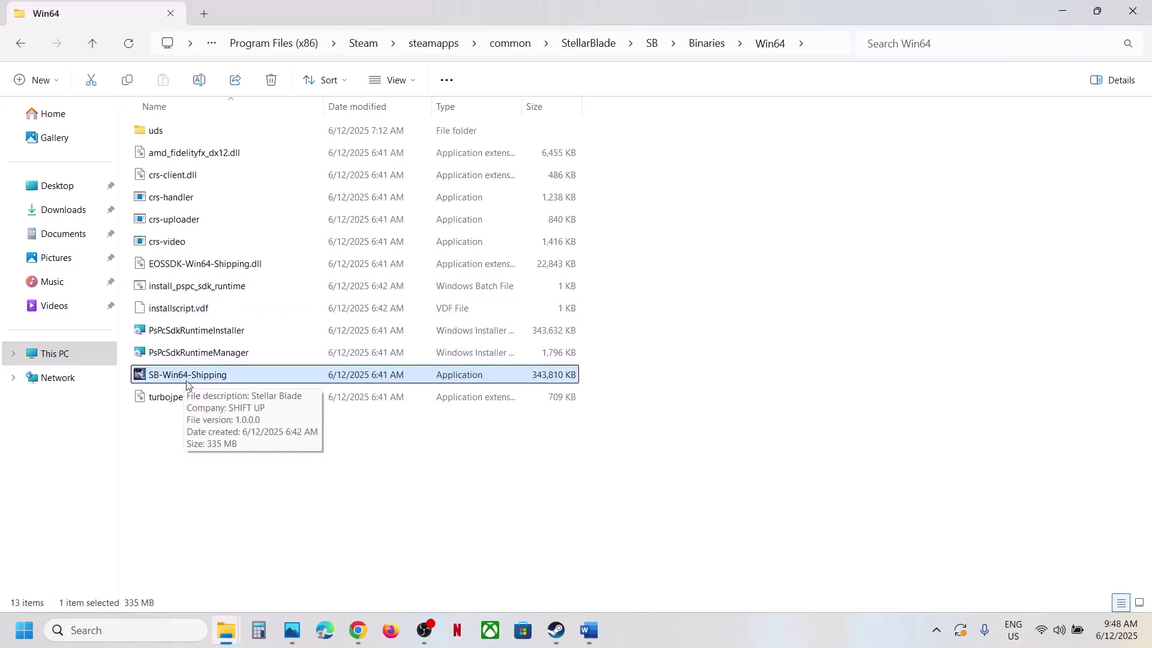
pyautogui.rightClick(187, 381)
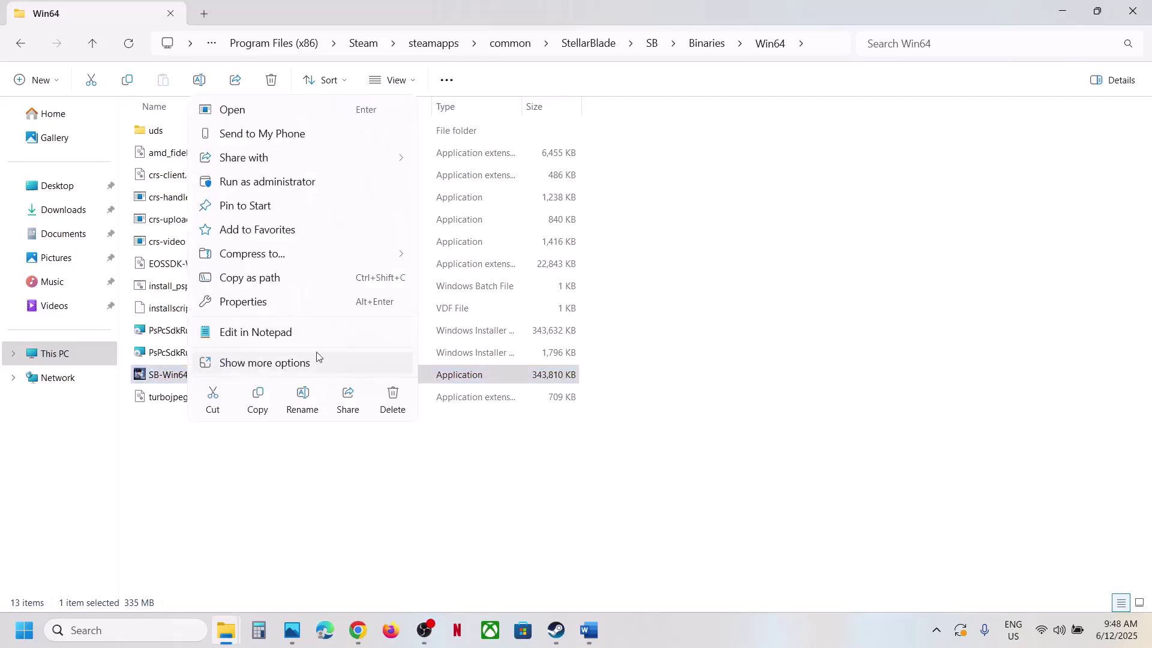
pyautogui.click(290, 301)
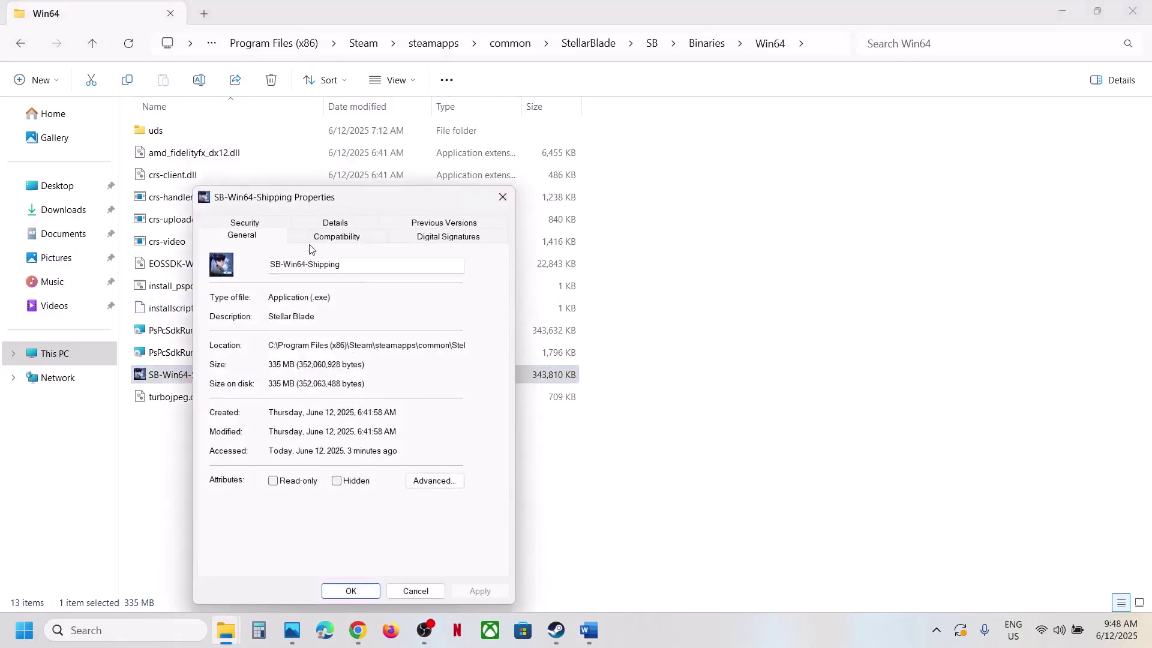
pyautogui.click(329, 243)
pyautogui.click(222, 472)
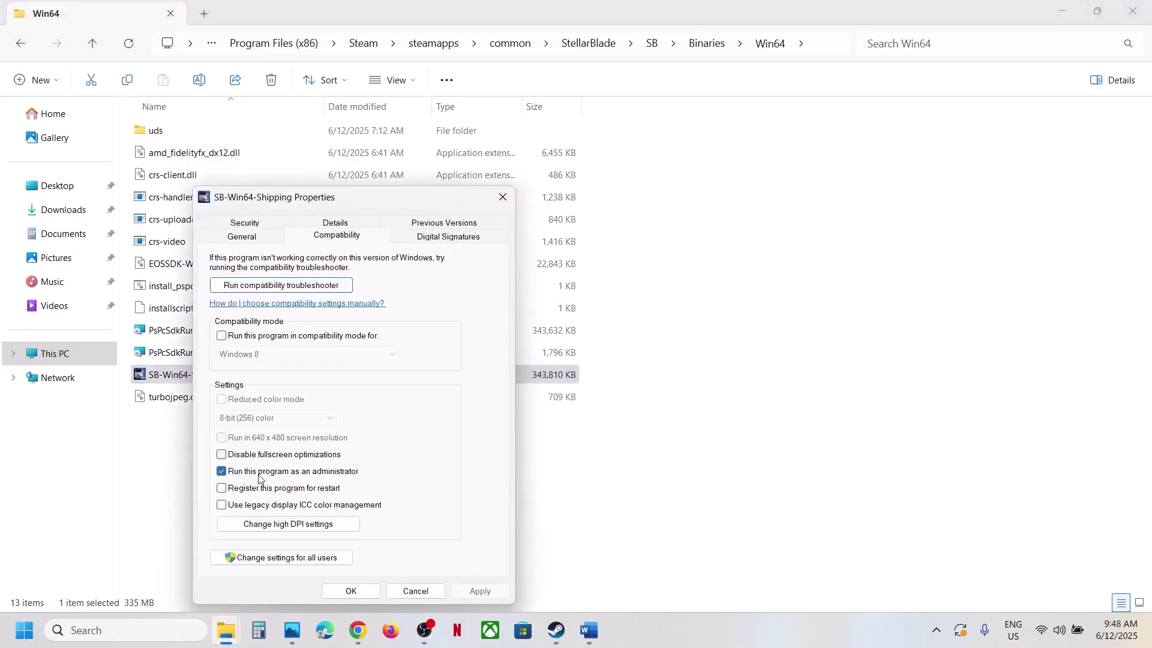
pyautogui.click(479, 591)
pyautogui.click(352, 591)
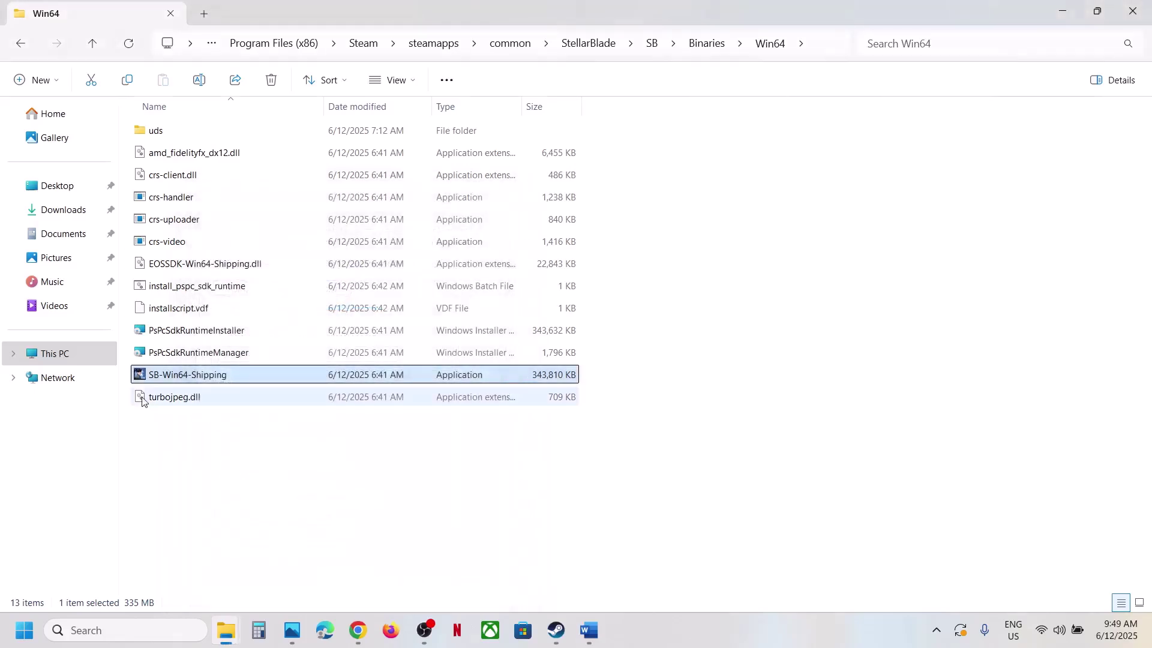
# Enable compatibility mode for Windows 8 in the SB-Win64-Shipping properties and apply it.
pyautogui.rightClick(198, 377)
pyautogui.click(262, 300)
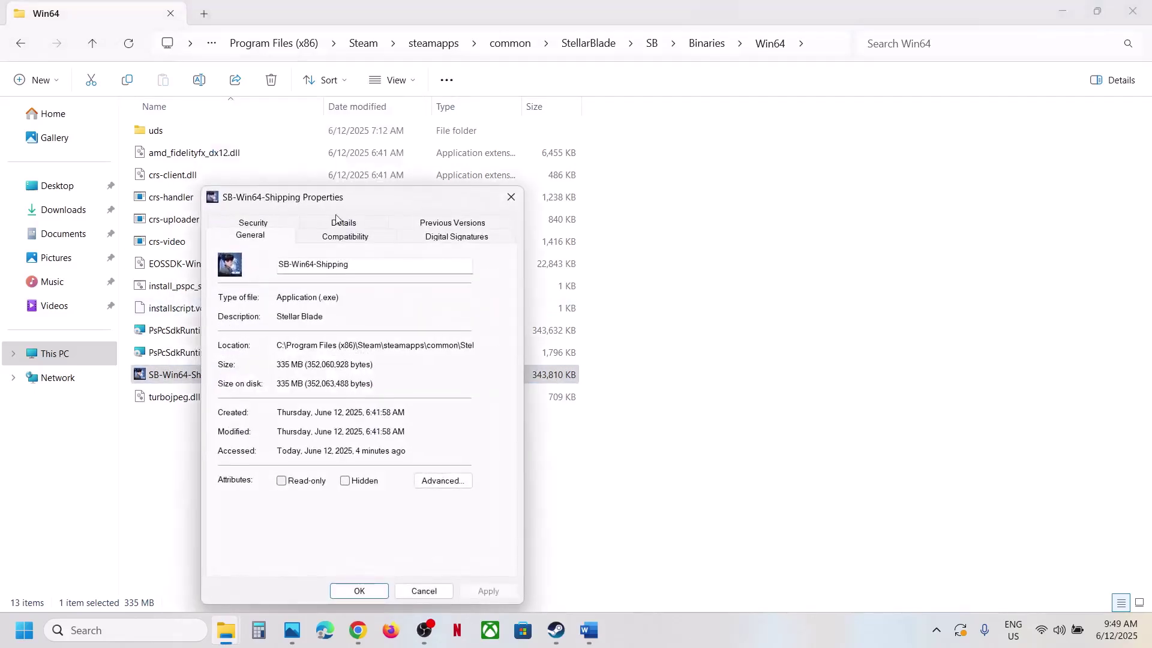
pyautogui.click(340, 238)
pyautogui.click(230, 336)
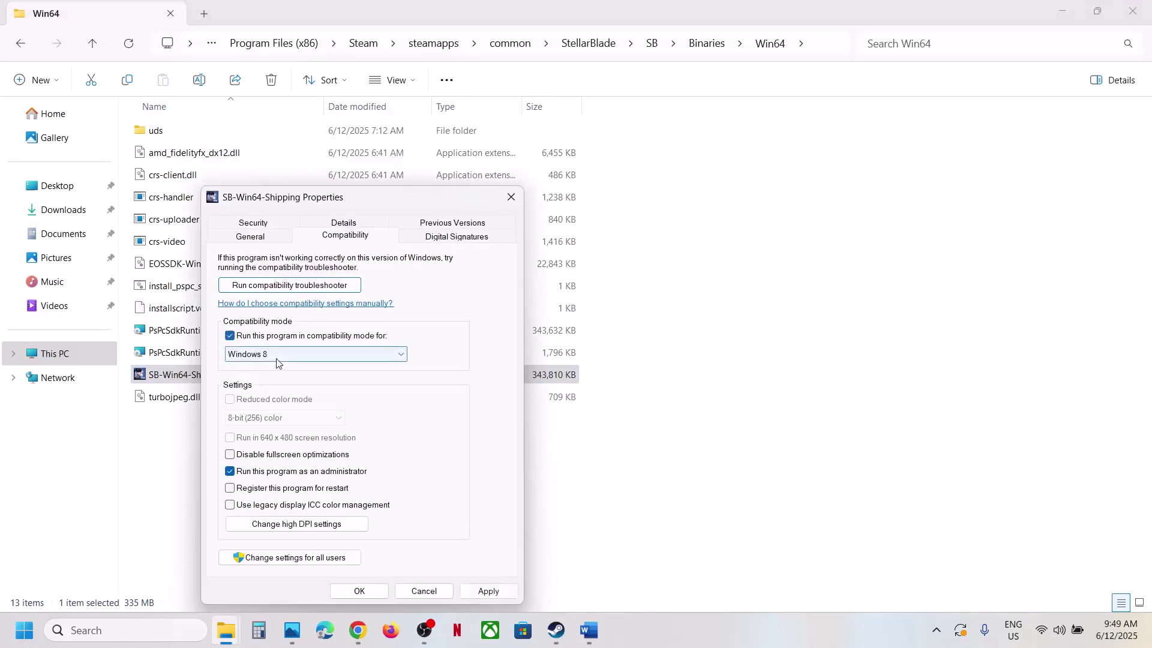
pyautogui.click(488, 591)
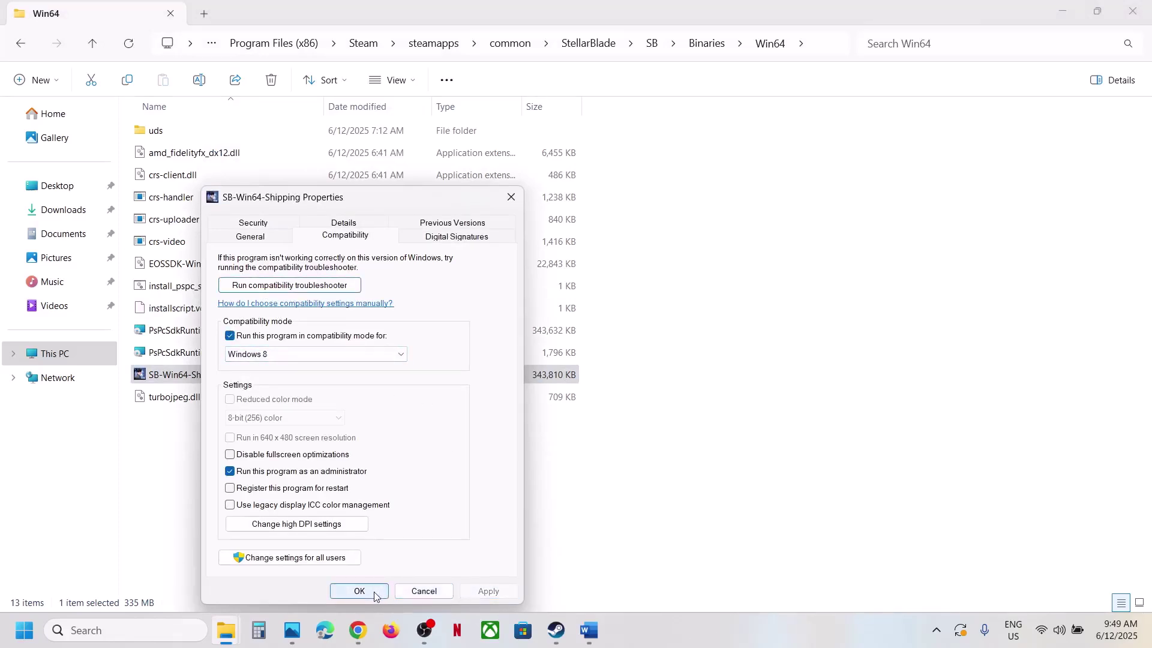
# Change the compatibility mode to Windows 7, disable fullscreen optimizations, and save the properties.
pyautogui.click(297, 354)
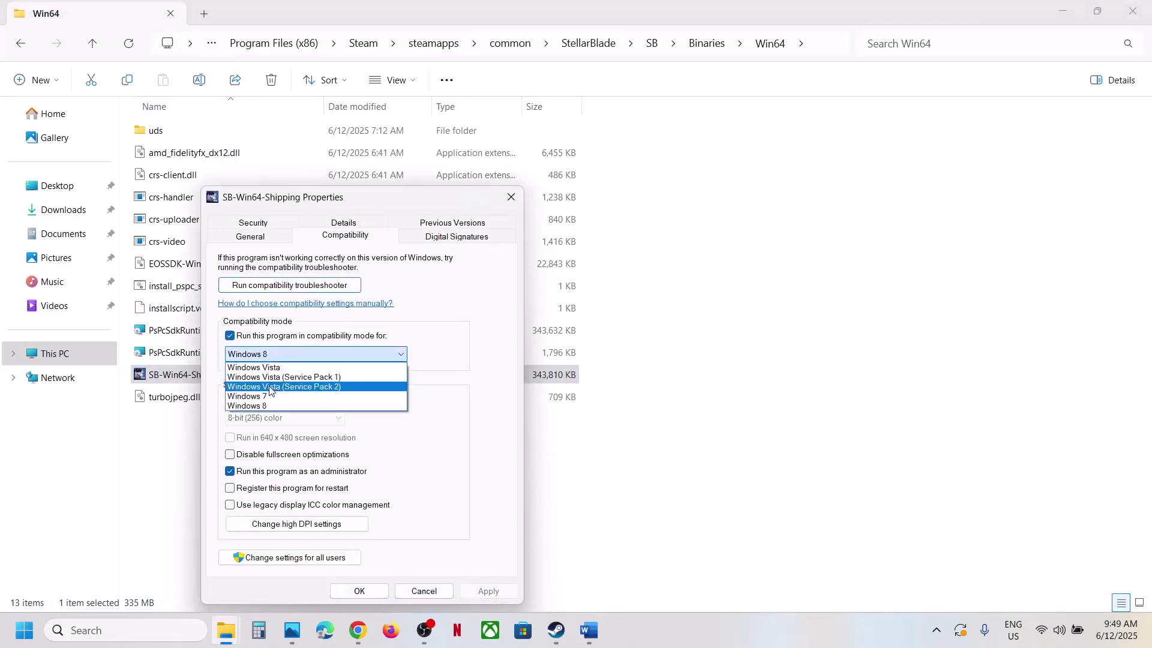
pyautogui.click(268, 396)
pyautogui.click(488, 590)
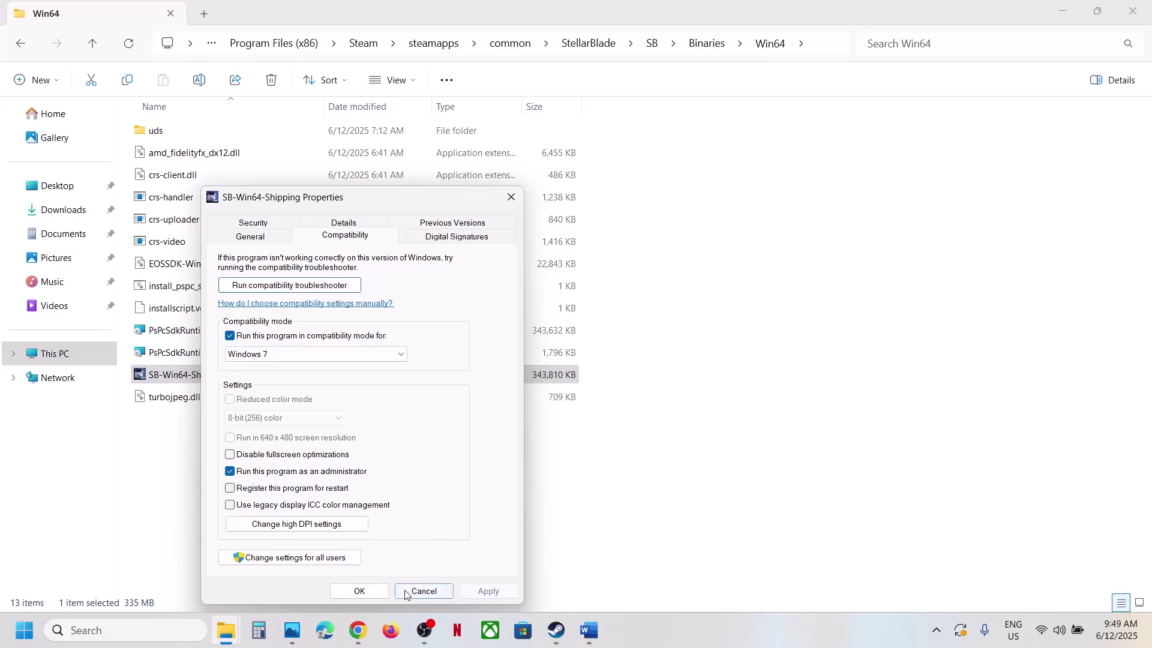
pyautogui.click(264, 457)
pyautogui.click(351, 593)
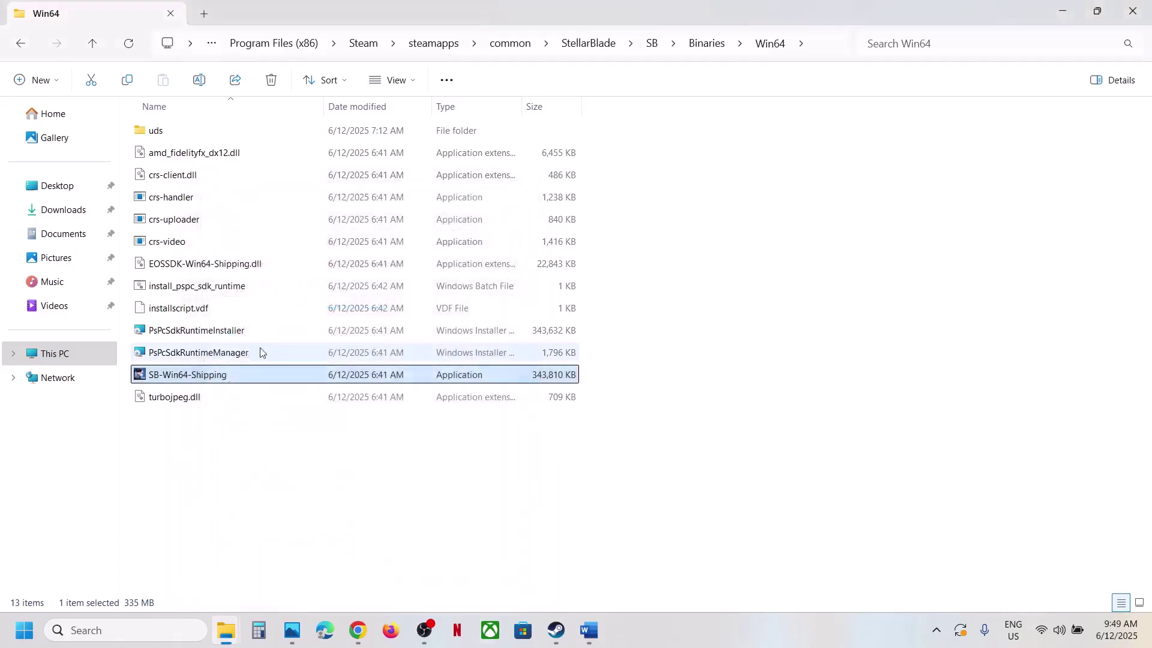
# Turn off compatibility mode, disabled fullscreen optimizations and running as administrator in the SB-Win64-Shipping properties, and save the changes.
pyautogui.rightClick(223, 382)
pyautogui.click(292, 304)
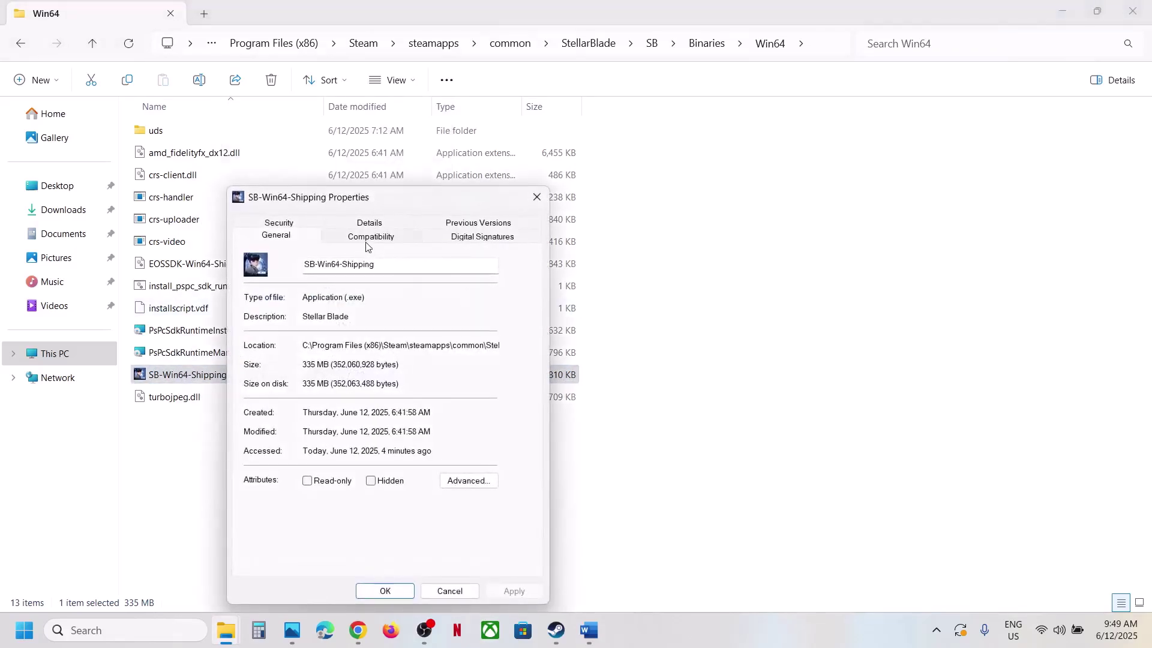
pyautogui.click(368, 239)
pyautogui.click(256, 469)
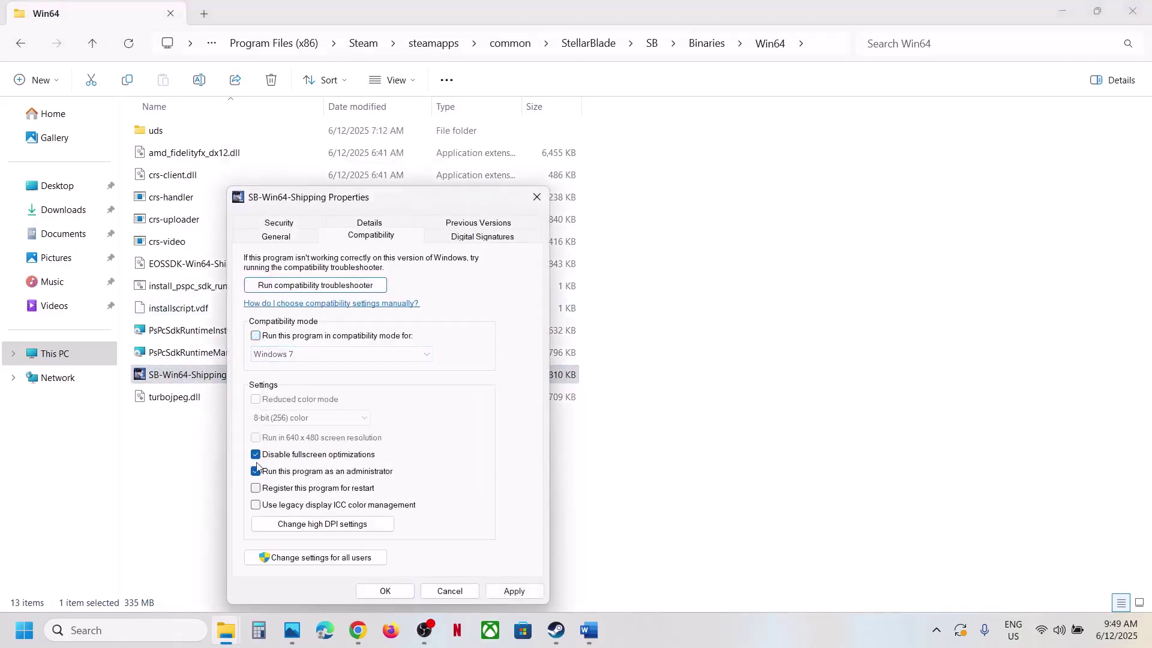
pyautogui.click(256, 454)
pyautogui.click(256, 471)
pyautogui.click(517, 596)
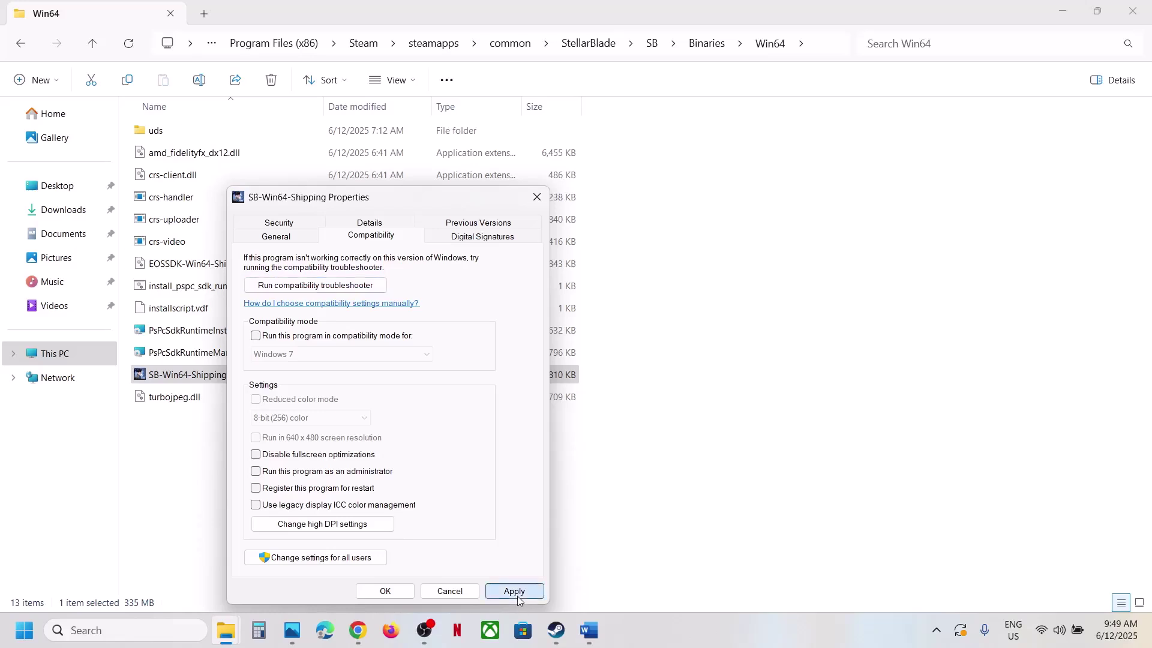
pyautogui.click(399, 597)
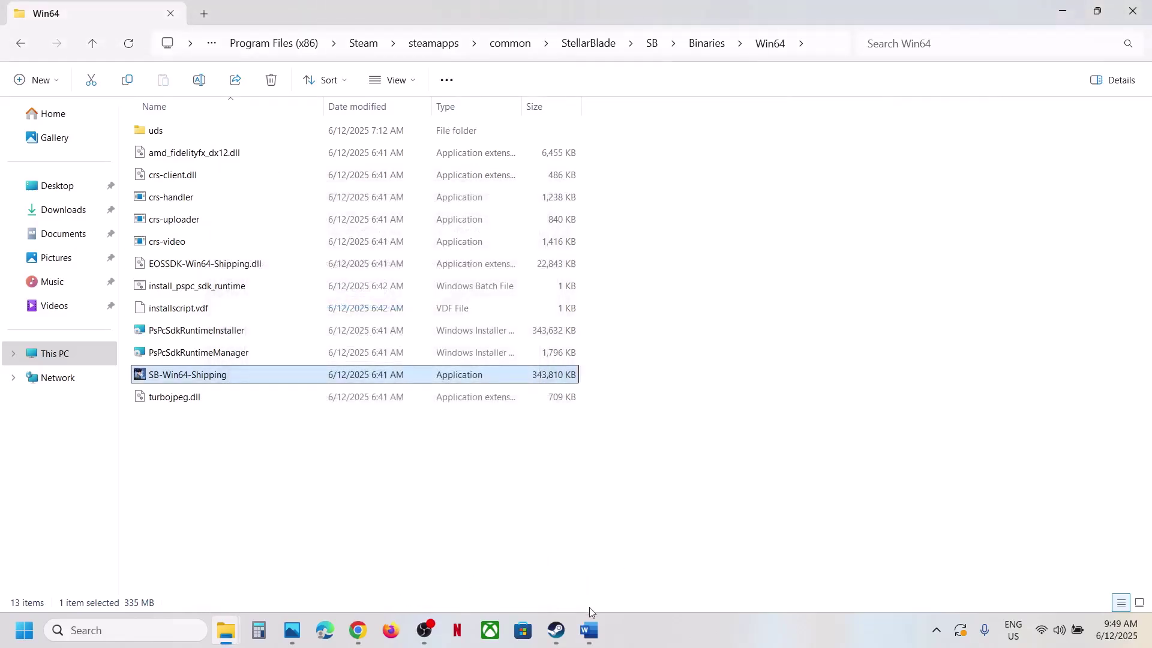
# Read Step 6 in the Word document about allowing the game exe through antivirus and firewall, then minimize the document.
pyautogui.click(589, 631)
pyautogui.scroll(-4, 442, 411)
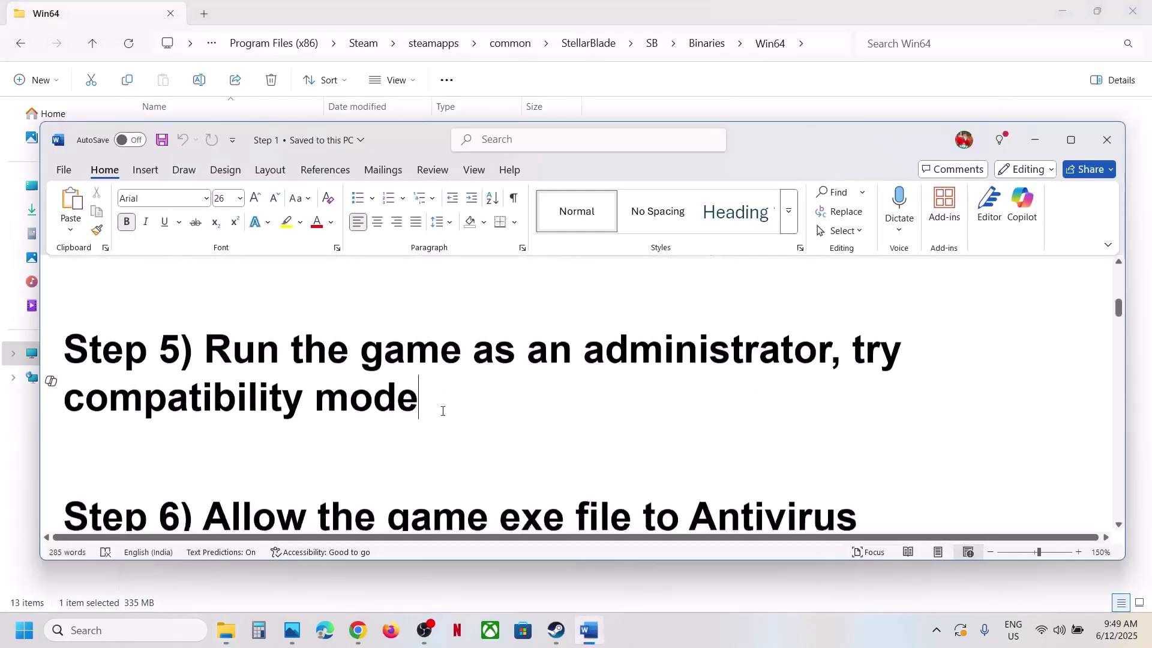
pyautogui.moveTo(203, 390); pyautogui.dragTo(228, 444)
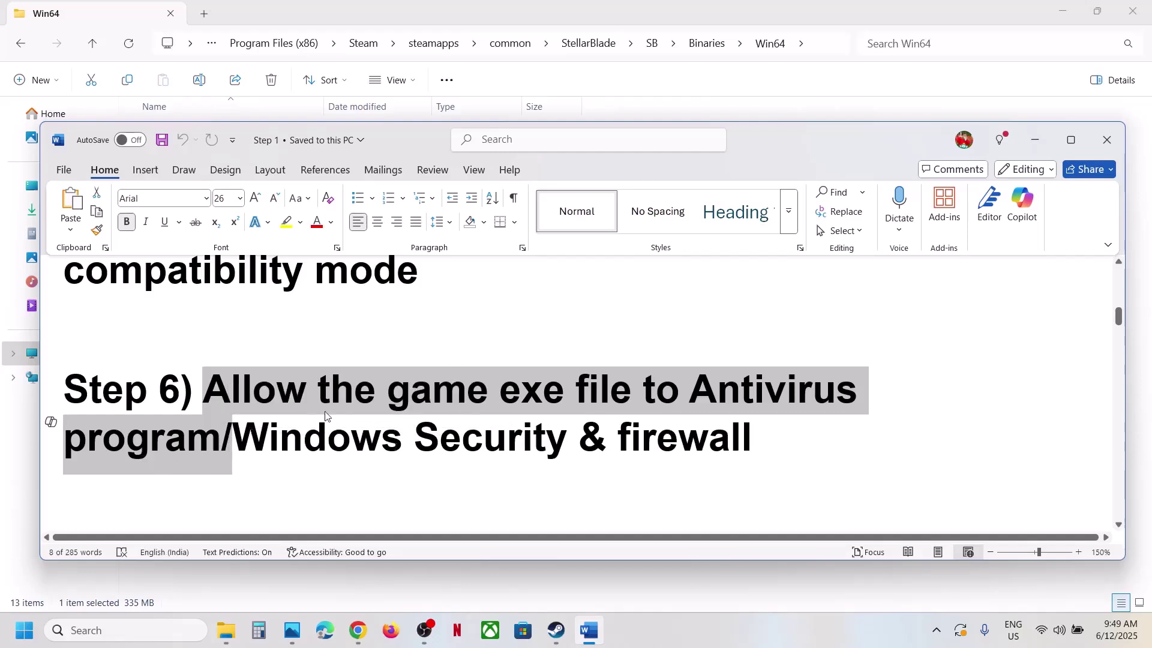
pyautogui.click(203, 390)
pyautogui.moveTo(202, 390); pyautogui.dragTo(217, 436)
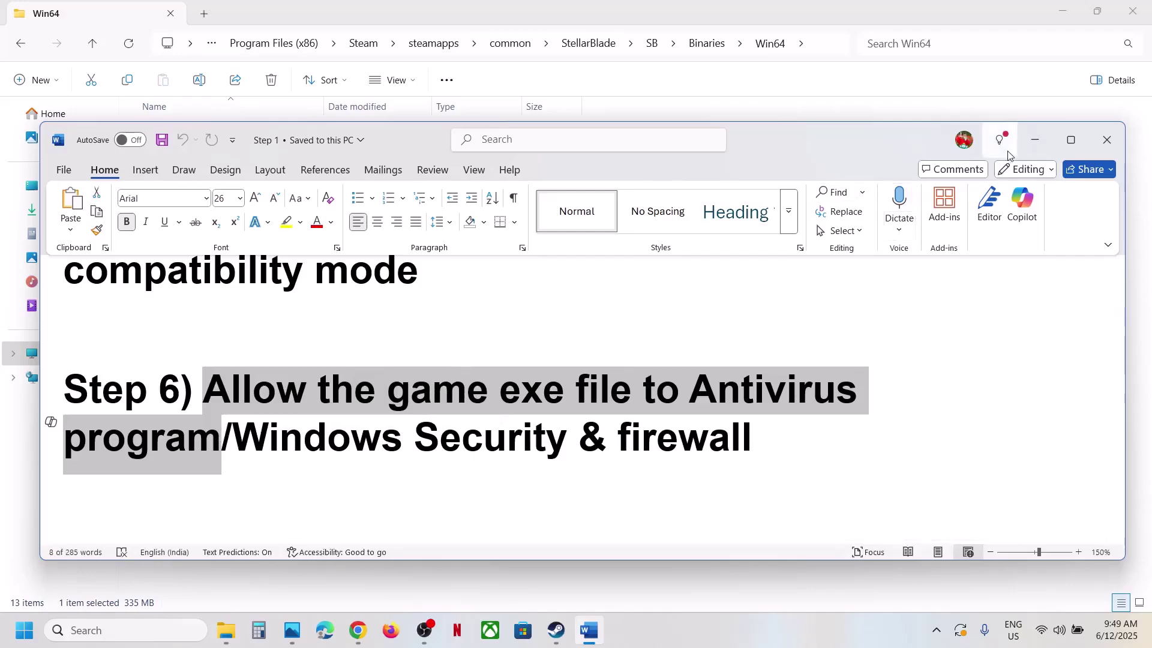
pyautogui.click(1027, 147)
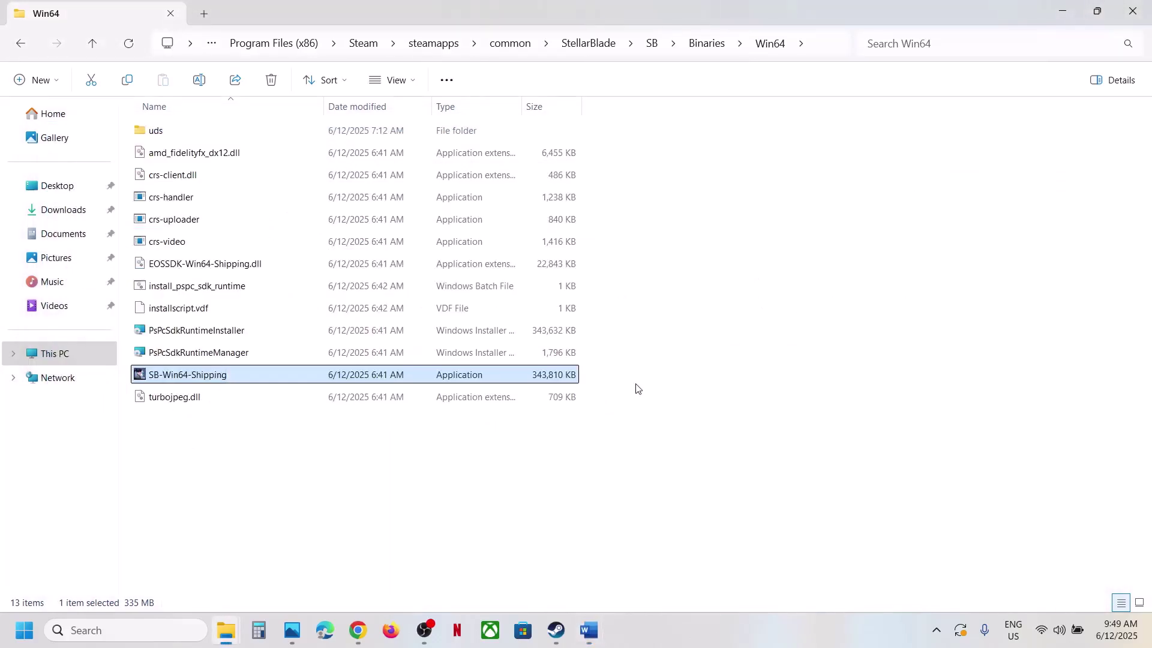
# Open Virus & threat protection in Windows Security from the Privacy & security settings.
pyautogui.press('super+i')
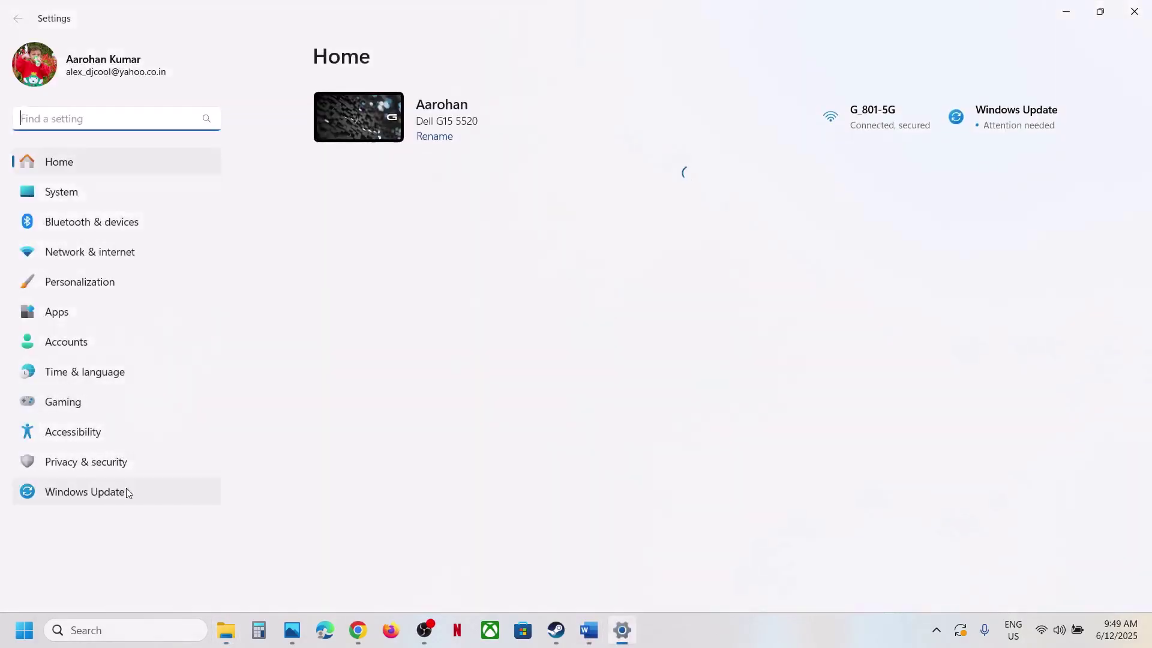
pyautogui.click(113, 492)
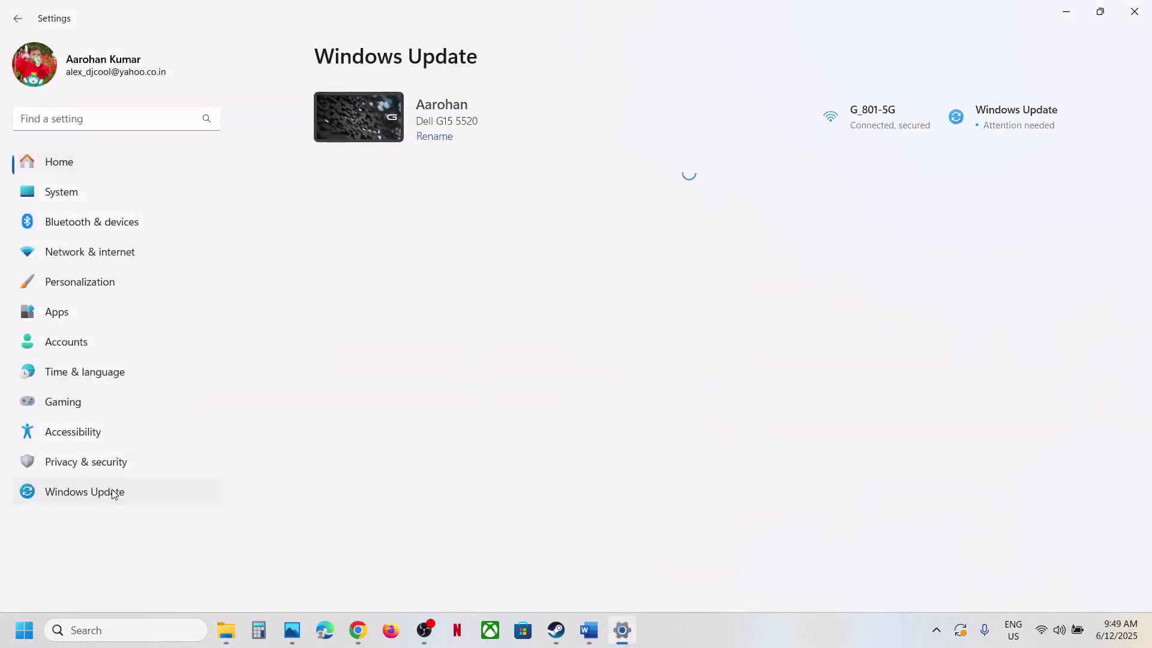
pyautogui.click(103, 467)
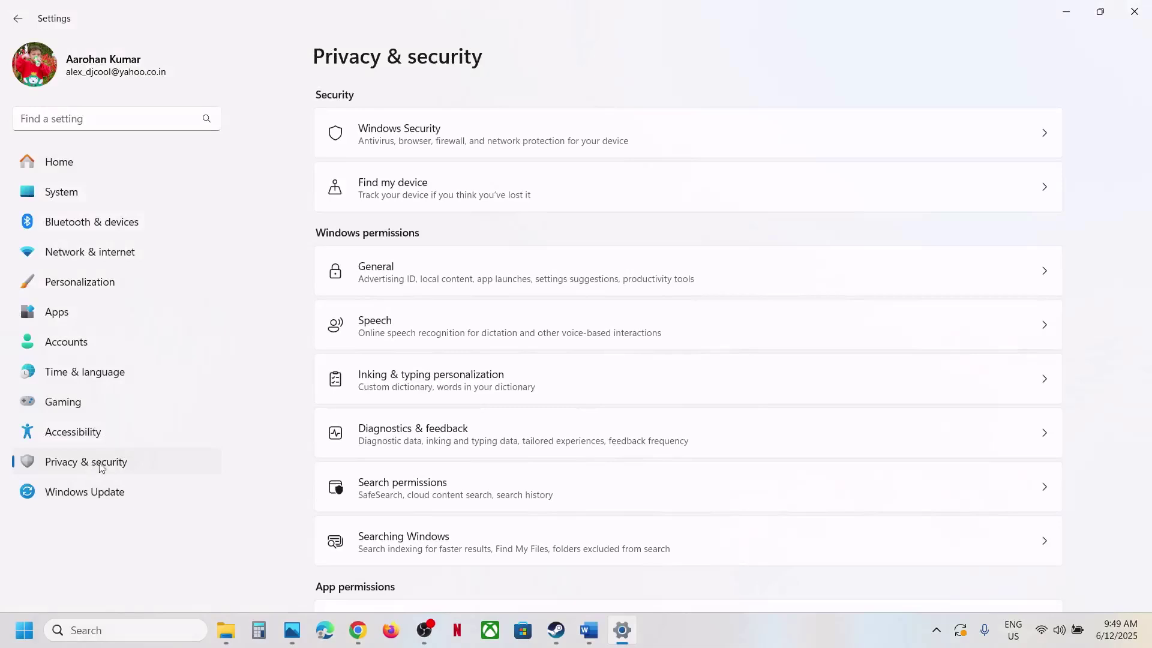
pyautogui.click(406, 140)
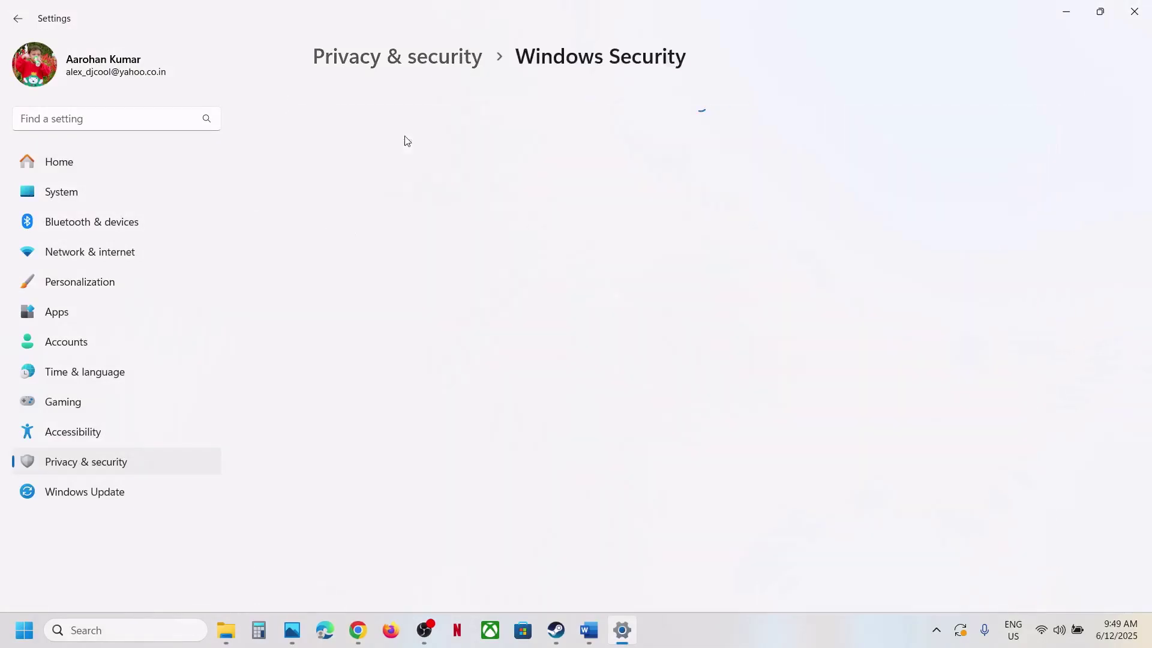
pyautogui.click(453, 218)
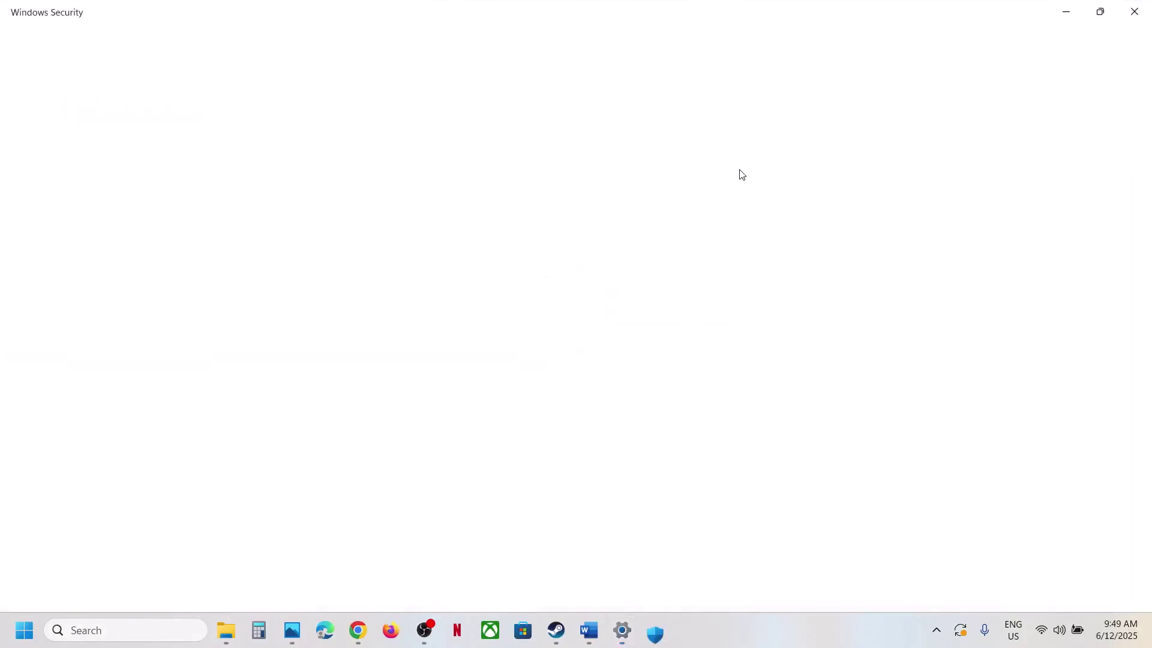
# Open the list of apps allowed through Controlled folder access under Ransomware protection, approving the administrator request.
pyautogui.scroll(-3, 463, 468)
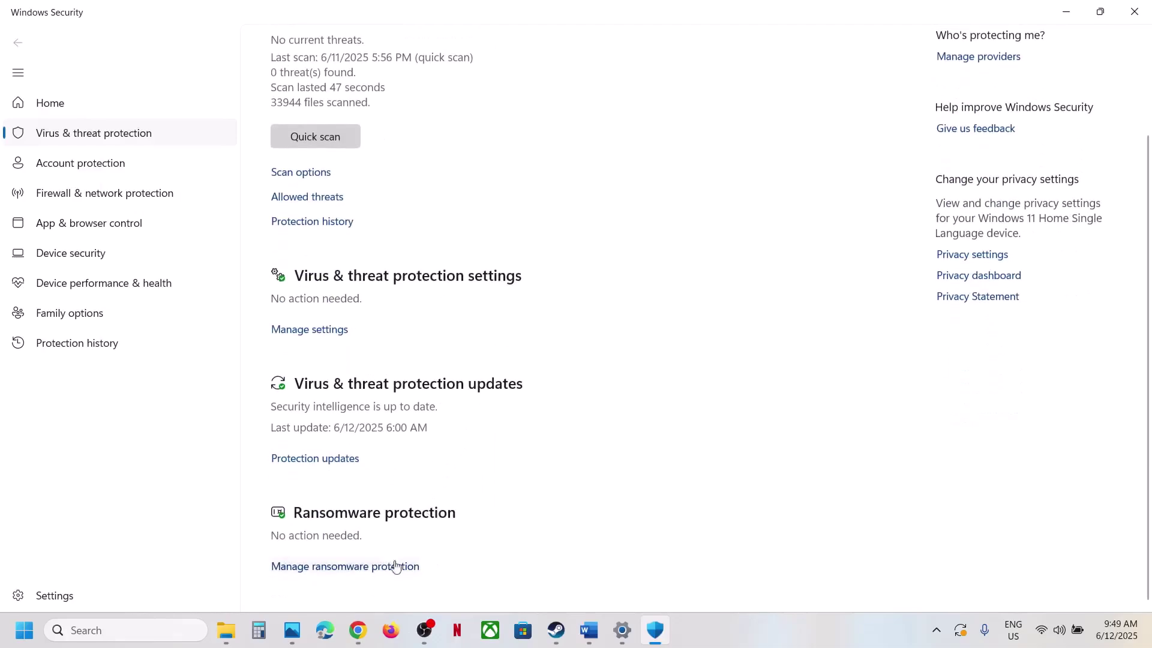
pyautogui.click(367, 567)
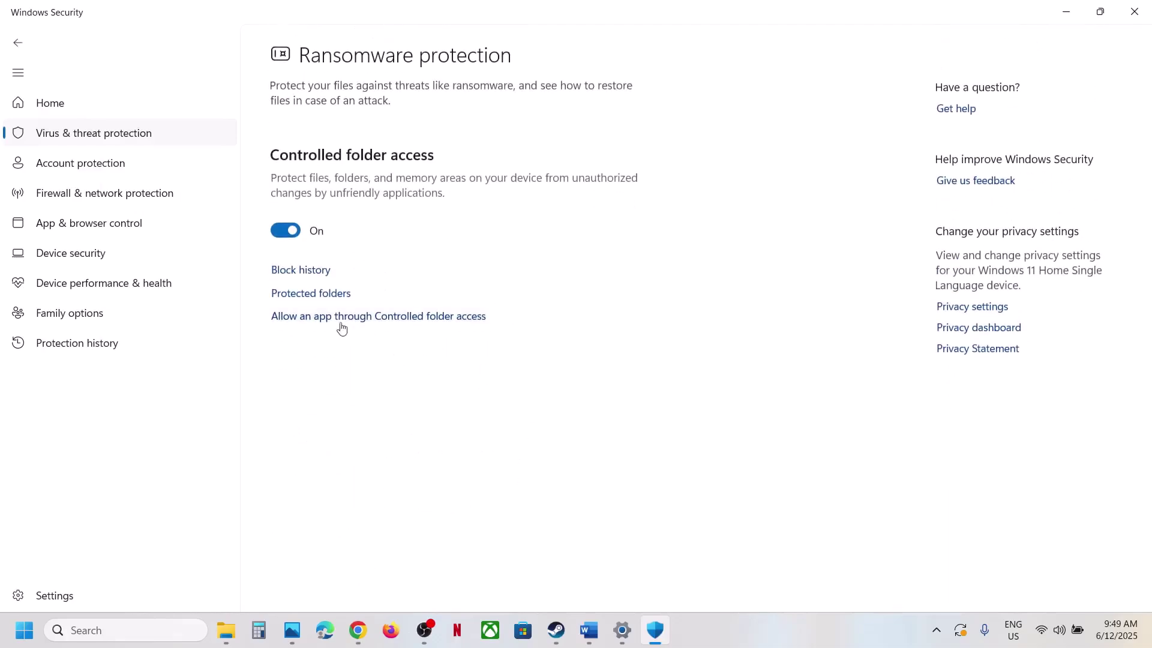
pyautogui.click(360, 317)
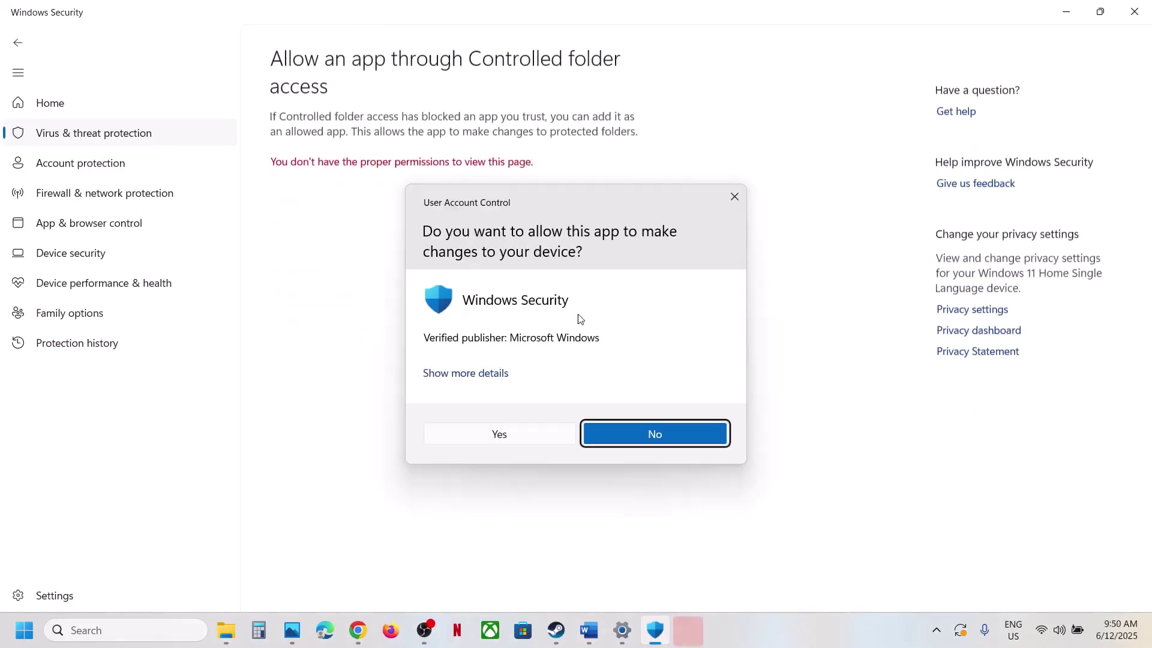
pyautogui.click(494, 433)
pyautogui.scroll(1, 470, 343)
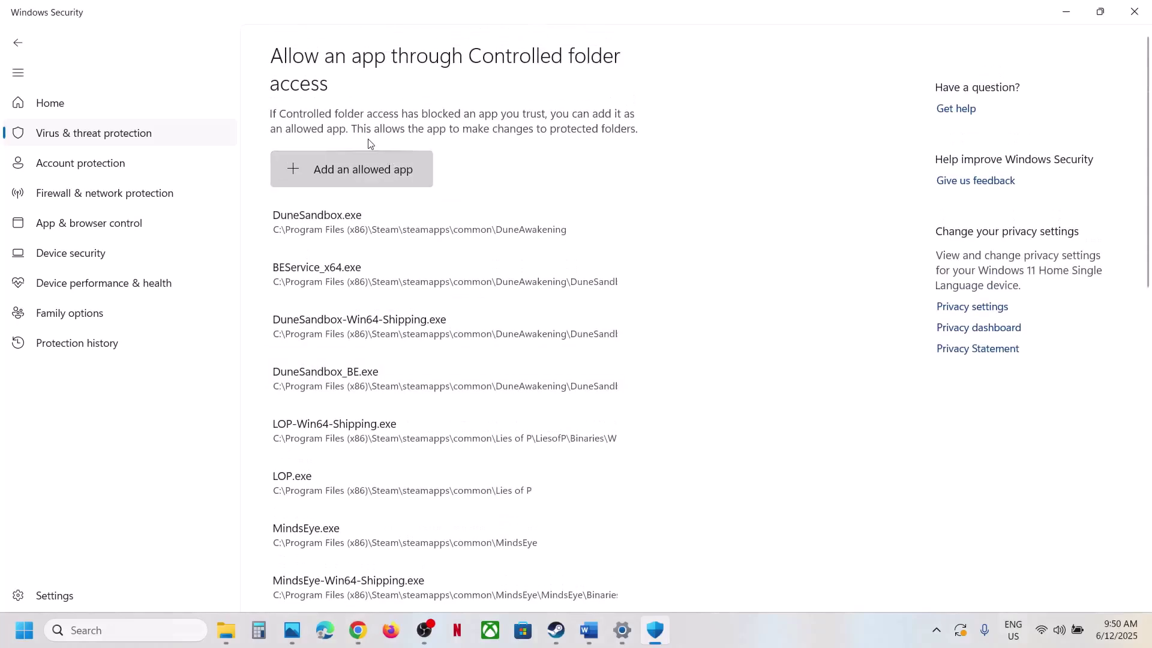
# Add the SB application from the steamapps > common > StellarBlade folder to the apps allowed through Controlled folder access.
pyautogui.click(359, 180)
pyautogui.click(359, 230)
pyautogui.click(434, 42)
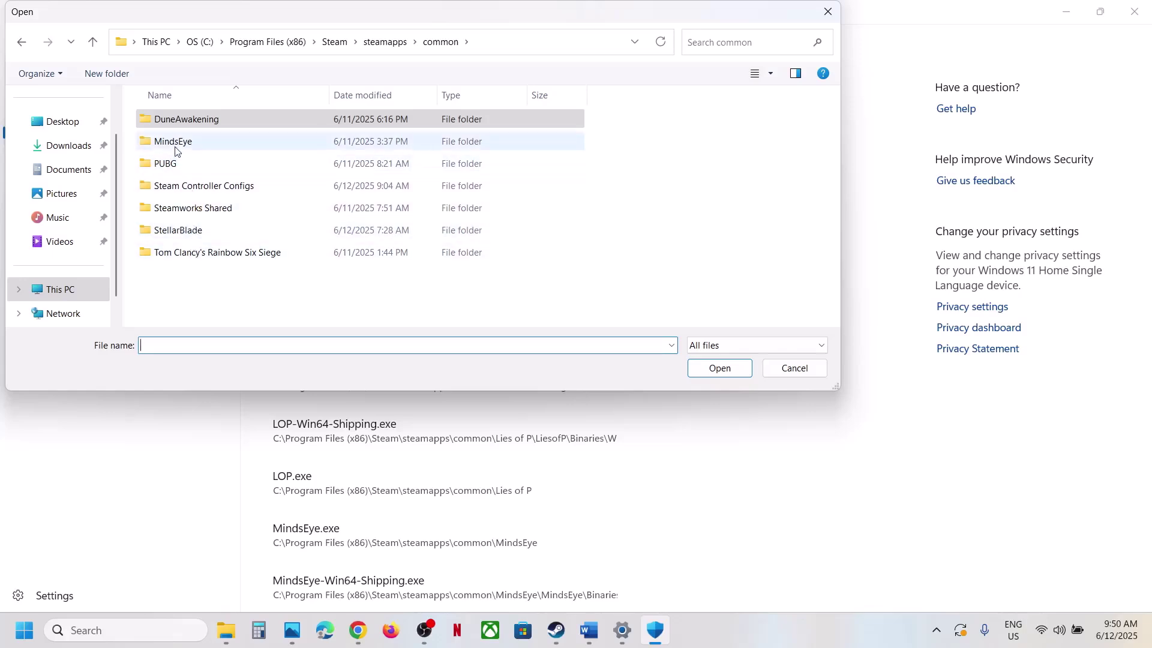
pyautogui.doubleClick(180, 230)
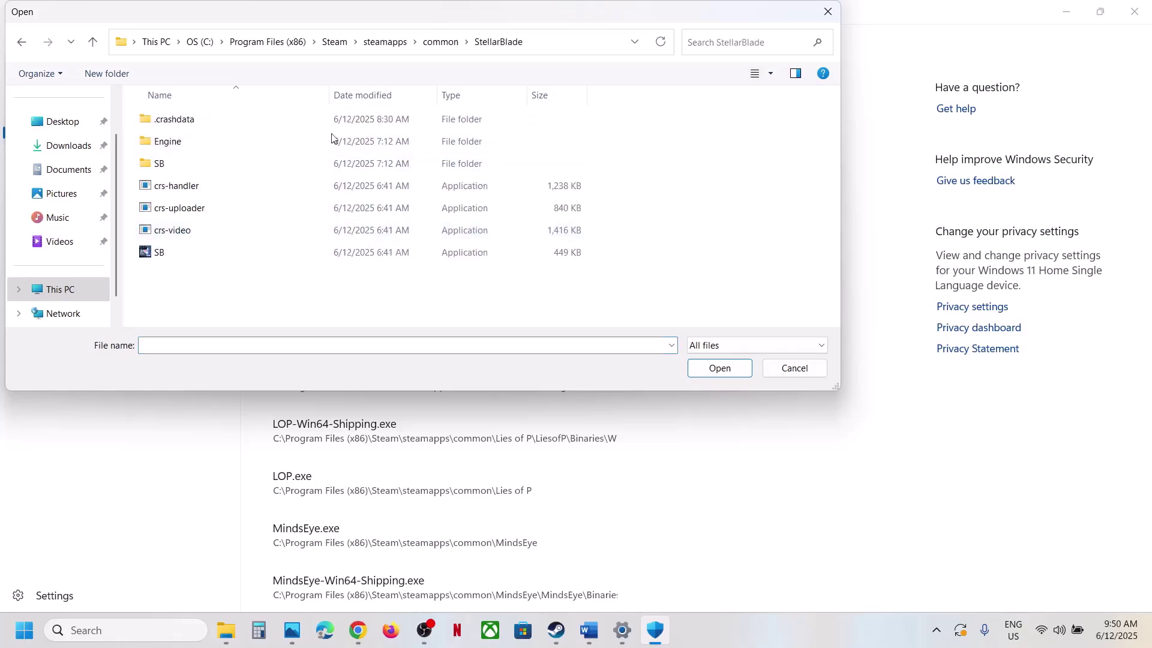
pyautogui.click(561, 46)
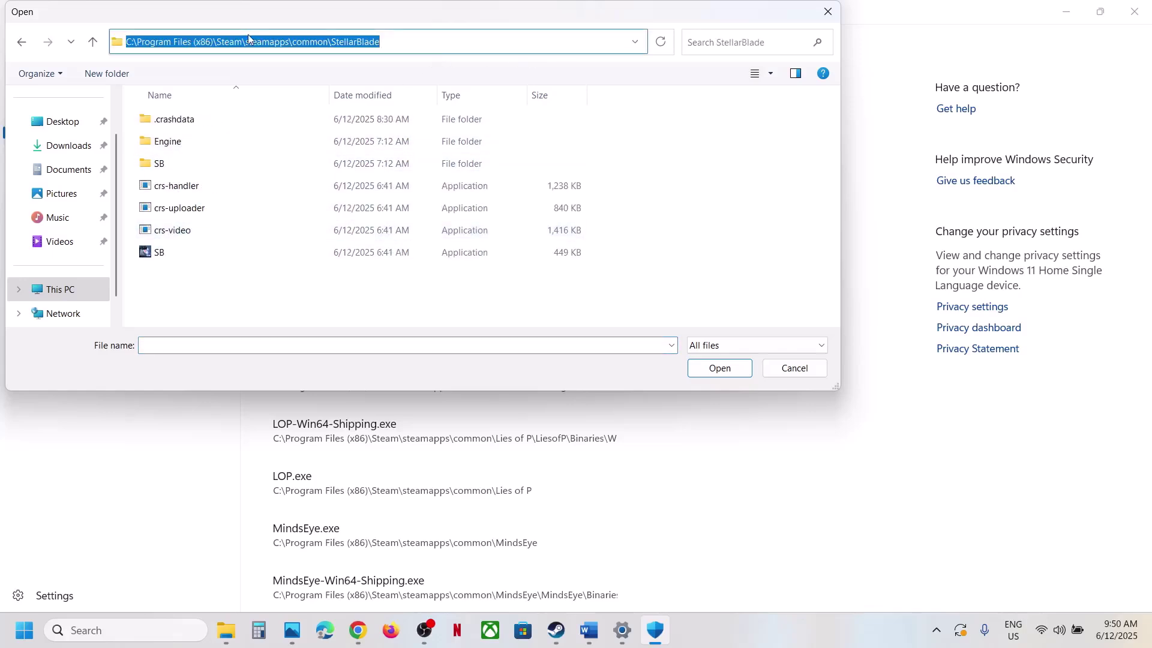
pyautogui.click(182, 257)
pyautogui.click(717, 369)
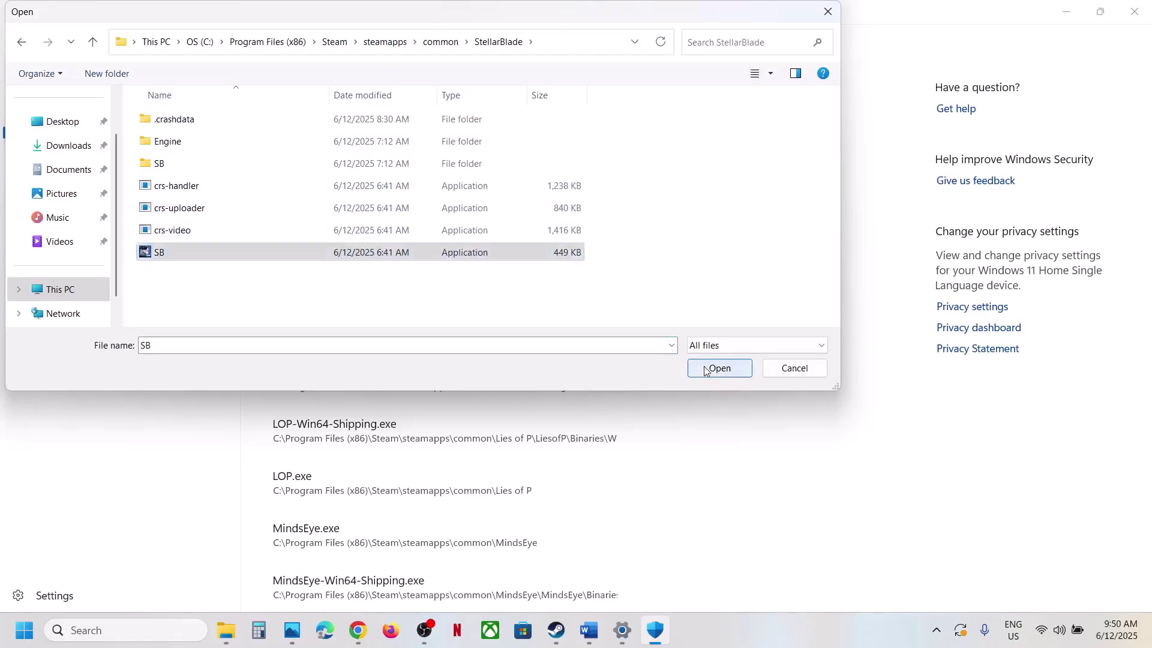
# Add SB-Win64-Shipping from the SB > Binaries > Win64 folder to the apps allowed through Controlled folder access.
pyautogui.click(376, 180)
pyautogui.click(370, 228)
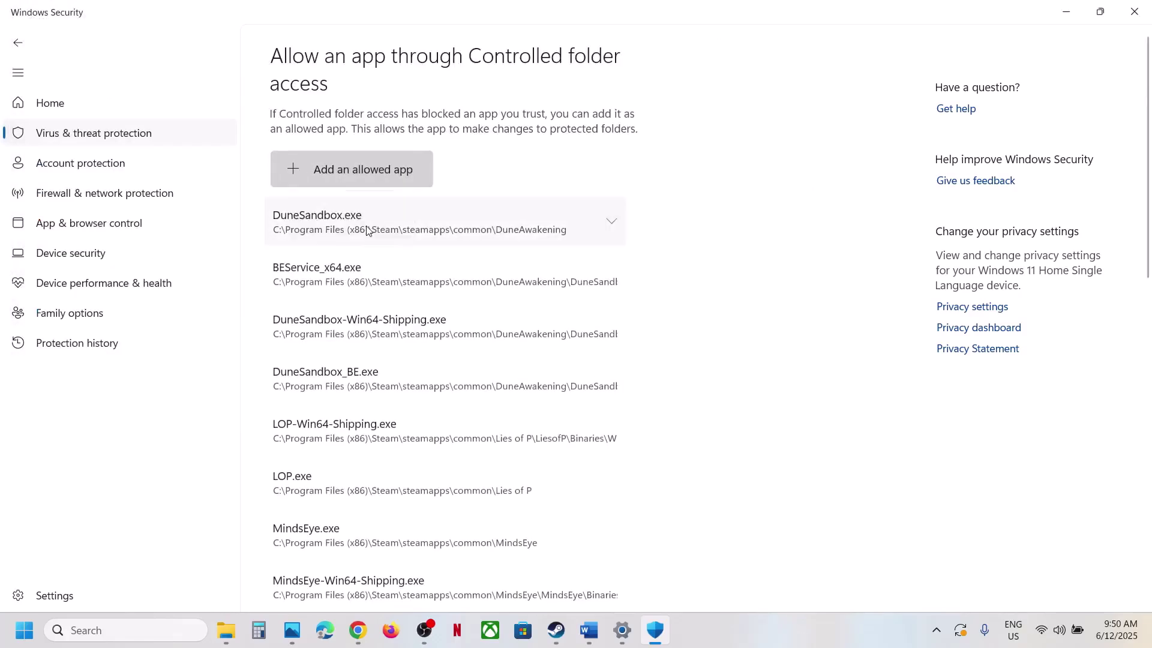
pyautogui.doubleClick(174, 163)
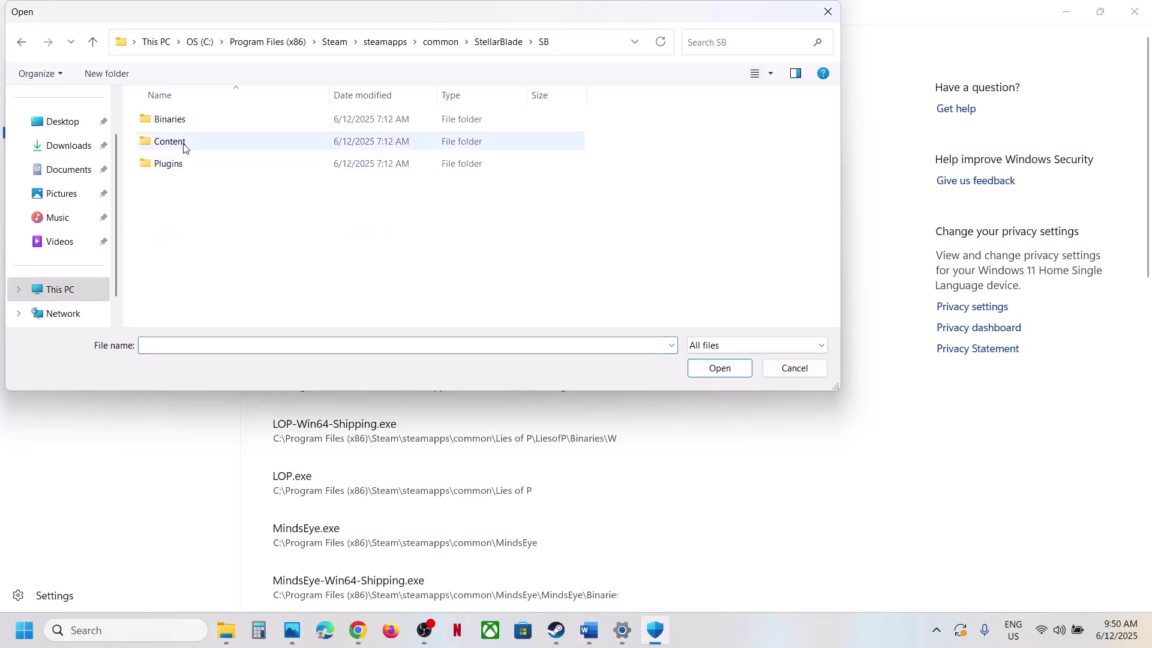
pyautogui.doubleClick(175, 118)
pyautogui.doubleClick(178, 120)
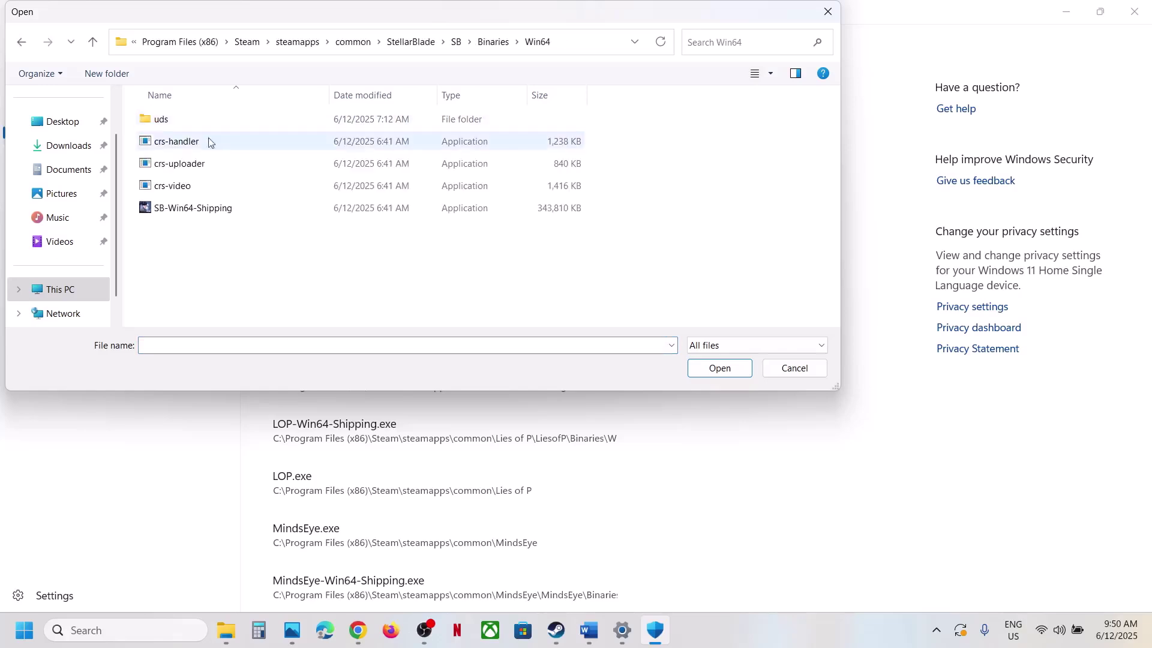
pyautogui.click(198, 207)
pyautogui.click(718, 370)
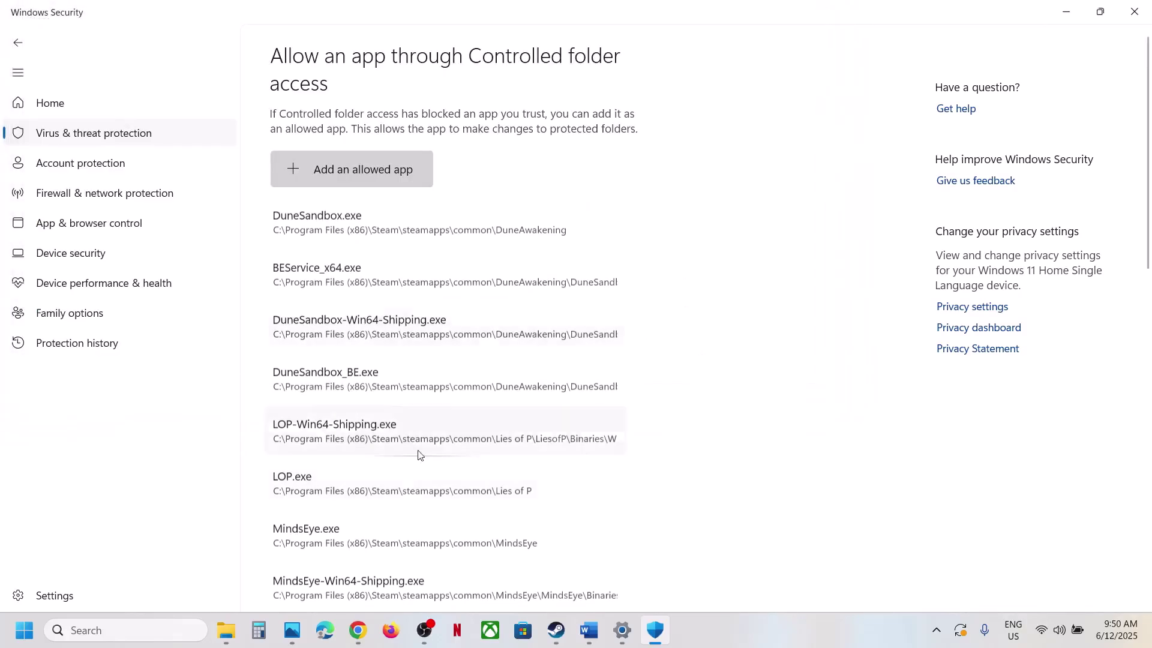
# Open Windows Defender Firewall's allowed apps list through Control Panel and unlock its settings for changes.
pyautogui.click(187, 627)
pyautogui.write('control')
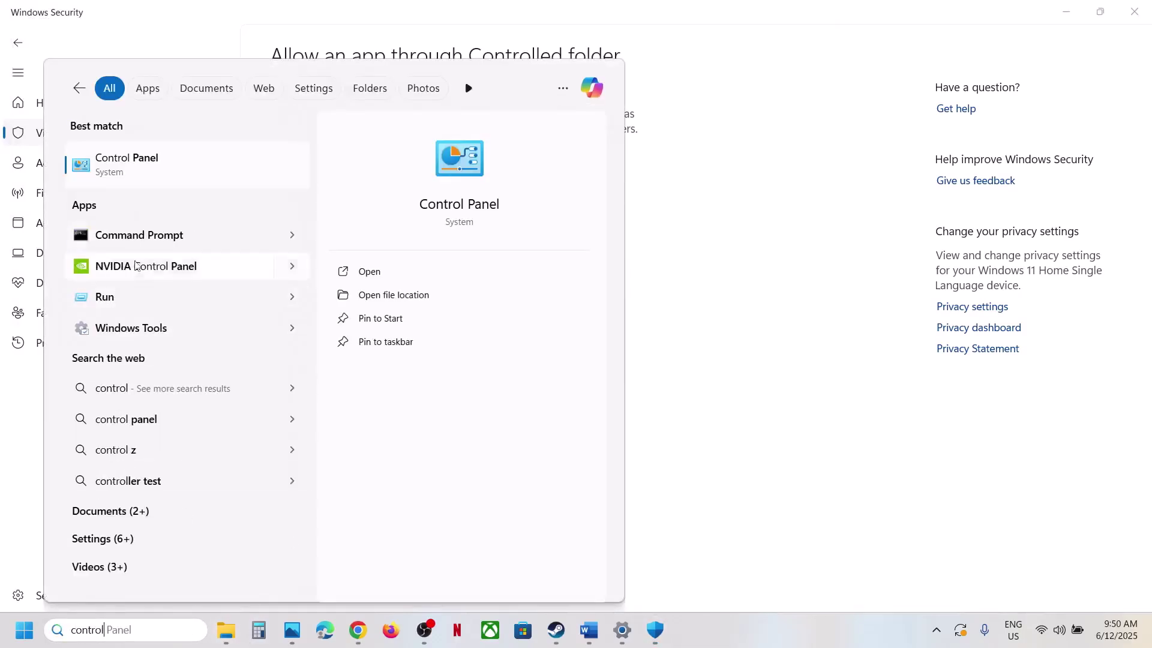
pyautogui.press('Return')
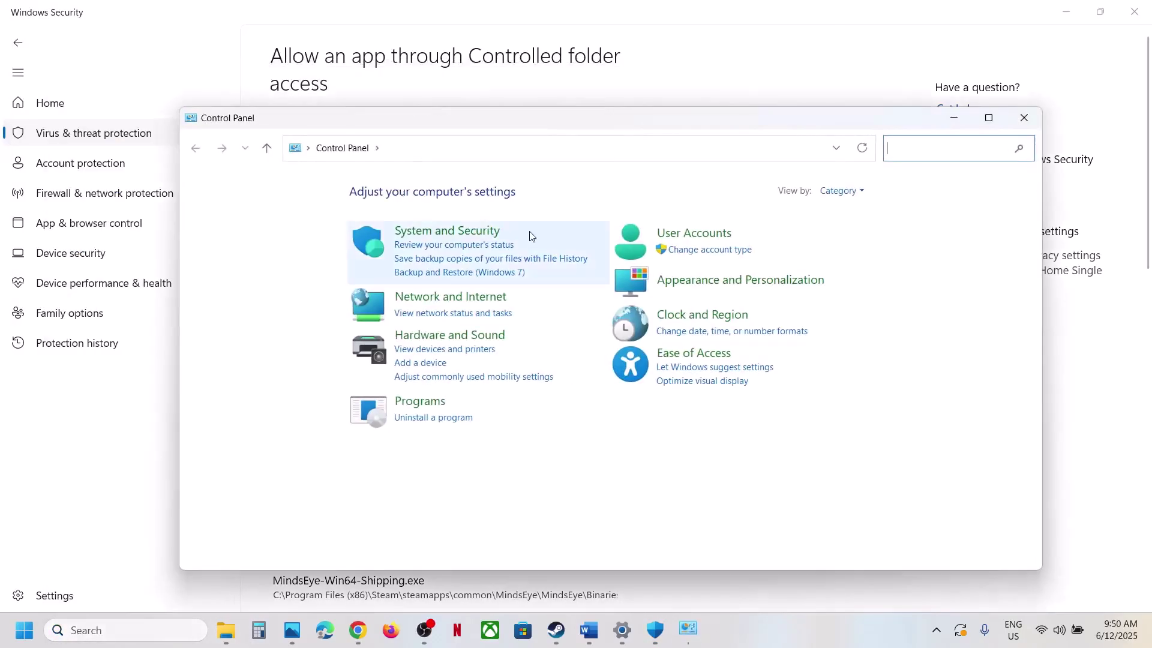
pyautogui.click(473, 234)
pyautogui.click(444, 243)
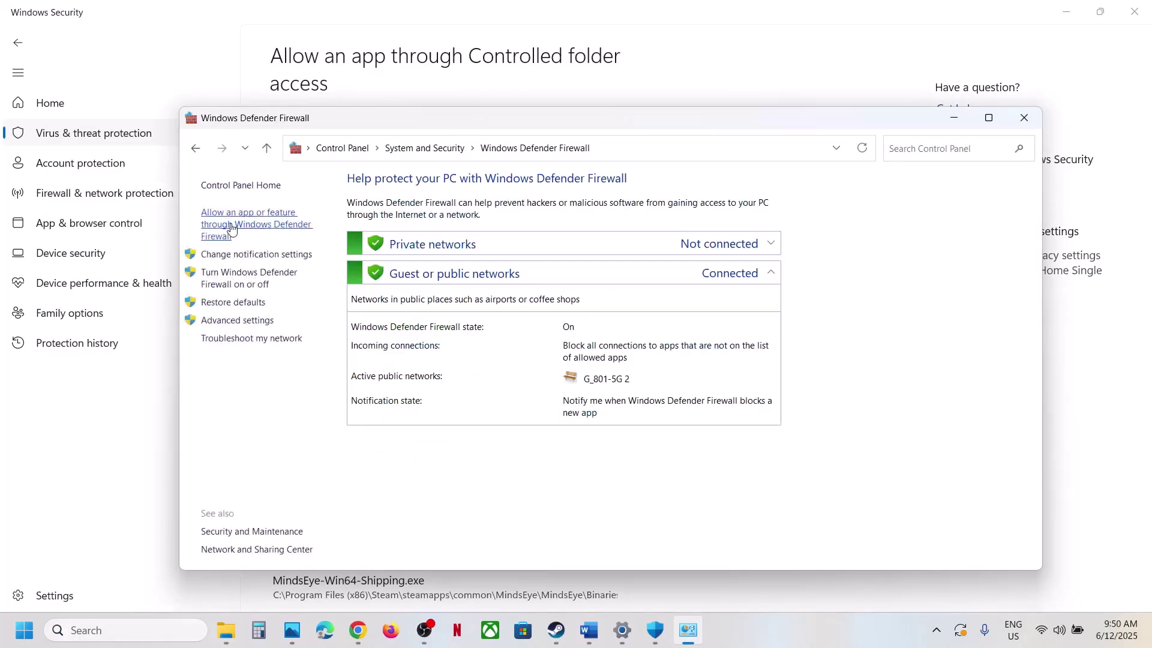
pyautogui.click(233, 226)
pyautogui.click(784, 227)
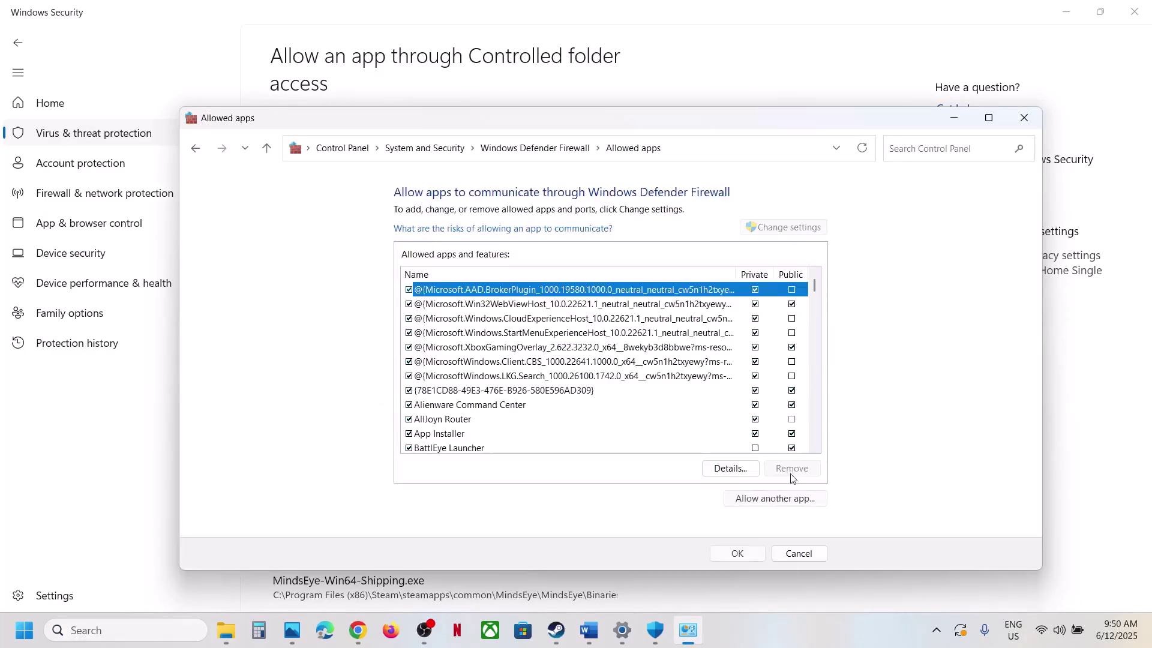
# Try to add the SB application from the steamapps > common > StellarBlade folder to the firewall's allowed apps.
pyautogui.click(766, 499)
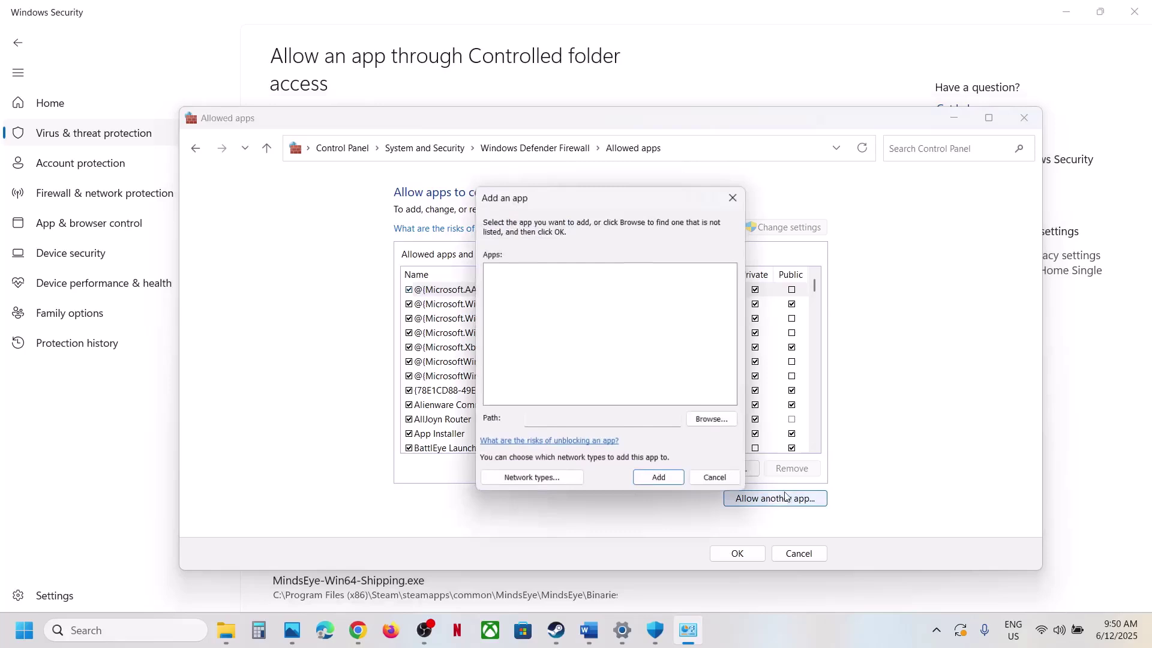
pyautogui.click(712, 420)
pyautogui.click(635, 250)
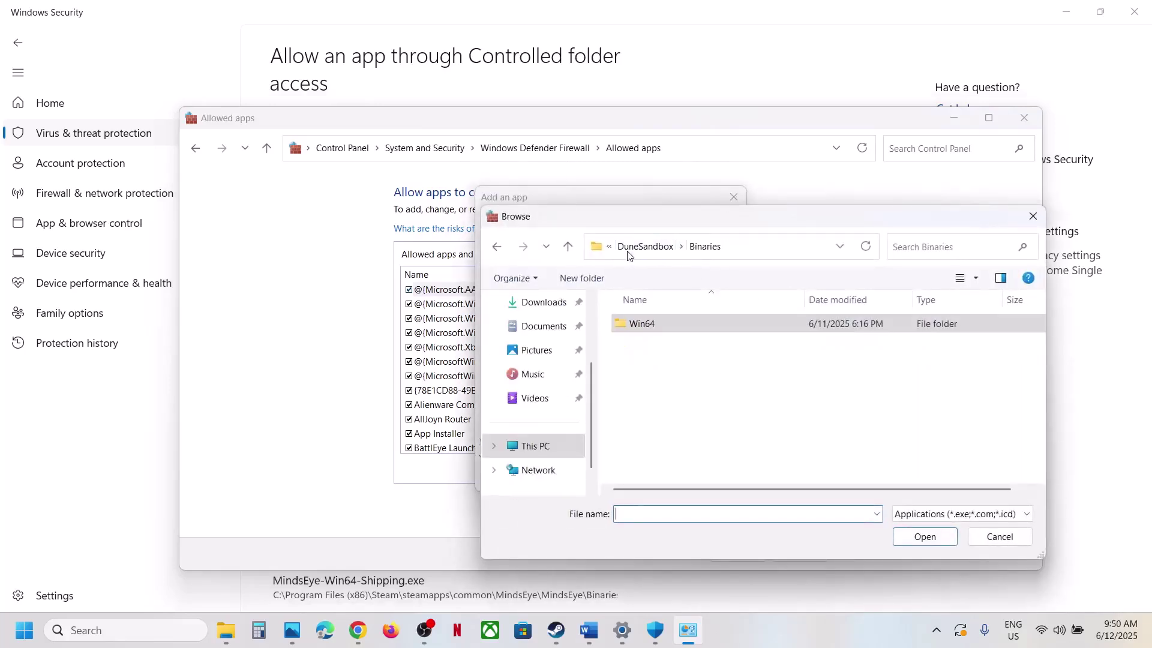
pyautogui.click(647, 253)
pyautogui.click(650, 254)
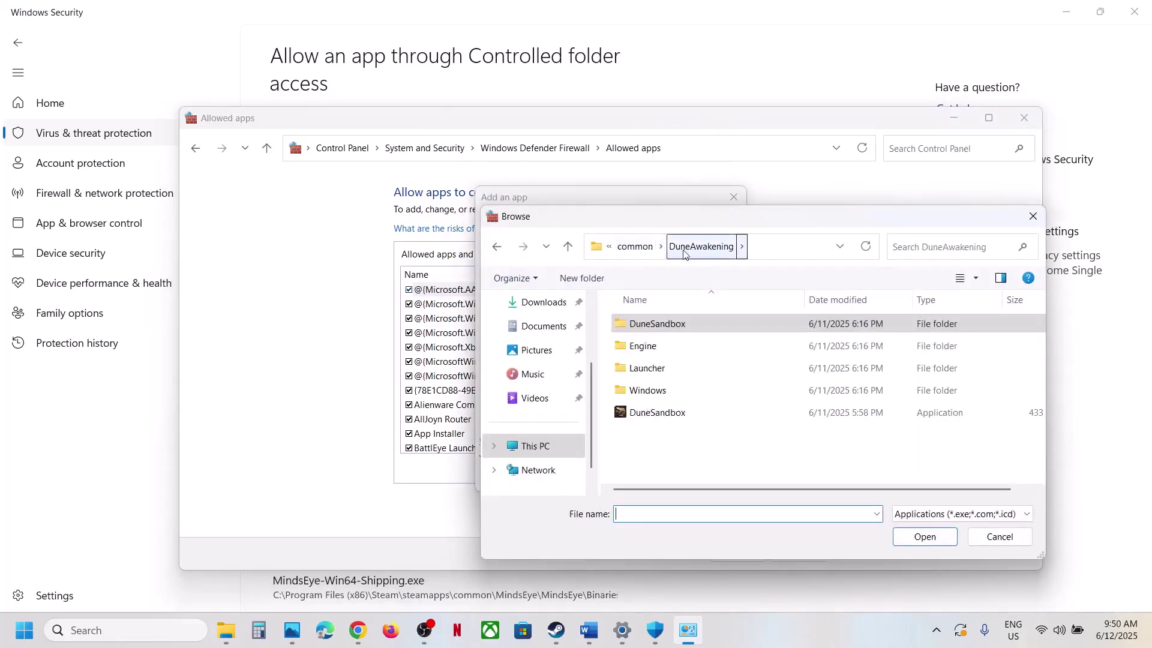
pyautogui.click(627, 252)
pyautogui.doubleClick(666, 435)
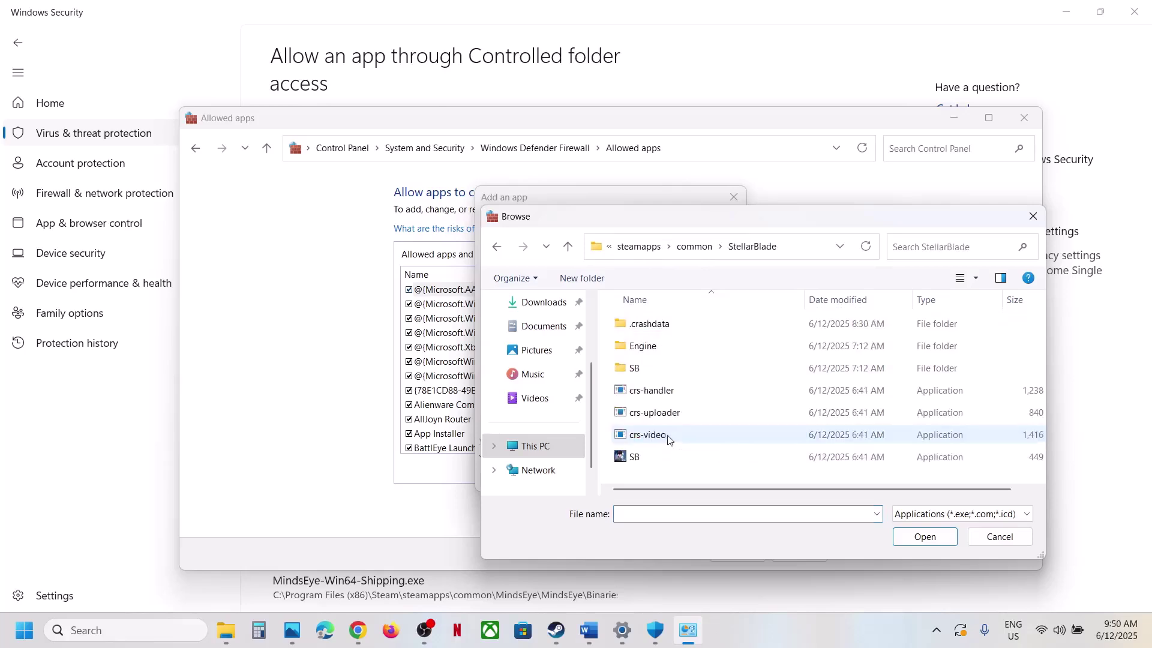
pyautogui.hscroll(1, 673, 426)
pyautogui.hscroll(-1, 708, 480)
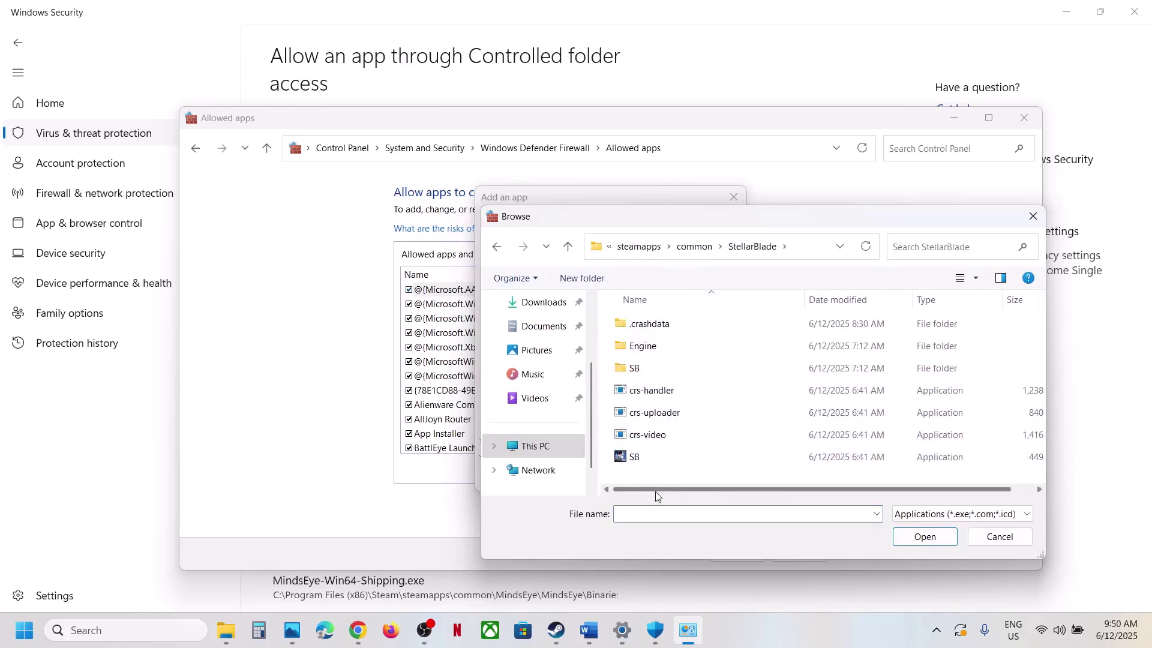
pyautogui.click(699, 461)
pyautogui.click(904, 540)
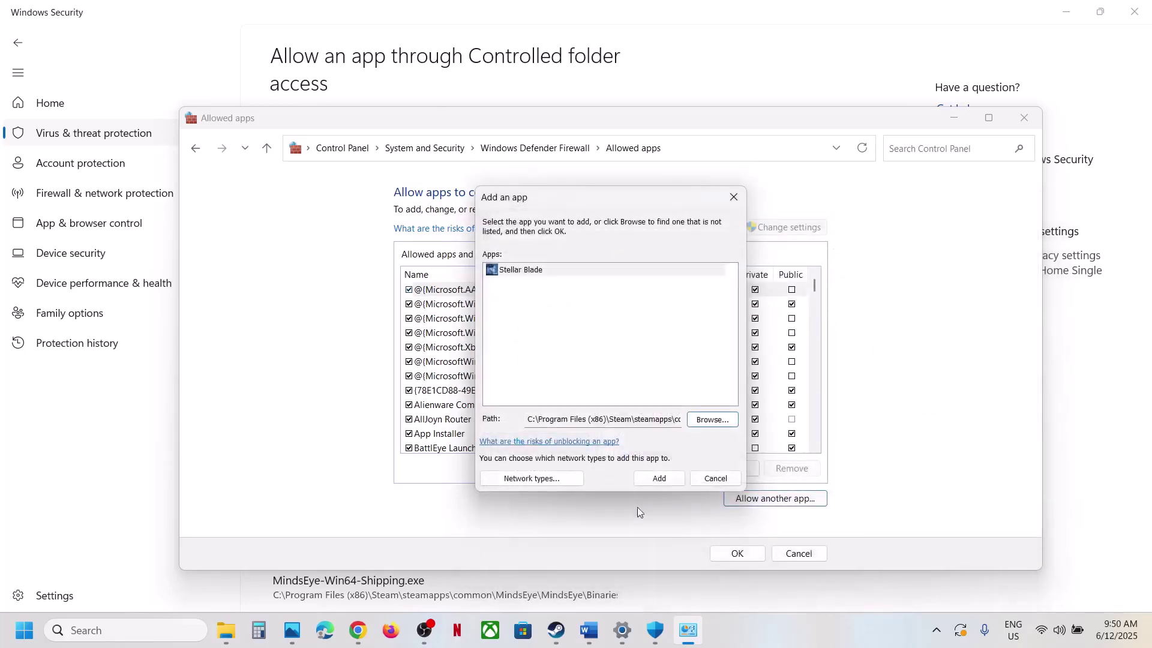
pyautogui.click(660, 478)
pyautogui.click(659, 368)
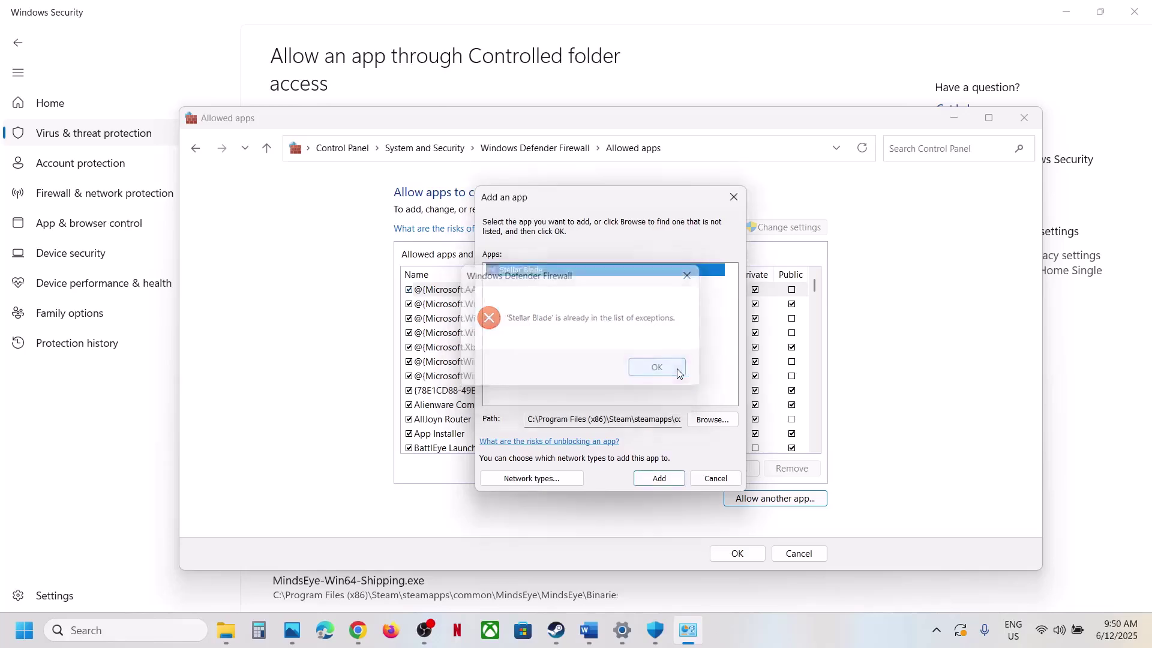
# Try to add SB-Win64-Shipping from the SB > Binaries > Win64 folder to the firewall's allowed apps, and leave the add-app dialog.
pyautogui.click(712, 421)
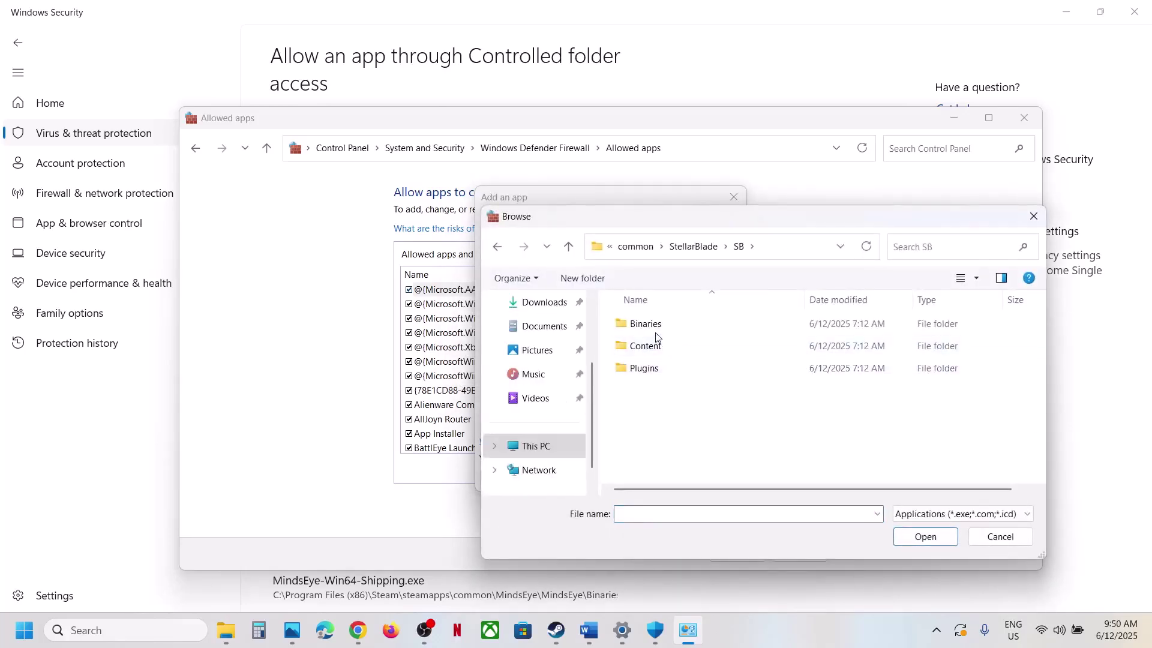
pyautogui.doubleClick(648, 325)
pyautogui.doubleClick(645, 325)
pyautogui.click(669, 412)
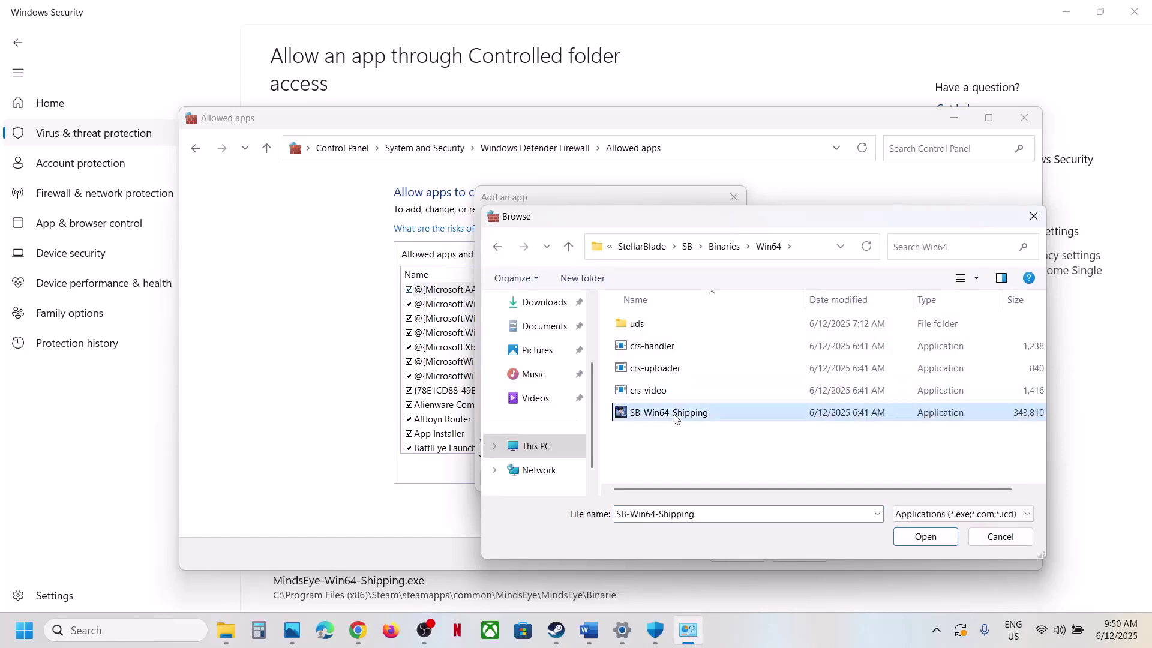
pyautogui.click(932, 537)
pyautogui.click(671, 484)
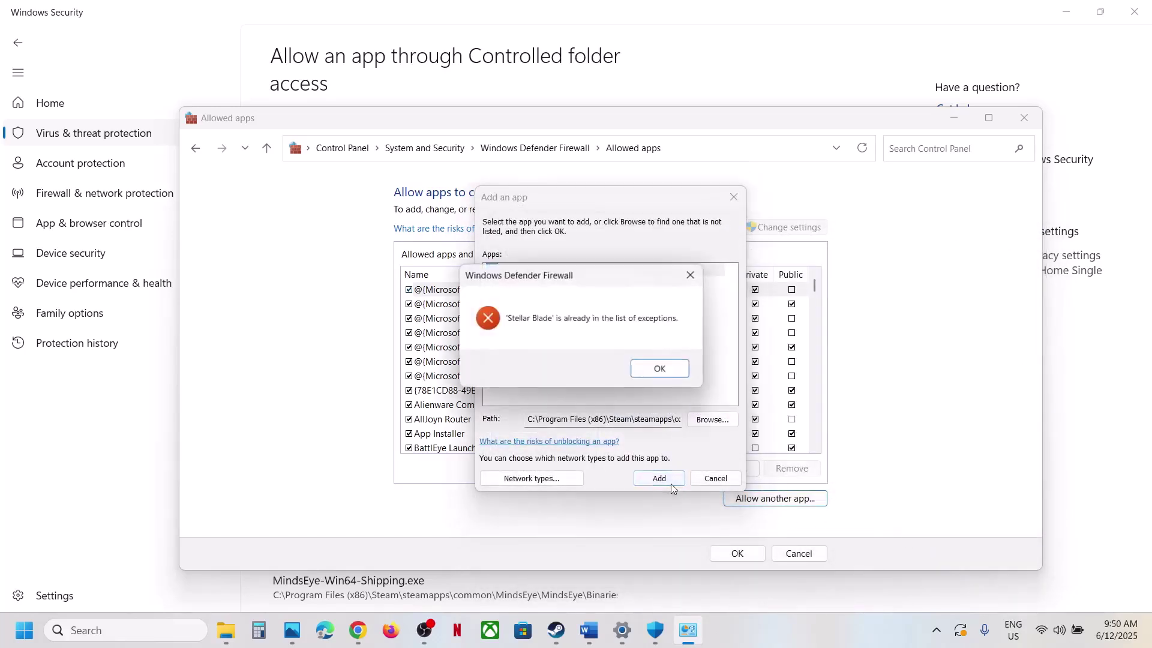
pyautogui.click(638, 367)
pyautogui.click(739, 203)
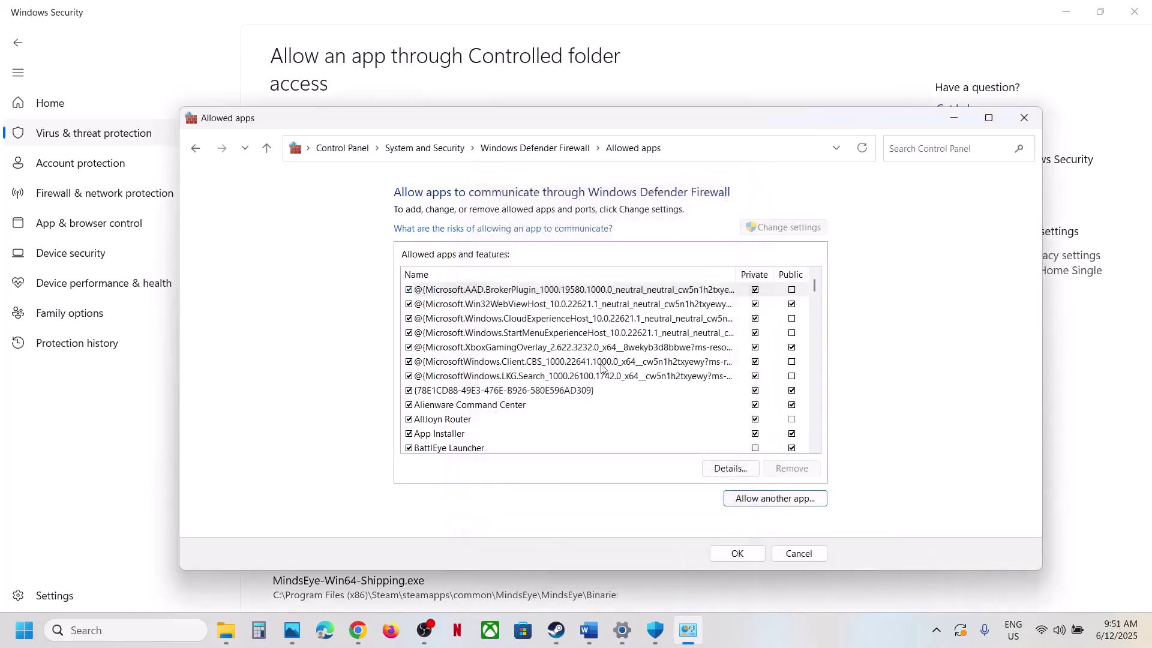
# Locate the Stellar Blade entry in the firewall's allowed apps list, and clear the firewall, Windows Security and folder windows from view.
pyautogui.click(563, 378)
pyautogui.write('st')
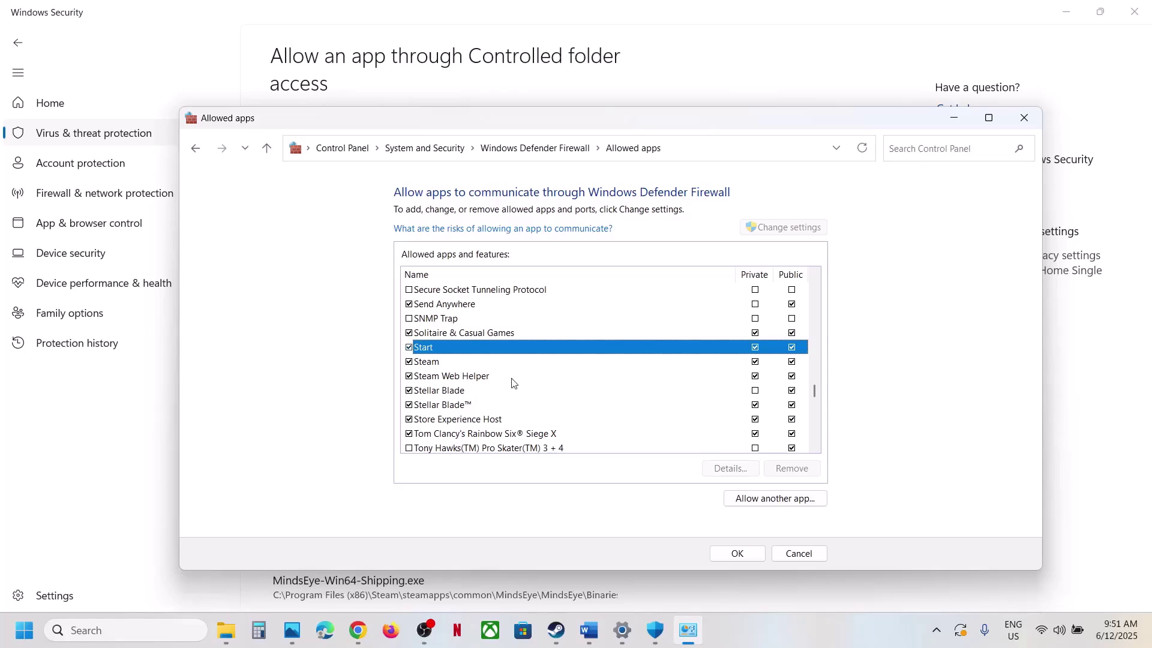
pyautogui.click(492, 393)
pyautogui.click(1024, 118)
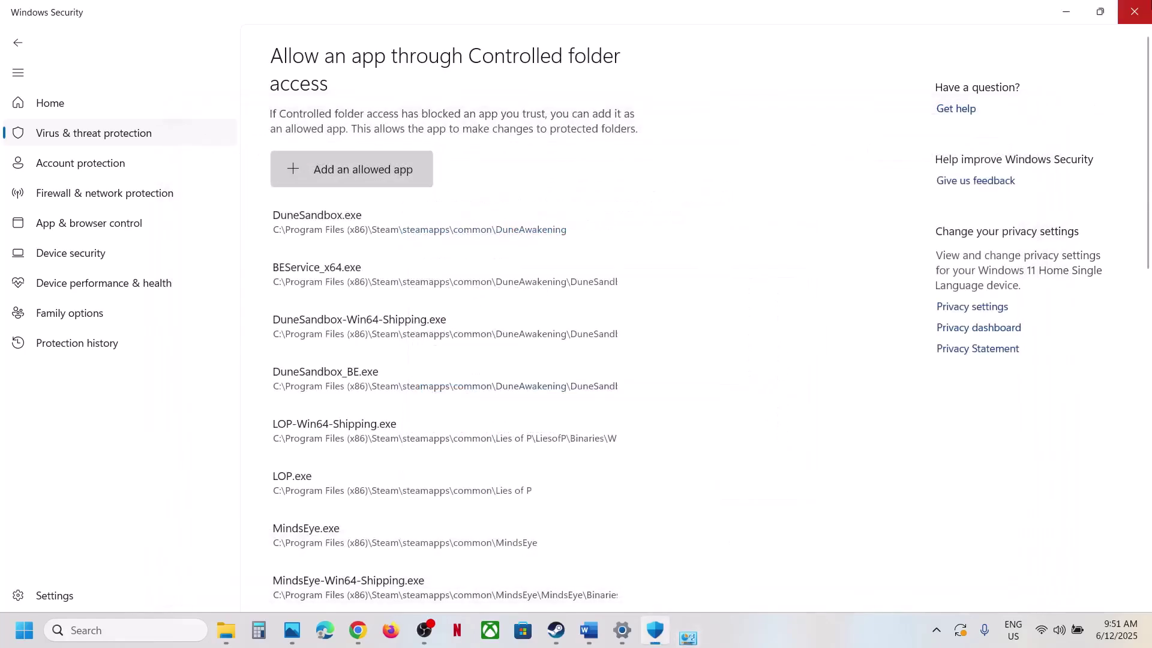
pyautogui.click(1140, 13)
pyautogui.click(1140, 13)
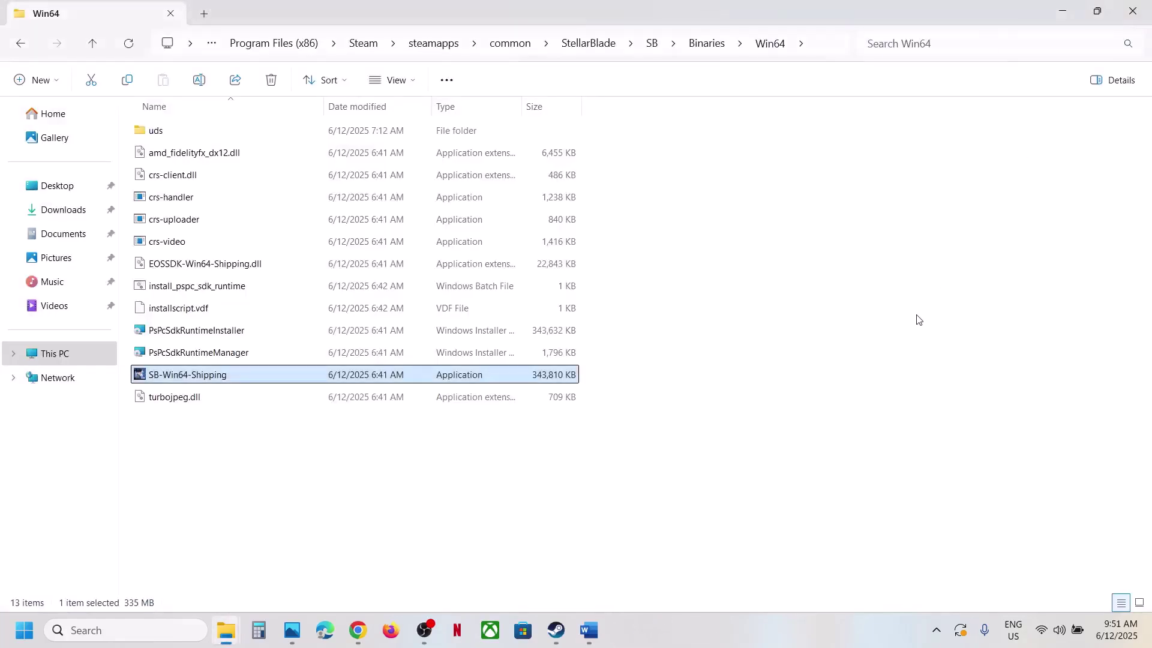
pyautogui.click(1139, 13)
# Switch to the Word document and select the Step 7 instruction about deleting the config folder.
pyautogui.click(589, 630)
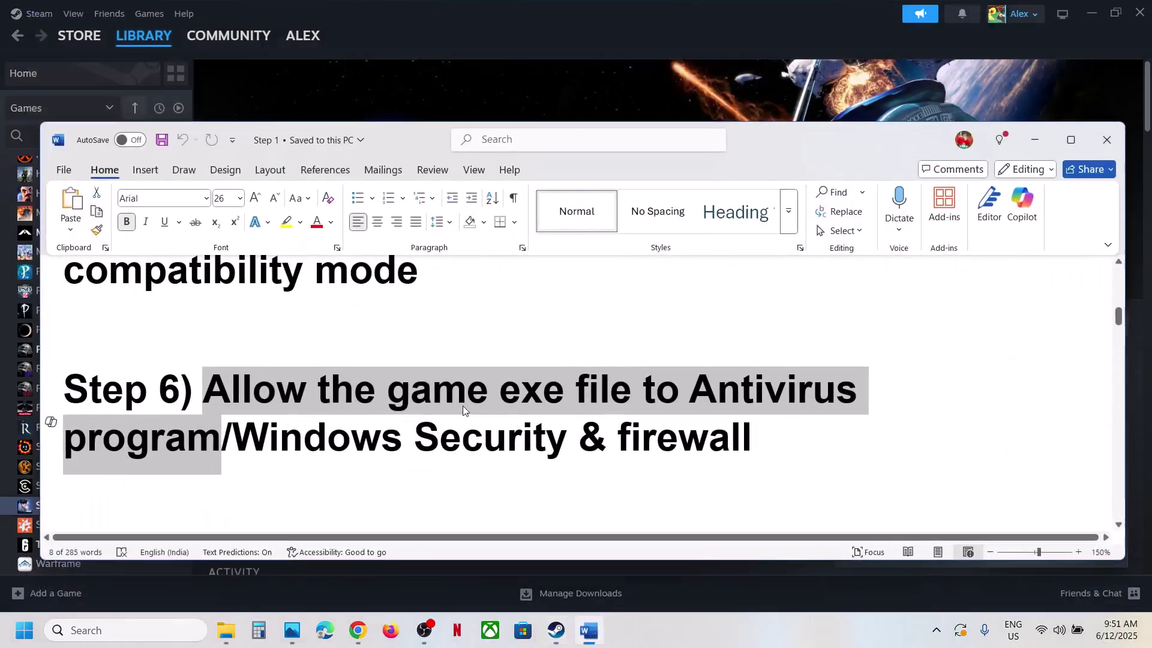
pyautogui.scroll(-5, 462, 405)
pyautogui.moveTo(206, 397); pyautogui.dragTo(132, 452)
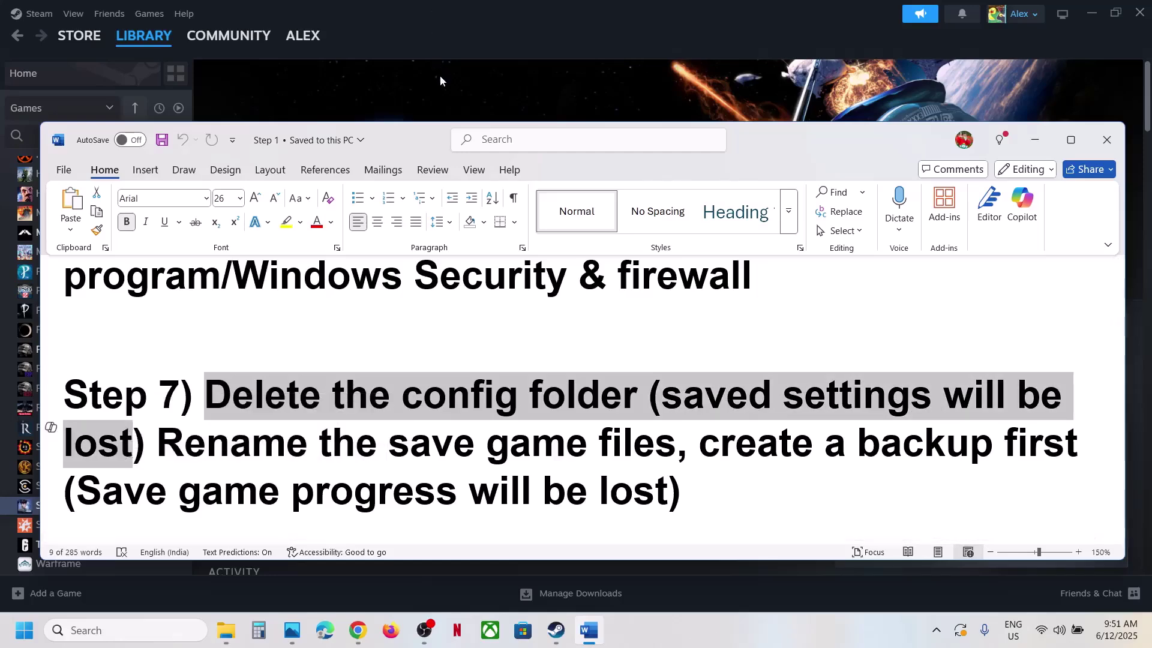
# Switch to File Explorer and open the Test user folder under C: > Users.
pyautogui.click(399, 578)
pyautogui.moveTo(219, 621)
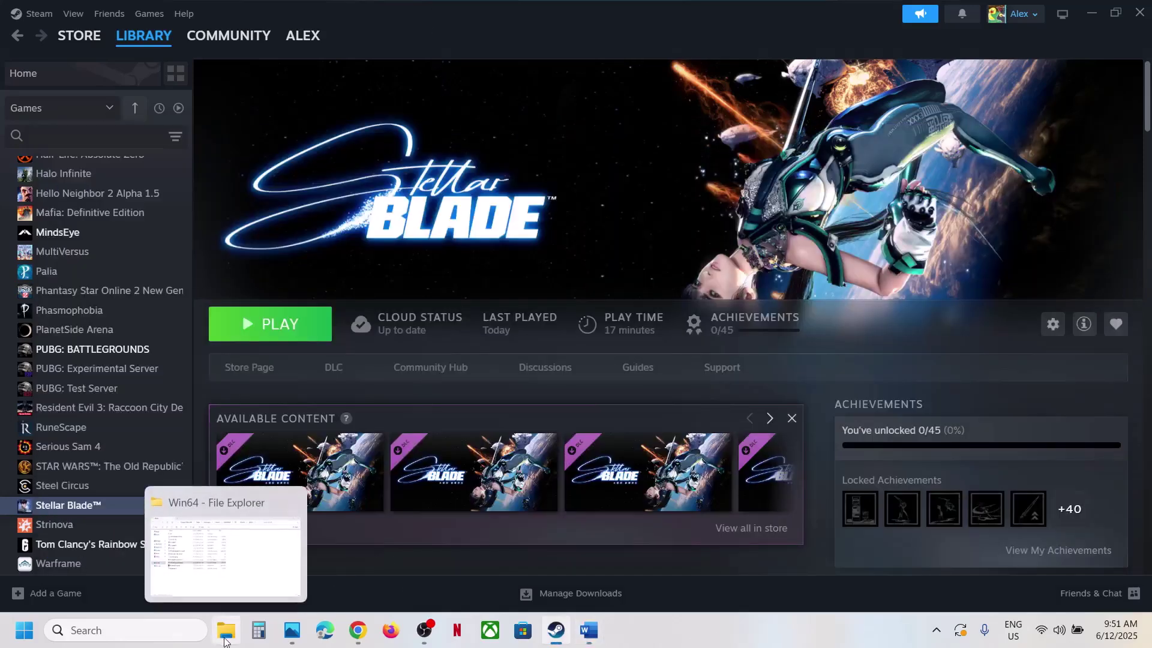
pyautogui.click(216, 552)
pyautogui.click(60, 357)
pyautogui.doubleClick(205, 139)
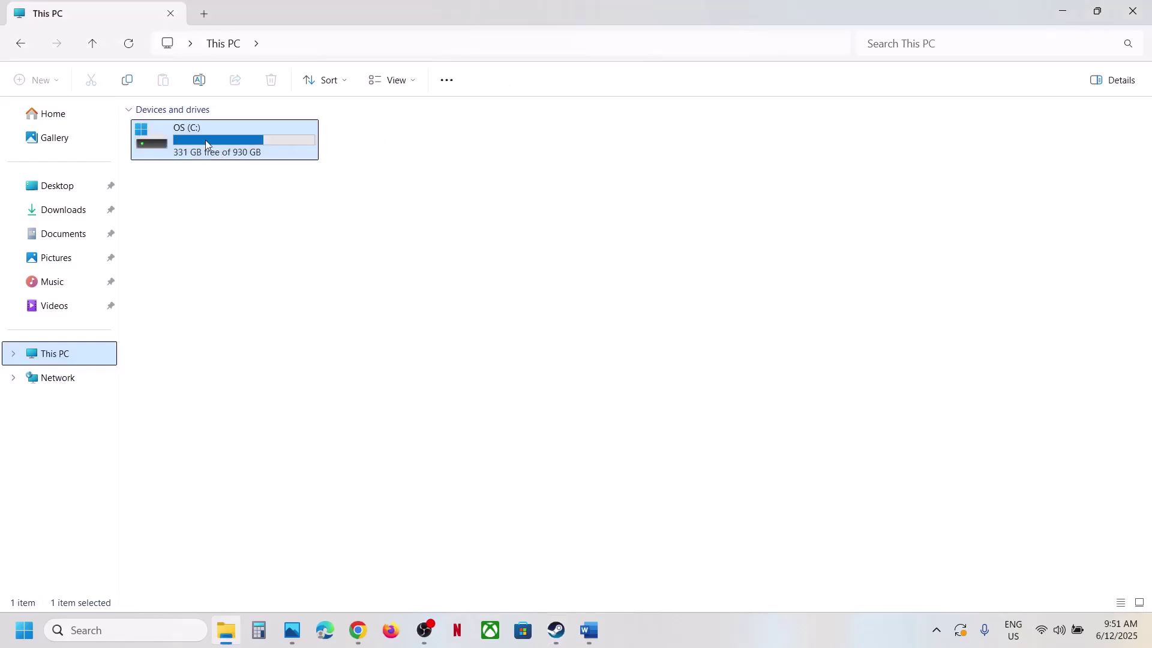
pyautogui.doubleClick(155, 420)
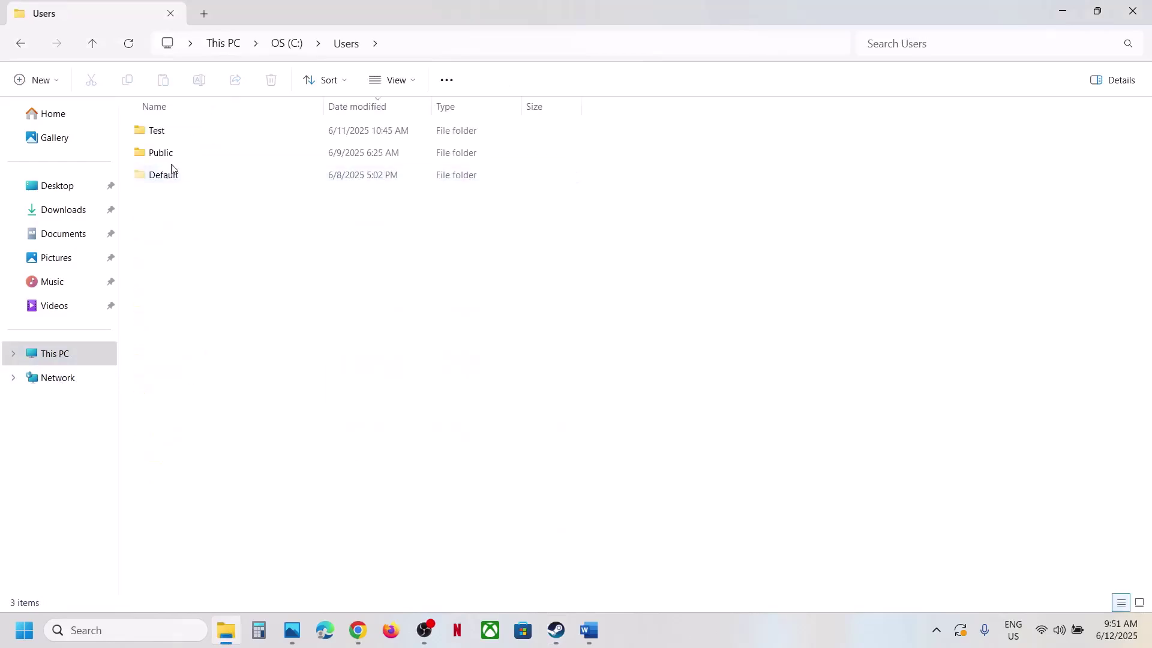
pyautogui.click(176, 131)
pyautogui.doubleClick(184, 131)
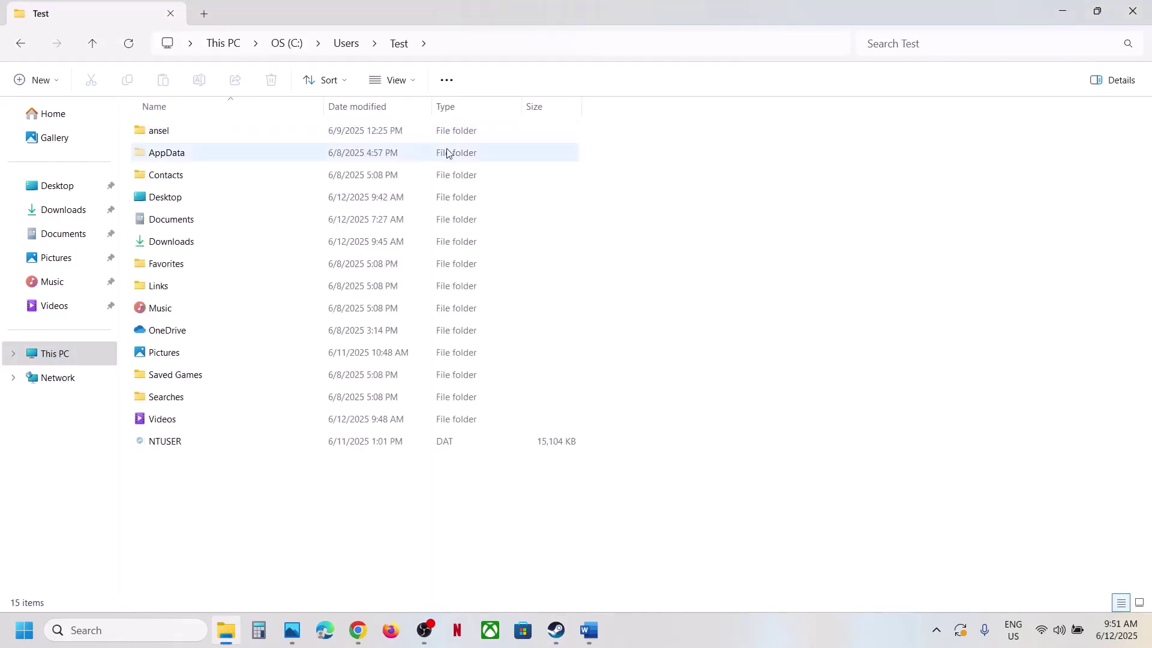
# Check whether the display of hidden items is enabled for reaching the AppData folder.
pyautogui.click(201, 154)
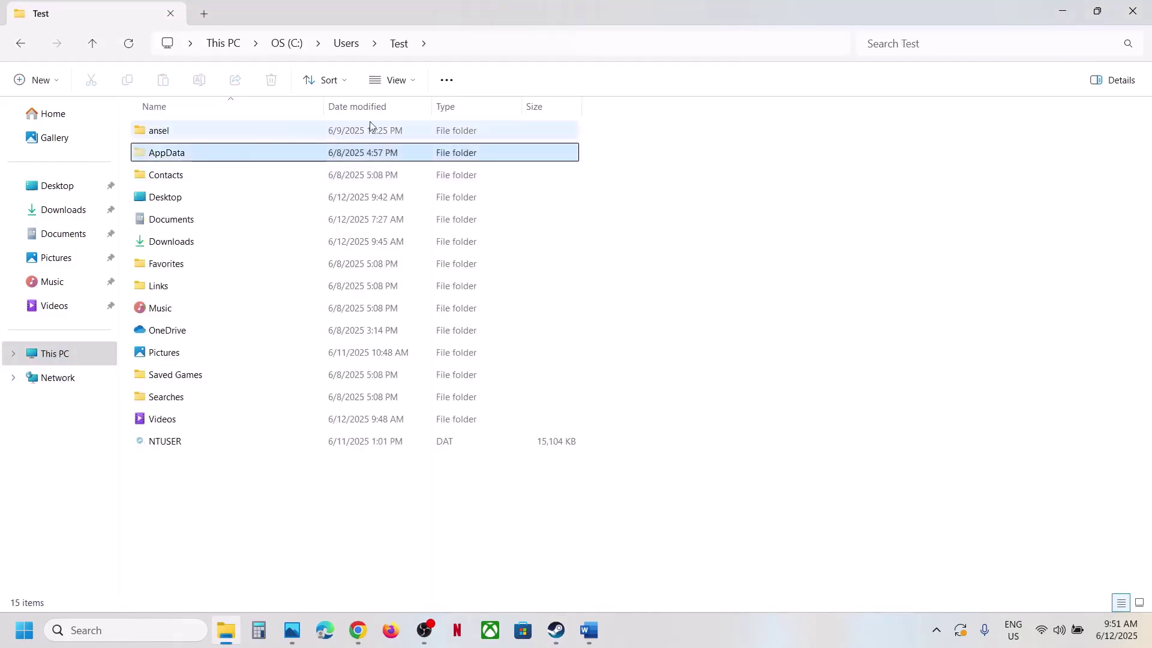
pyautogui.click(417, 84)
pyautogui.moveTo(444, 360)
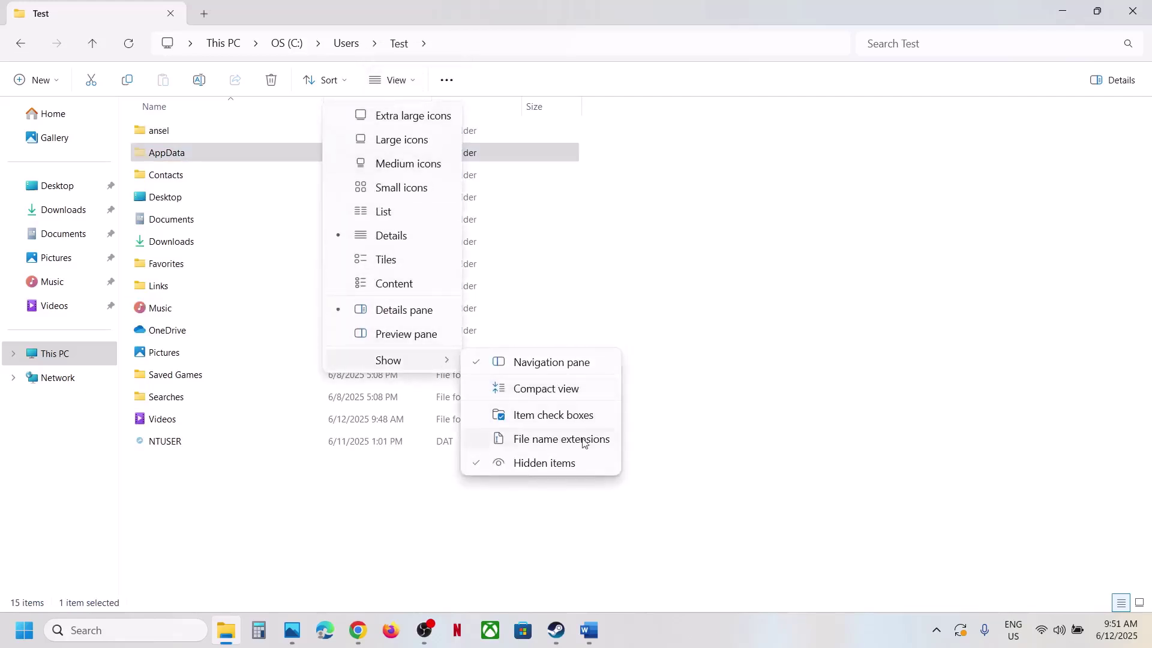
# Open the game's Saved folder under AppData > Local > SB.
pyautogui.doubleClick(180, 153)
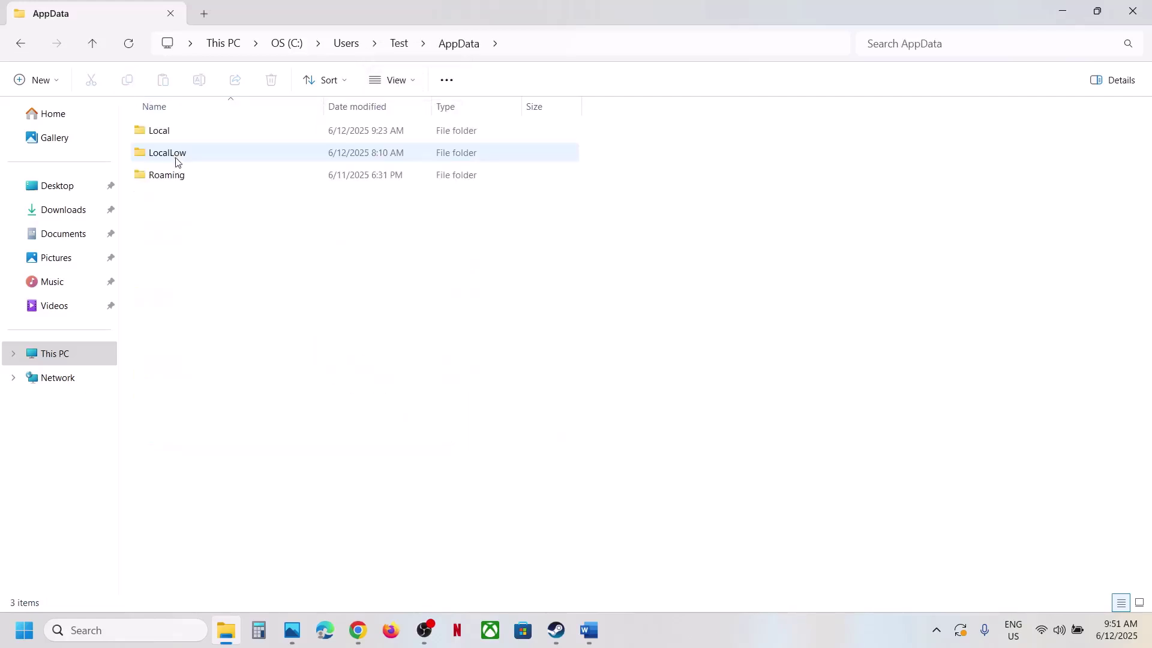
pyautogui.doubleClick(178, 136)
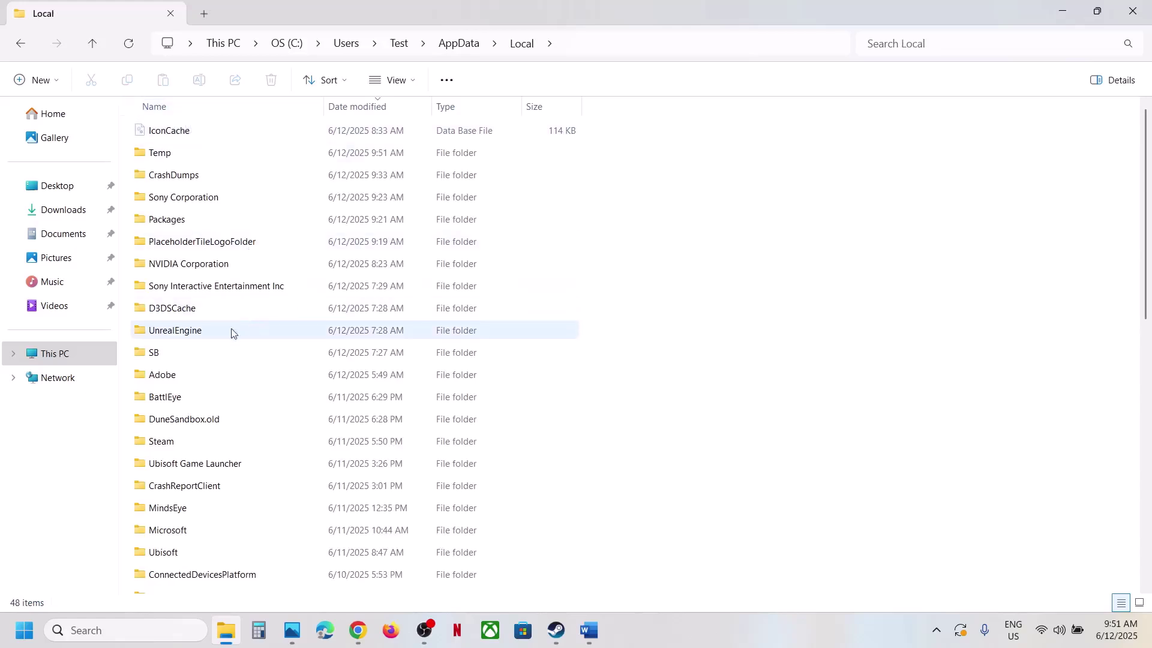
pyautogui.click(158, 357)
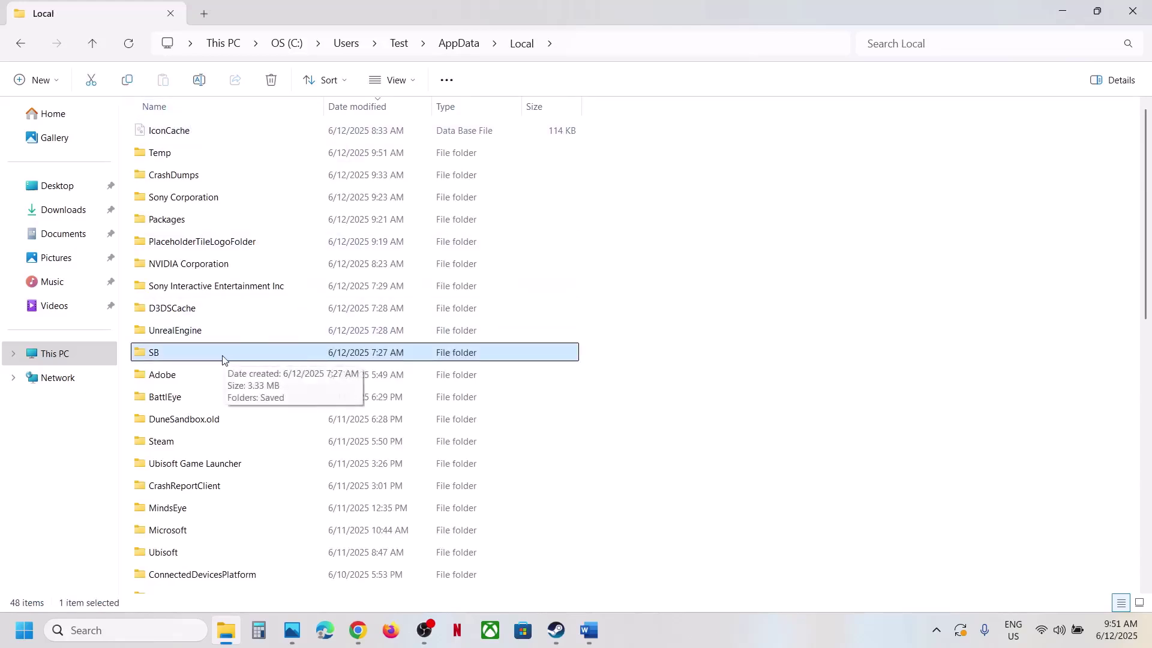
pyautogui.doubleClick(231, 353)
pyautogui.doubleClick(162, 131)
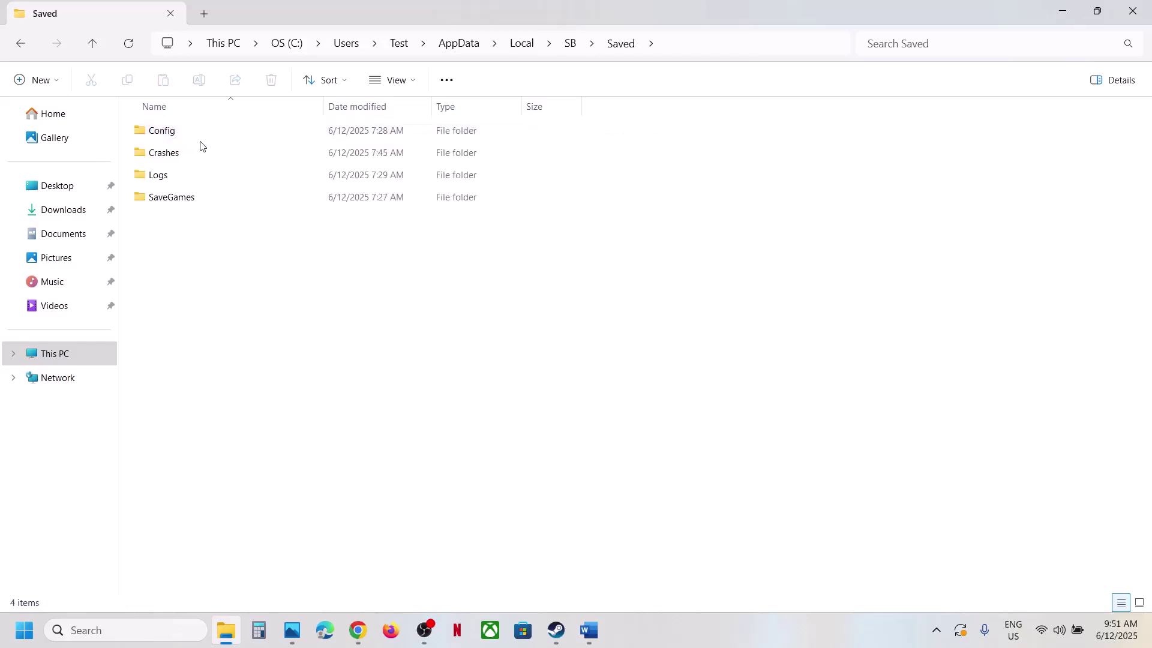
# Back up the Config folder by copying it to the desktop, and place the copy near the desktop's upper middle.
pyautogui.click(173, 132)
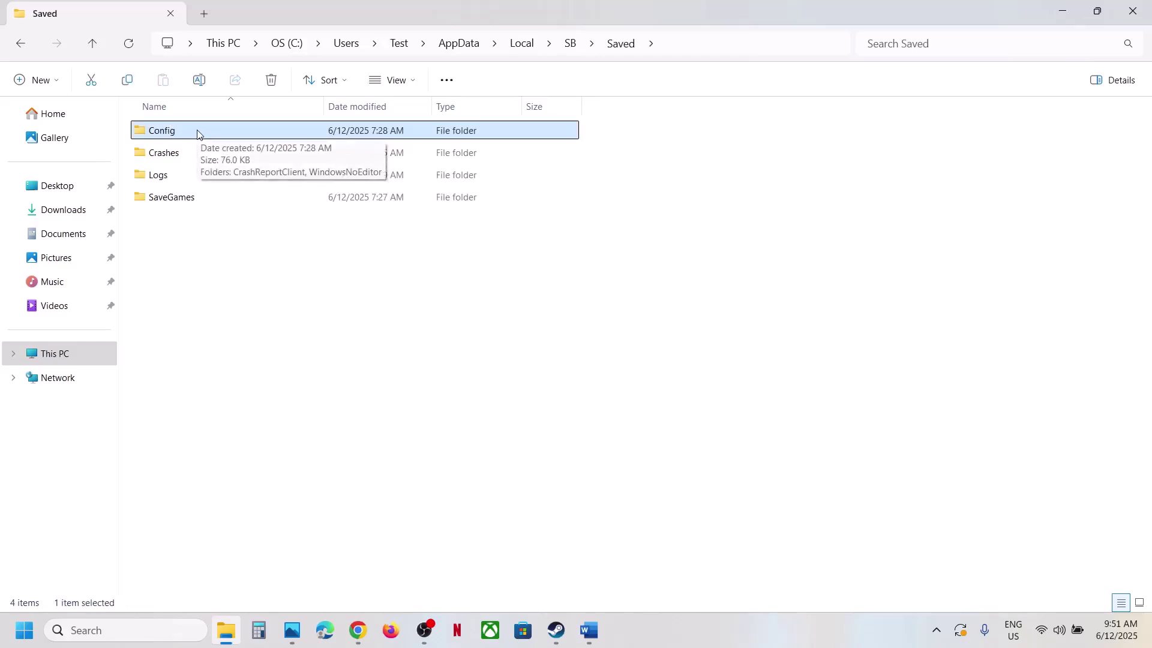
pyautogui.rightClick(199, 135)
pyautogui.click(277, 151)
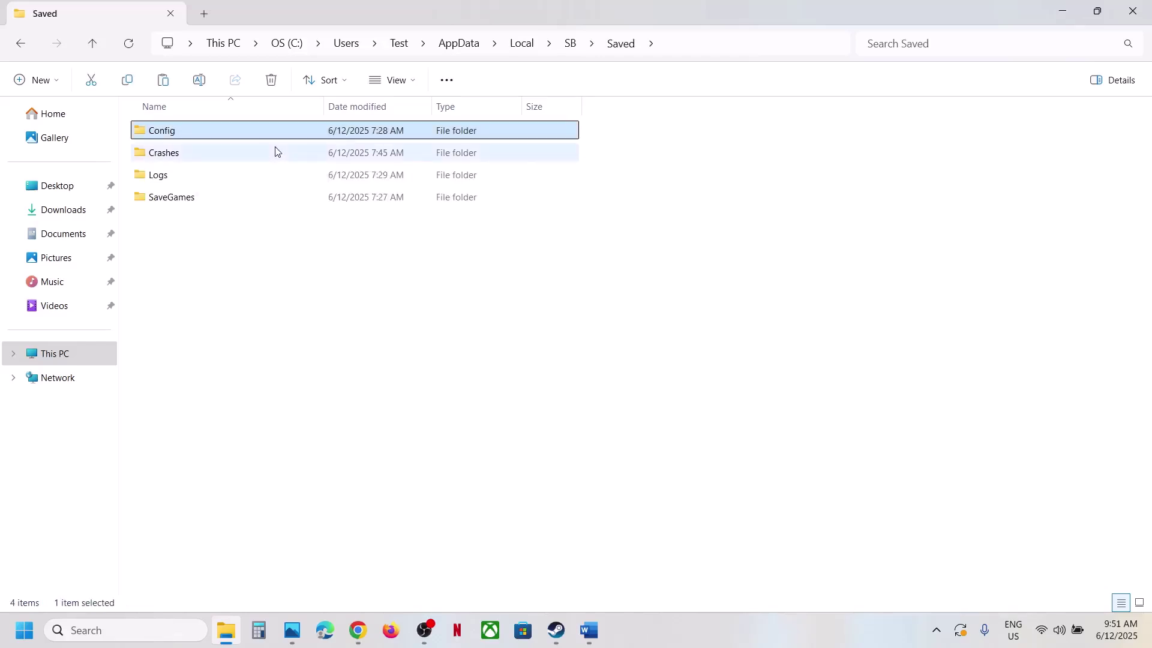
pyautogui.press('super+d')
pyautogui.hotkey('ctrl', 'v')
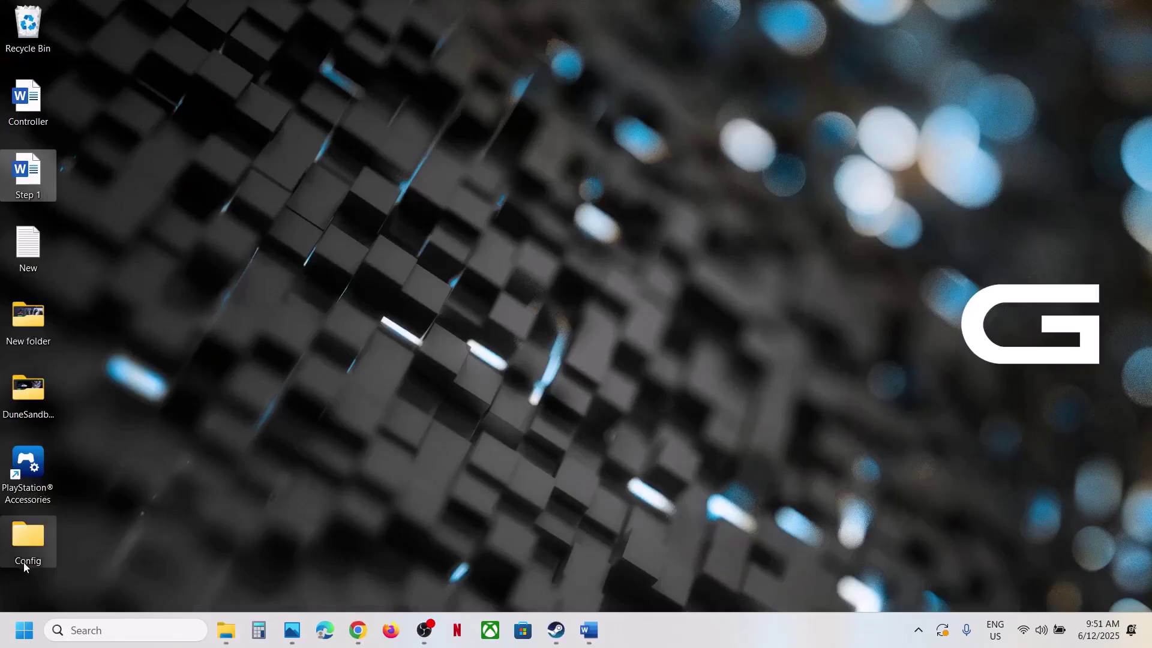
pyautogui.moveTo(25, 567); pyautogui.dragTo(517, 251)
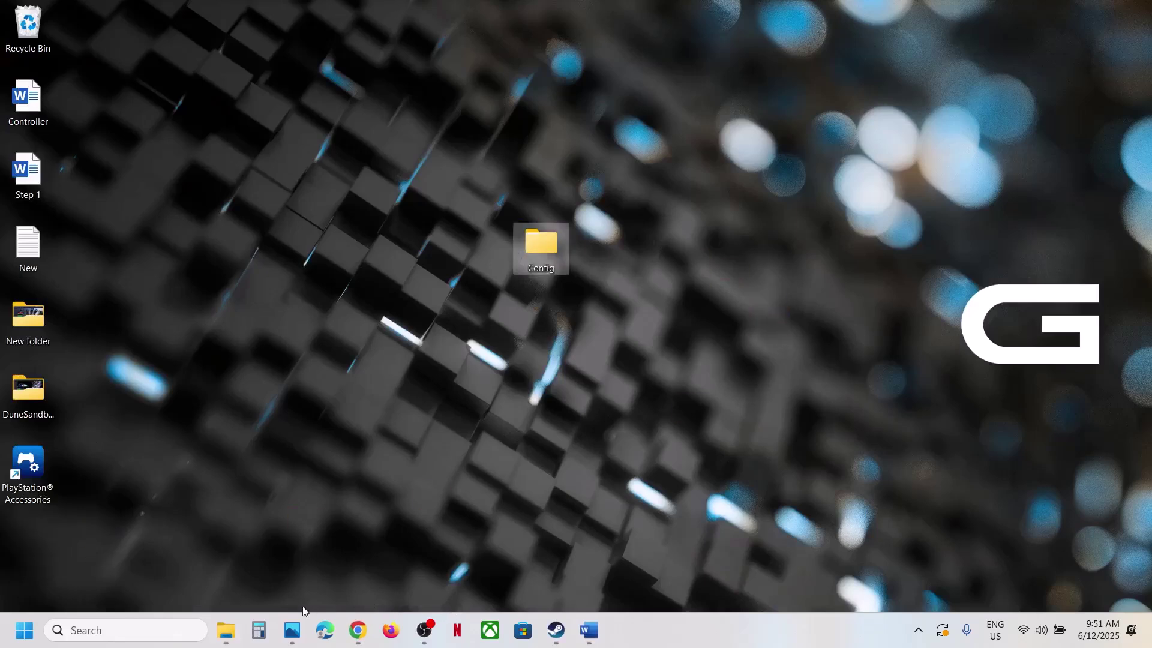
# Return to the Saved folder in File Explorer and delete its Config folder.
pyautogui.click(227, 630)
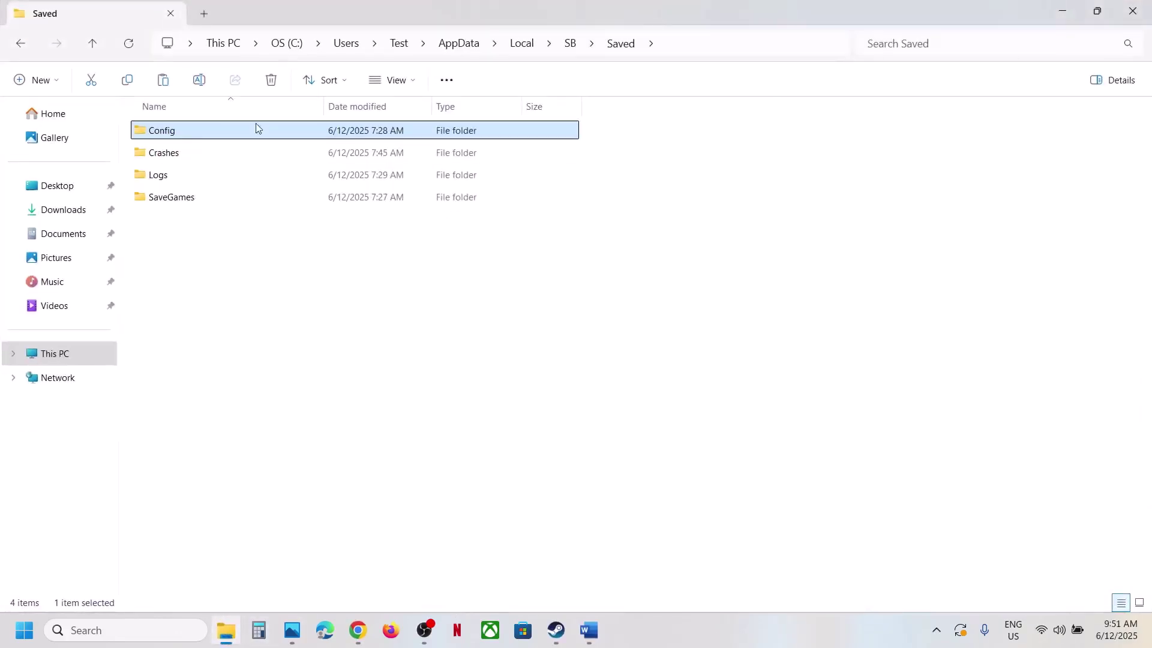
pyautogui.rightClick(157, 129)
pyautogui.click(361, 146)
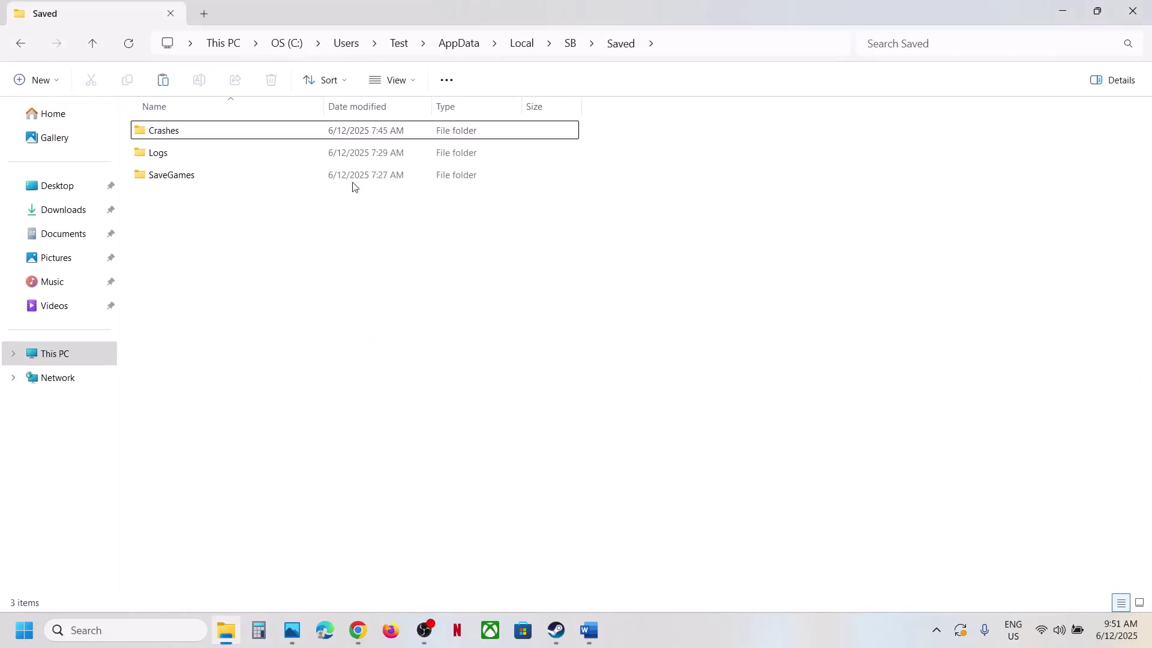
# Switch back to the Word document and select "Rename the save game files" in Step 7.
pyautogui.moveTo(557, 630)
pyautogui.click(612, 594)
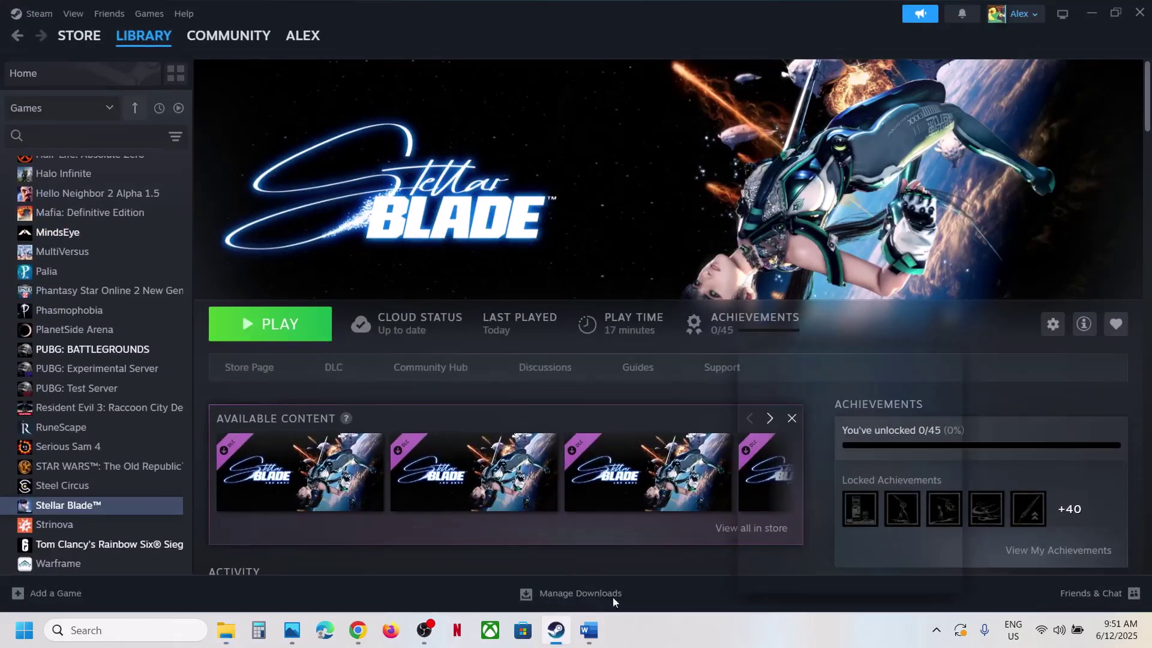
pyautogui.click(588, 630)
pyautogui.scroll(-2, 174, 396)
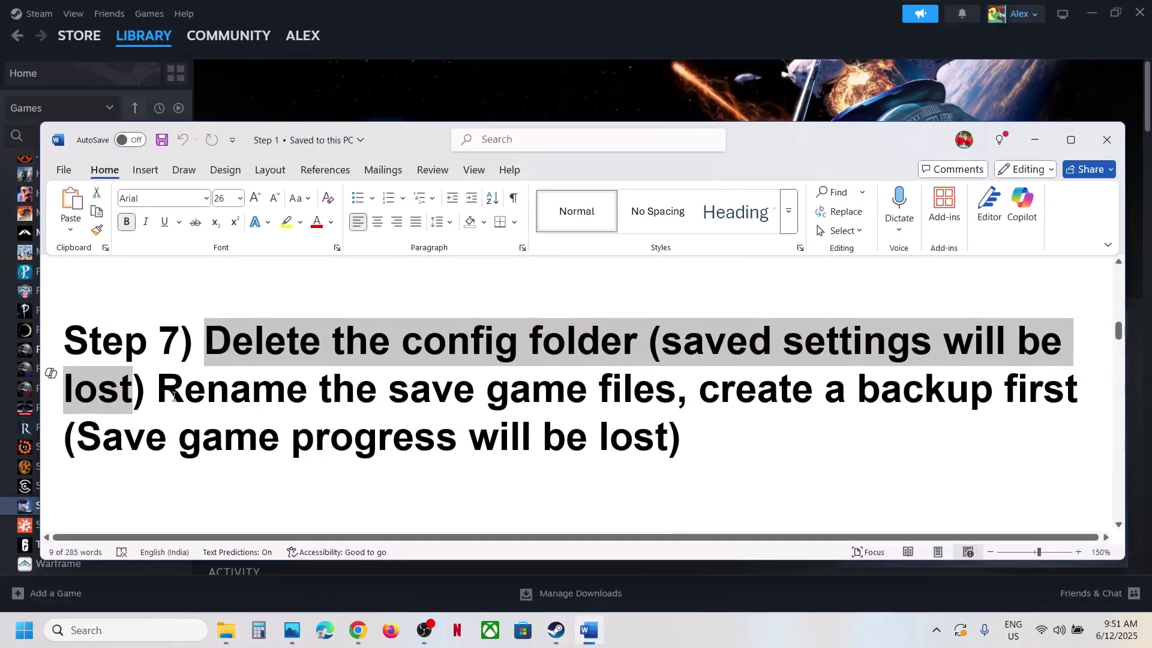
pyautogui.moveTo(174, 396); pyautogui.dragTo(668, 394)
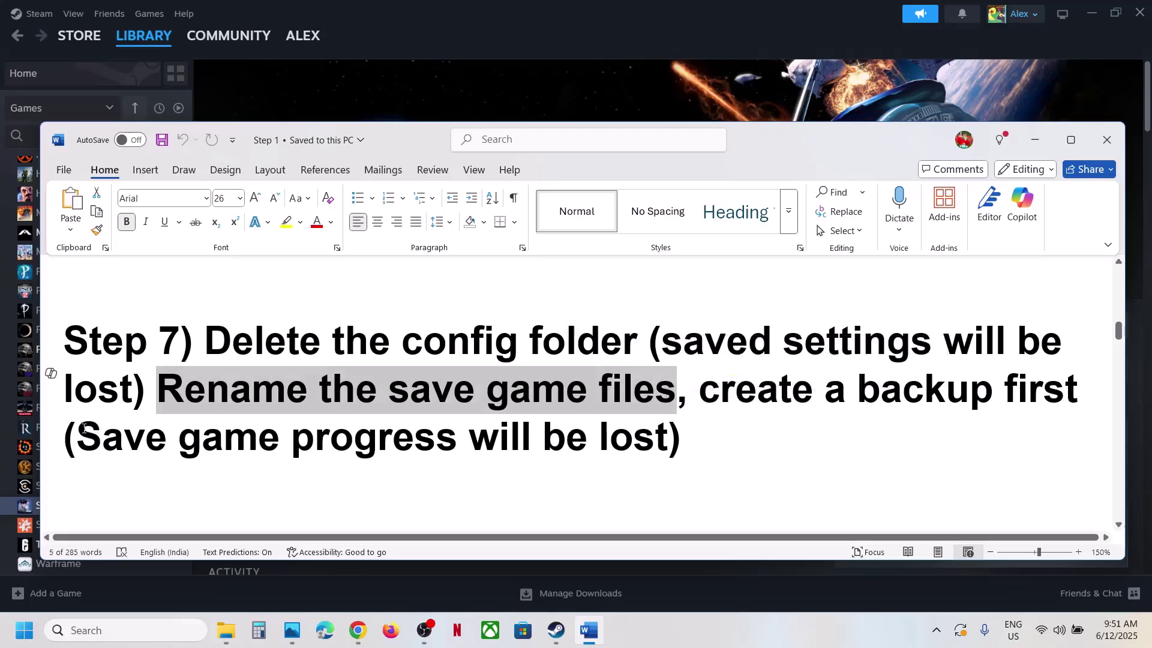
# Highlight the lost-progress warning and the "create a backup first" note in Step 7 of the document.
pyautogui.moveTo(84, 427); pyautogui.dragTo(645, 435)
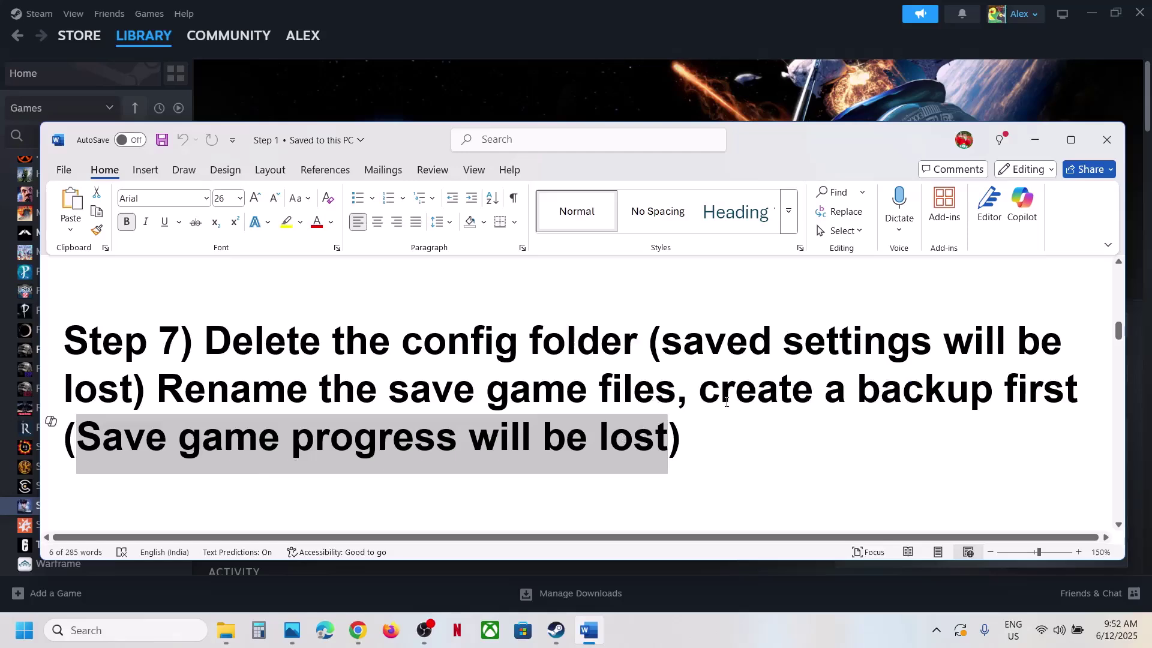
pyautogui.moveTo(702, 396); pyautogui.dragTo(1087, 393)
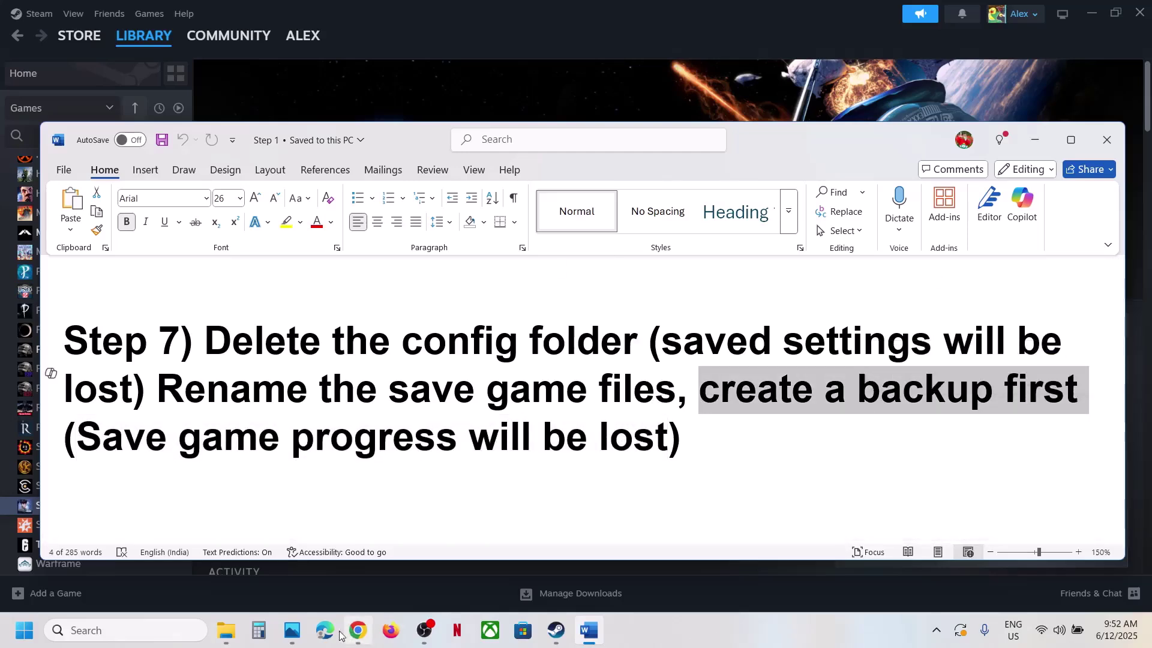
# Switch to File Explorer, go up from the Saved folder to AppData > Local, and select the SB folder.
pyautogui.click(240, 637)
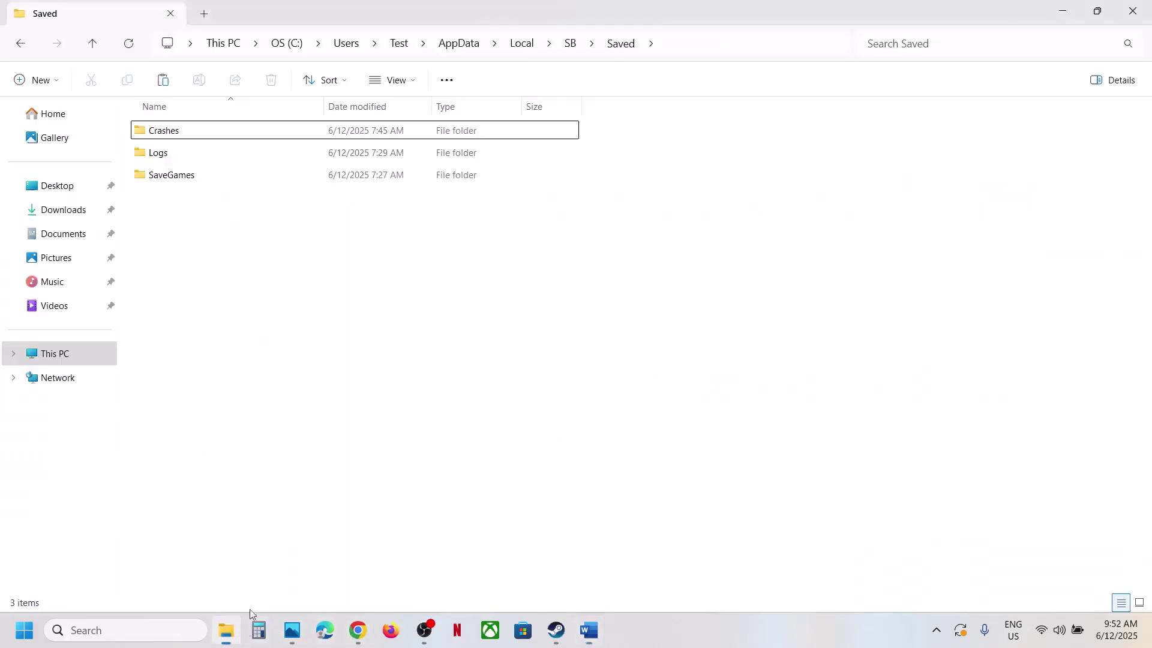
pyautogui.click(94, 44)
pyautogui.click(94, 43)
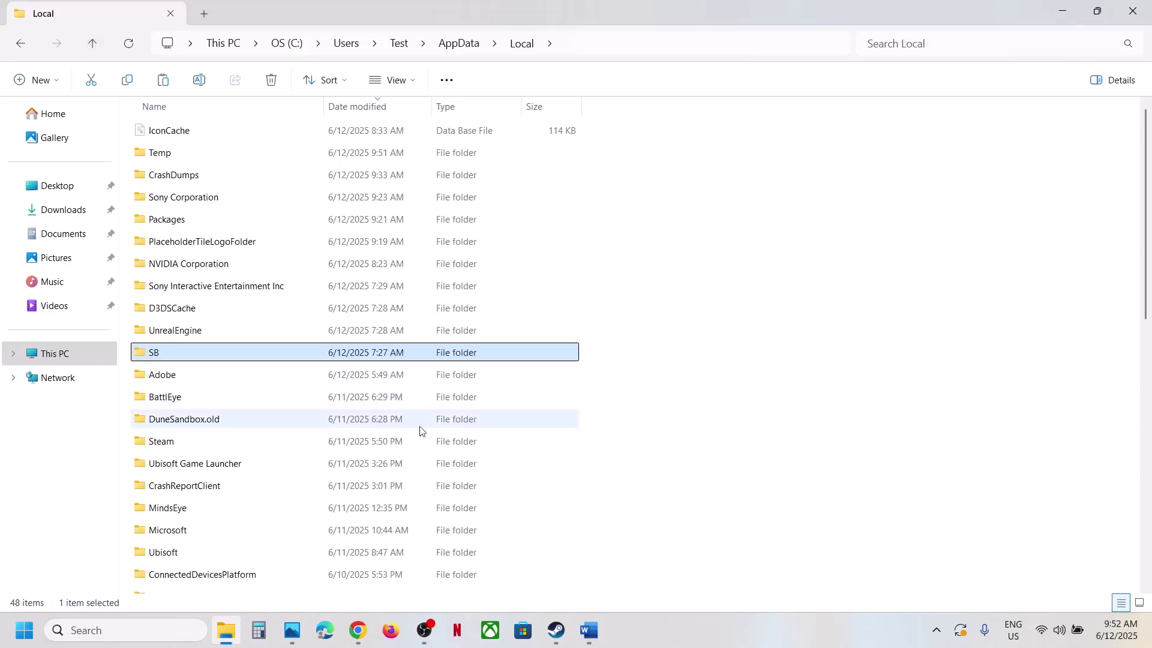
pyautogui.click(660, 43)
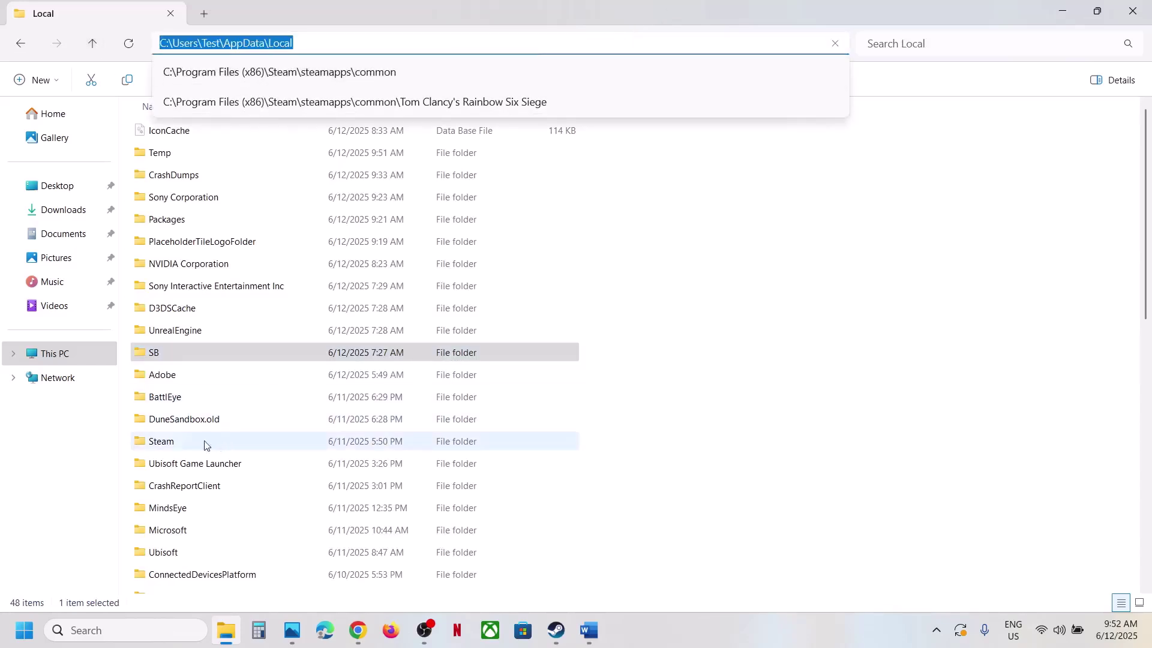
pyautogui.click(170, 355)
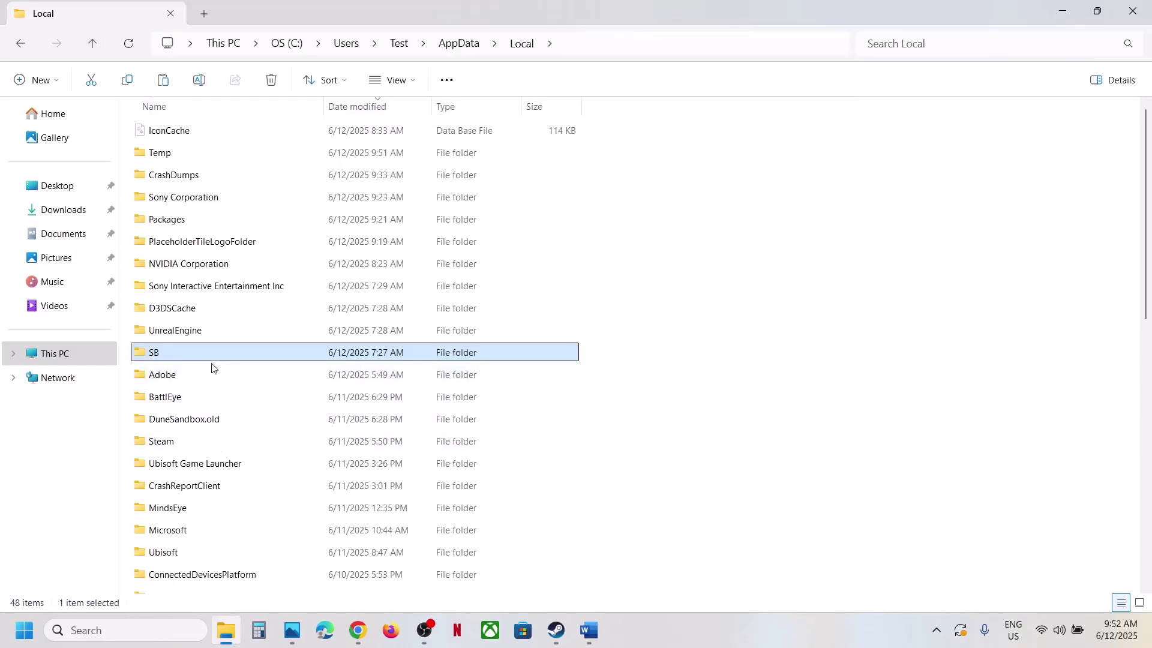
# Back up the SB folder by copying it to the desktop, and place the copy beside the Config folder.
pyautogui.rightClick(170, 358)
pyautogui.click(241, 387)
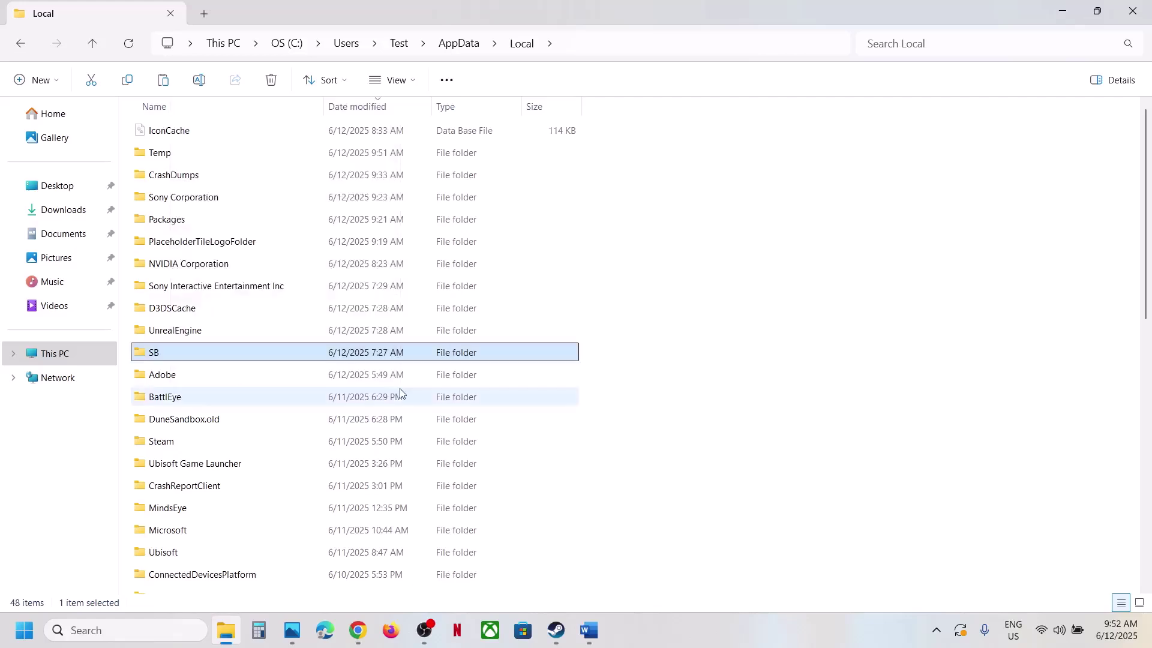
pyautogui.press('super+d')
pyautogui.hotkey('ctrl', 'v')
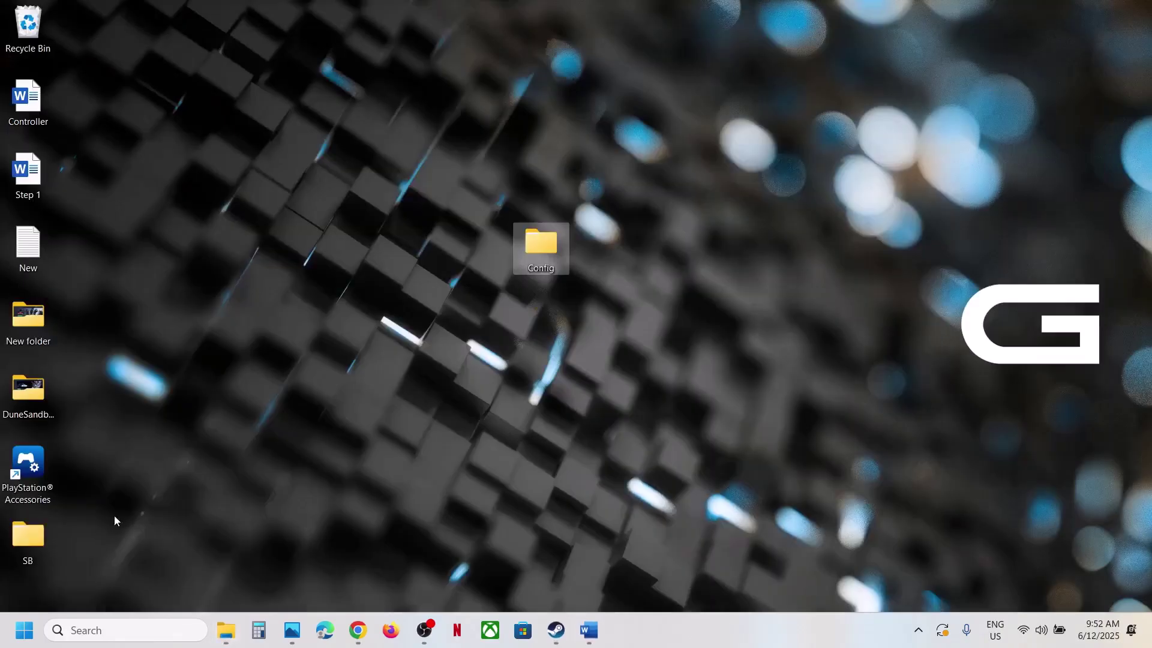
pyautogui.moveTo(33, 535); pyautogui.dragTo(599, 254)
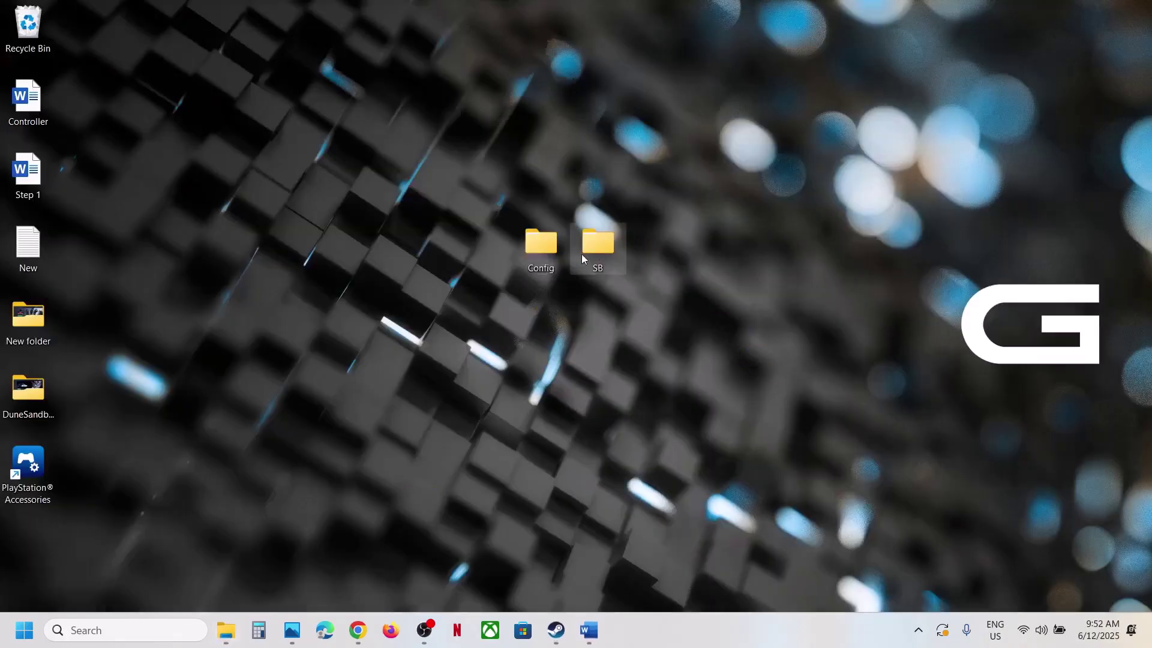
# Return to the Local folder in File Explorer and rename the SB folder to SB.old.
pyautogui.click(225, 630)
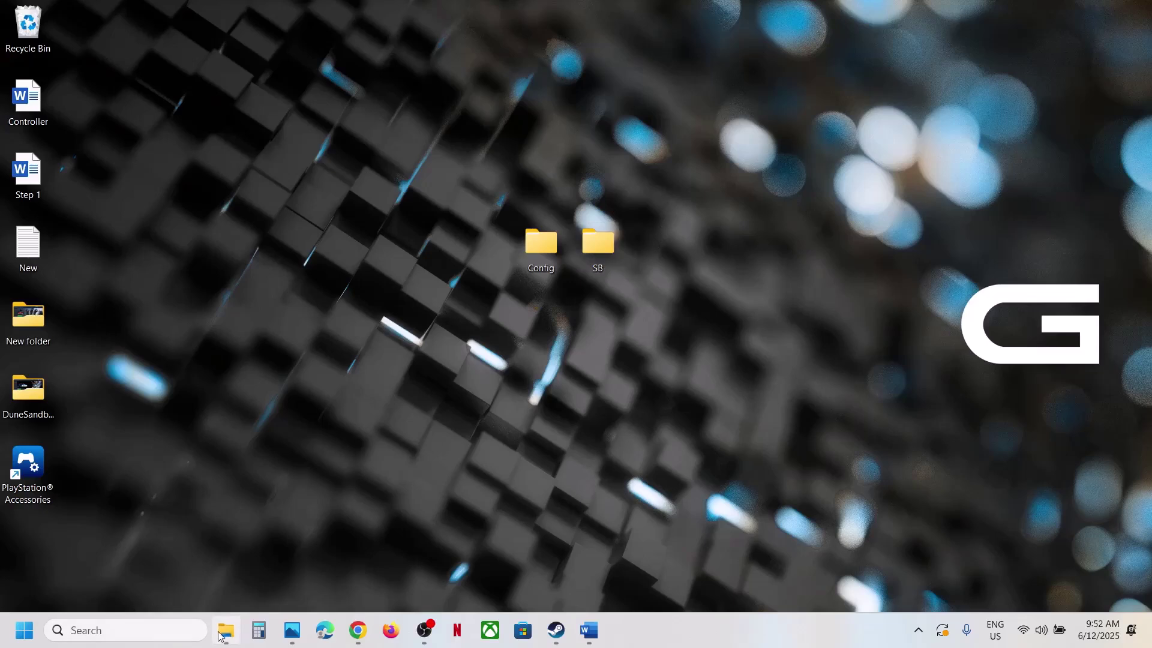
pyautogui.rightClick(163, 354)
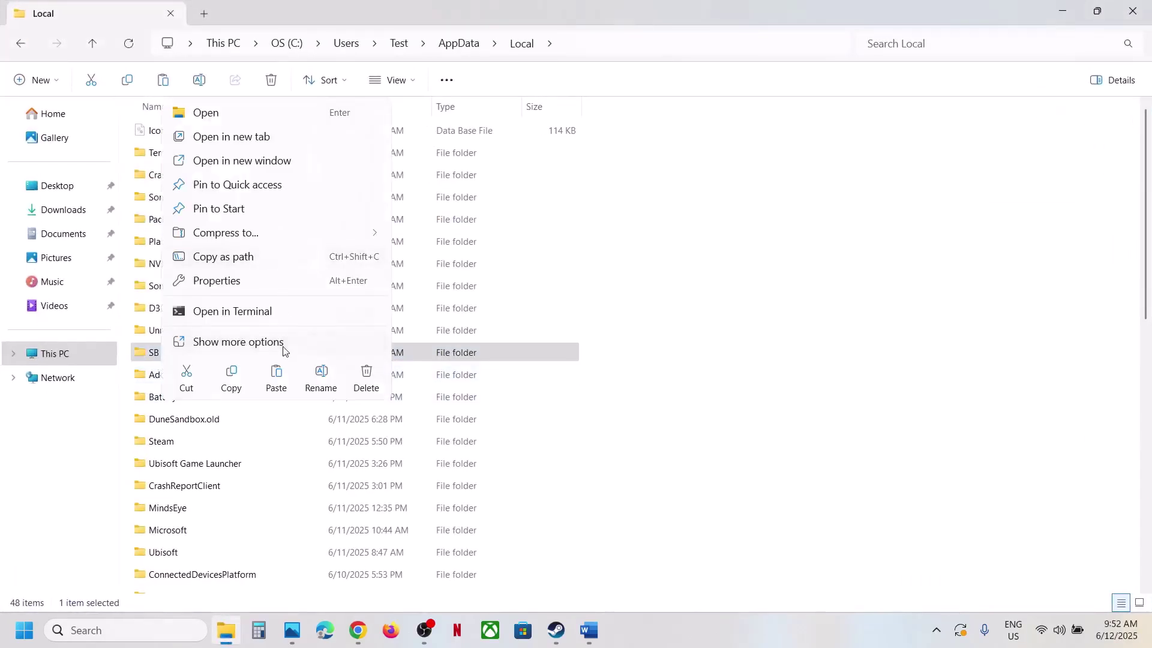
pyautogui.click(321, 378)
pyautogui.click(178, 352)
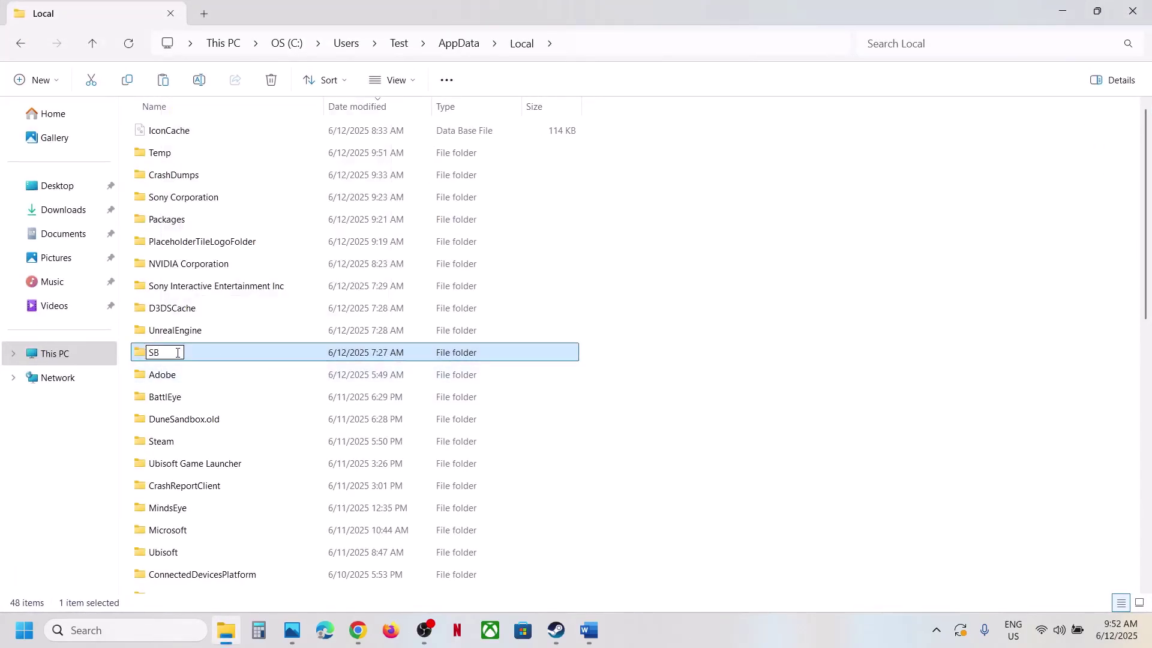
pyautogui.write('.old')
pyautogui.click(895, 447)
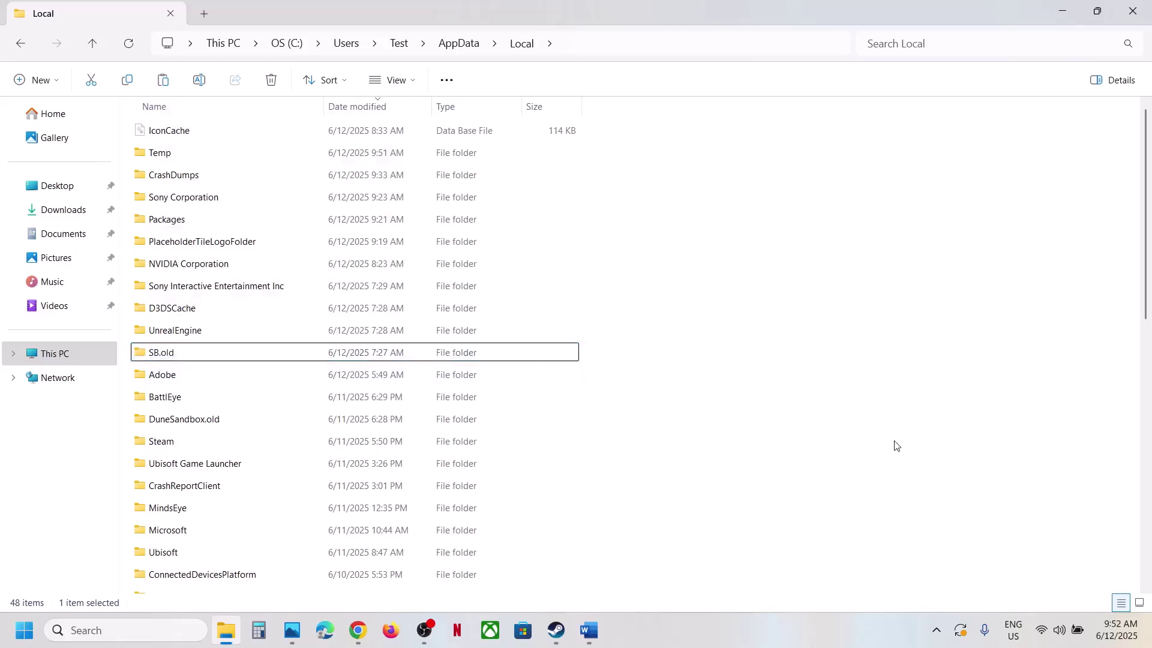
# Bring up Stellar Blade in Steam, and return to Word to highlight the Step 8 instruction on a clean graphics driver installation.
pyautogui.click(556, 630)
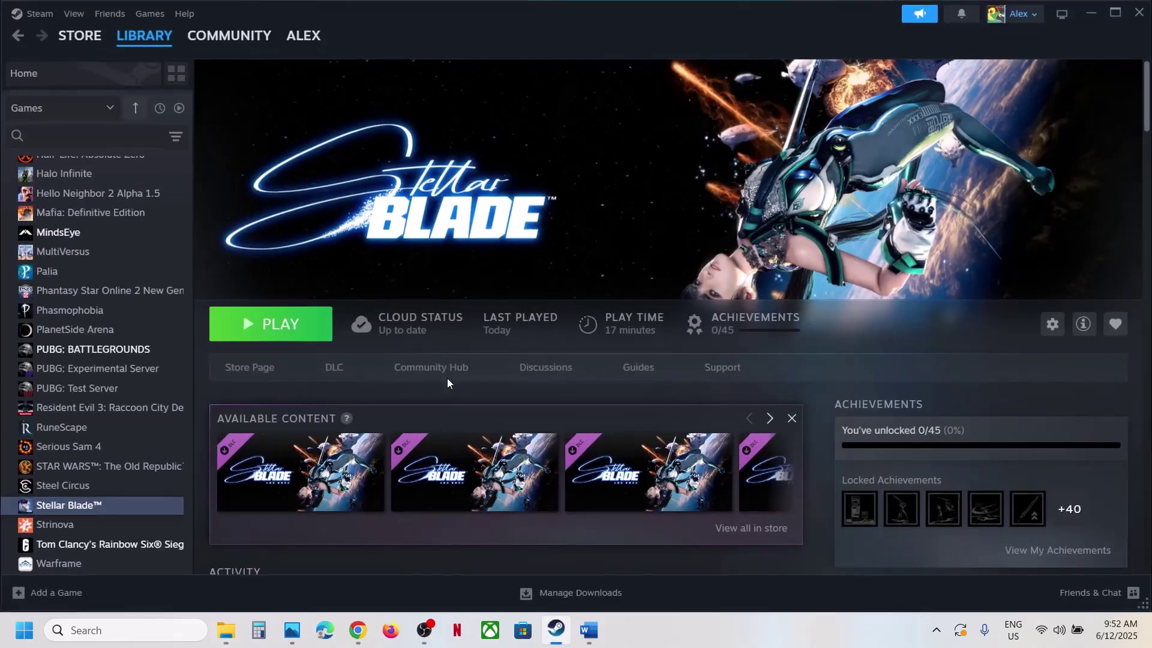
pyautogui.click(589, 631)
pyautogui.scroll(-2, 437, 463)
pyautogui.scroll(-2, 437, 464)
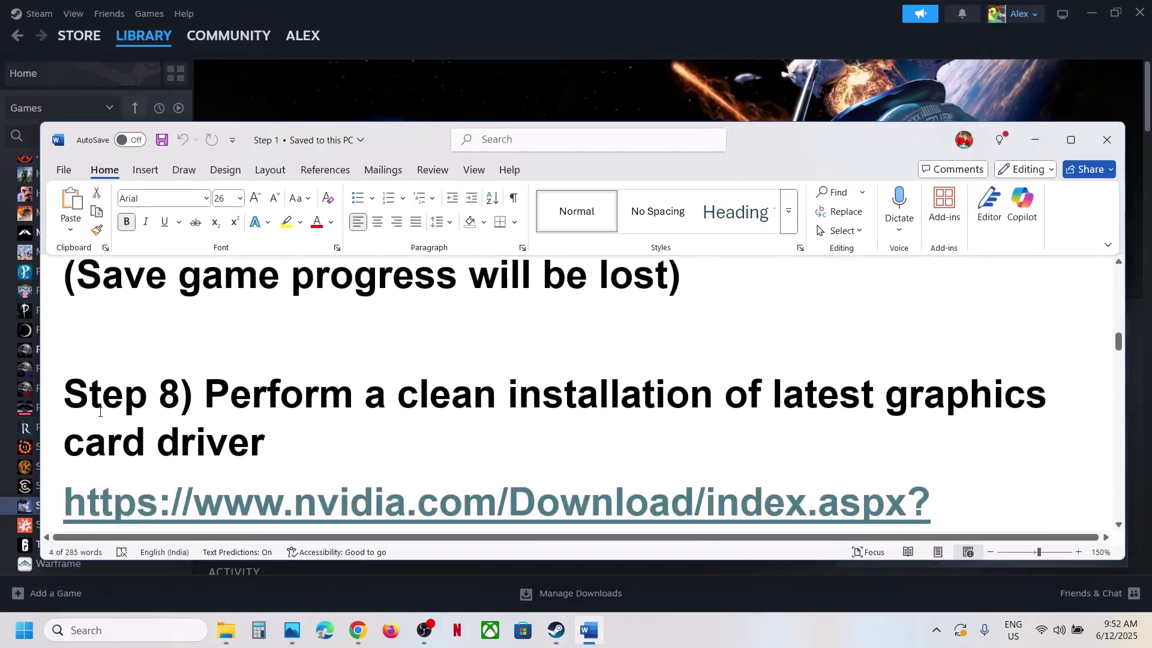
pyautogui.moveTo(225, 346); pyautogui.dragTo(434, 376)
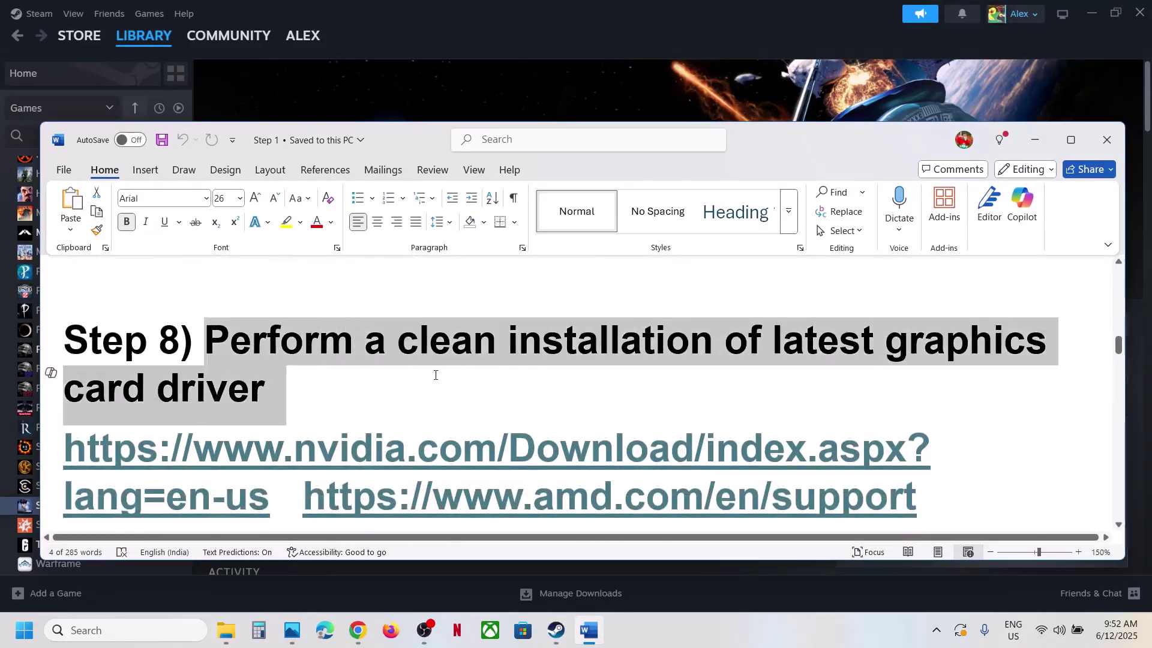
pyautogui.scroll(-1, 396, 386)
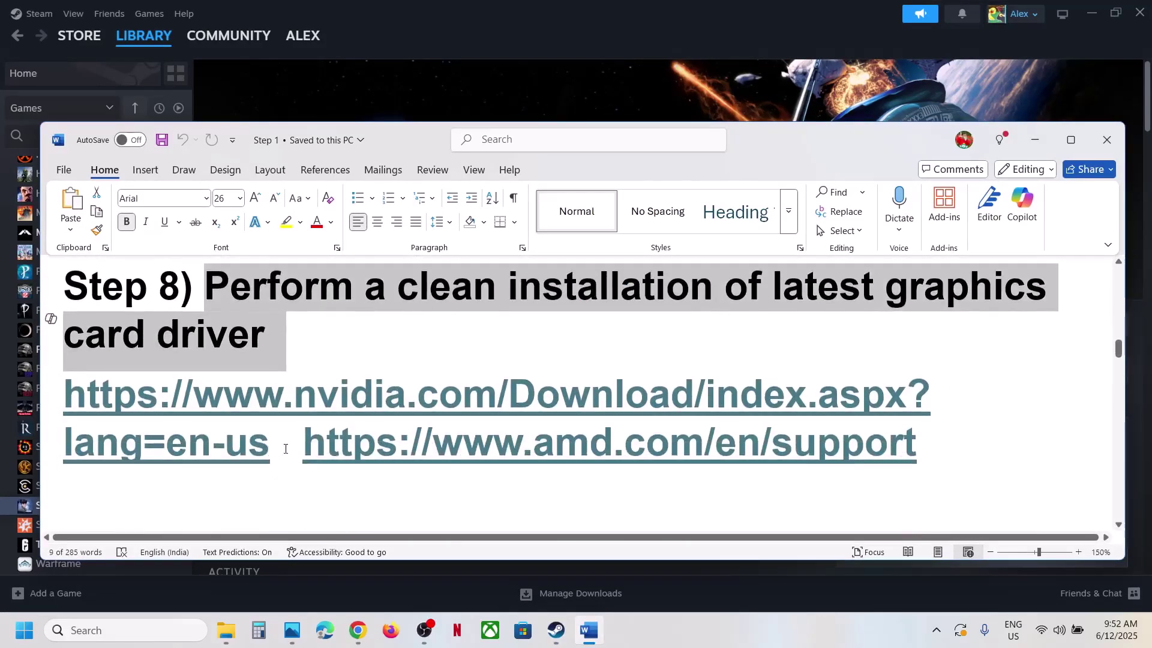
# Move the AMD support link in Step 8 onto its own line and select that line.
pyautogui.click(305, 447)
pyautogui.press('Return')
pyautogui.scroll(-1, 716, 466)
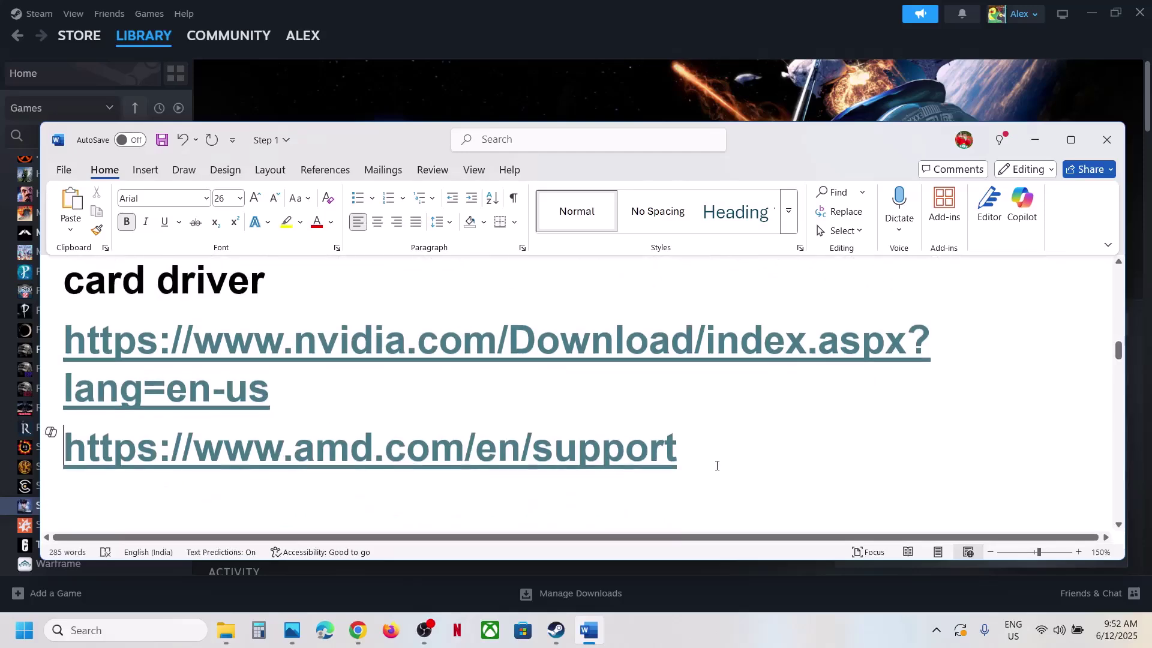
pyautogui.tripleClick(550, 445)
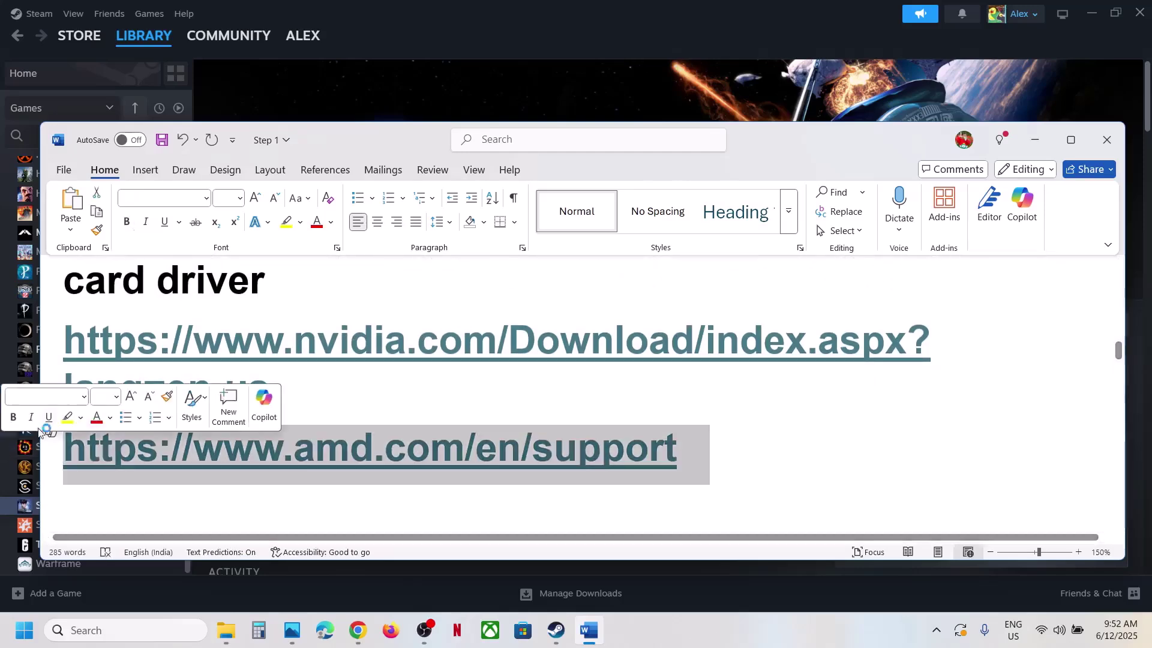
# On NVIDIA's drivers page, choose Windows 11 for the GeForce RTX 3050 Laptop GPU and search for matching drivers.
pyautogui.click(491, 80)
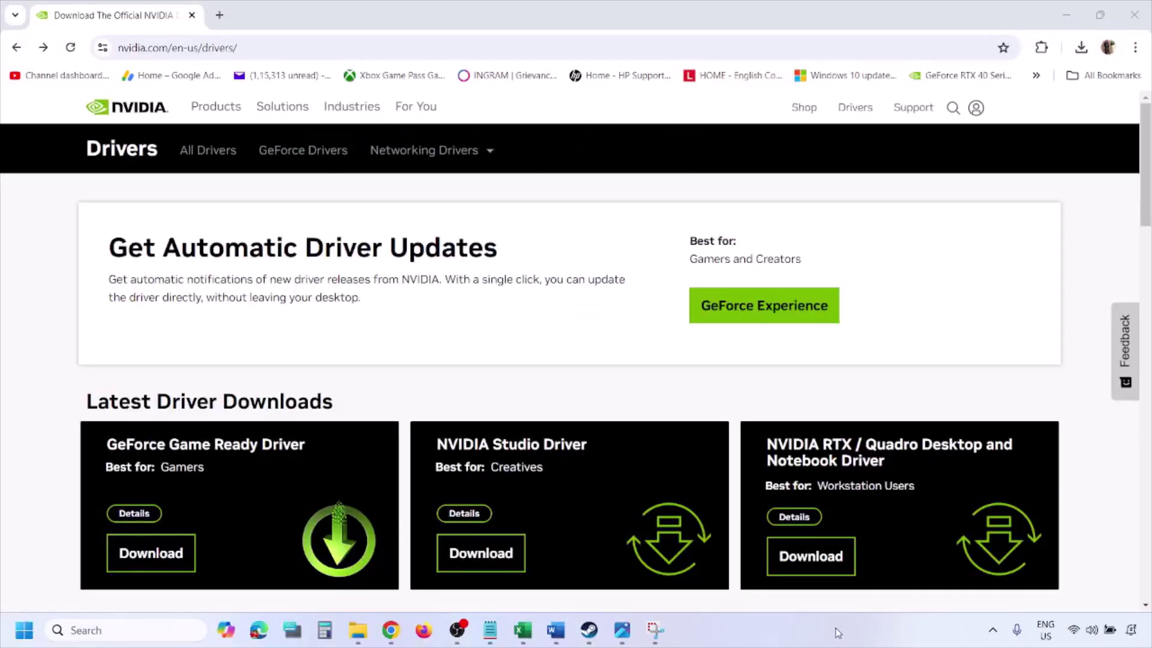
pyautogui.scroll(-8, 269, 367)
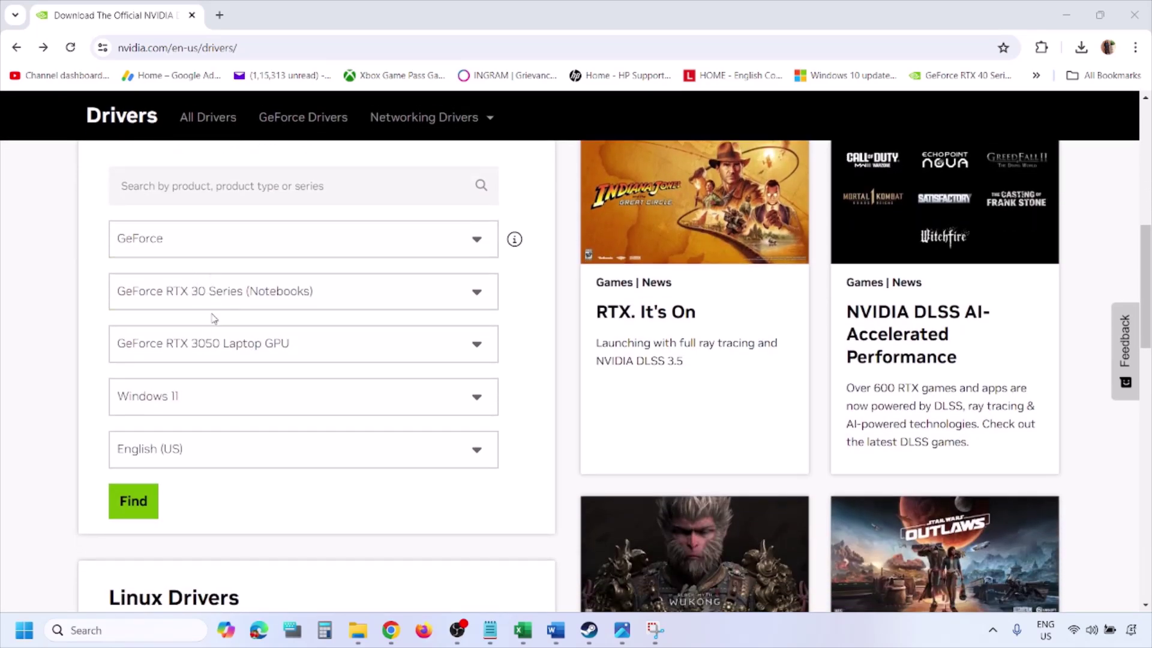
pyautogui.click(191, 401)
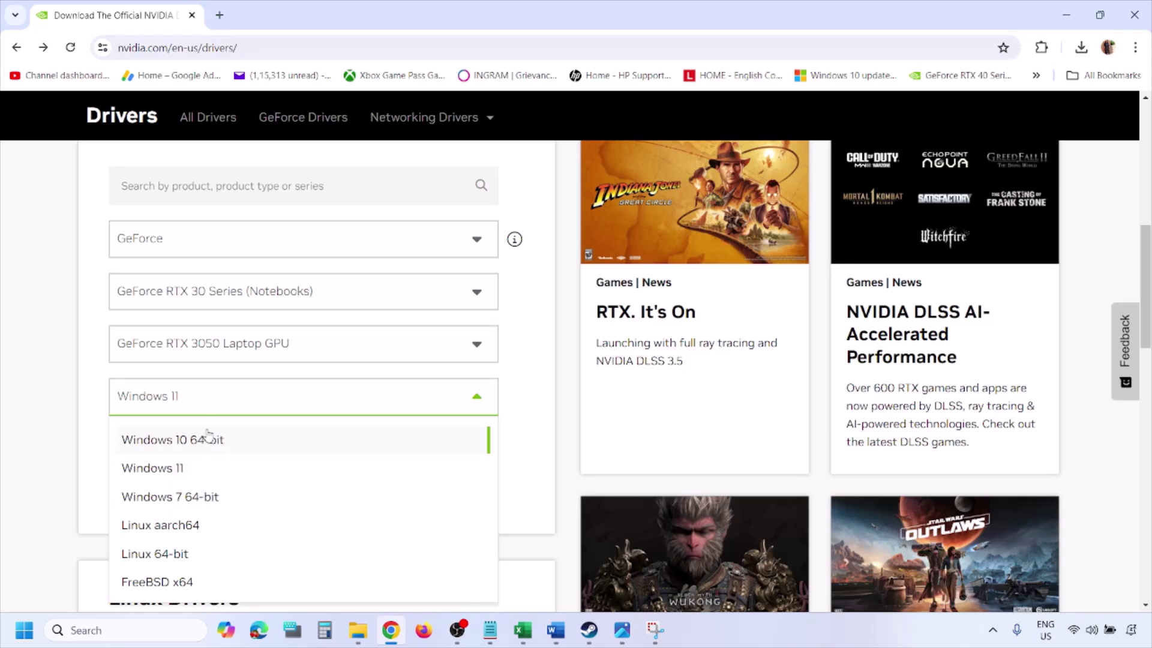
pyautogui.click(170, 473)
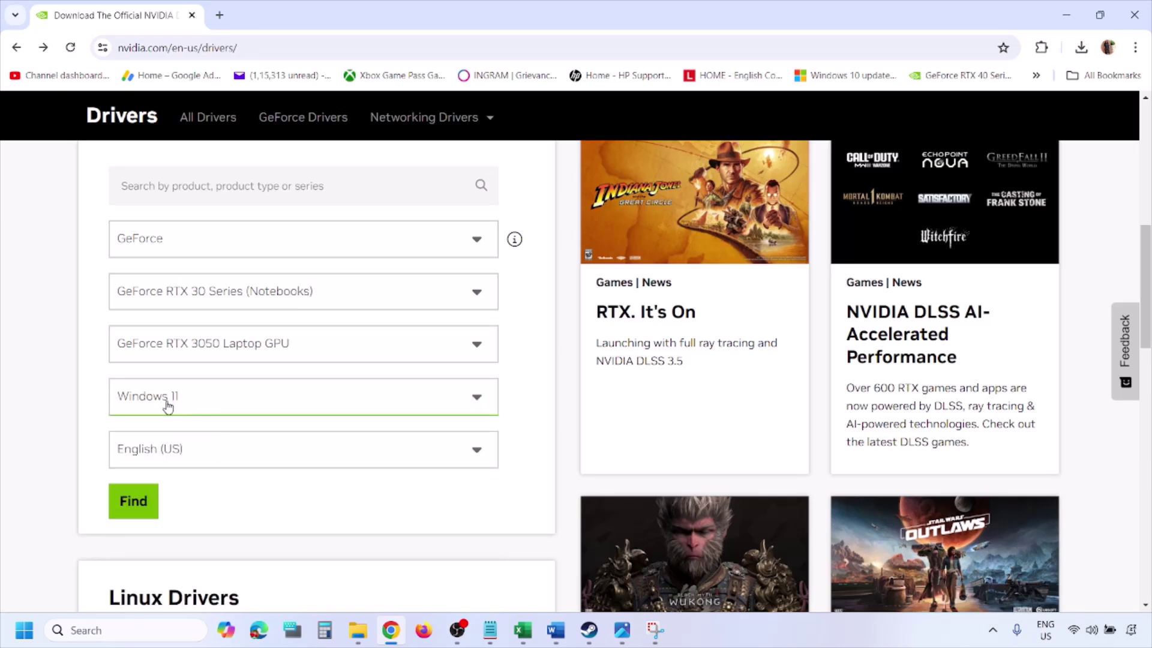
pyautogui.click(134, 503)
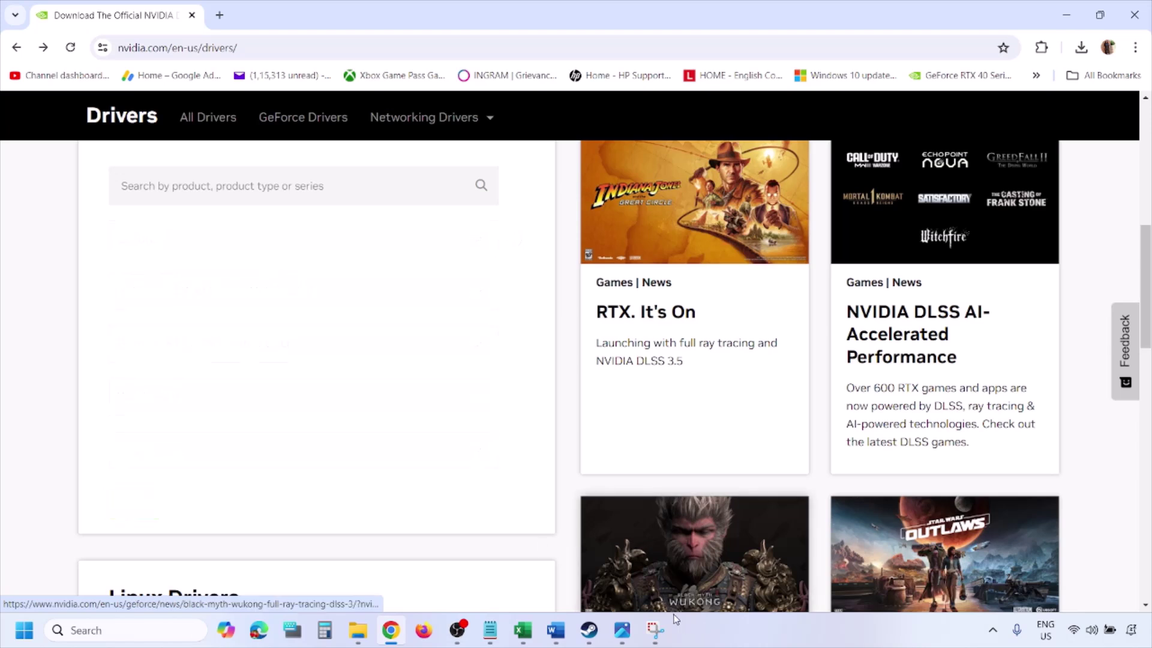
# Switch to Photos and review screenshots 1.png through 5.png covering the Game Ready Driver download and the custom clean installation.
pyautogui.click(623, 631)
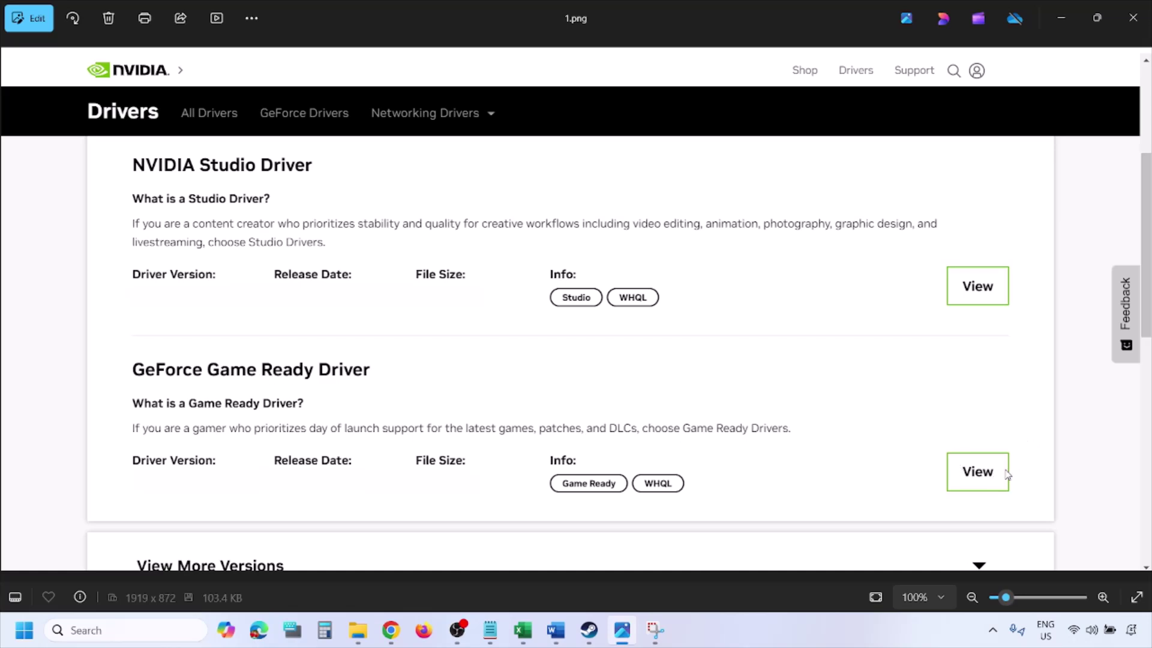
pyautogui.press('Right')
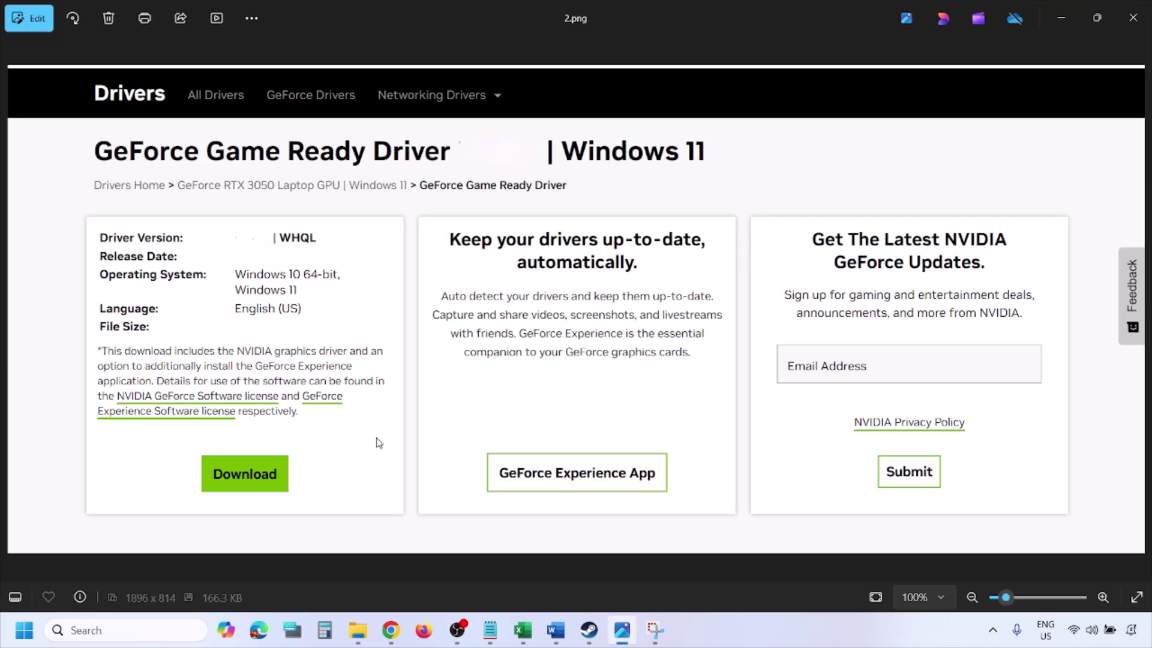
pyautogui.press('Right')
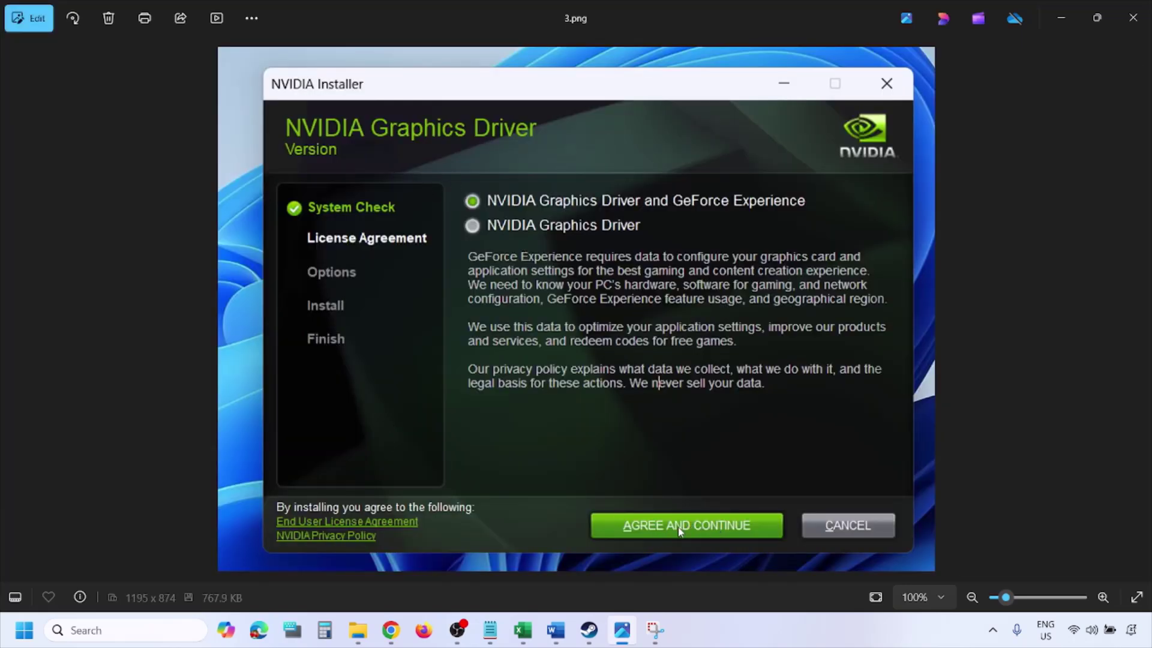
pyautogui.press('Right')
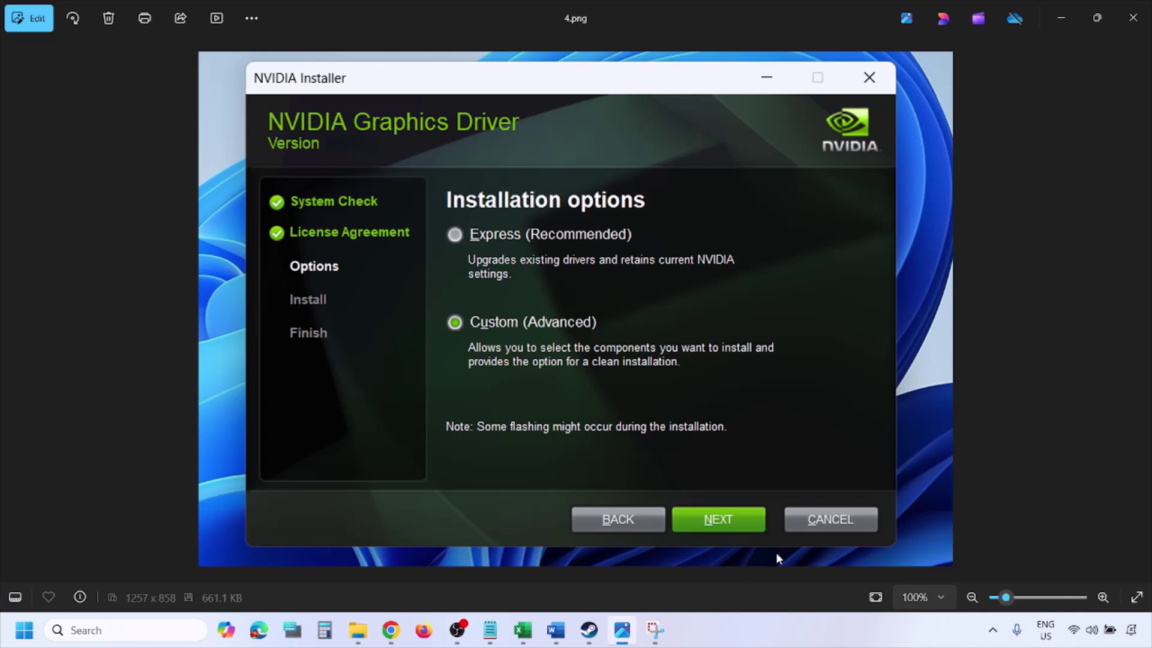
pyautogui.press('Right')
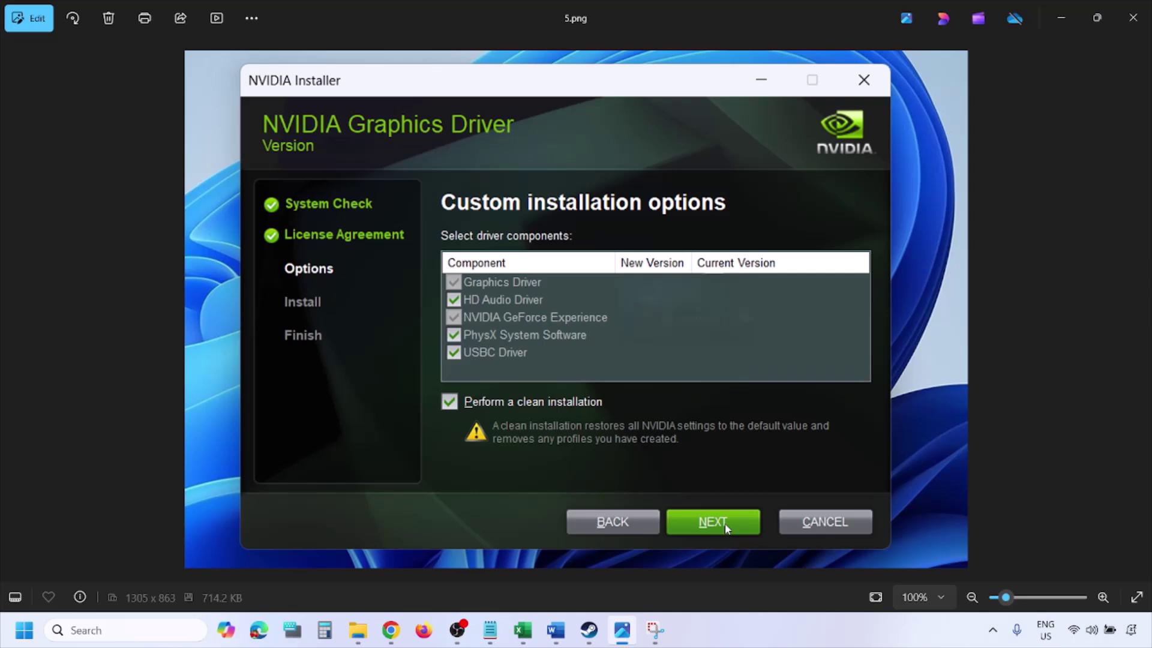
# Show the Windows power options containing the Restart command.
pyautogui.click(24, 630)
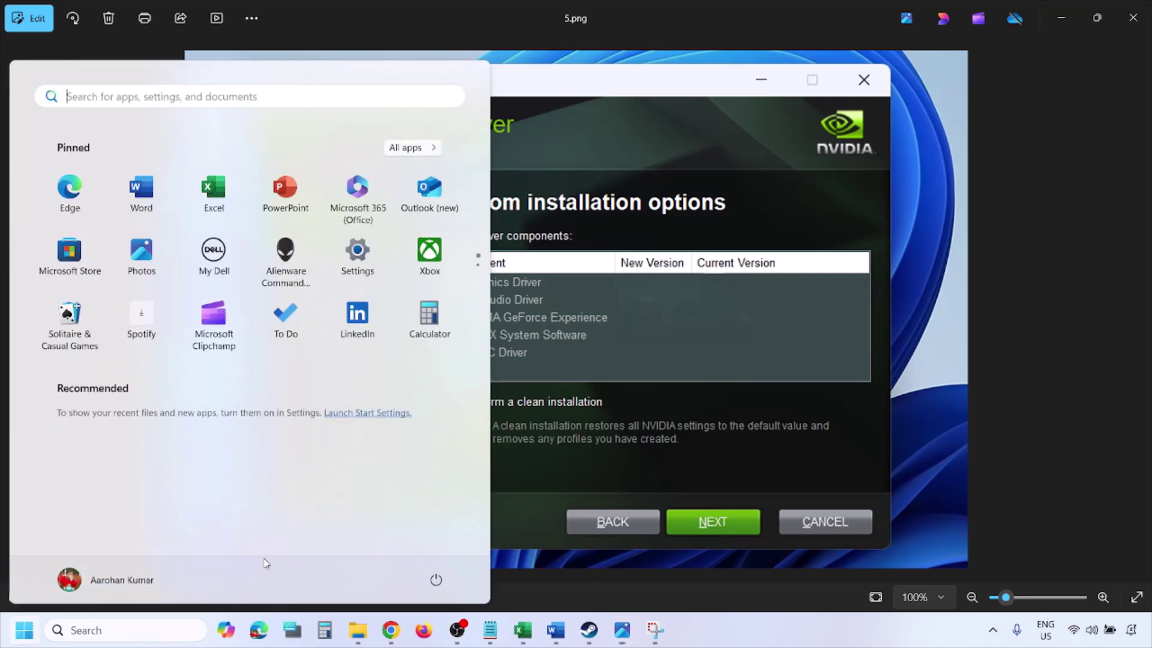
pyautogui.click(436, 578)
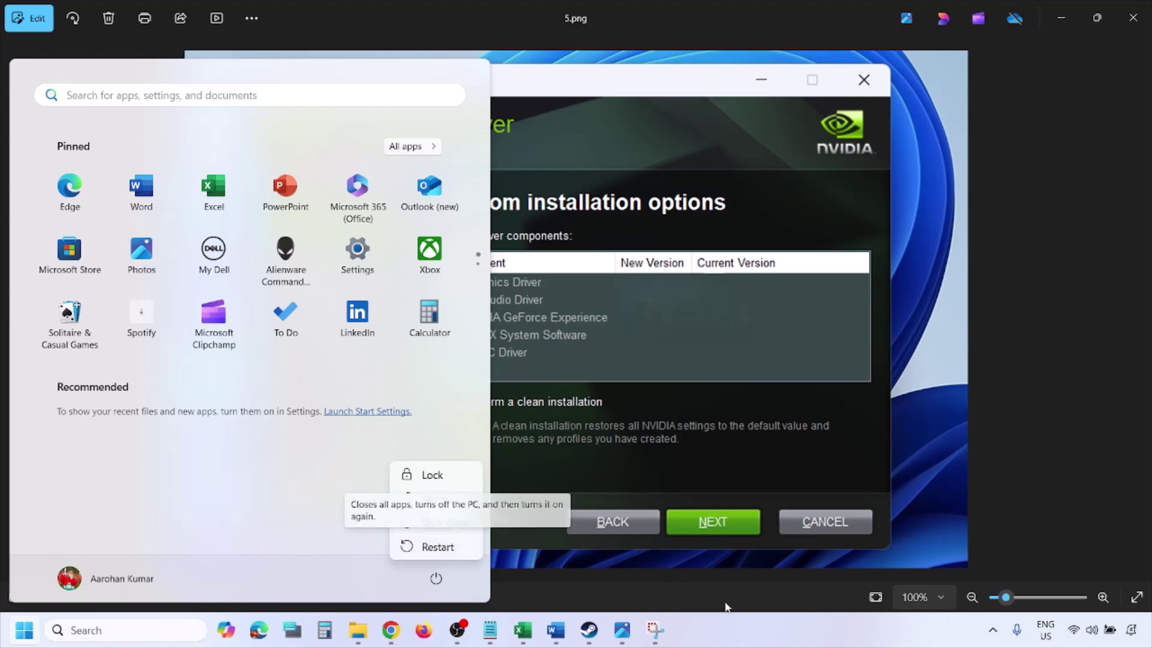
pyautogui.press('Right')
pyautogui.press('Right')
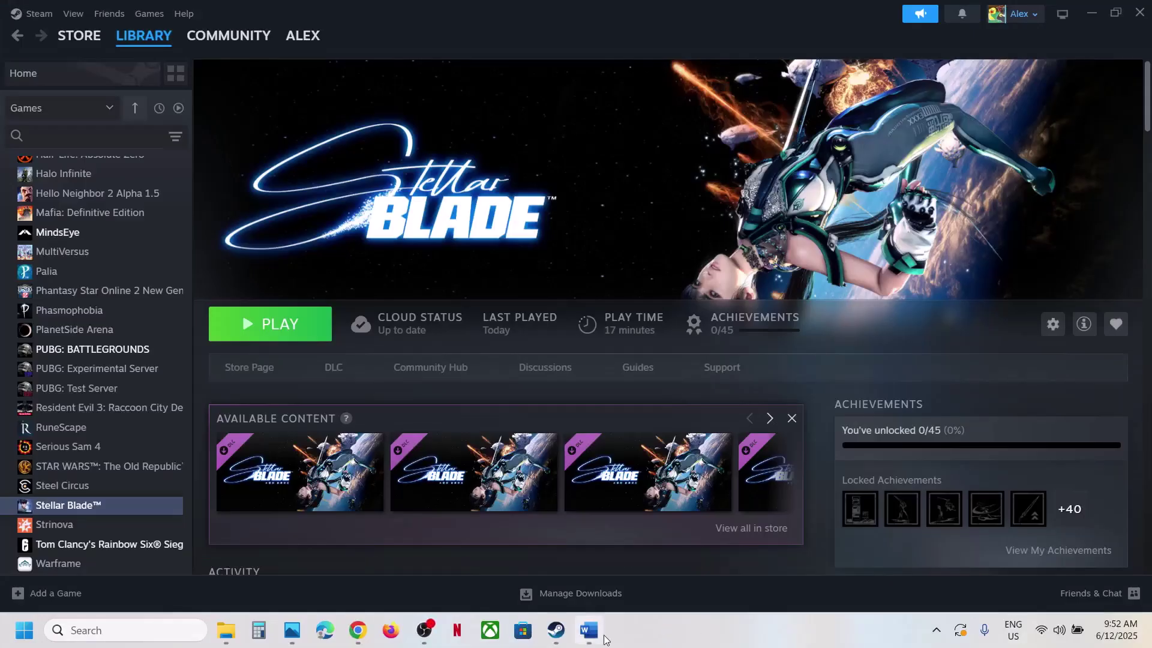
# Return to the Word document and put the text cursor after the AMD support link in Step 8.
pyautogui.click(603, 632)
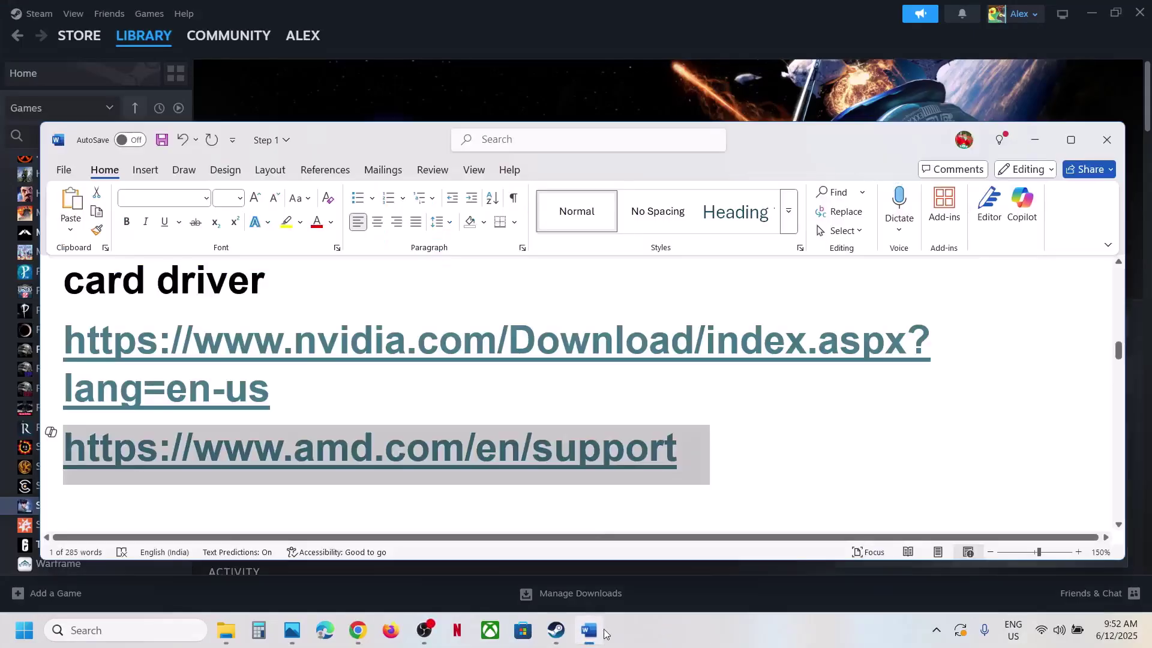
pyautogui.click(693, 449)
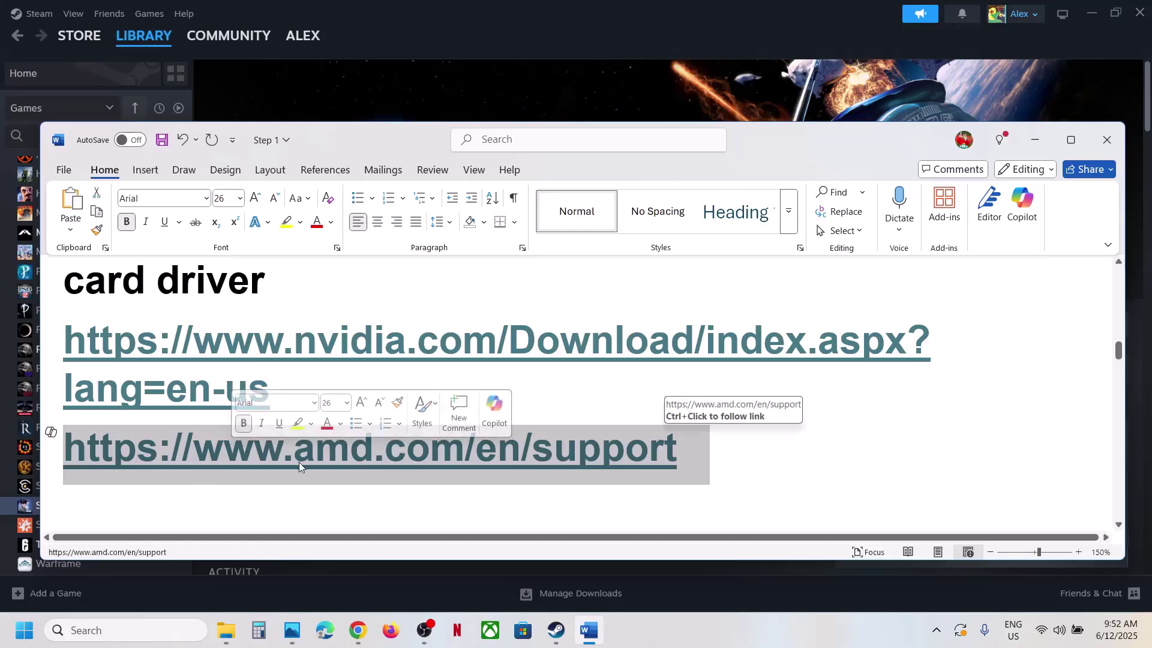
pyautogui.click(696, 459)
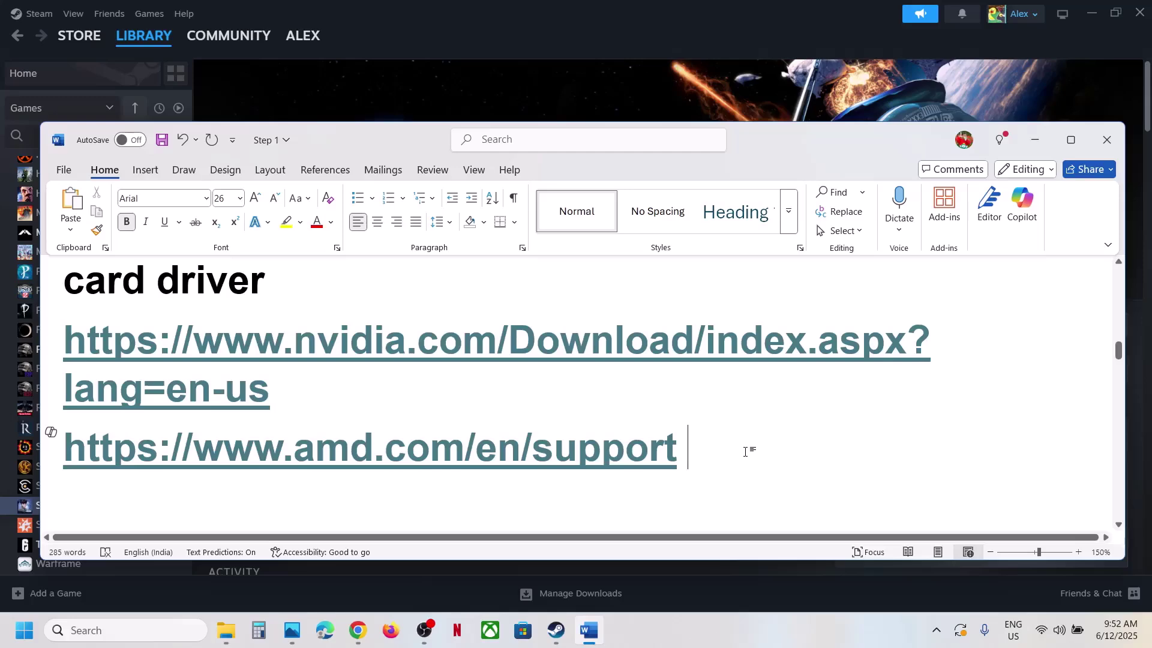
# Highlight the line about Debug mode in the Word document, then show the desktop and open NVIDIA Control Panel.
pyautogui.scroll(-3, 746, 451)
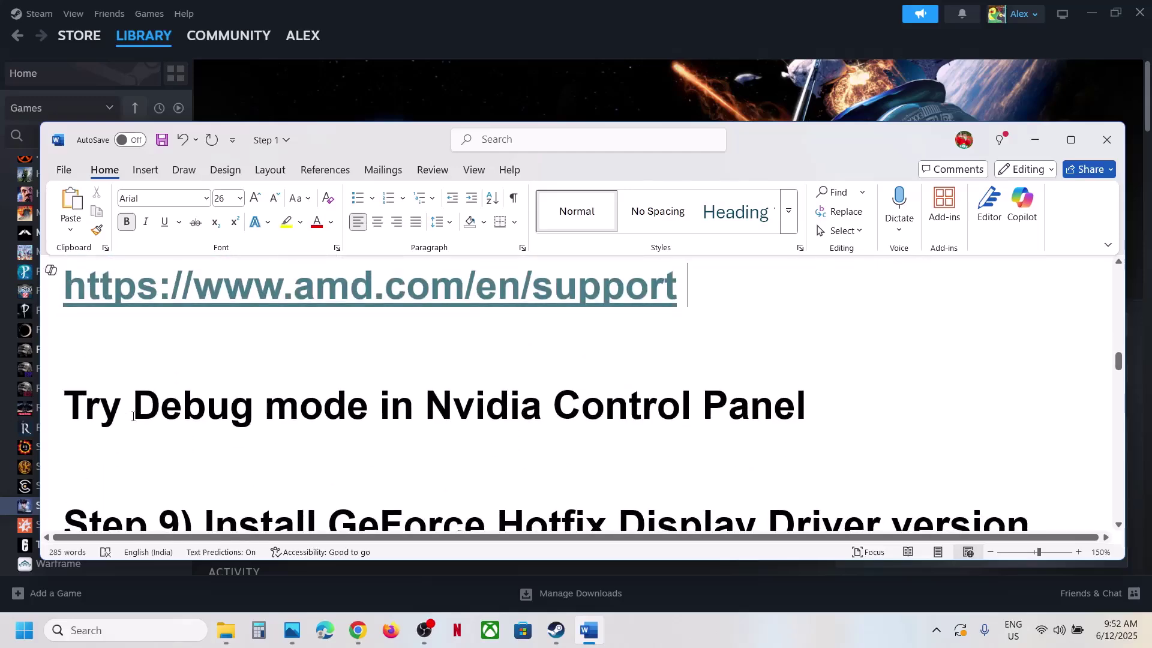
pyautogui.moveTo(134, 416); pyautogui.dragTo(967, 403)
pyautogui.press('super+d')
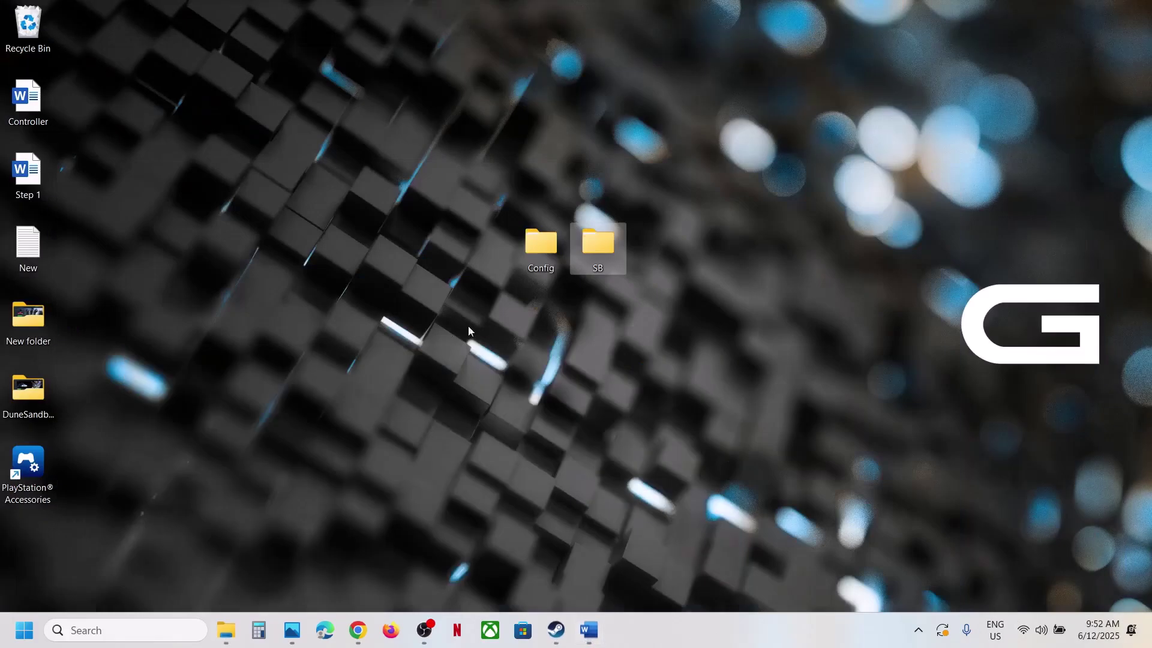
pyautogui.rightClick(427, 358)
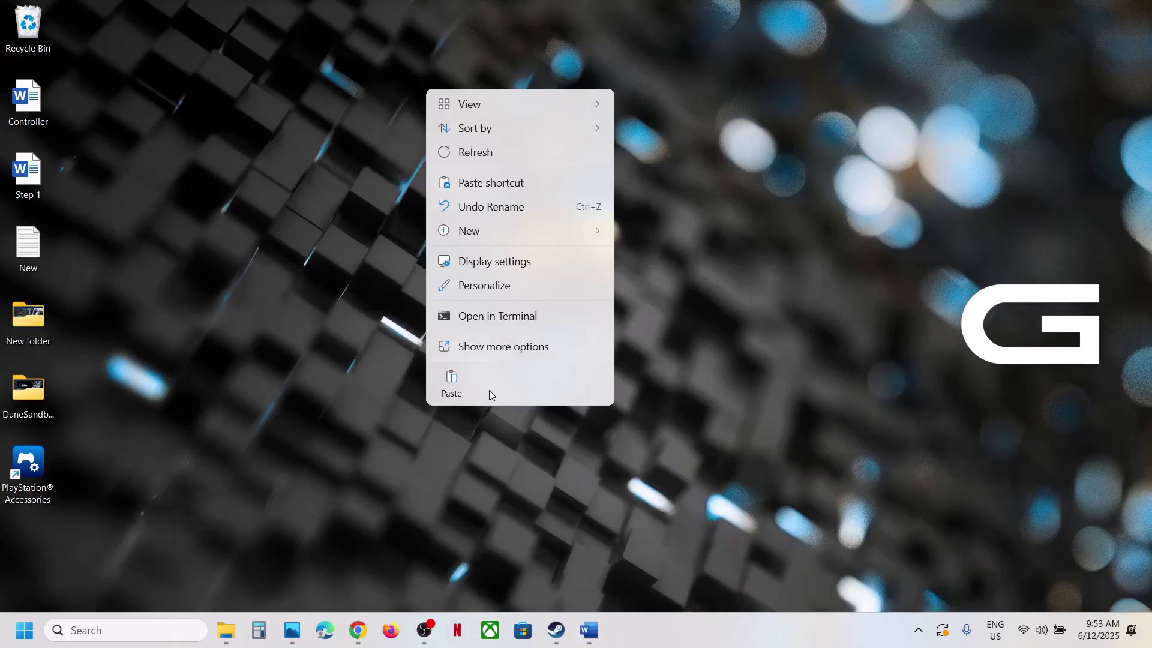
pyautogui.click(496, 348)
pyautogui.click(739, 464)
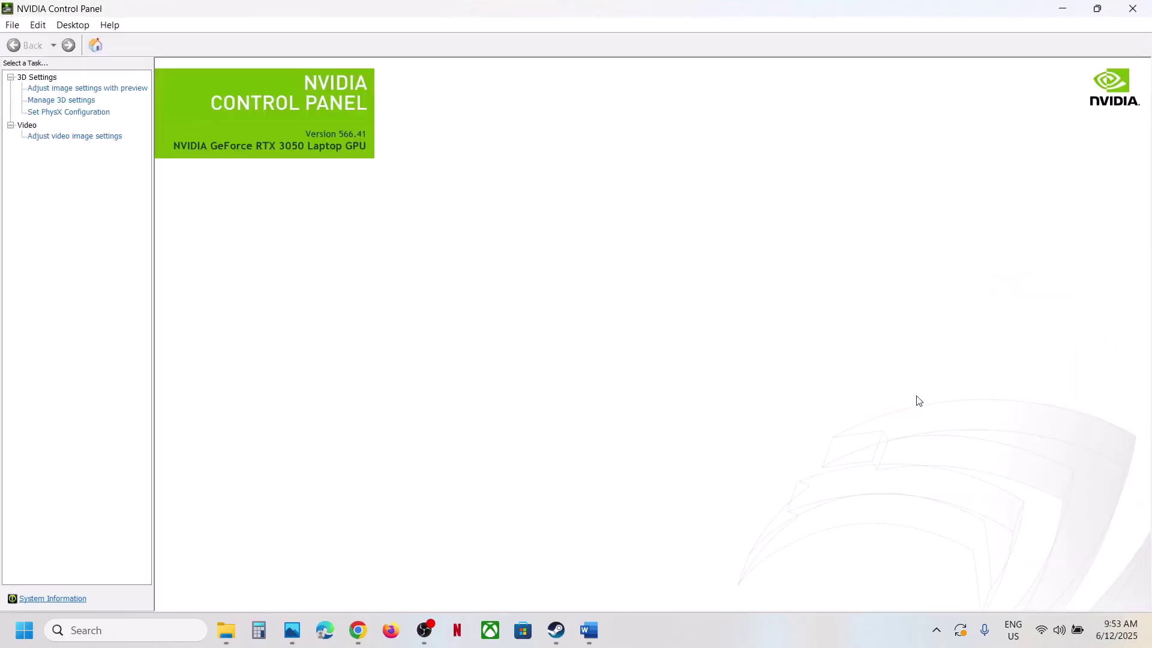
# Enable Debug Mode in NVIDIA Control Panel, check that the option is ticked, and close the program.
pyautogui.click(111, 25)
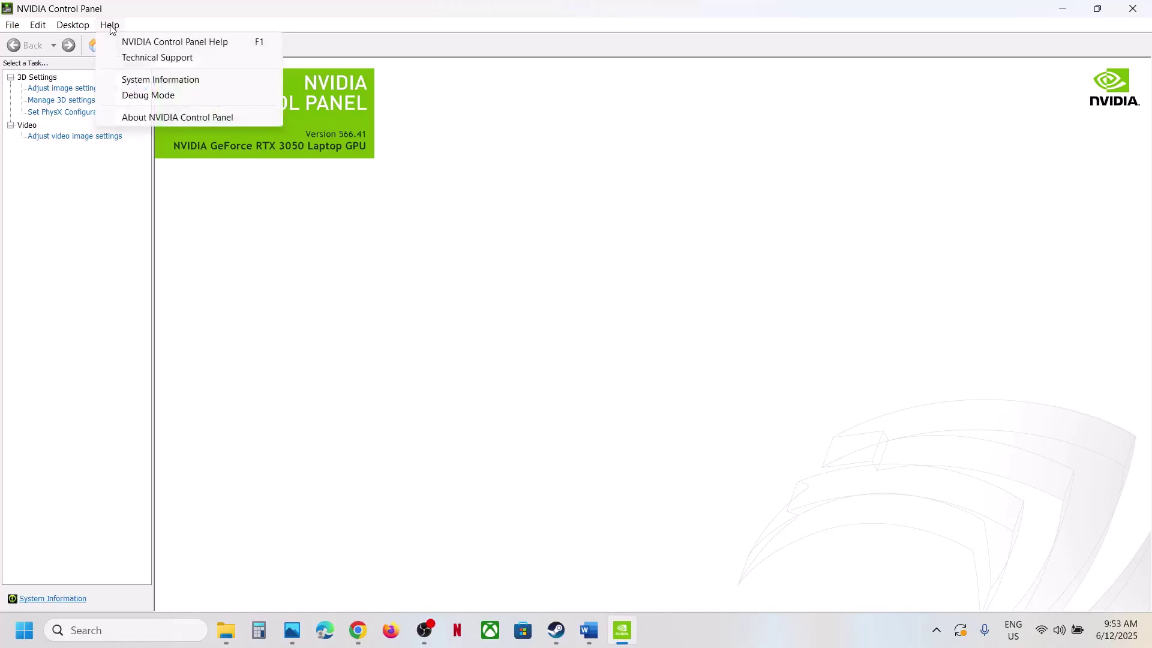
pyautogui.click(171, 95)
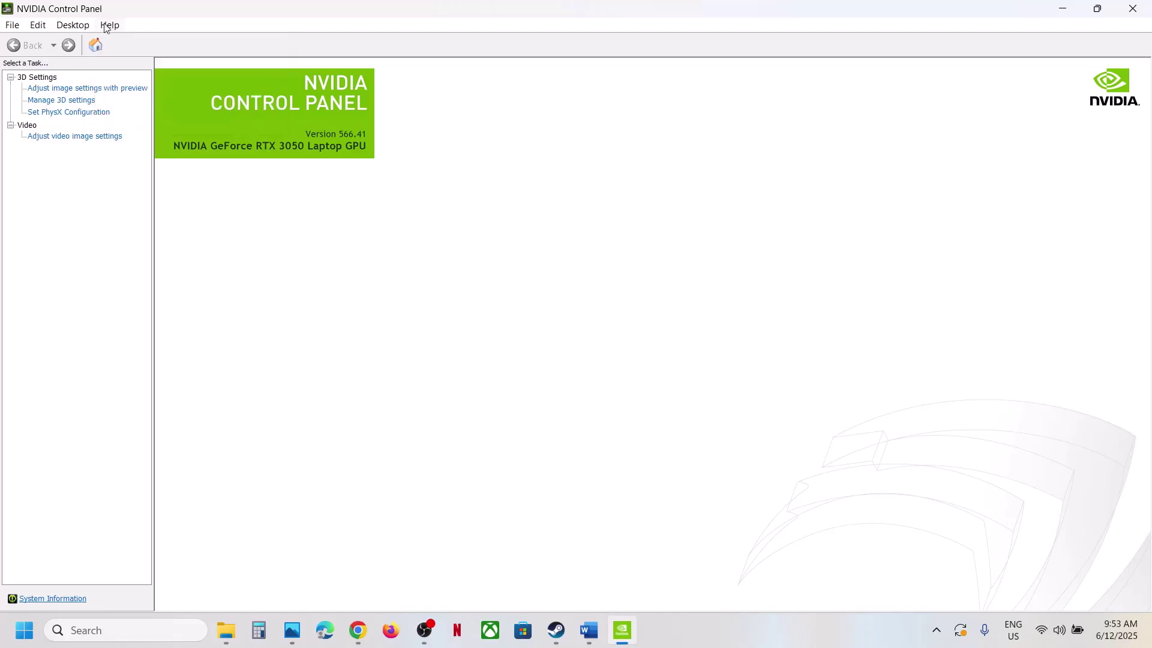
pyautogui.click(110, 25)
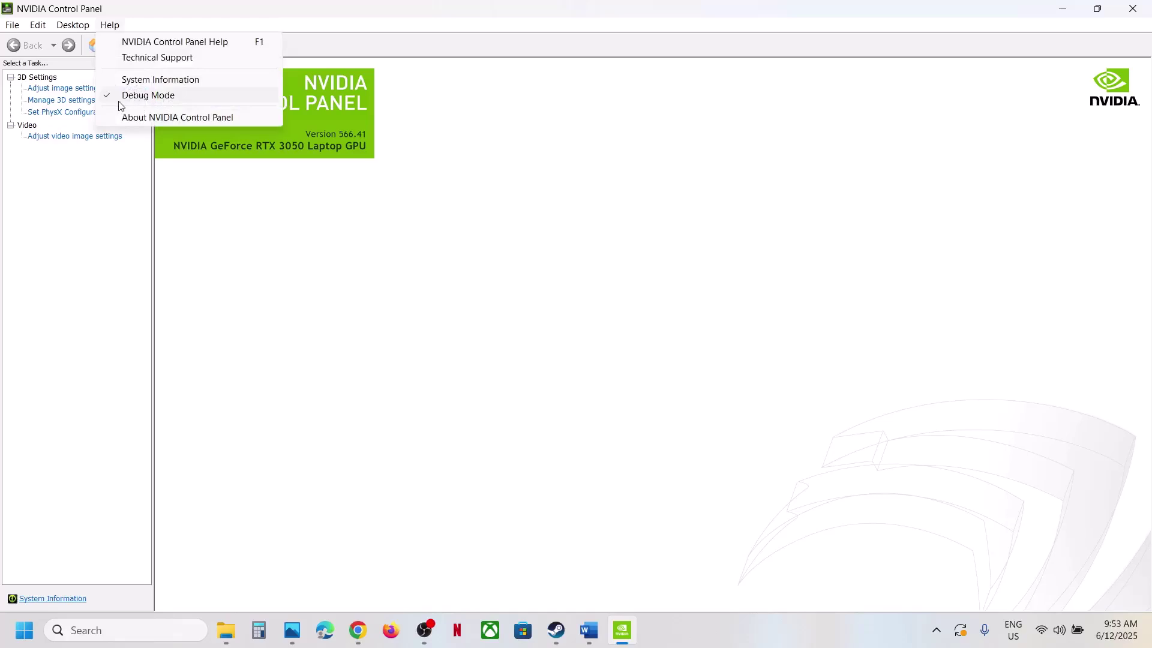
pyautogui.click(578, 270)
pyautogui.click(1134, 8)
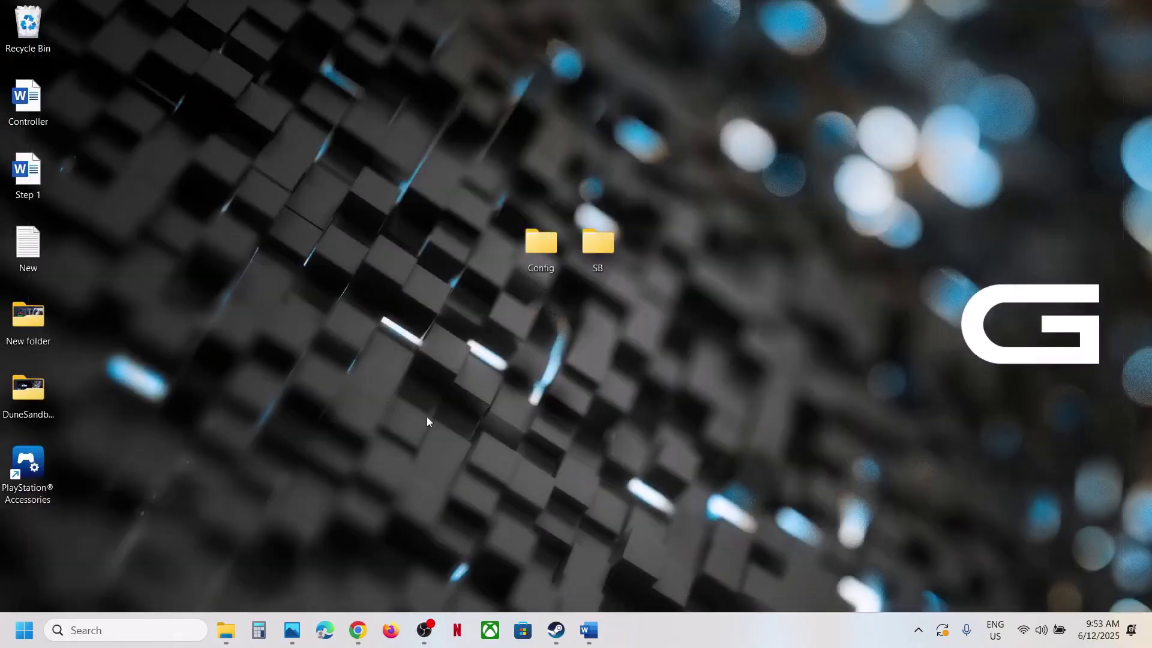
# Return to the Word document and copy the Step 9 text "Install GeForce Hotfix Display Driver version 576.66".
pyautogui.click(589, 630)
pyautogui.scroll(-2, 431, 437)
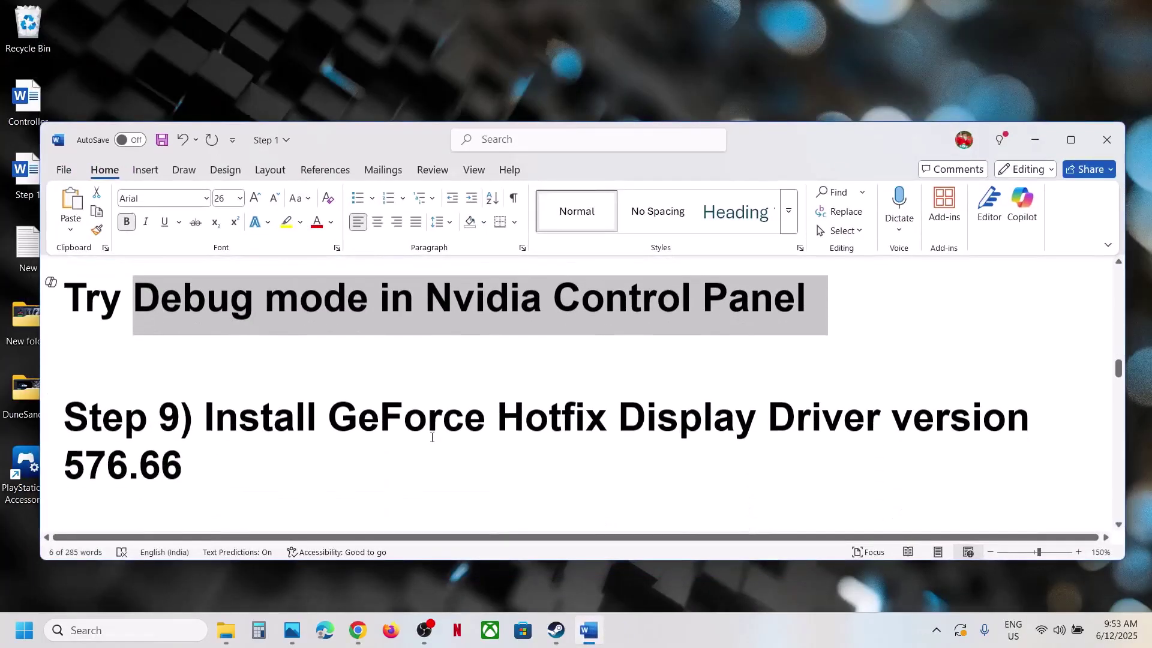
pyautogui.moveTo(203, 420); pyautogui.dragTo(411, 443)
pyautogui.hotkey('ctrl', 'c')
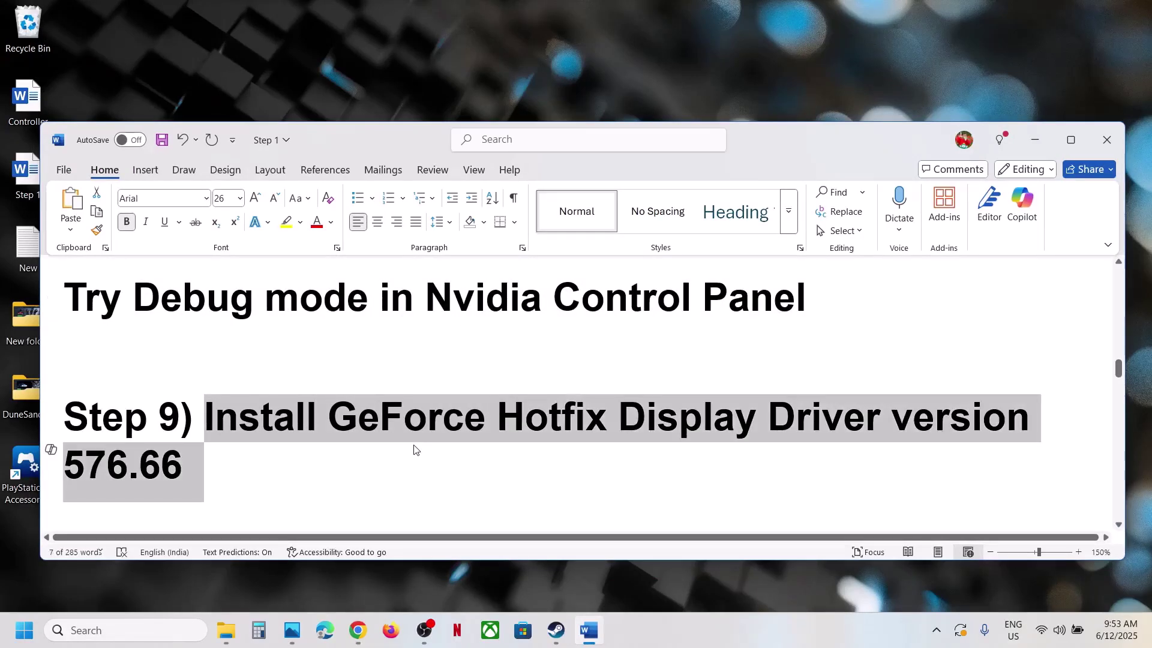
# Switch to Chrome, search Google for the copied text in a new tab, and open NVIDIA's support page for hotfix driver 576.66.
pyautogui.click(359, 630)
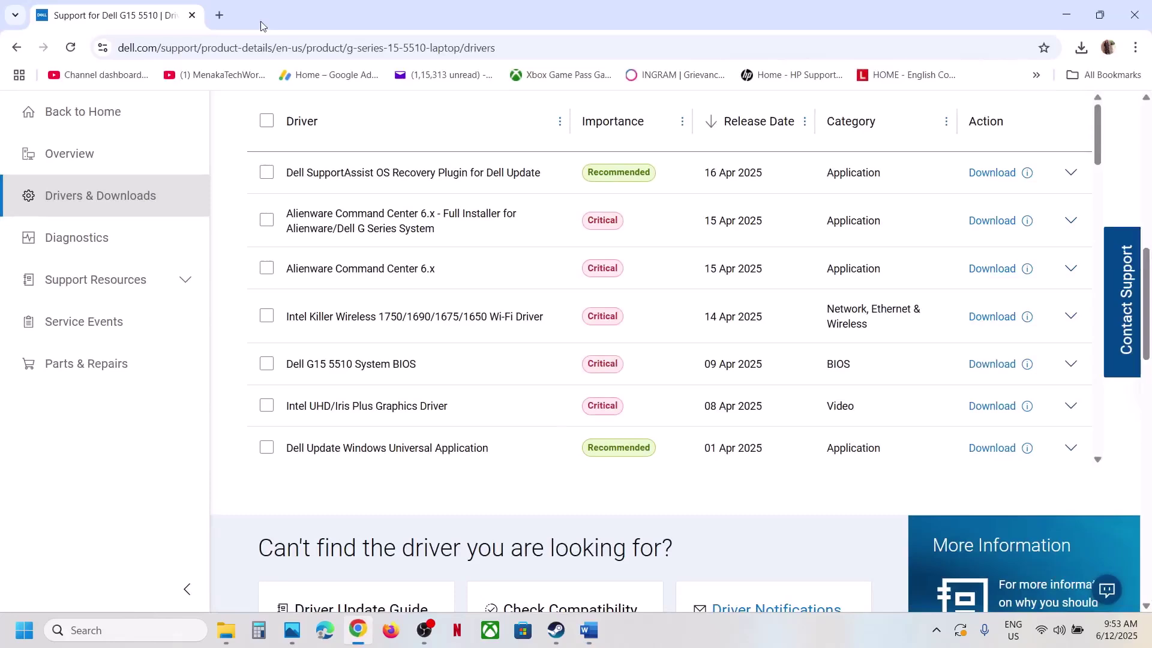
pyautogui.click(219, 15)
pyautogui.hotkey('ctrl', 'v')
pyautogui.press('Return')
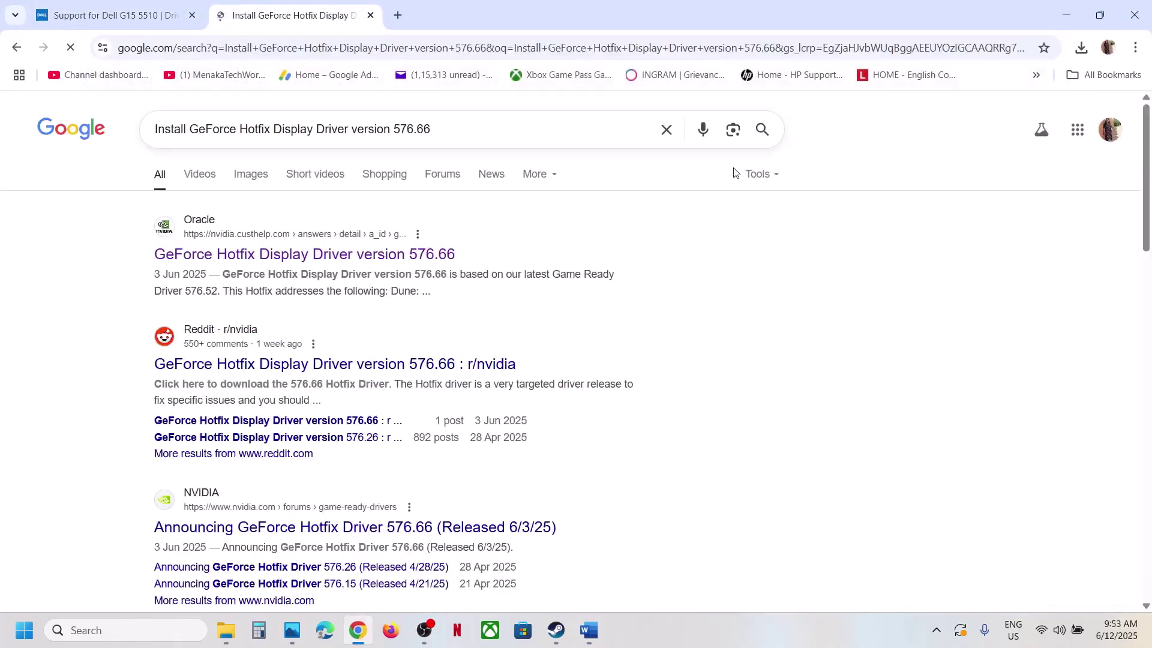
pyautogui.click(246, 257)
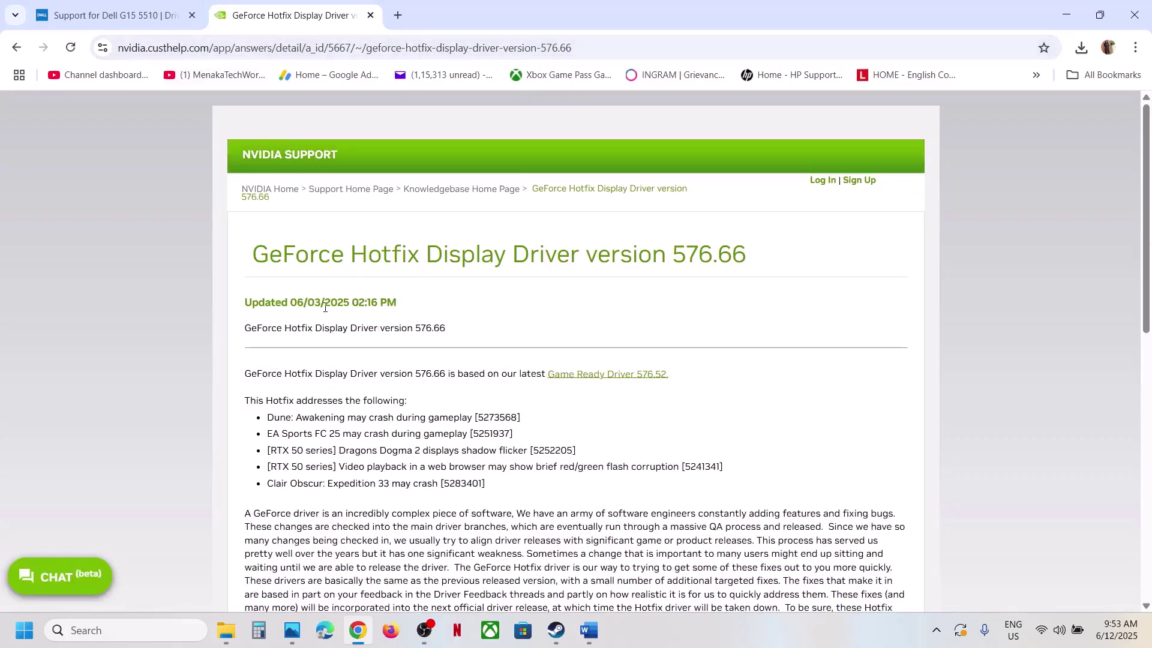
# Review the hotfix article and download GeForce Hotfix display driver version 576.66 for Windows 10 x64 / Windows 11 x64.
pyautogui.scroll(-2, 324, 307)
pyautogui.scroll(1, 665, 254)
pyautogui.moveTo(542, 178); pyautogui.dragTo(839, 186)
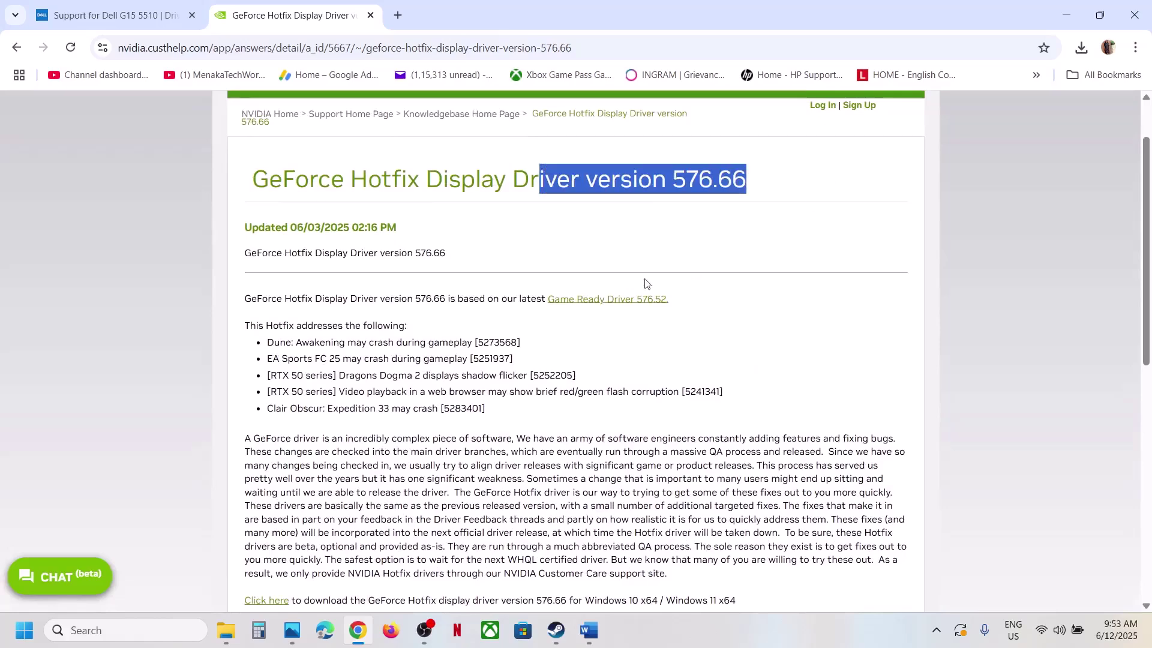
pyautogui.scroll(-6, 377, 352)
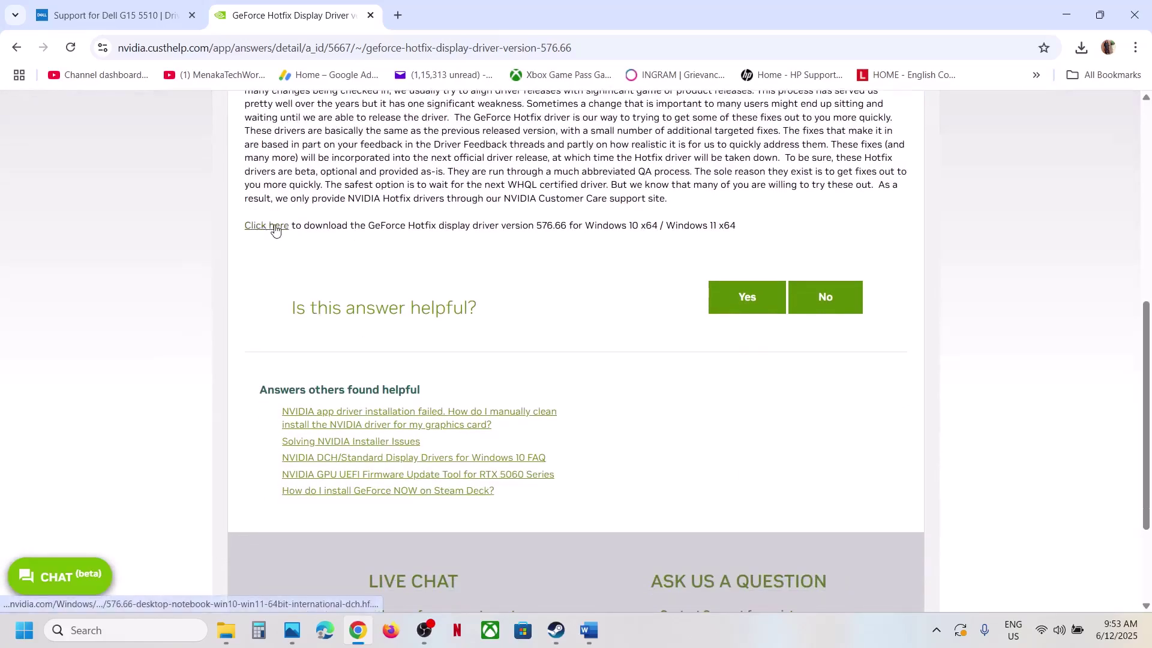
pyautogui.click(269, 229)
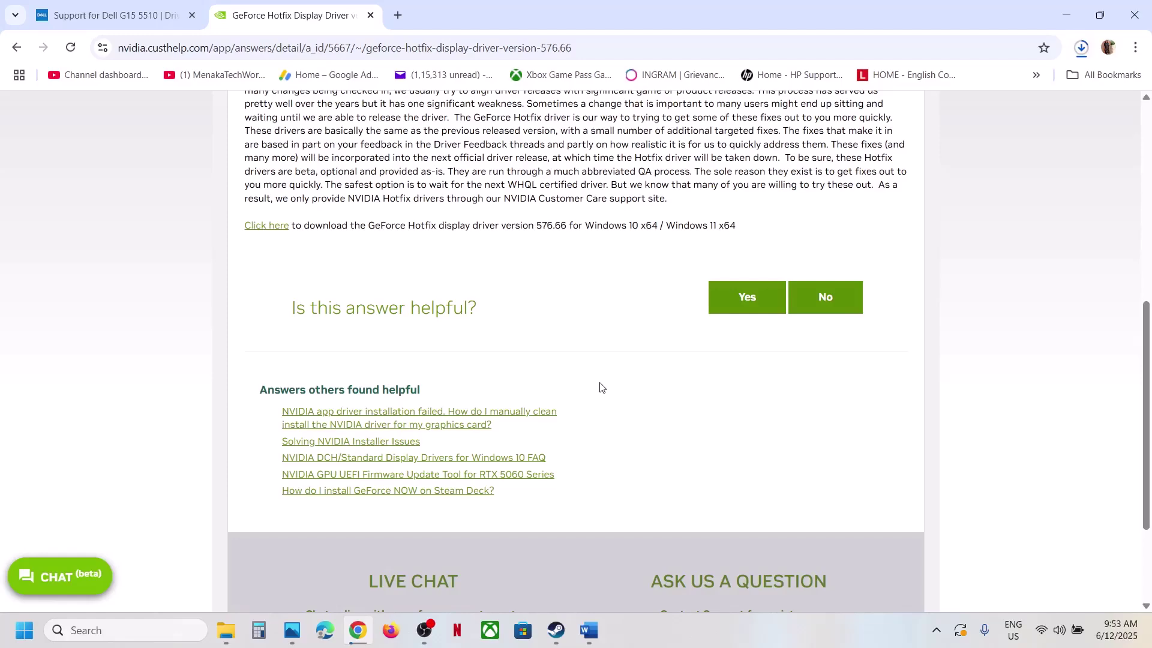
# Return to the Word document and highlight the Step 10 text "Run the game on dedicated graphics card".
pyautogui.click(591, 629)
pyautogui.scroll(-3, 339, 423)
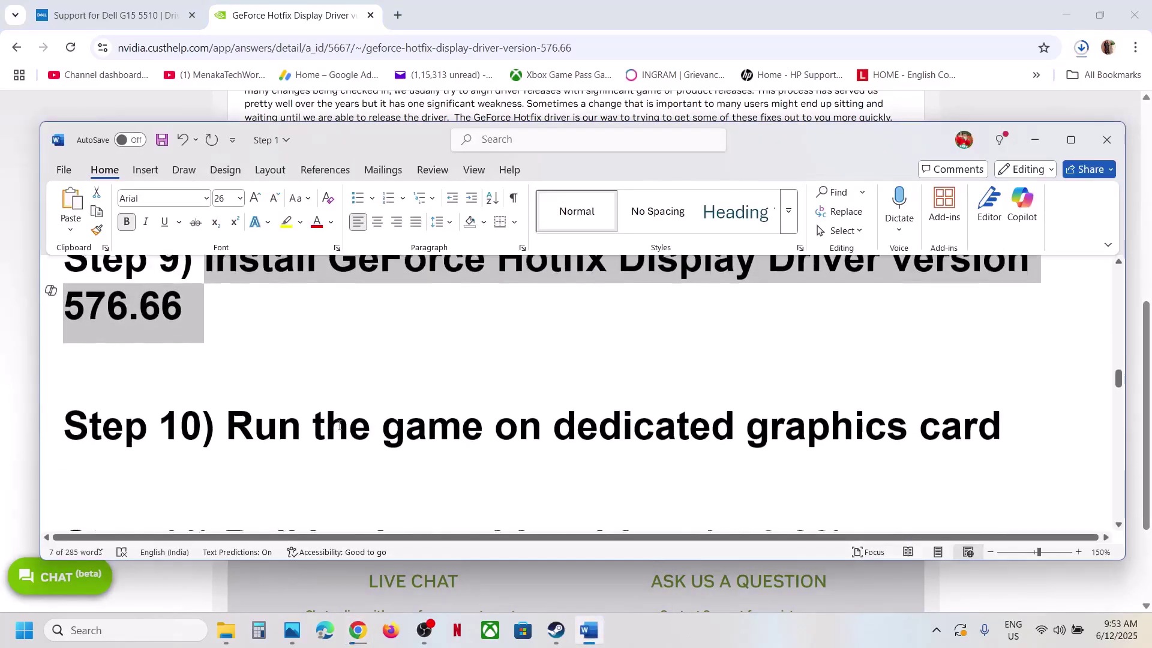
pyautogui.moveTo(229, 414); pyautogui.dragTo(1008, 426)
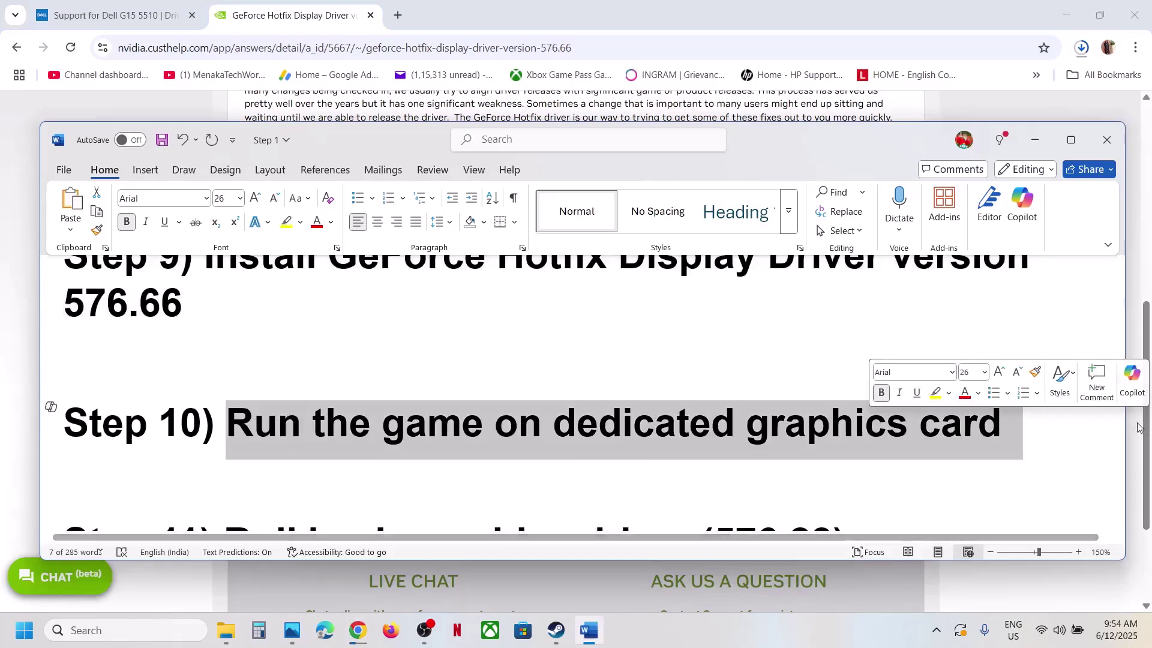
# Leave the document and open the Windows Graphics settings by searching for "gra".
pyautogui.hotkey('alt', 'Tab')
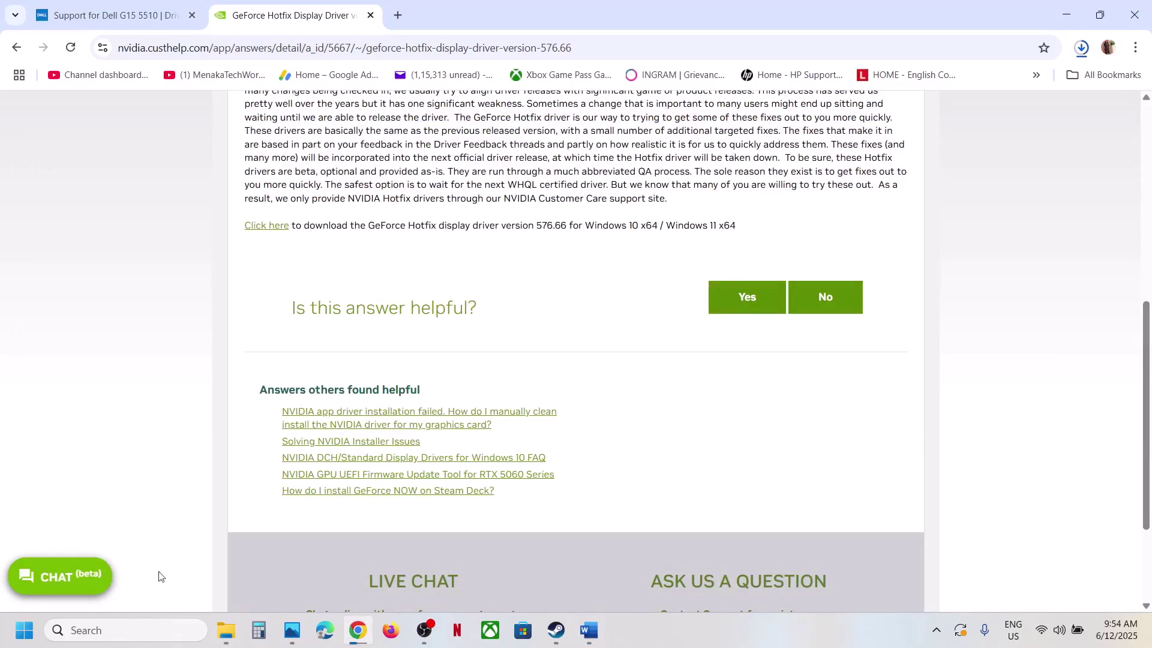
pyautogui.click(154, 630)
pyautogui.write('gra')
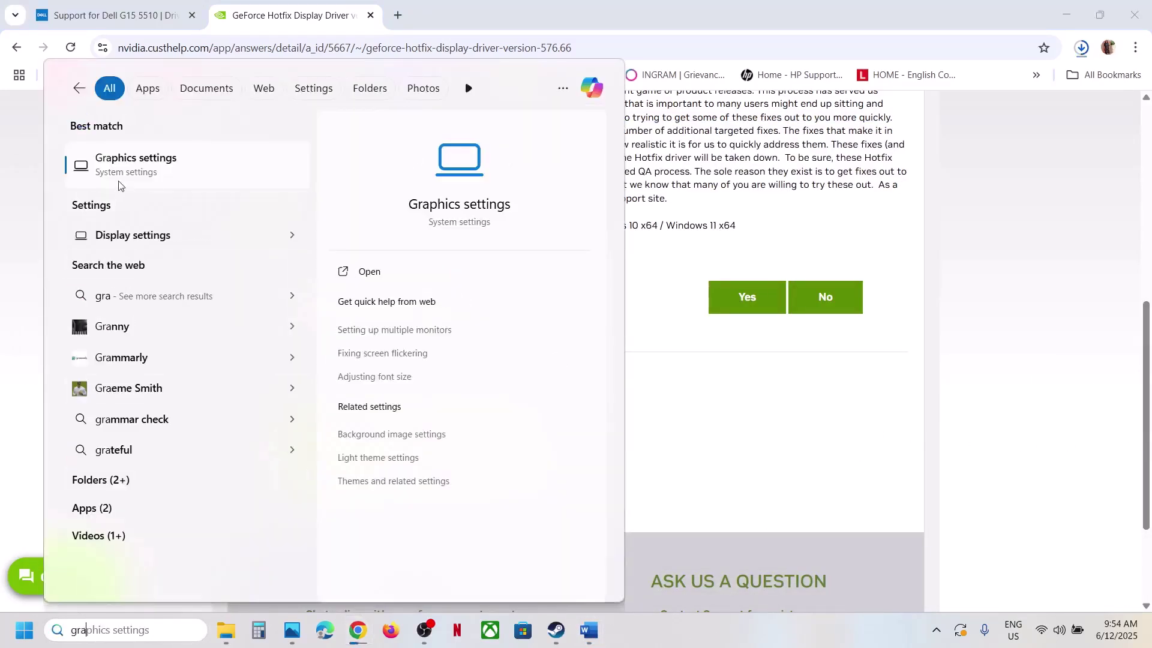
pyautogui.click(118, 185)
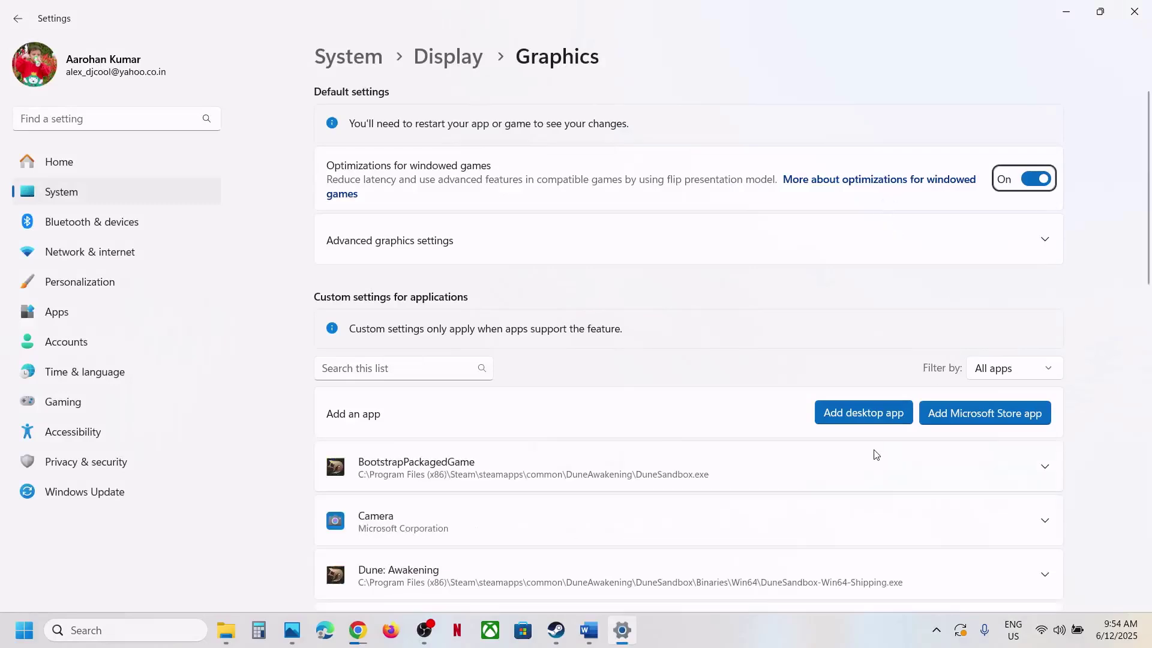
# Add the SB application from the StellarBlade folder in steamapps\common as a desktop app with custom graphics settings.
pyautogui.click(844, 413)
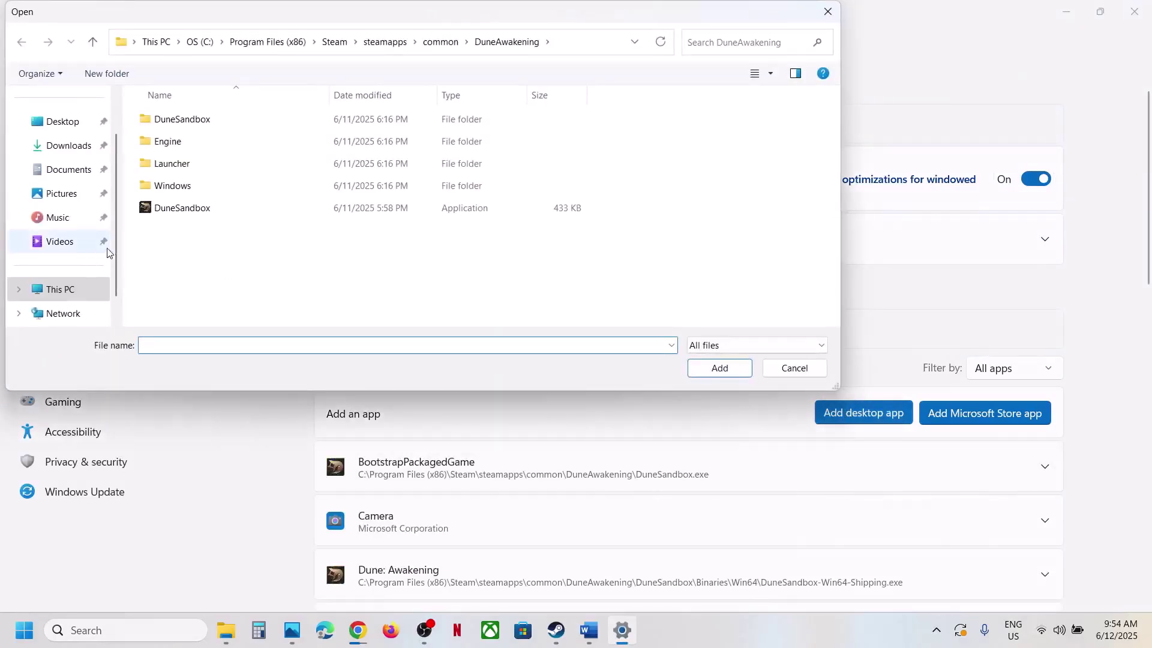
pyautogui.click(416, 41)
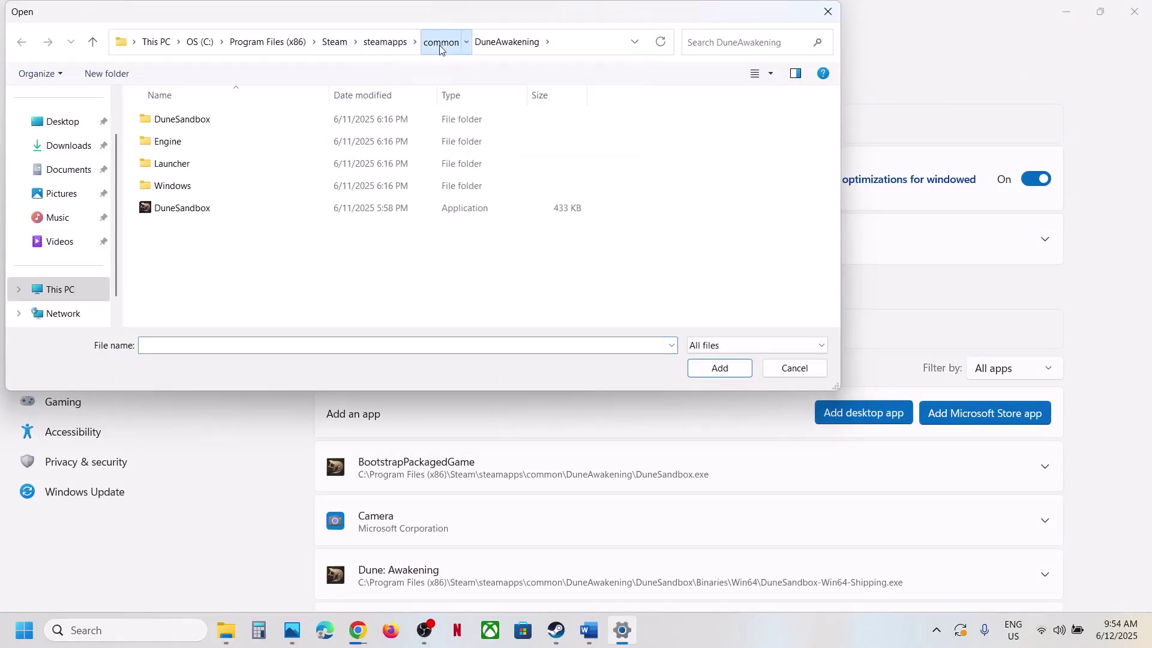
pyautogui.click(441, 47)
pyautogui.doubleClick(180, 230)
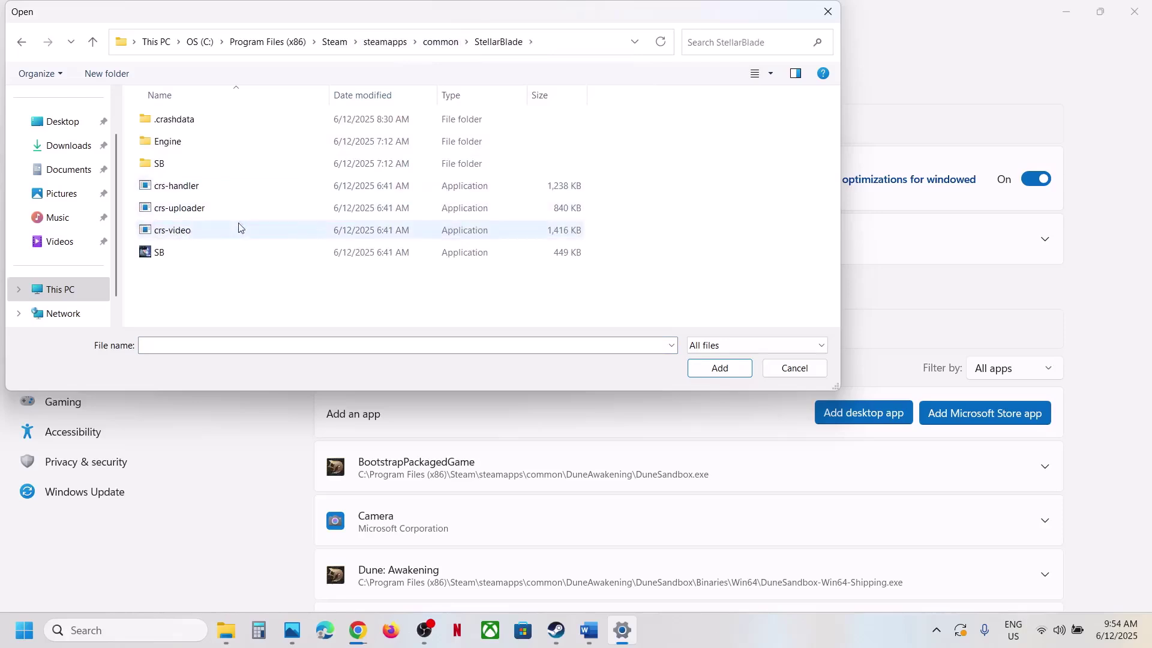
pyautogui.click(188, 254)
pyautogui.click(717, 368)
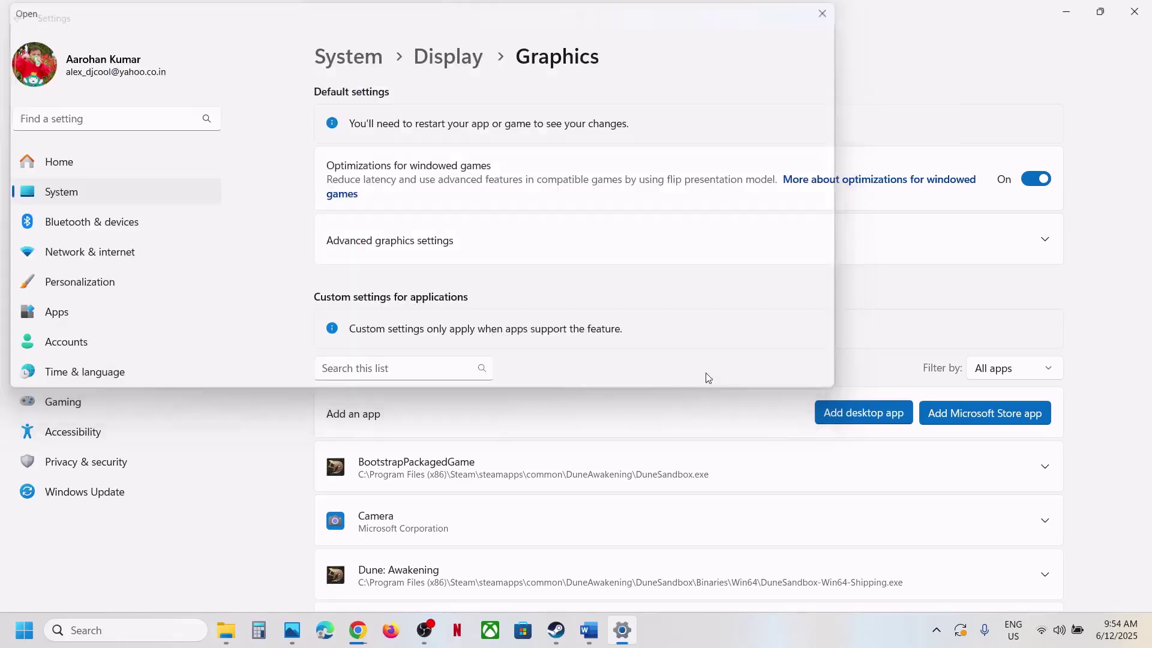
# Set the GPU preference of Stellar Blade (SB.exe) to High Performance (NVIDIA GeForce RTX 3050 Laptop GPU).
pyautogui.scroll(-5, 592, 360)
pyautogui.scroll(-3, 592, 358)
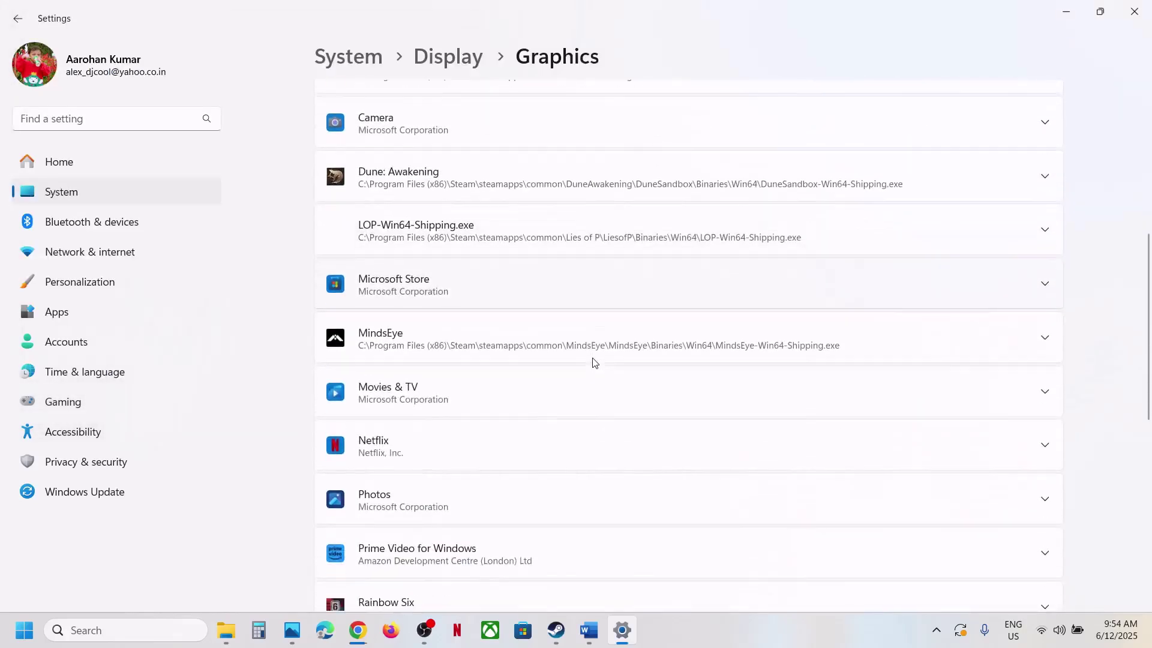
pyautogui.scroll(1, 594, 362)
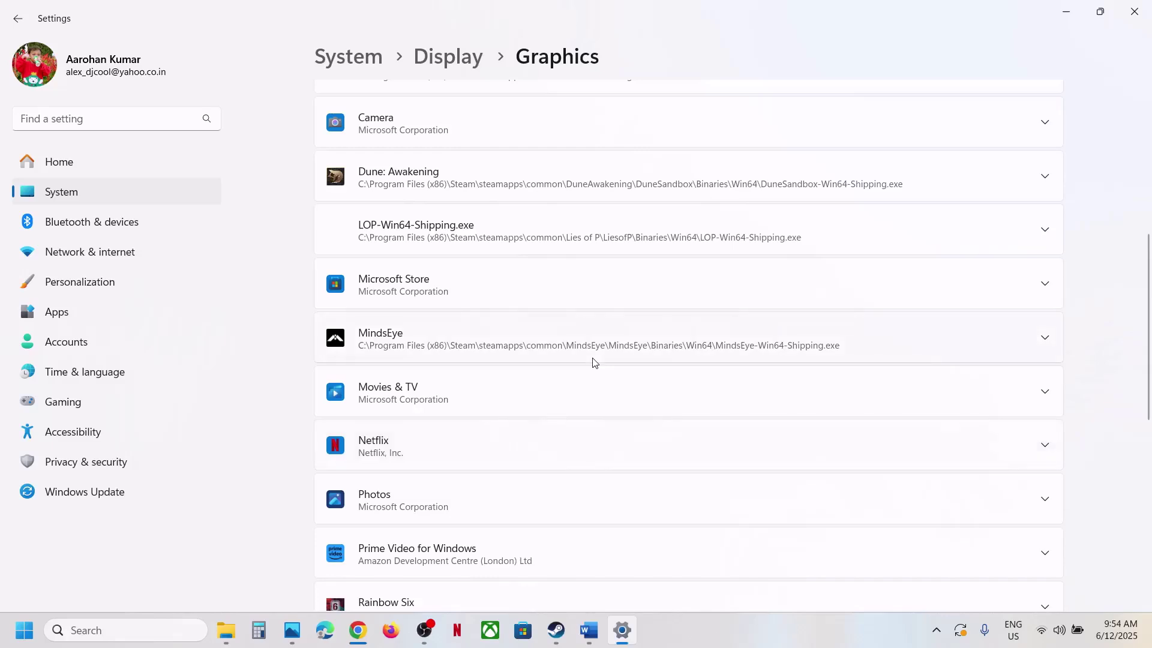
pyautogui.scroll(-3, 604, 365)
pyautogui.scroll(-3, 604, 365)
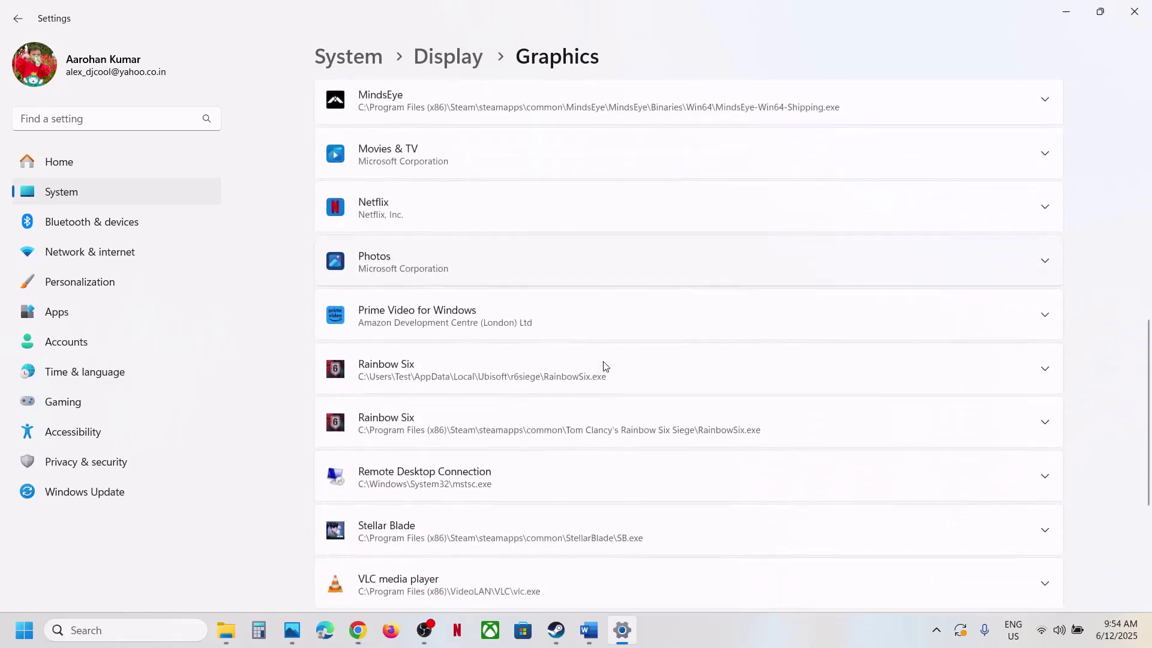
pyautogui.scroll(-2, 612, 458)
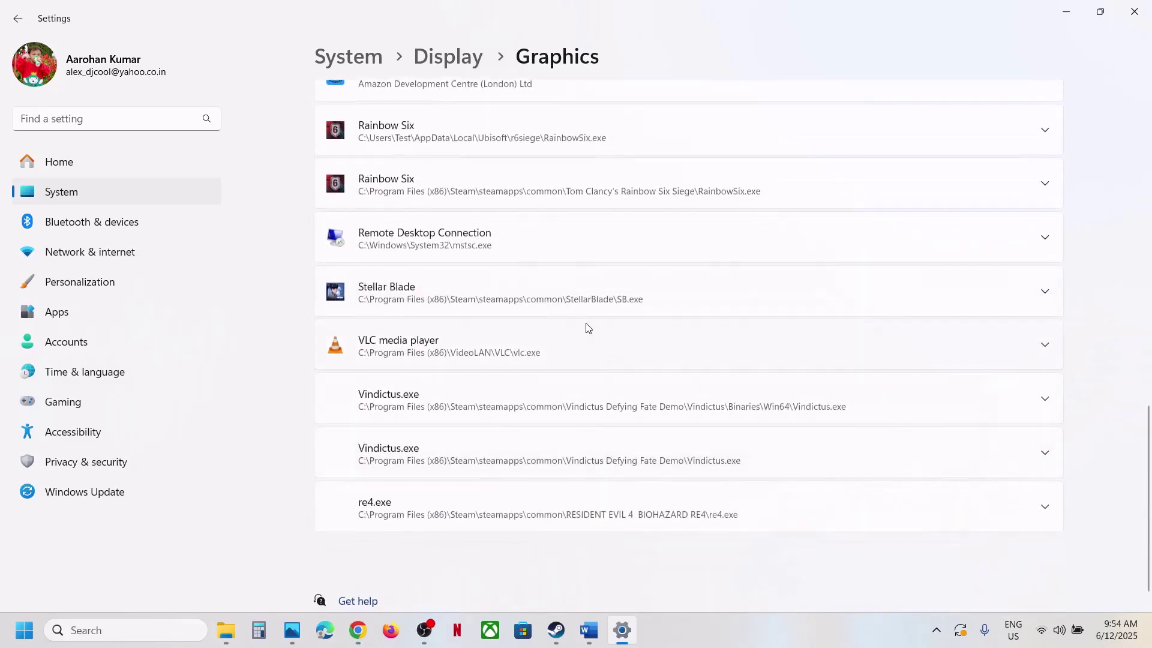
pyautogui.click(574, 309)
pyautogui.click(940, 343)
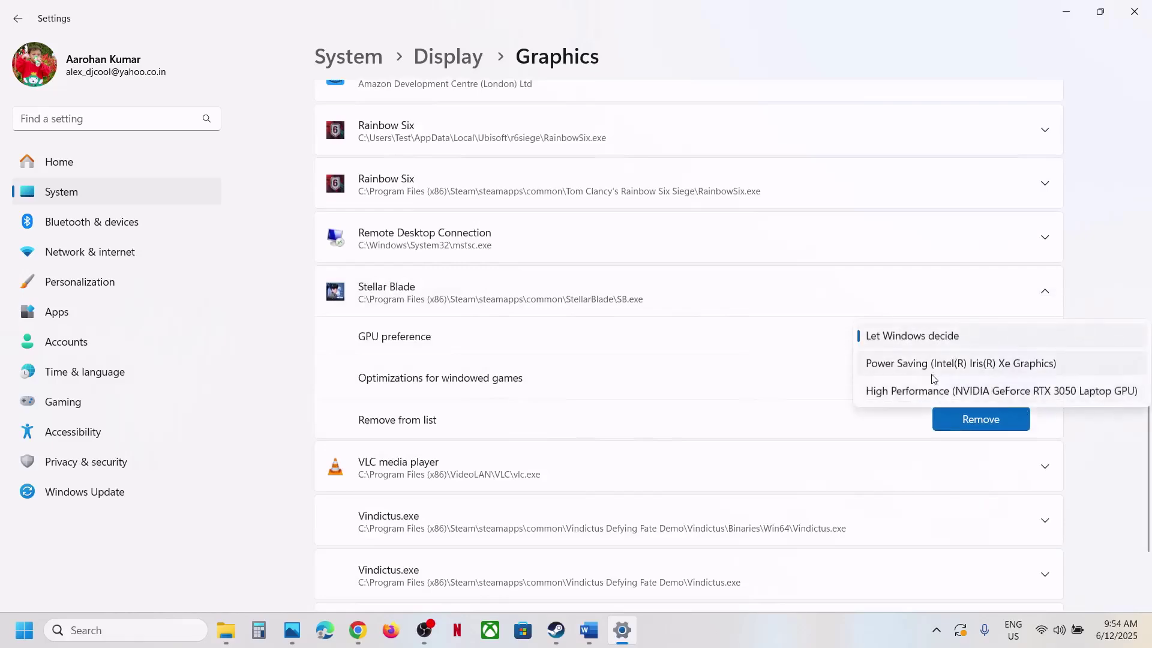
pyautogui.click(956, 390)
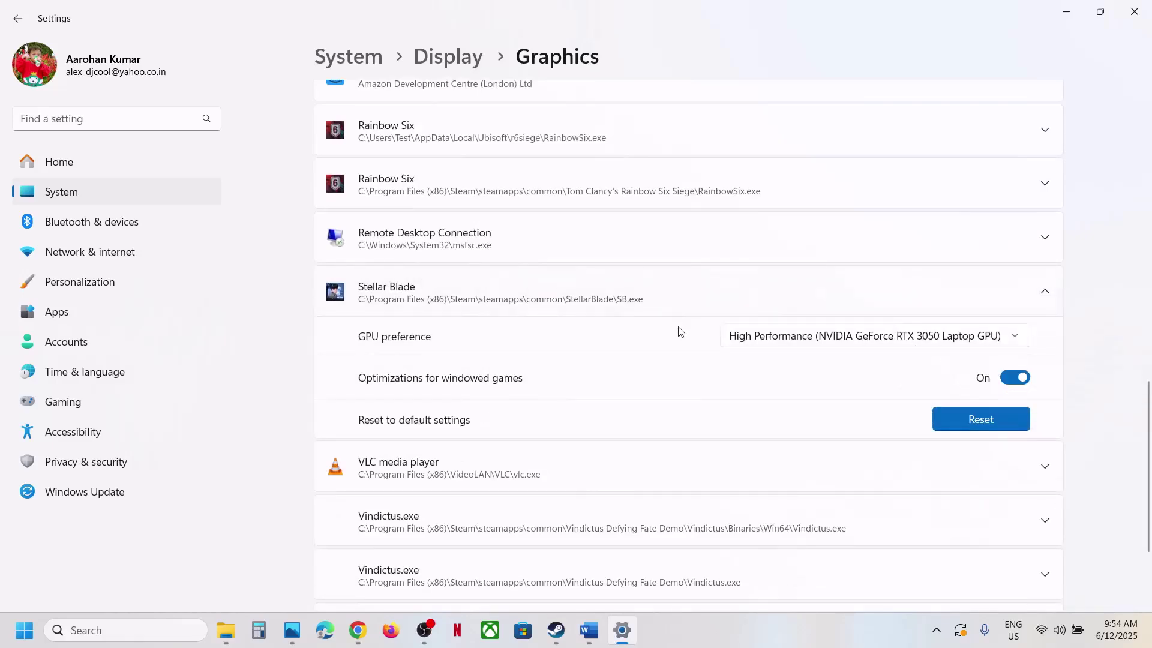
# Add the SB-Win64-Shipping application from StellarBlade\SB\Binaries\Win64 as another desktop app in the custom graphics list.
pyautogui.scroll(10, 681, 329)
pyautogui.click(880, 412)
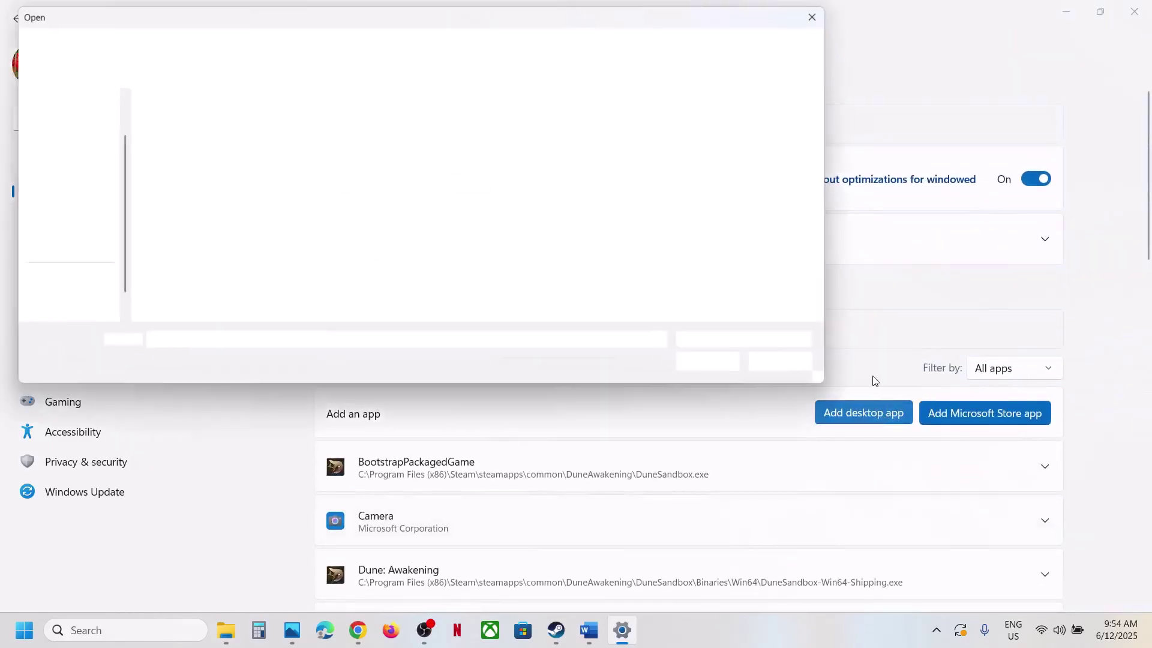
pyautogui.doubleClick(172, 164)
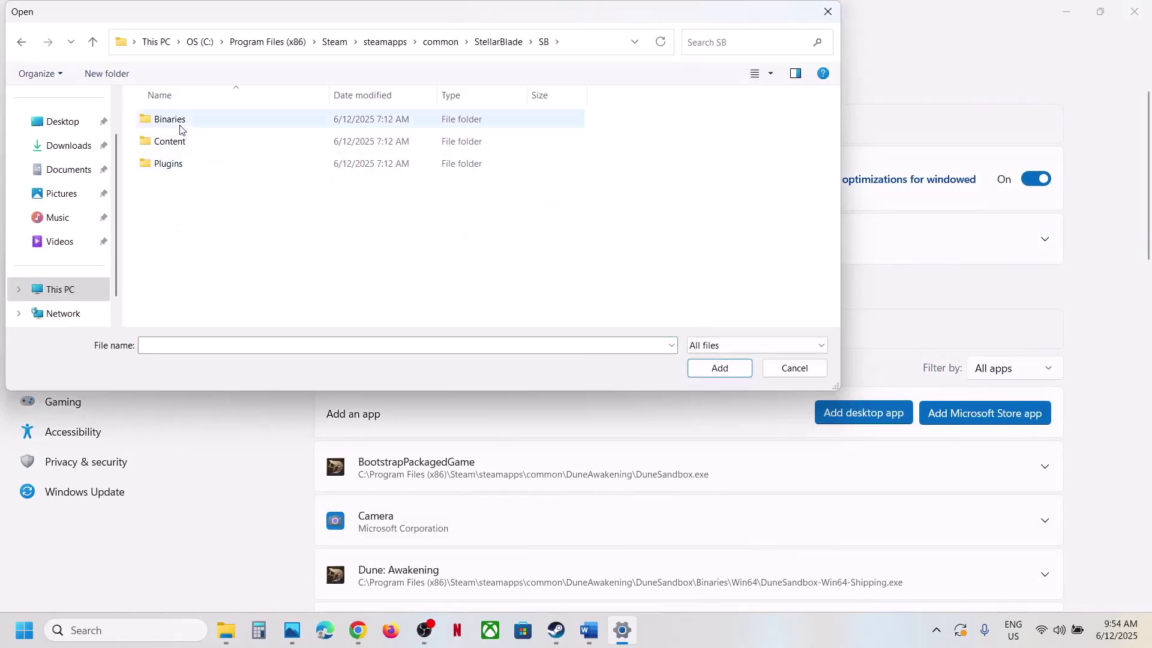
pyautogui.doubleClick(175, 121)
pyautogui.click(179, 123)
pyautogui.doubleClick(179, 123)
pyautogui.click(207, 213)
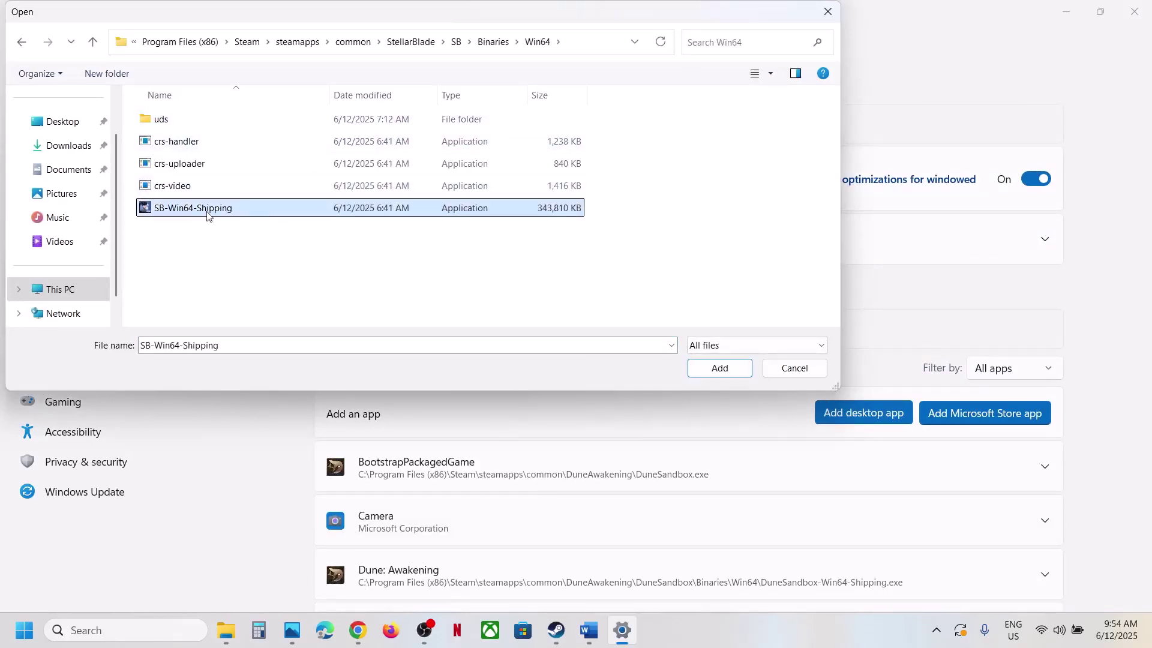
pyautogui.click(720, 367)
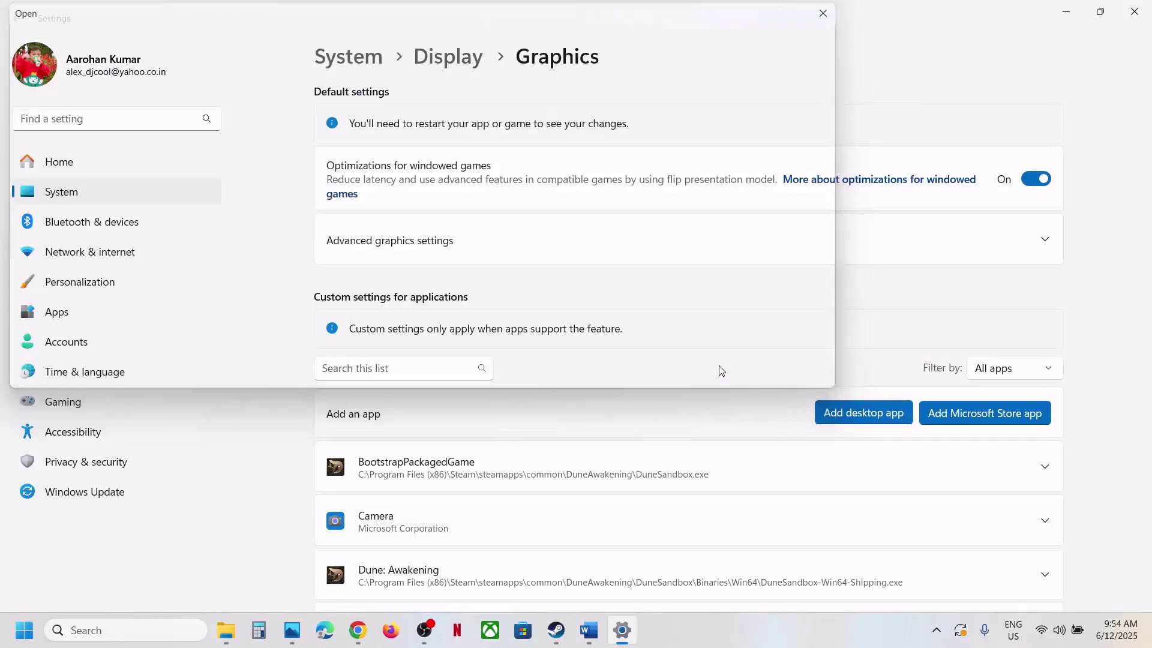
# Set the GPU preference of the Stellar Blade SB-Win64-Shipping.exe entry to High Performance (NVIDIA GeForce RTX 3050 Laptop GPU) and close Settings.
pyautogui.scroll(-3, 622, 413)
pyautogui.scroll(-12, 622, 413)
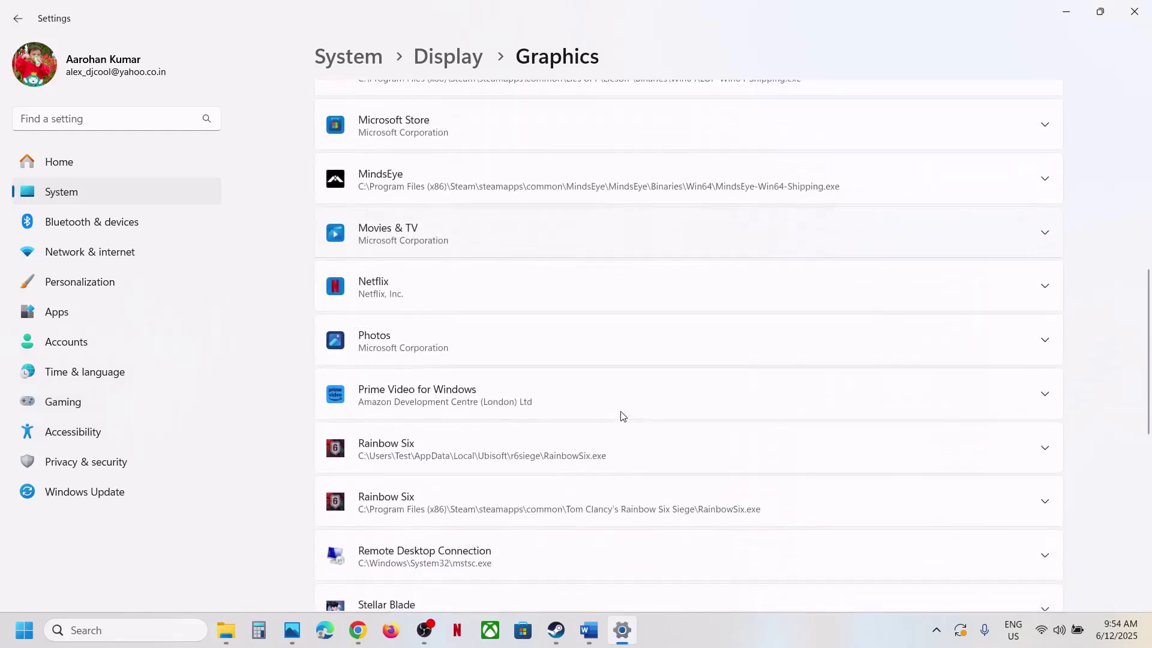
pyautogui.click(540, 373)
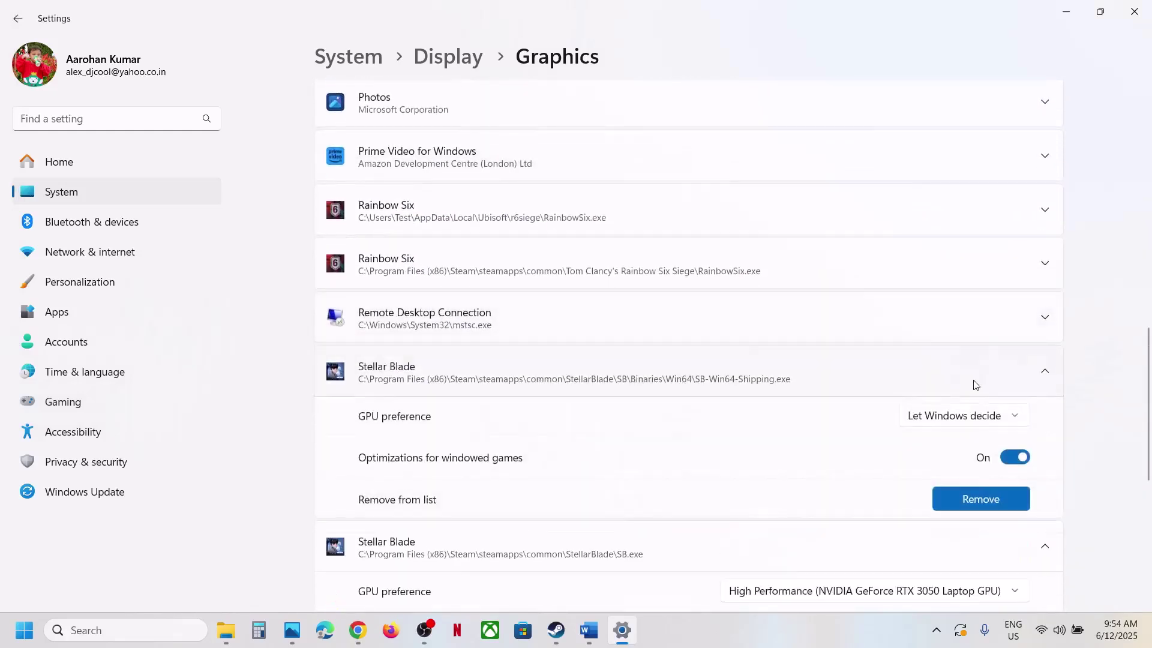
pyautogui.scroll(-2, 780, 372)
pyautogui.click(963, 341)
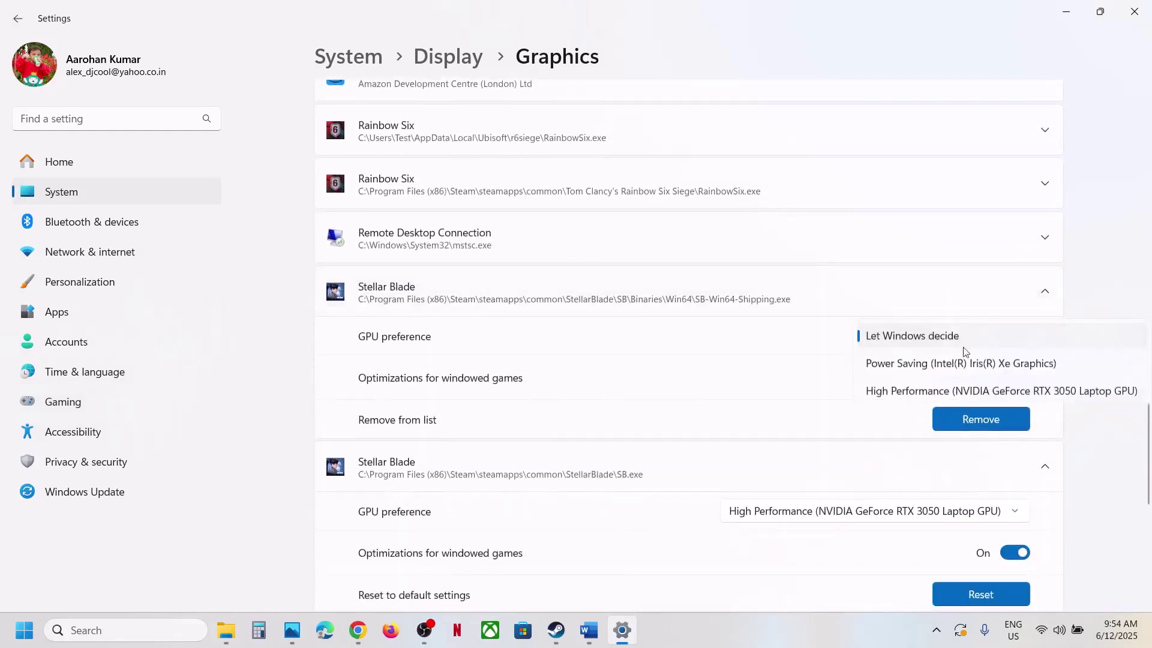
pyautogui.click(946, 393)
pyautogui.click(1134, 12)
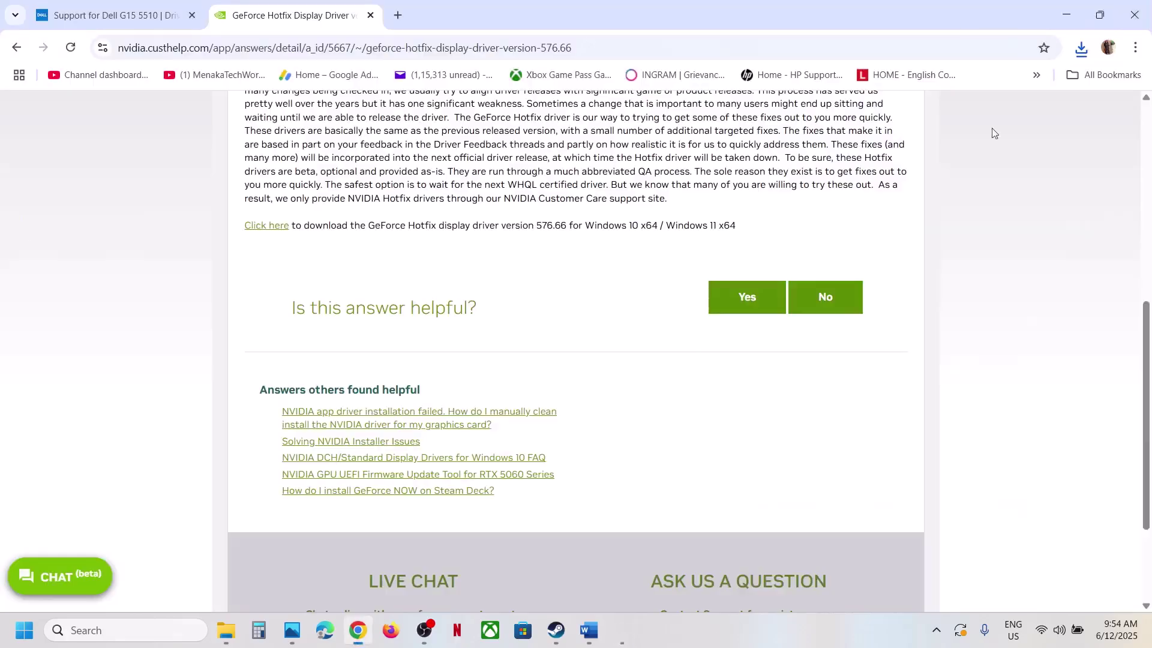
# Return to the Word troubleshooting document over Steam and highlight Step 11, "Roll back graphics driver (576.28)".
pyautogui.click(556, 630)
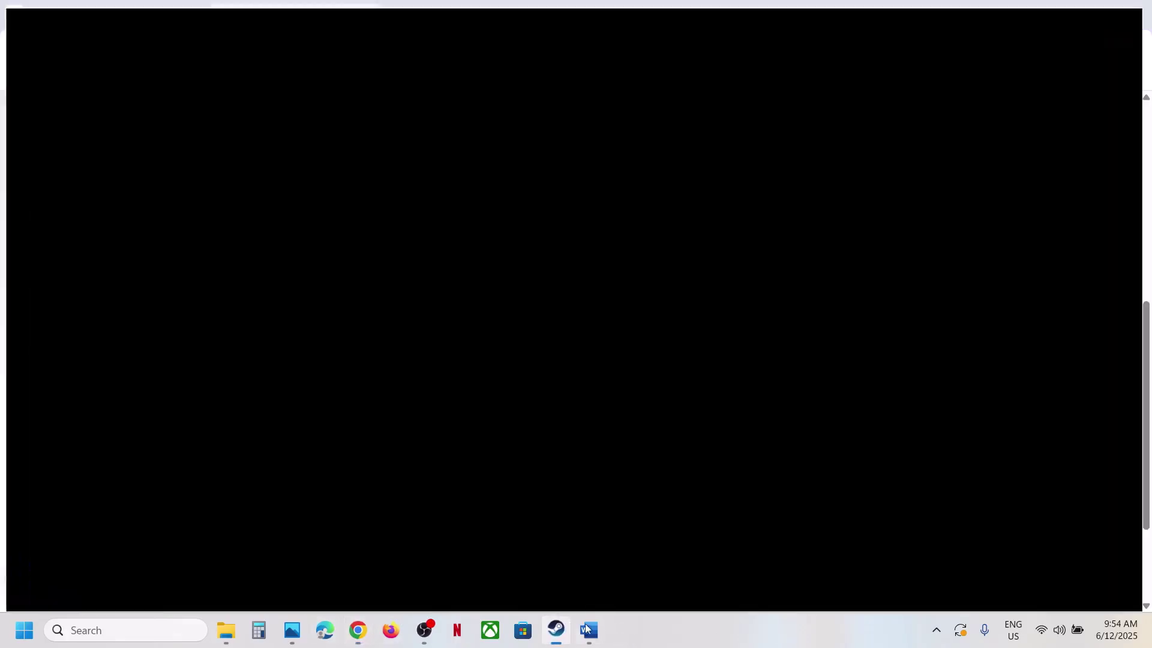
pyautogui.click(594, 632)
pyautogui.scroll(-3, 419, 414)
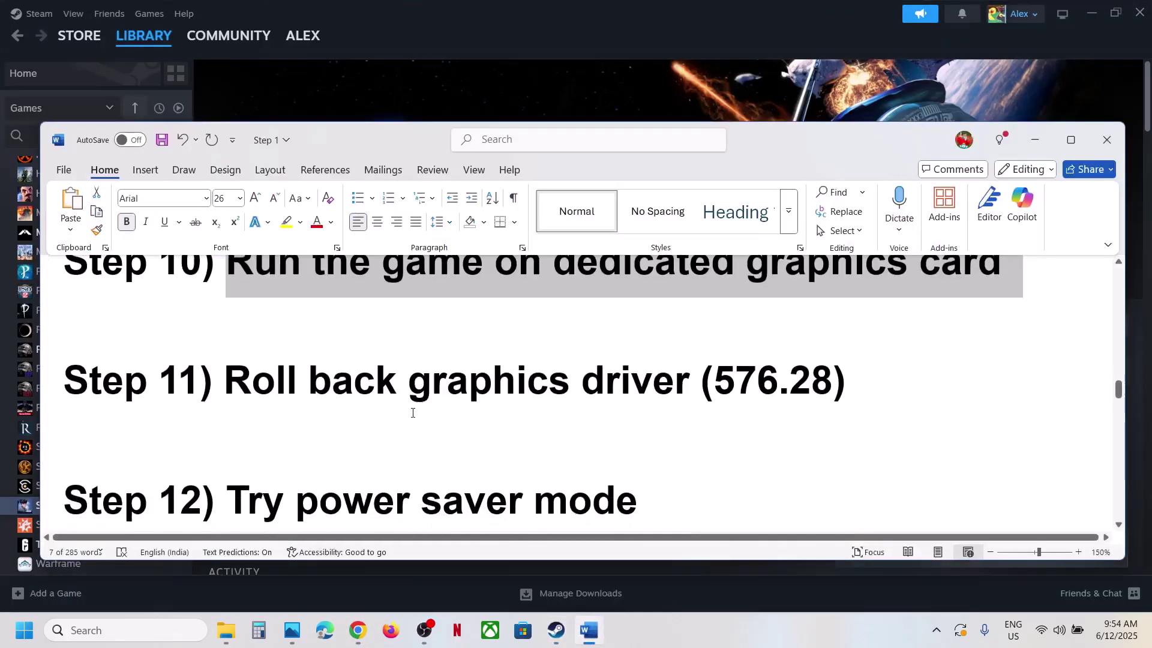
pyautogui.scroll(1, 609, 437)
pyautogui.moveTo(882, 429); pyautogui.dragTo(60, 434)
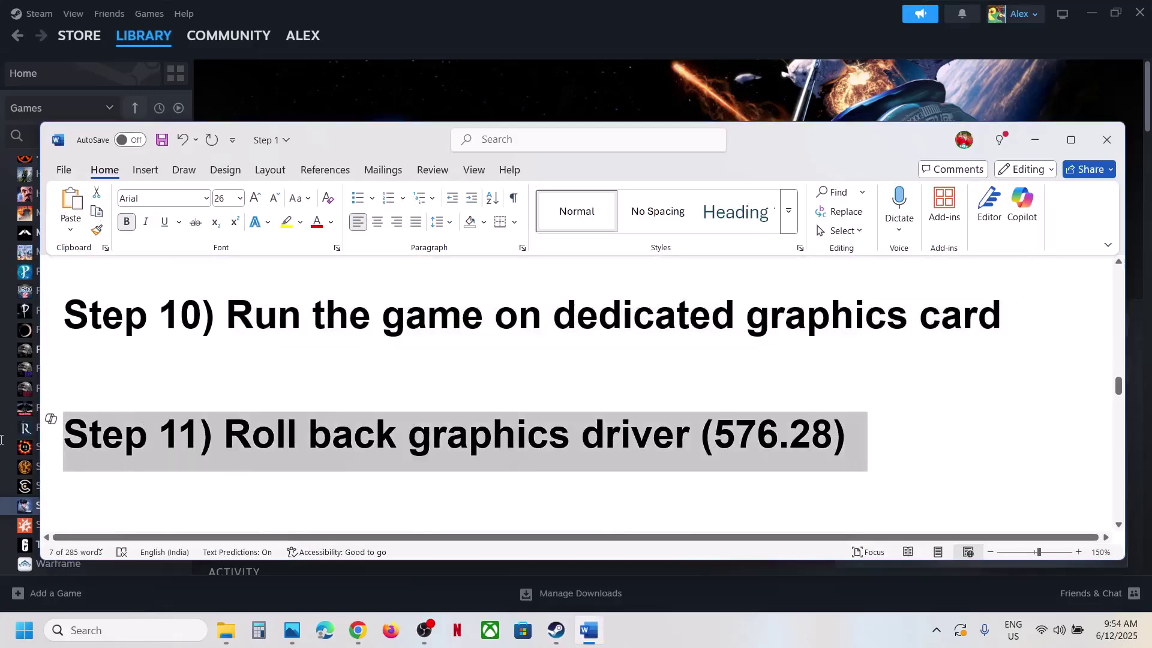
# Open the NVIDIA driver download page in Chrome using the nvidia.com/Download link given in the document.
pyautogui.scroll(5, 559, 416)
pyautogui.scroll(3, 561, 414)
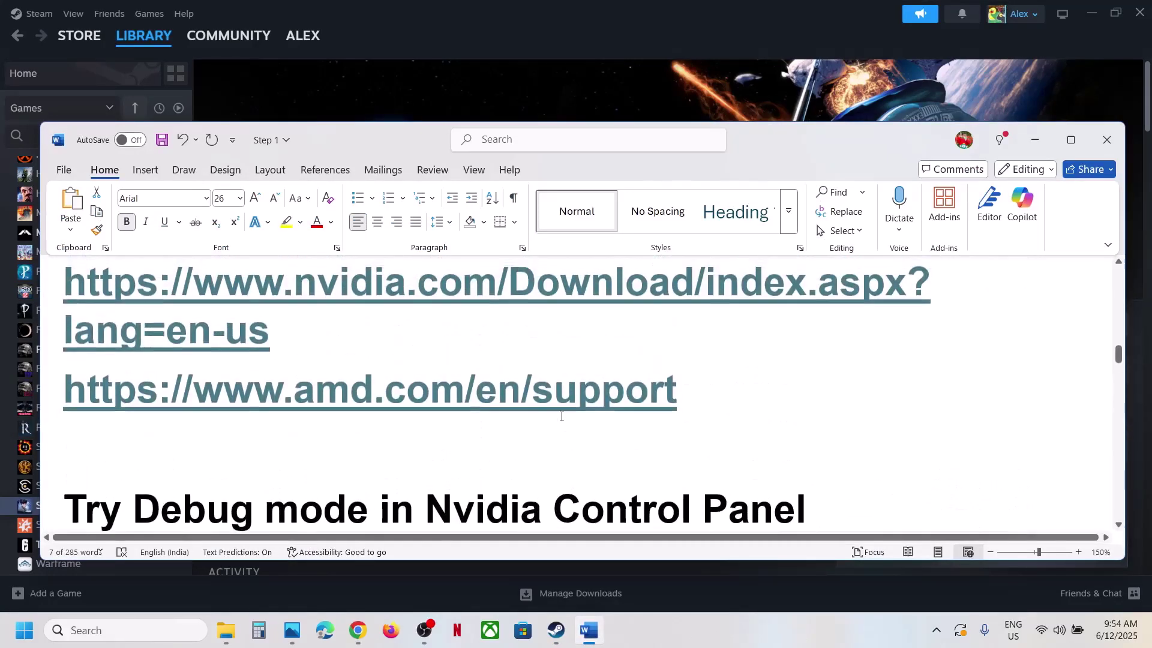
pyautogui.scroll(1, 684, 398)
pyautogui.keyDown('ctrl'); pyautogui.click(266, 386); pyautogui.keyUp('ctrl')
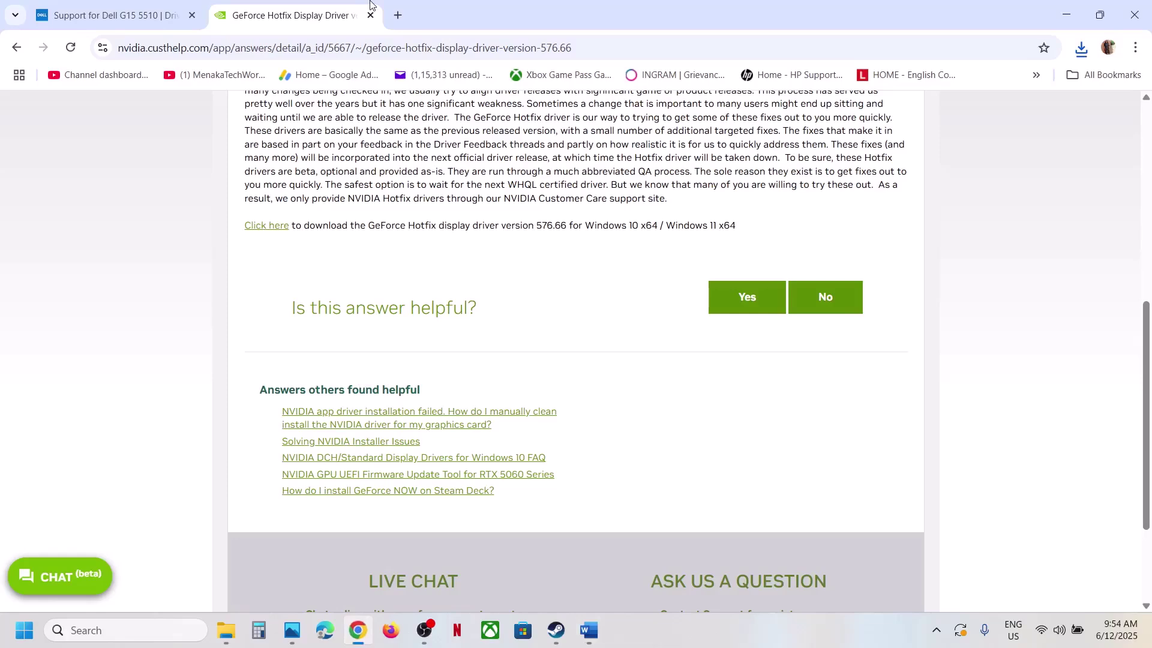
pyautogui.click(397, 15)
pyautogui.write('https://www.nvidia.com/Download/index.aspx?lang=en-us')
pyautogui.press('Return')
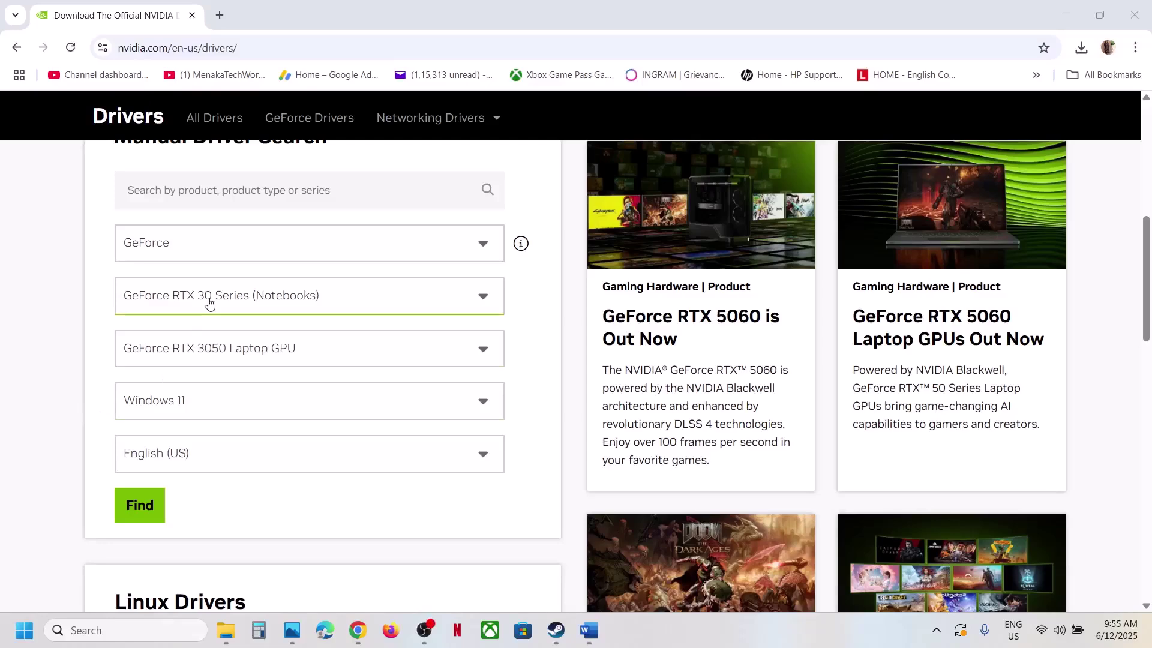
# Find the Windows 11 drivers for the GeForce RTX 3050 Laptop GPU and expand the list of more versions.
pyautogui.click(141, 506)
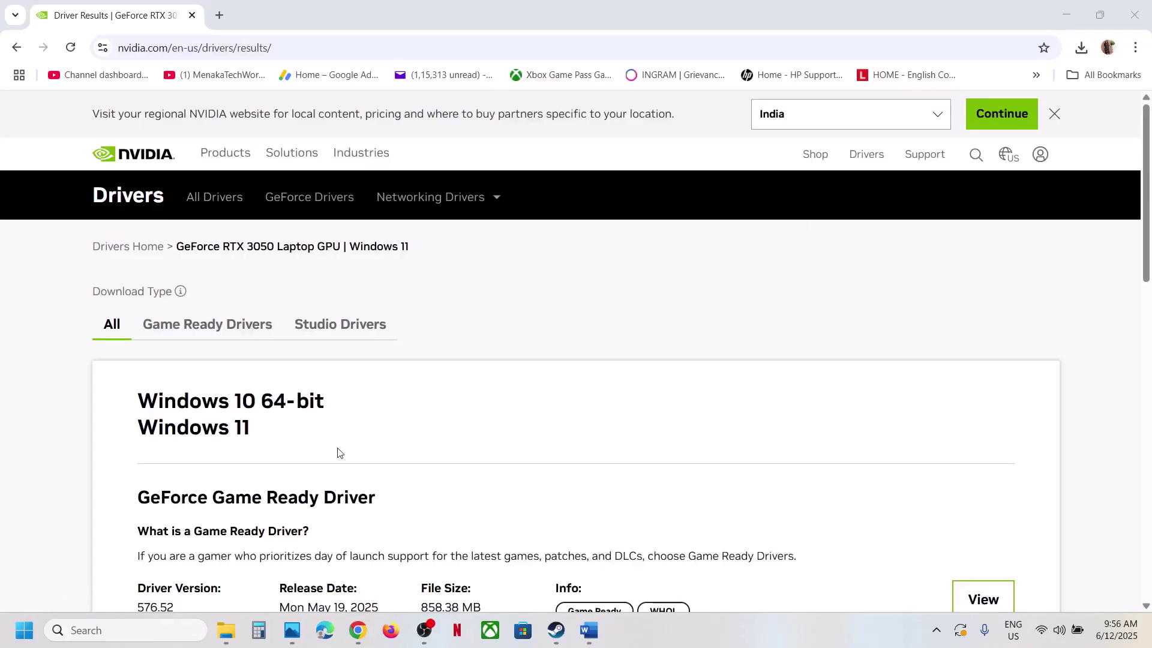
pyautogui.scroll(-9, 340, 453)
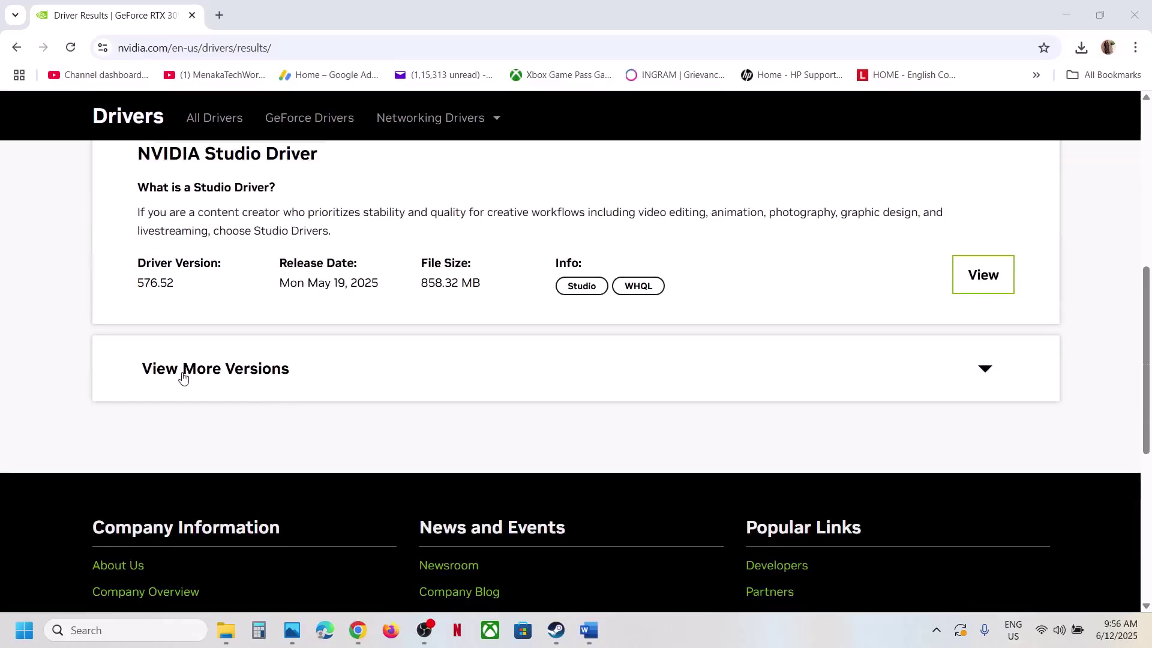
pyautogui.click(182, 377)
pyautogui.scroll(-2, 300, 379)
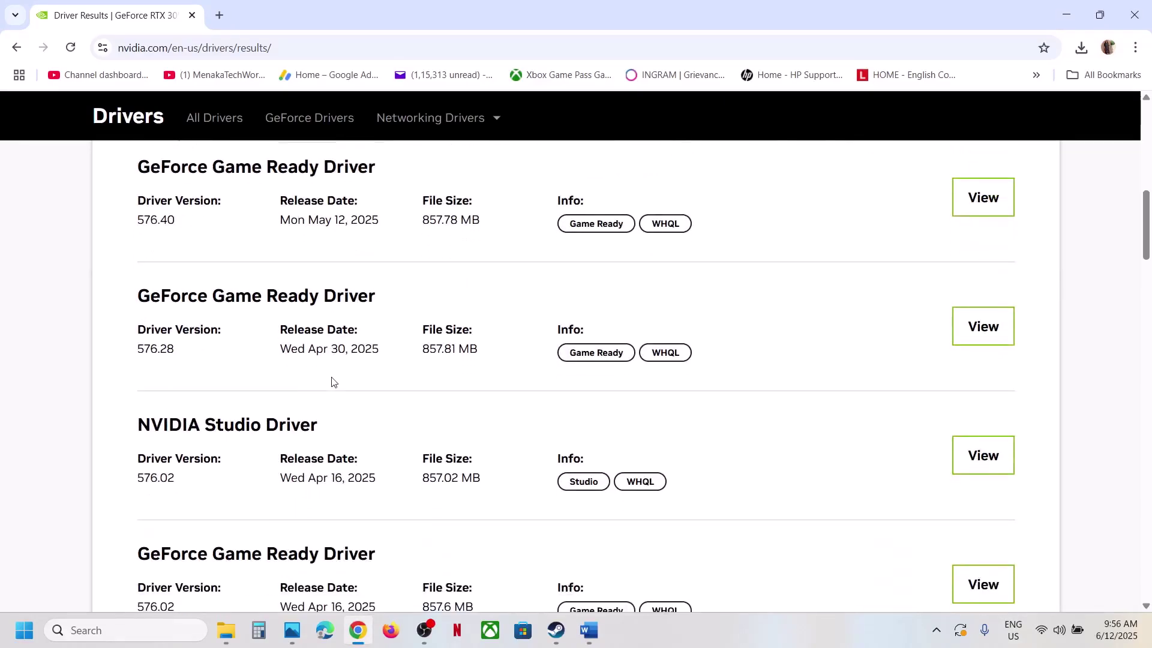
# Highlight the driver version 576.28 in Step 11 of the Word document and return to the NVIDIA driver results.
pyautogui.click(589, 636)
pyautogui.scroll(-10, 604, 475)
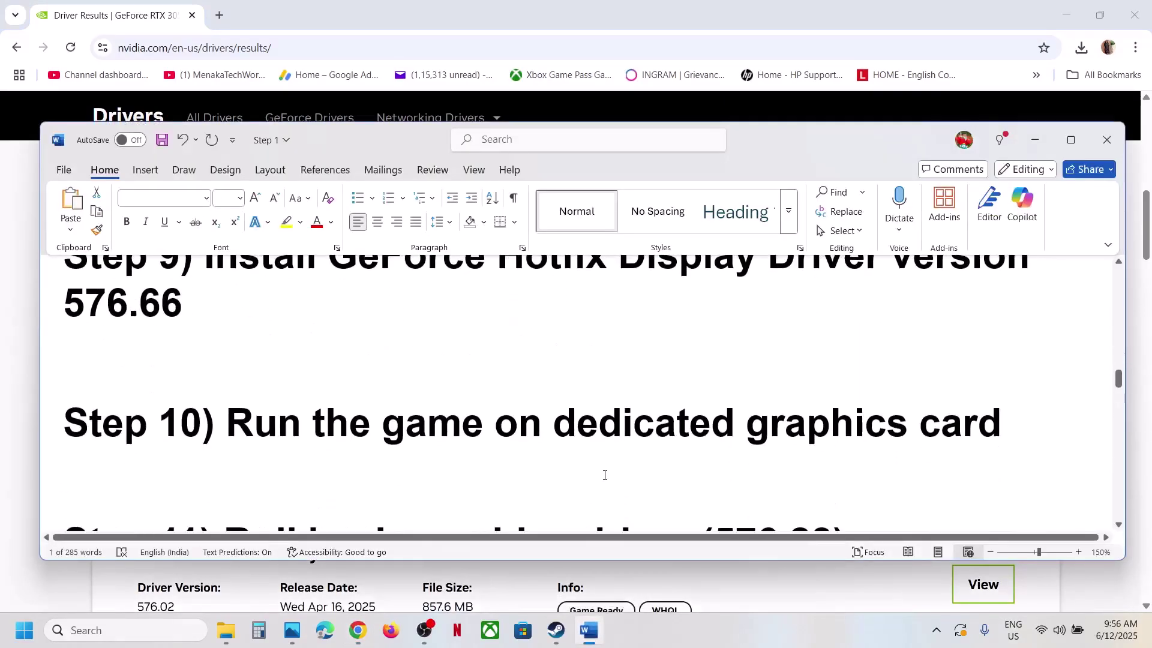
pyautogui.moveTo(722, 443); pyautogui.dragTo(846, 443)
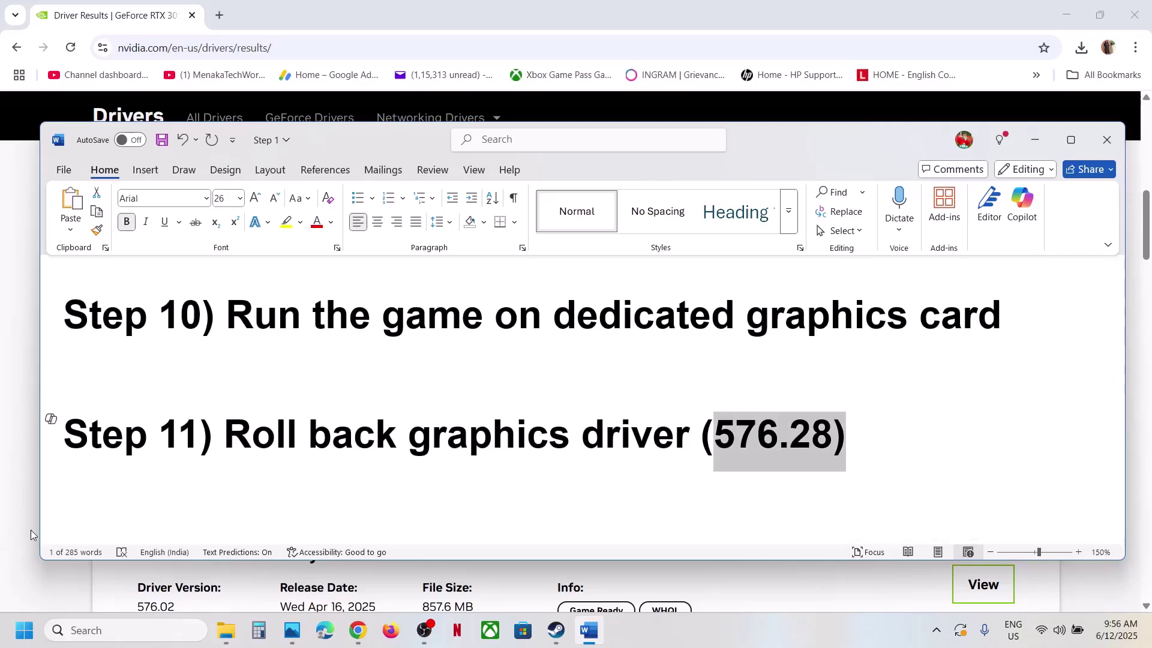
pyautogui.hotkey('alt', 'Tab')
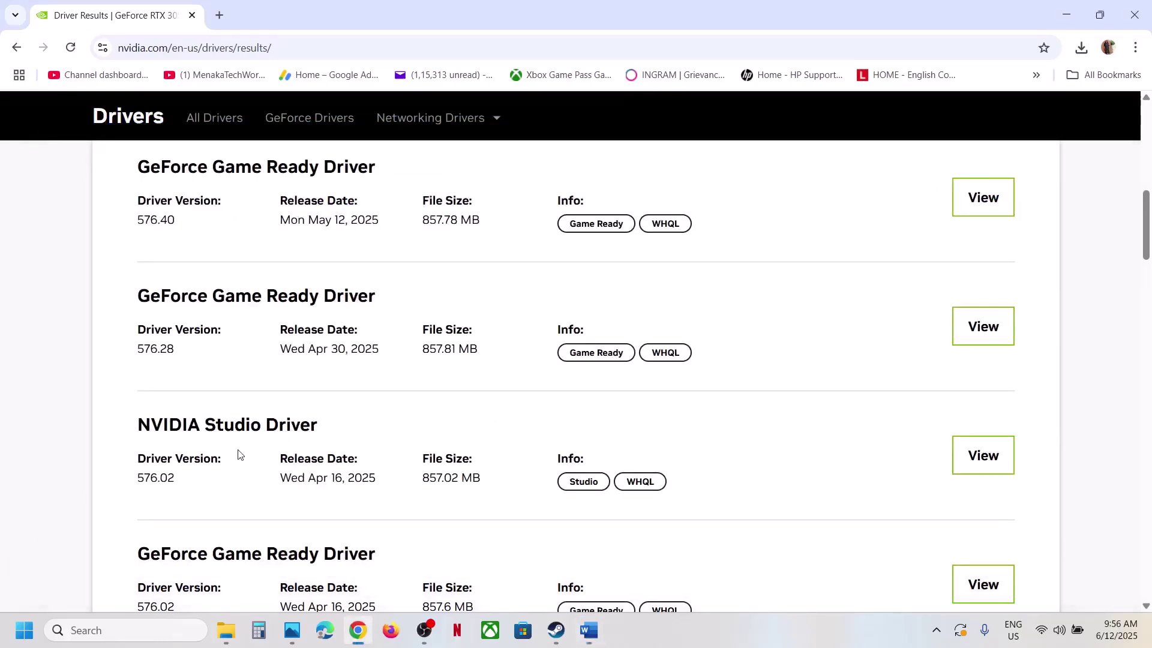
# Highlight version 576.28 of the GeForce Game Ready Driver and compare it with the neighbouring releases in the list.
pyautogui.moveTo(147, 299); pyautogui.dragTo(297, 329)
pyautogui.moveTo(137, 352); pyautogui.dragTo(217, 353)
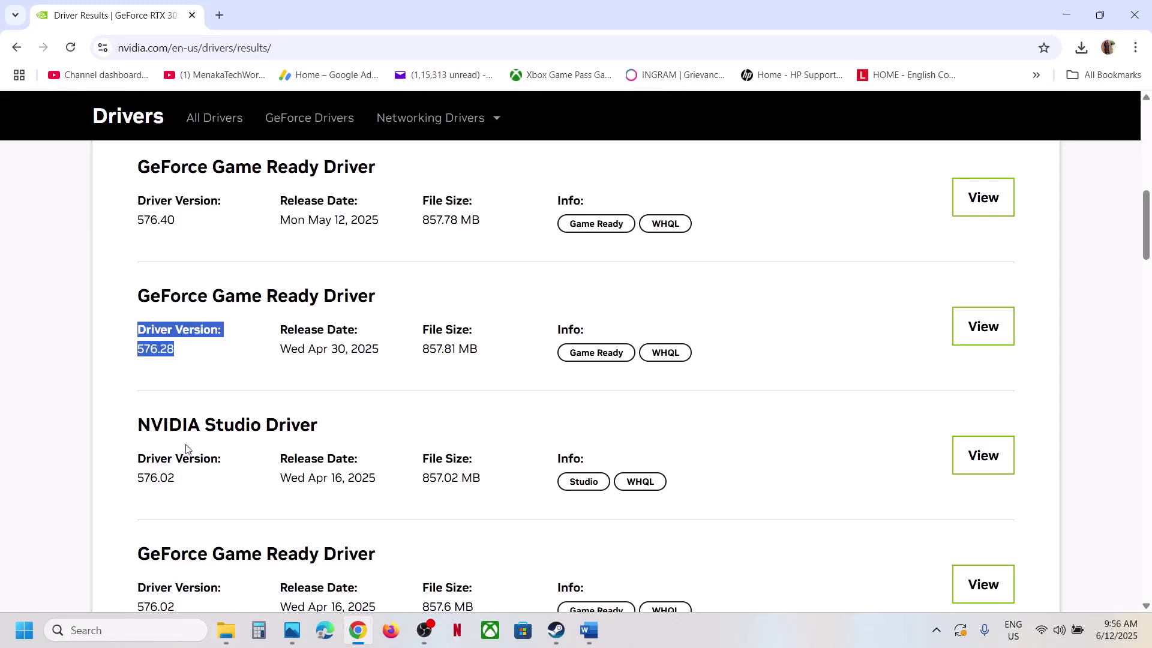
pyautogui.scroll(5, 286, 200)
pyautogui.scroll(-4, 280, 381)
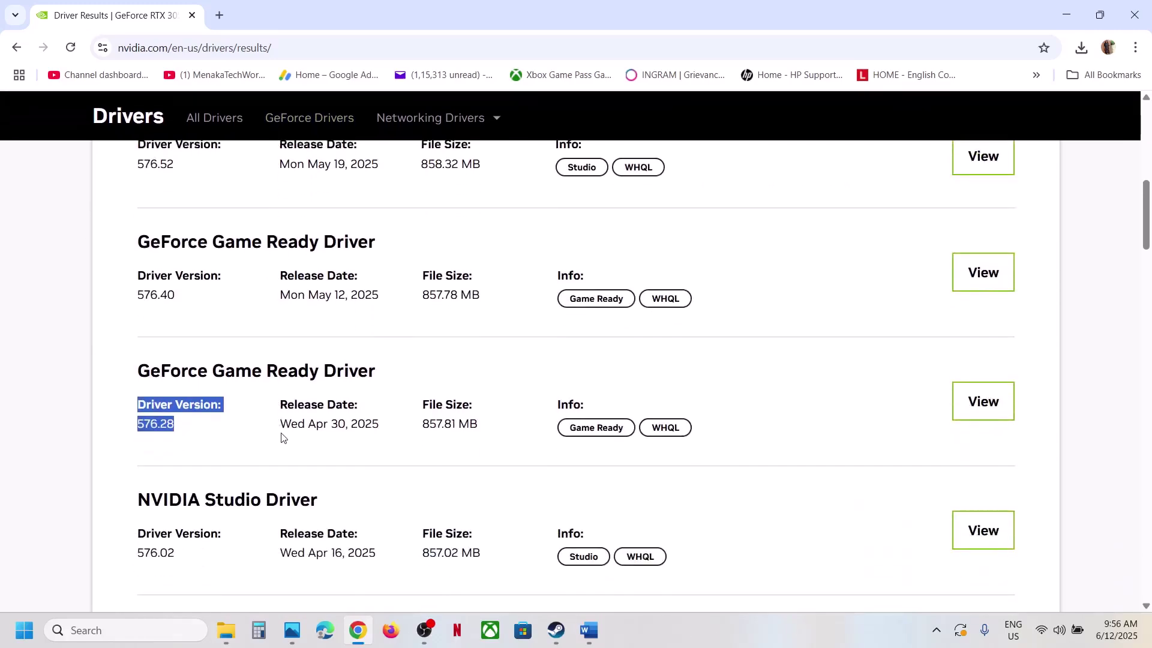
pyautogui.scroll(-1, 282, 438)
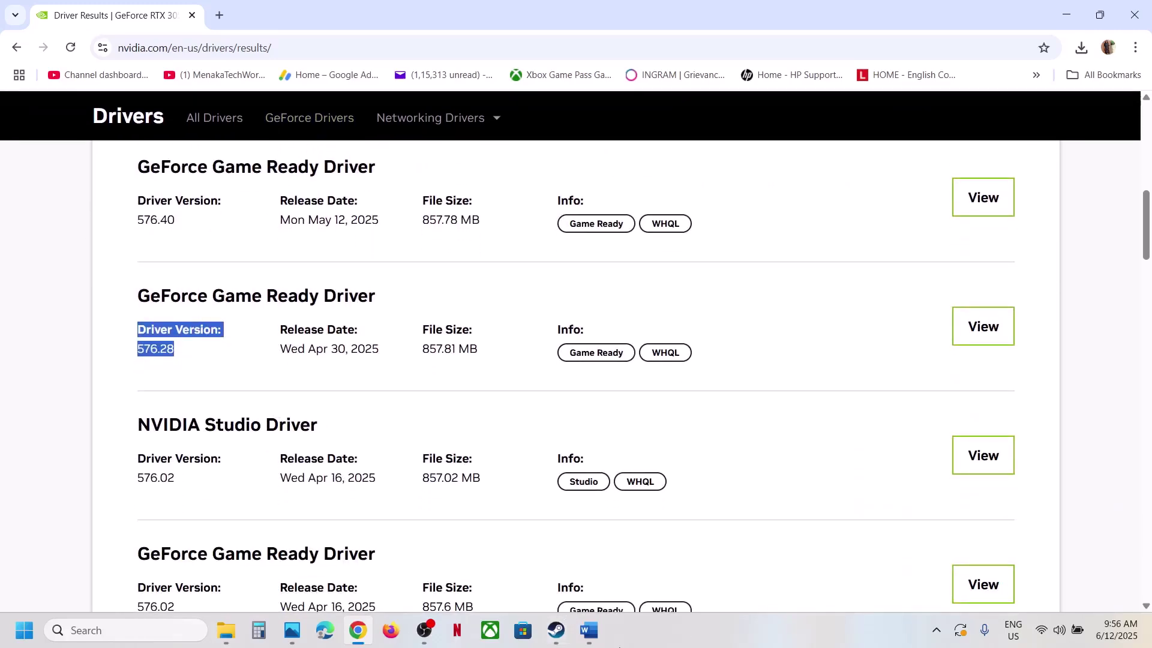
# Bring Steam and the Word document back up and highlight "power saver mode" in Step 12.
pyautogui.click(556, 630)
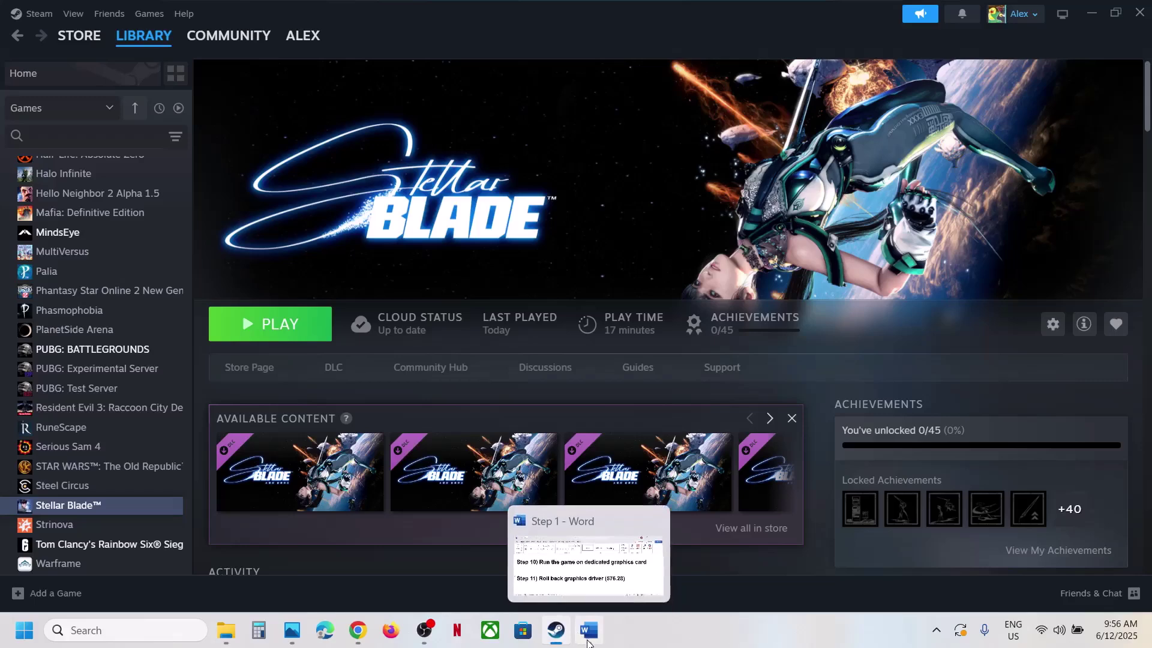
pyautogui.click(584, 638)
pyautogui.scroll(-2, 409, 454)
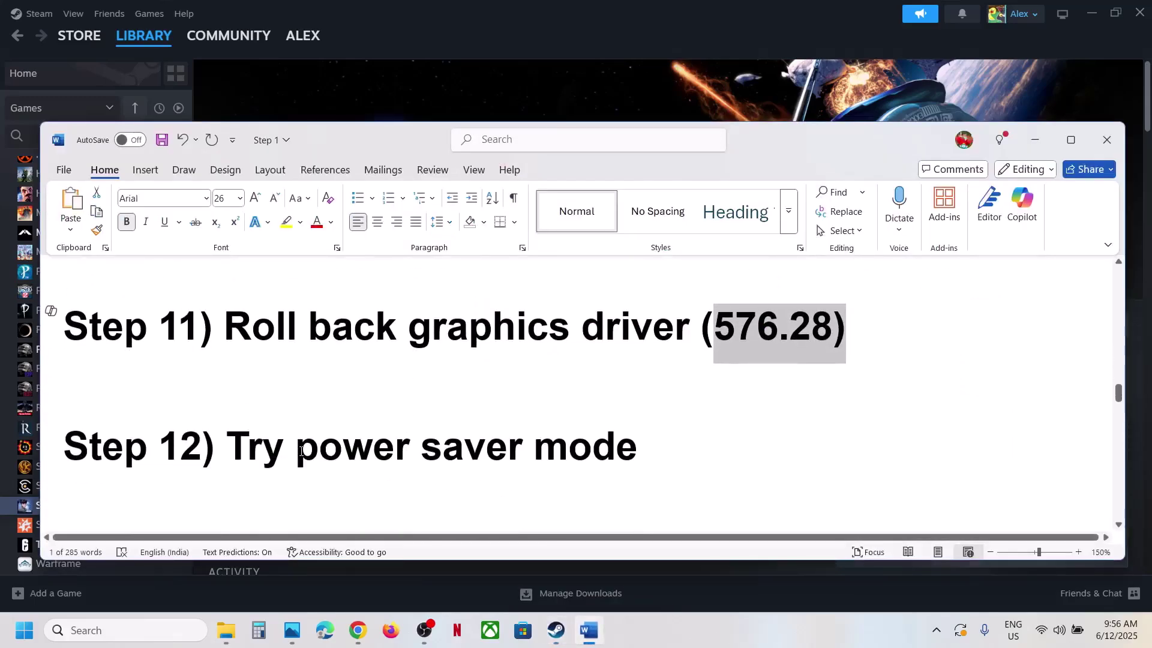
pyautogui.moveTo(301, 451); pyautogui.dragTo(732, 450)
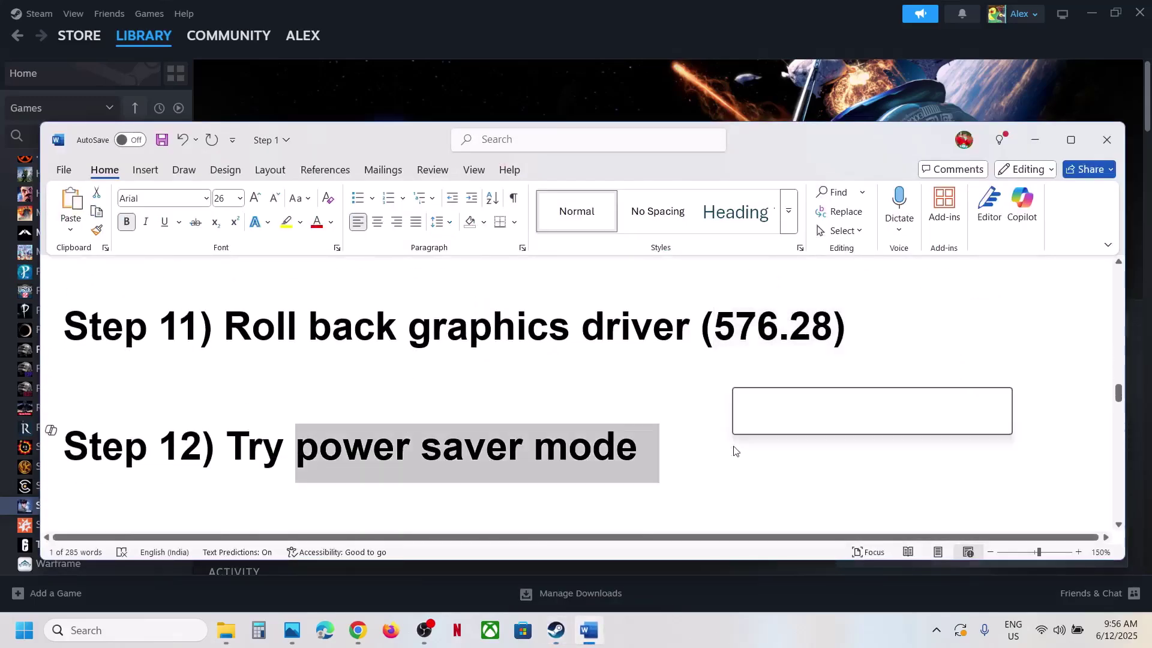
# Open Control Panel through Windows search and go to the Power Options under Hardware and Sound.
pyautogui.click(142, 628)
pyautogui.write('control')
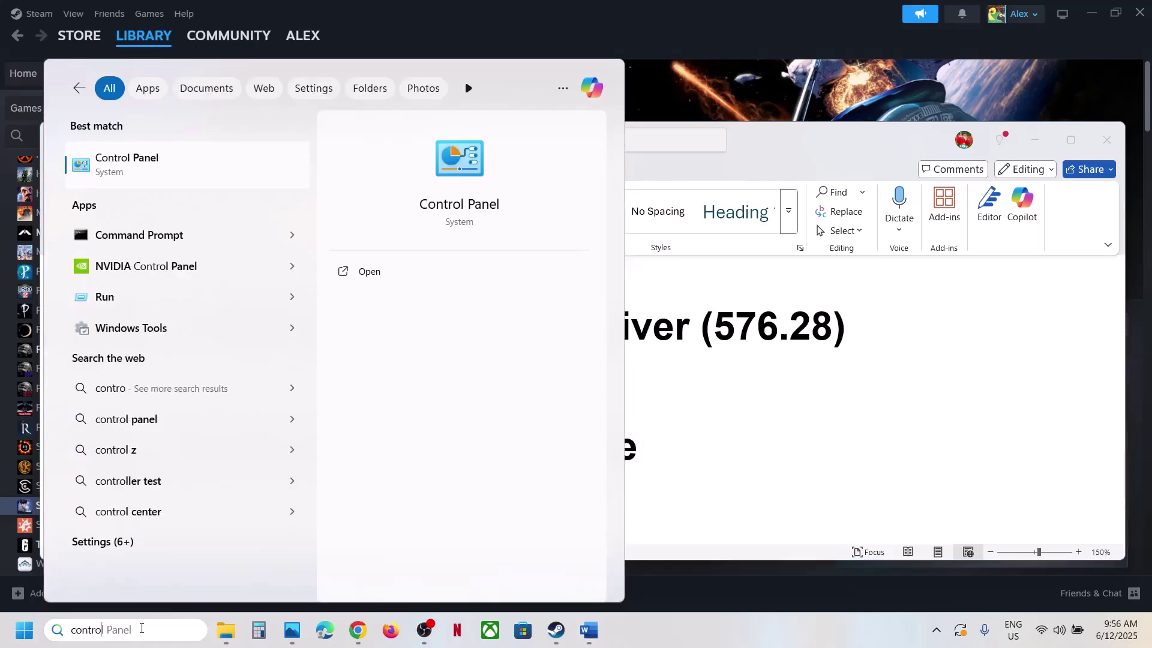
pyautogui.click(161, 171)
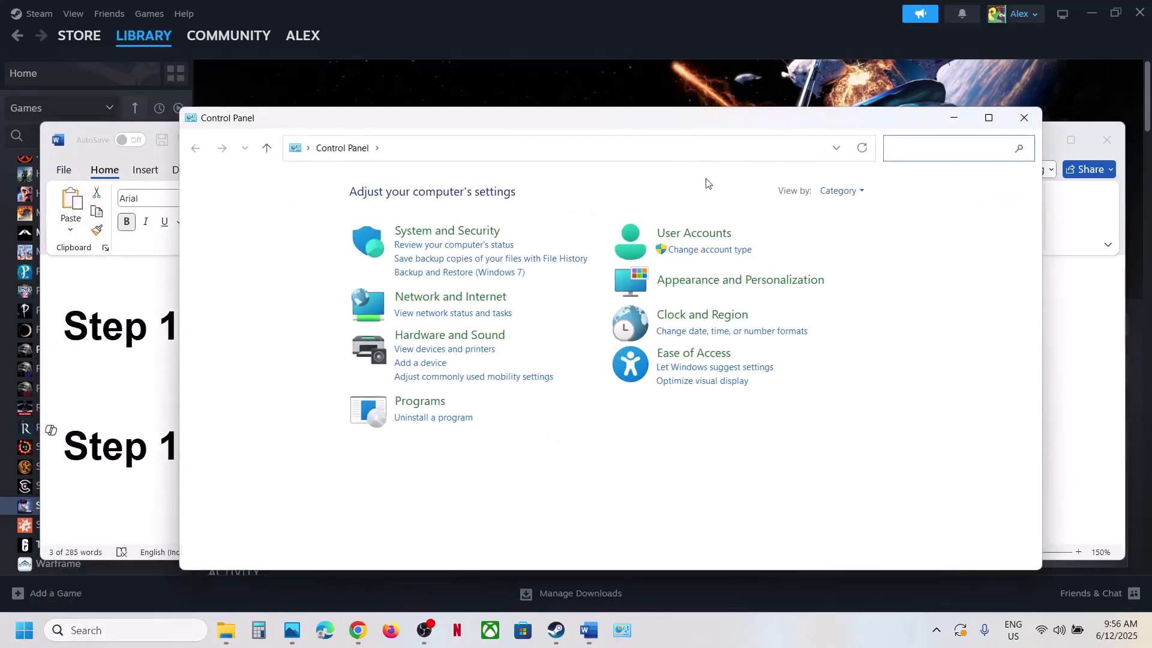
pyautogui.click(457, 336)
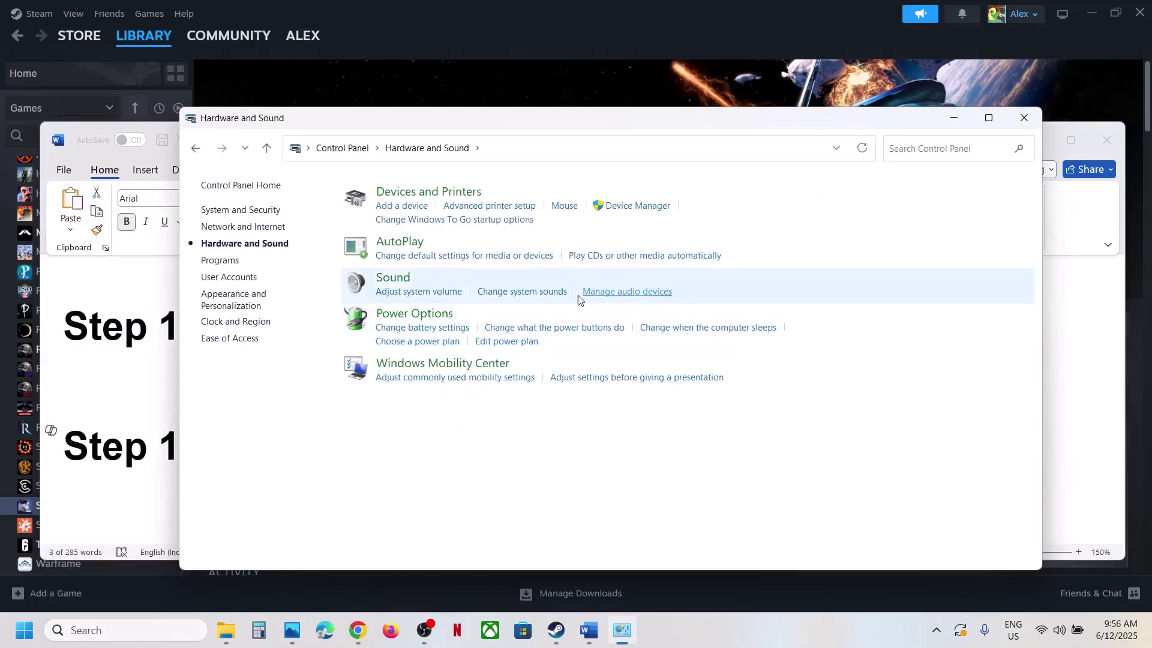
pyautogui.click(393, 315)
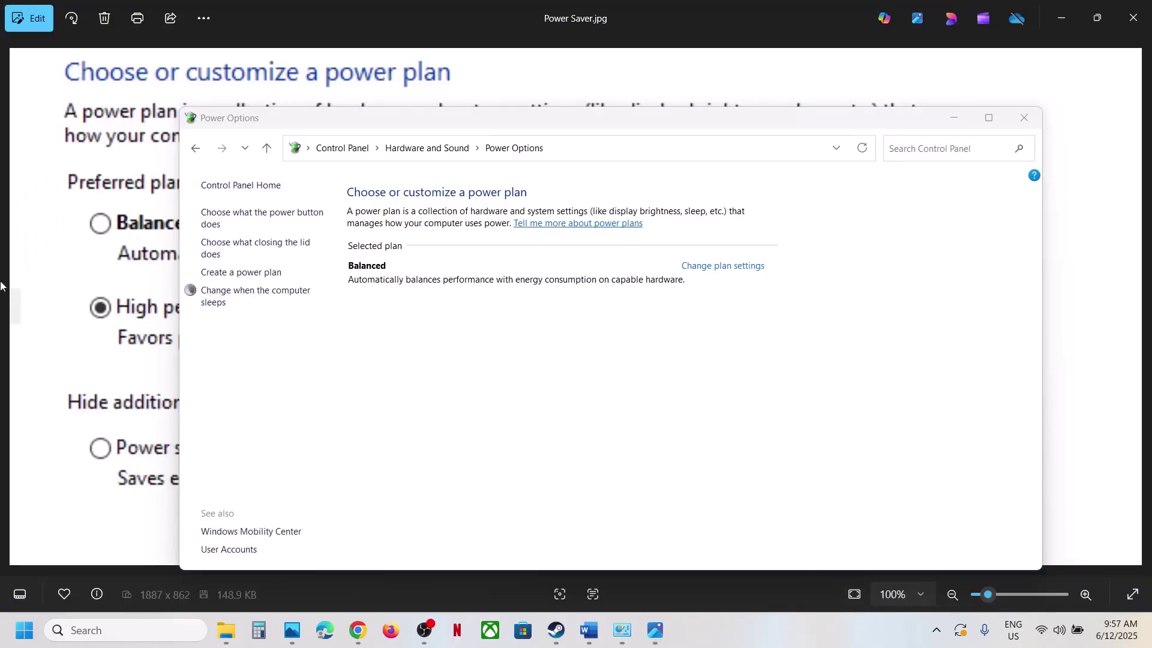
# Examine the power plan choices in Power Saver.jpg and the Performance Core Ratio in the Intel Extreme Tuning Utility image that follows it.
pyautogui.click(128, 180)
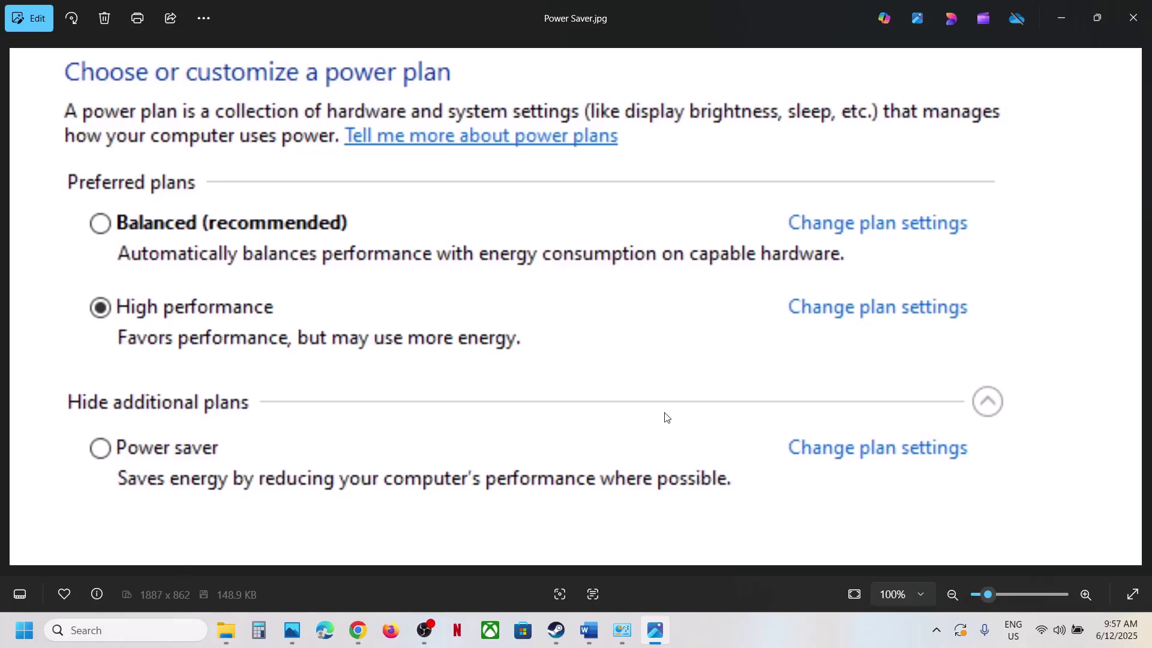
pyautogui.press('Right')
pyautogui.scroll(5, 576, 359)
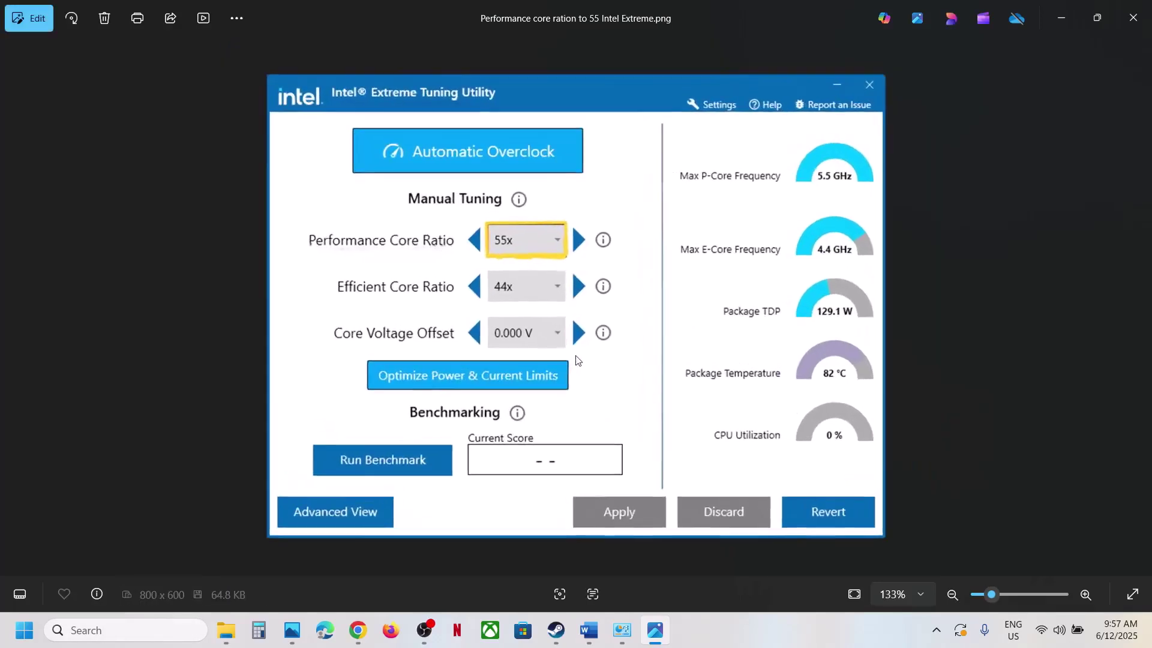
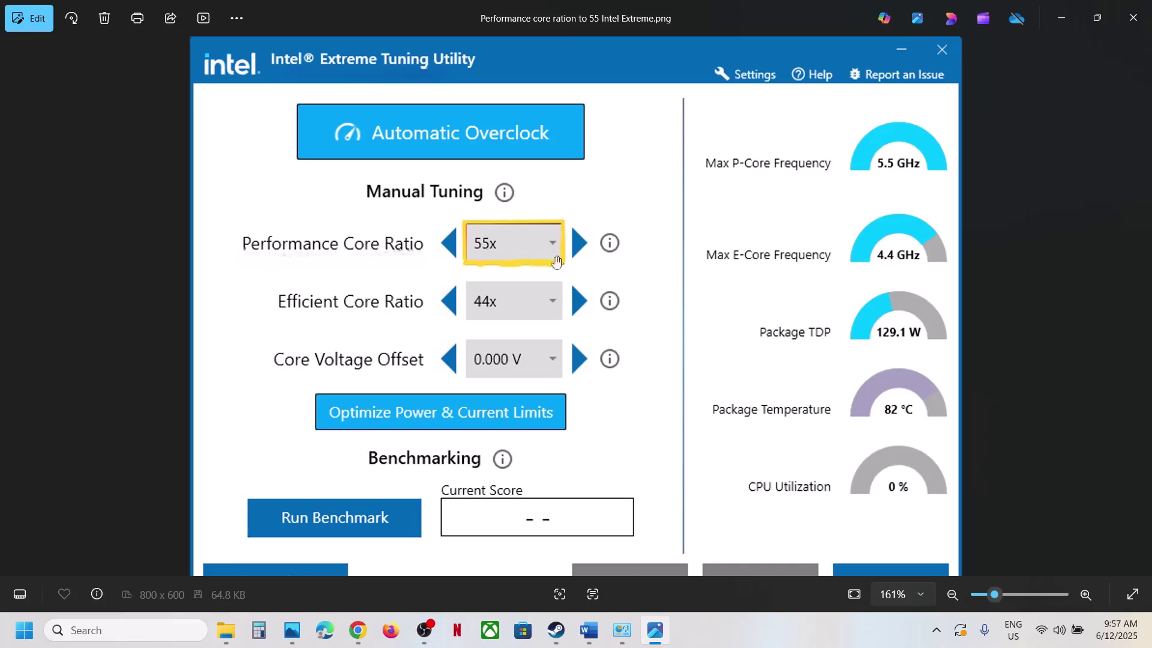
pyautogui.scroll(-2, 679, 432)
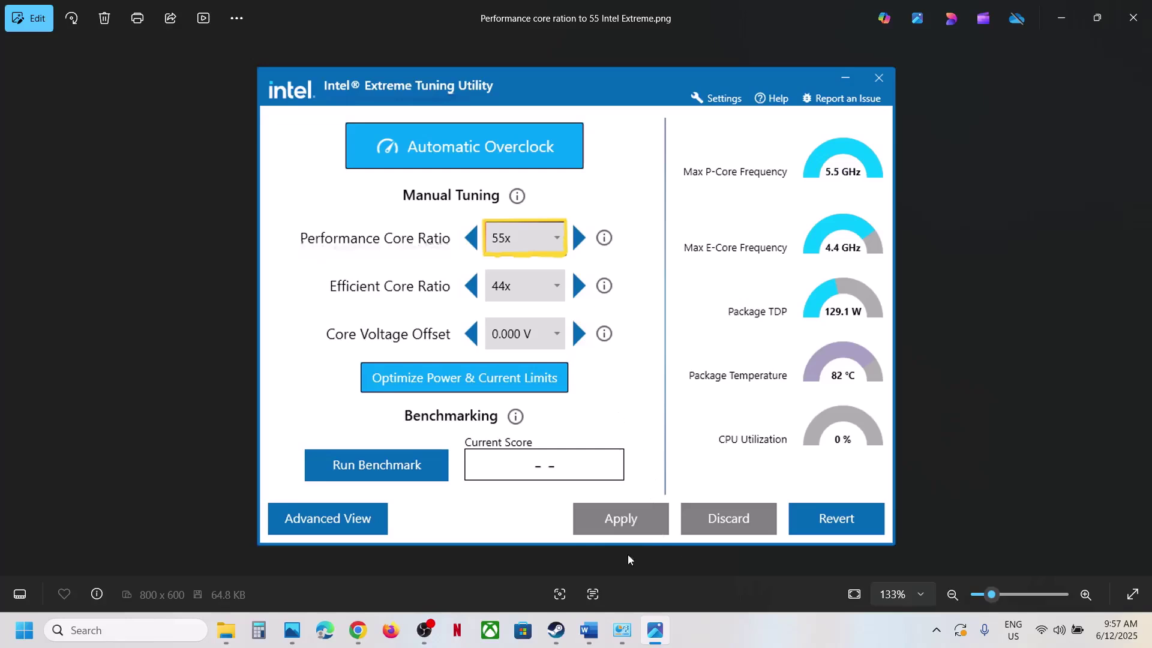
# Switch back to the Word document over Steam and copy the words "Nvidia App" from Step 13.
pyautogui.click(557, 637)
pyautogui.moveTo(590, 630)
pyautogui.click(587, 570)
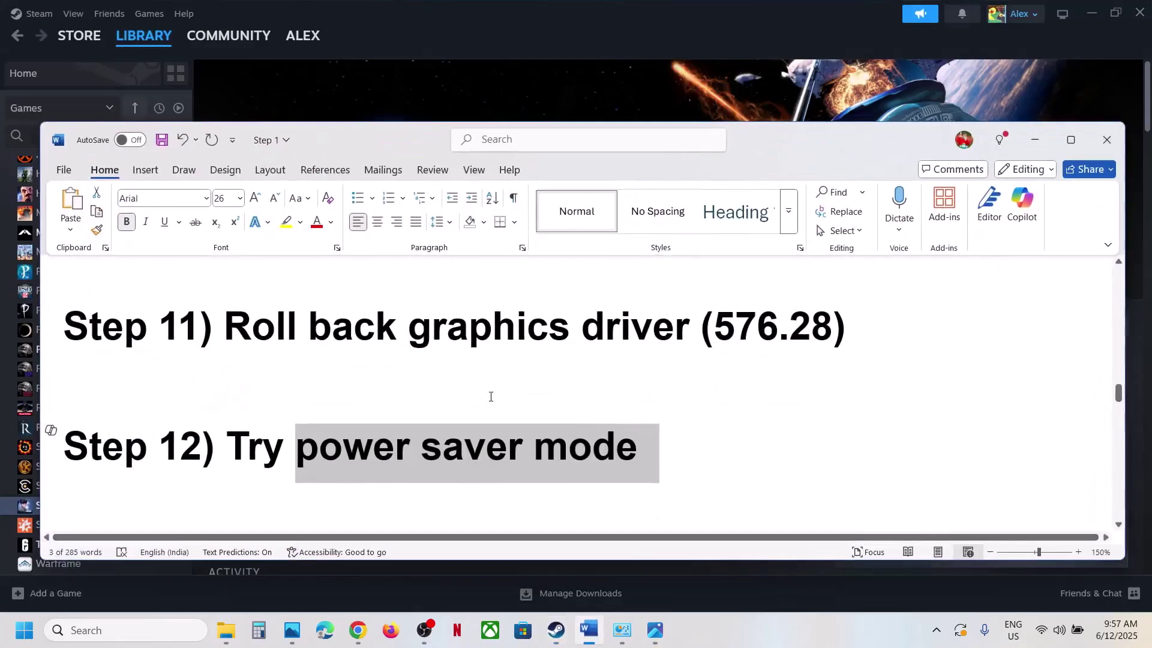
pyautogui.scroll(-2, 458, 394)
pyautogui.scroll(-1, 458, 393)
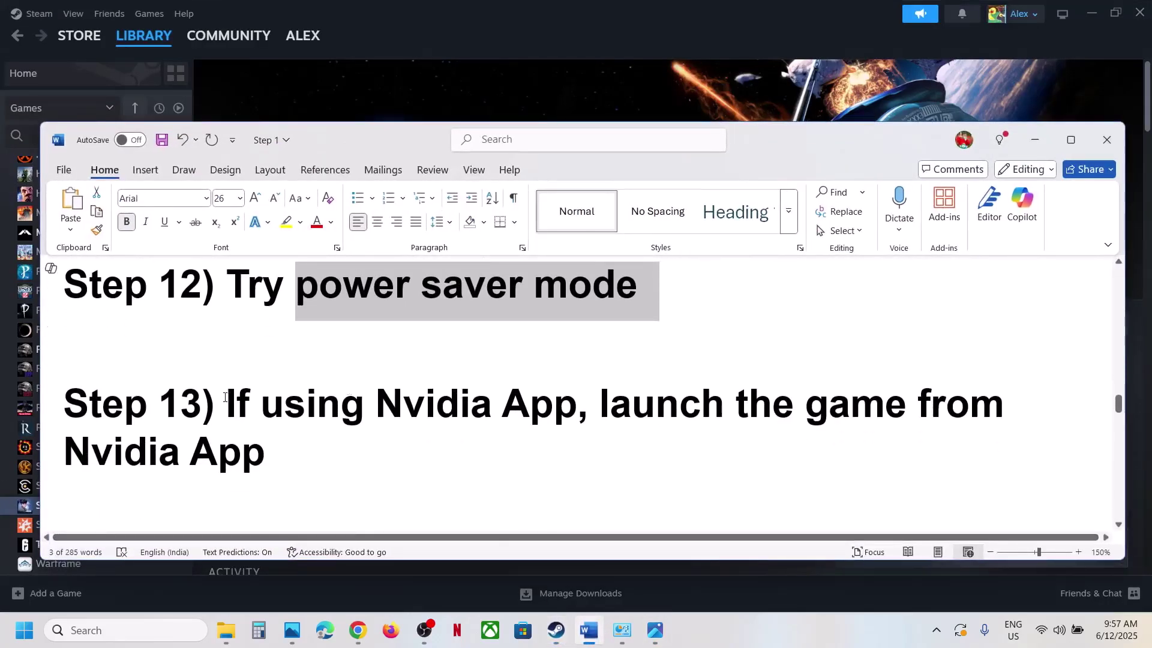
pyautogui.moveTo(225, 397); pyautogui.dragTo(420, 400)
pyautogui.press('Down')
pyautogui.doubleClick(569, 406)
pyautogui.hotkey('ctrl', 'c')
# Open the NVIDIA App by searching Windows for "Nvidia App" and locate the play option for Stellar Blade in its library.
pyautogui.click(159, 630)
pyautogui.hotkey('ctrl', 'v')
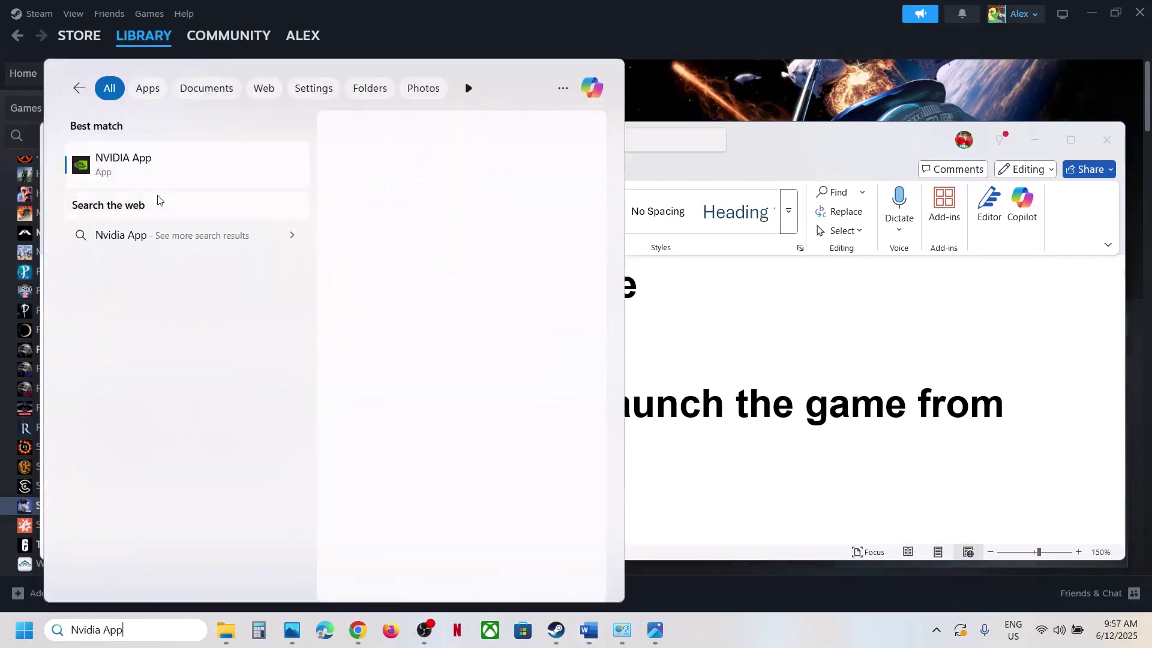
pyautogui.click(159, 165)
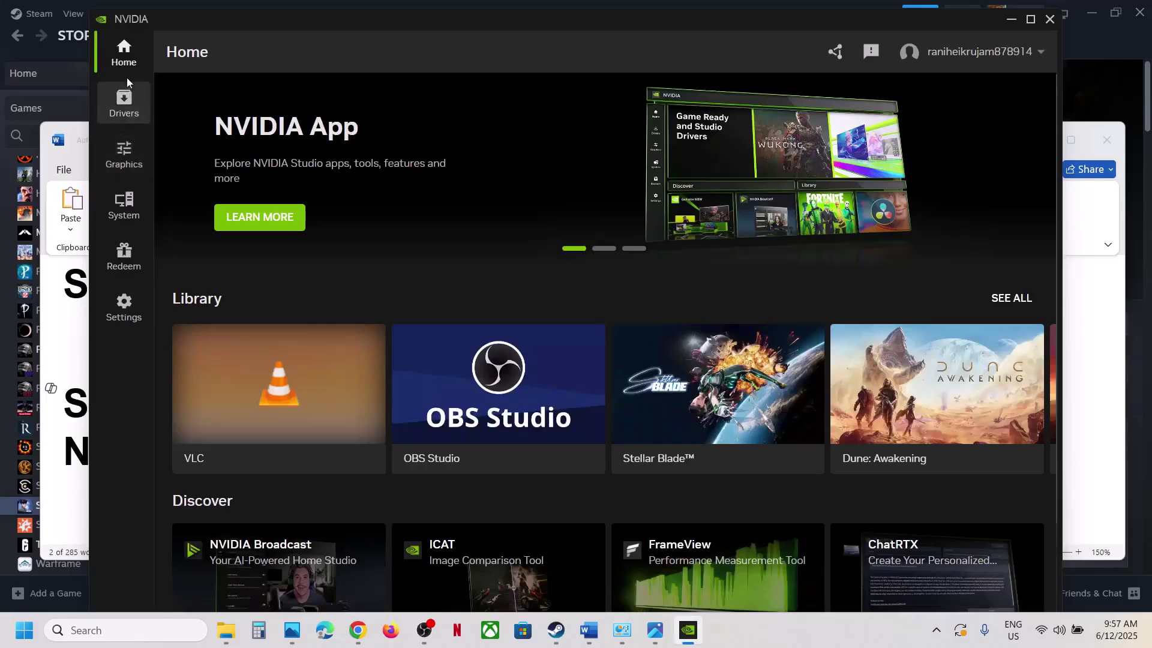
pyautogui.scroll(-2, 603, 344)
pyautogui.moveTo(736, 257)
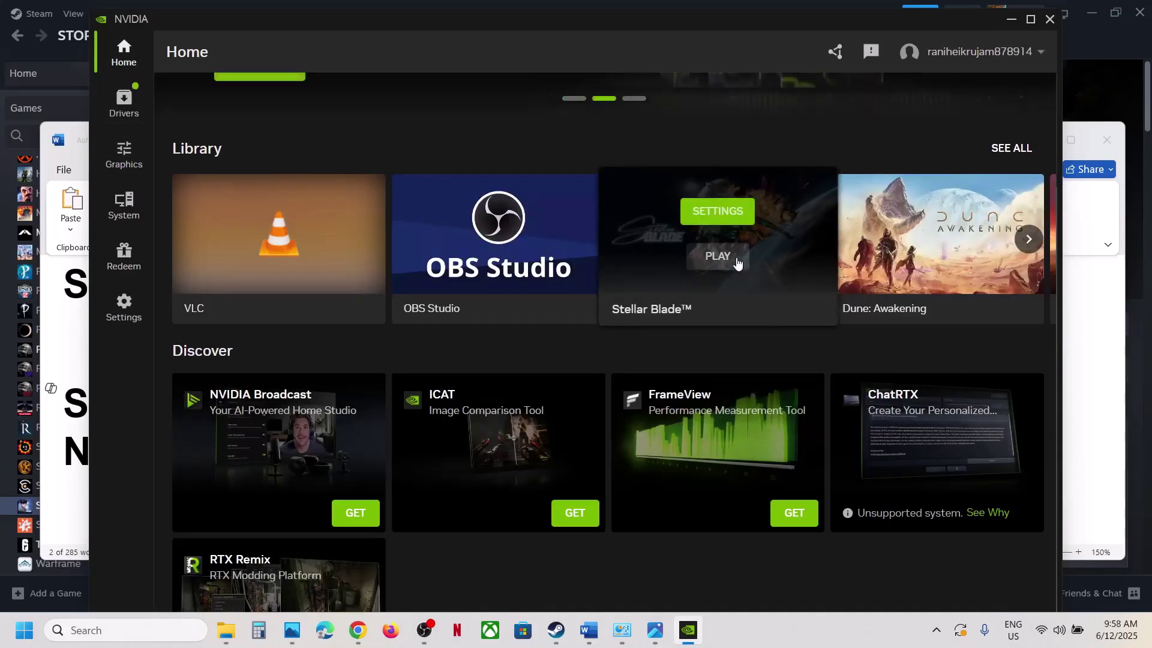
# Switch to the Word document and highlight "-dx11/-dx12 in launch options" in Step 14.
pyautogui.moveTo(575, 385)
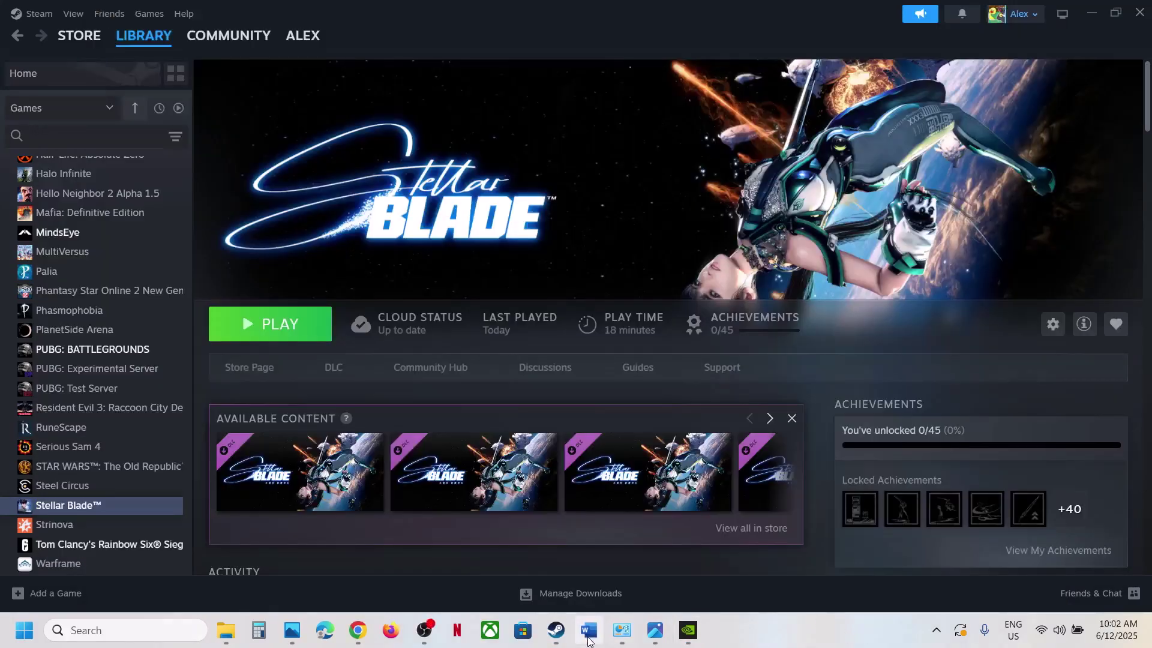
pyautogui.click(589, 630)
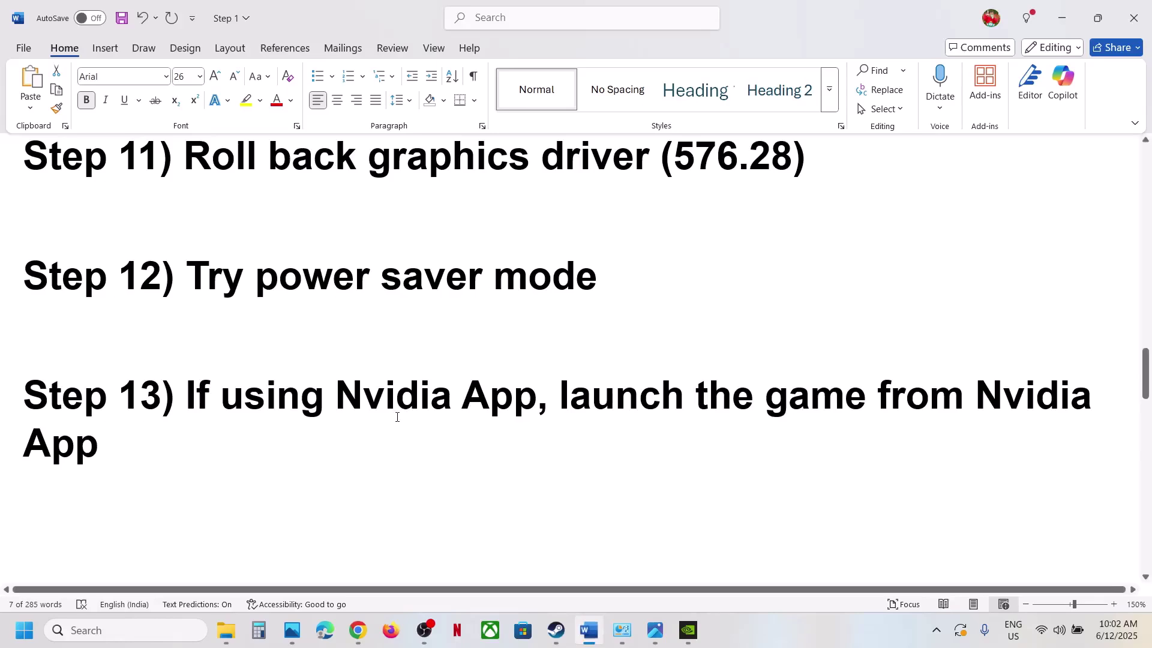
pyautogui.scroll(-3, 396, 417)
pyautogui.moveTo(261, 459); pyautogui.dragTo(840, 455)
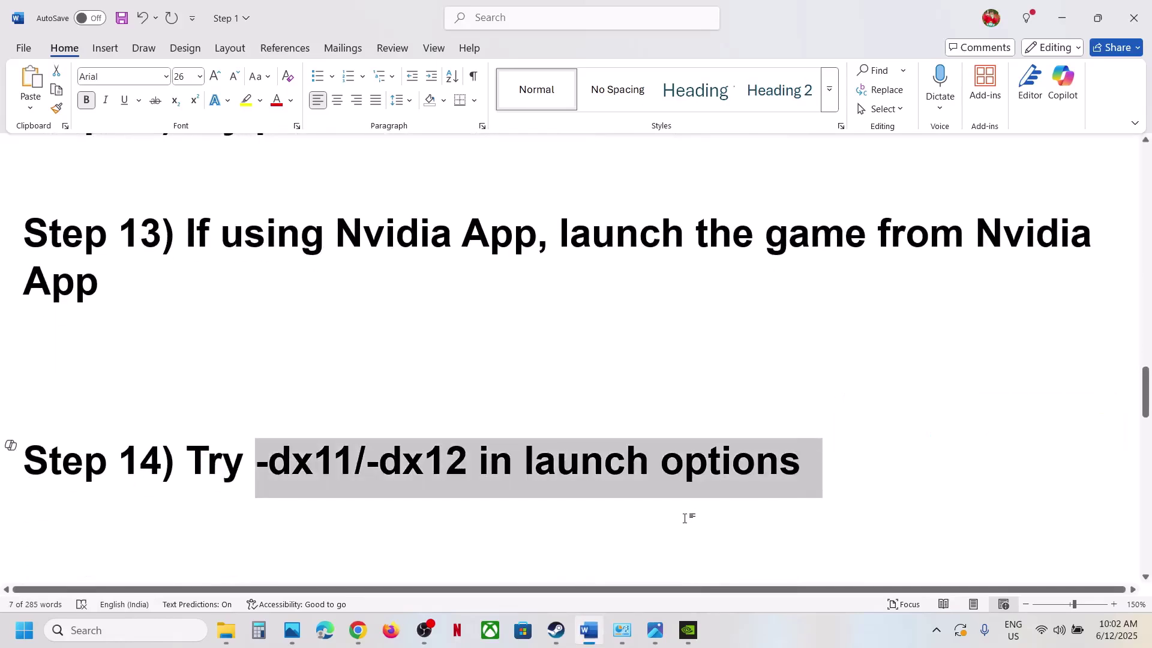
# Switch to Steam, open the properties of Stellar Blade and set its launch options to -dx11.
pyautogui.click(556, 629)
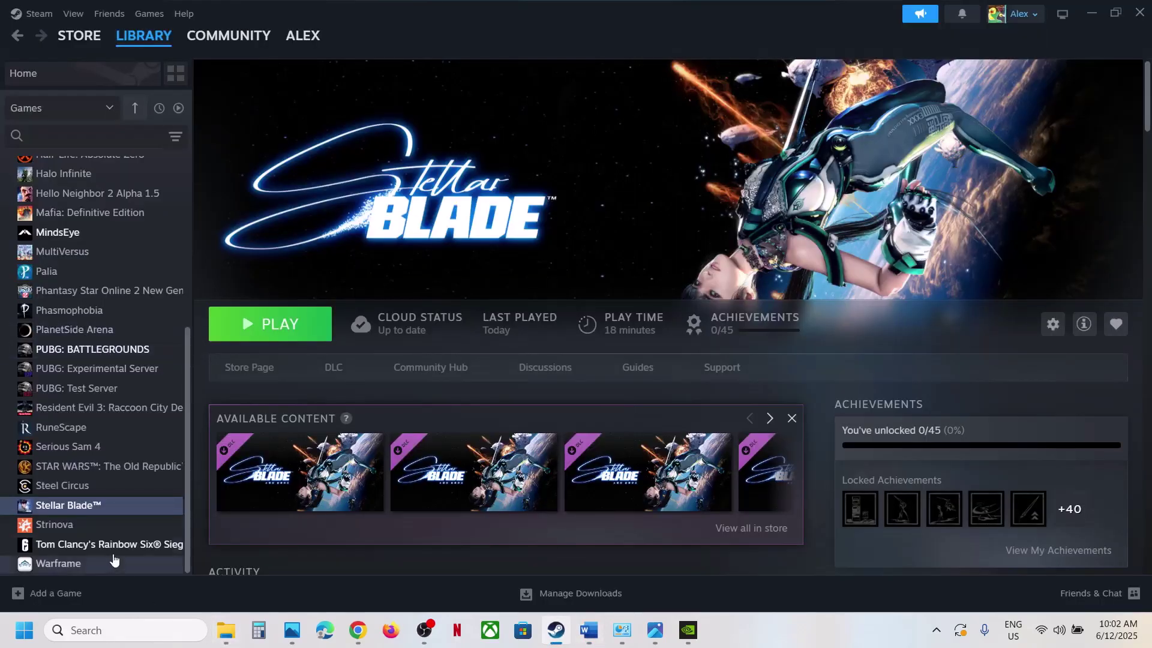
pyautogui.rightClick(105, 507)
pyautogui.click(171, 489)
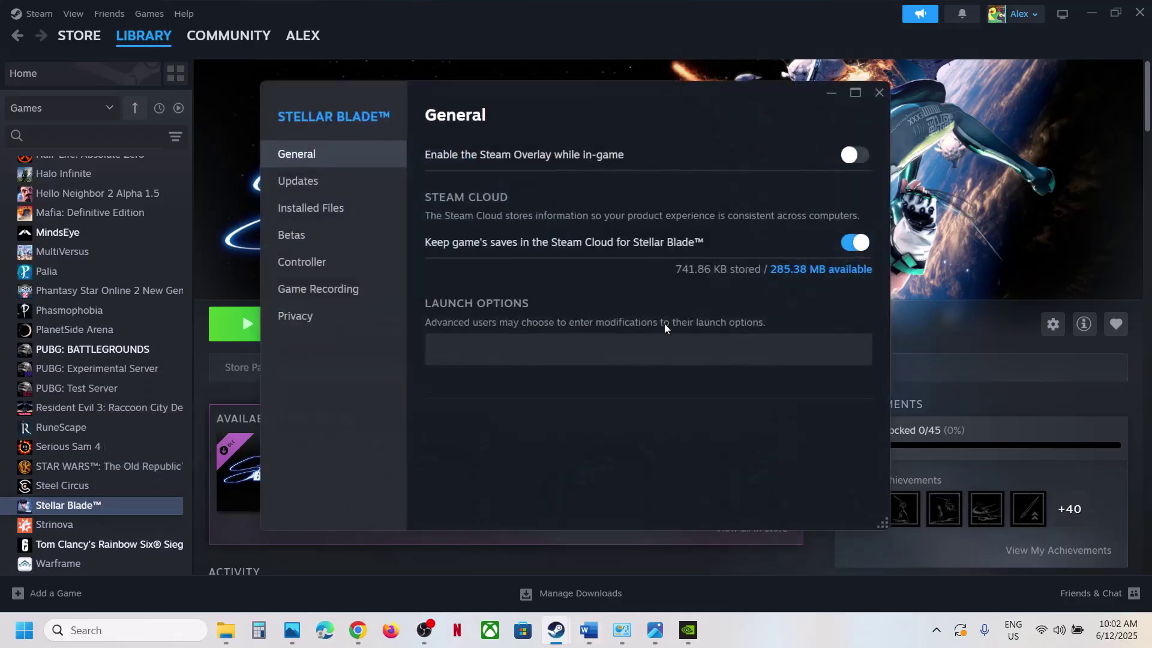
pyautogui.click(520, 344)
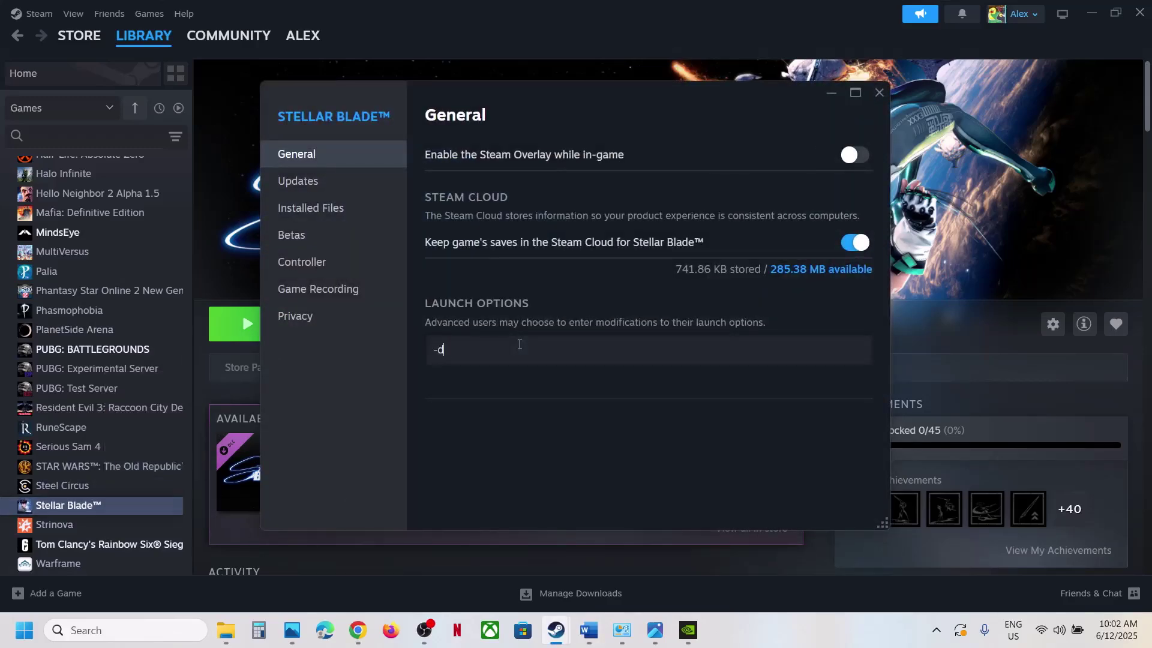
pyautogui.write('-dx11')
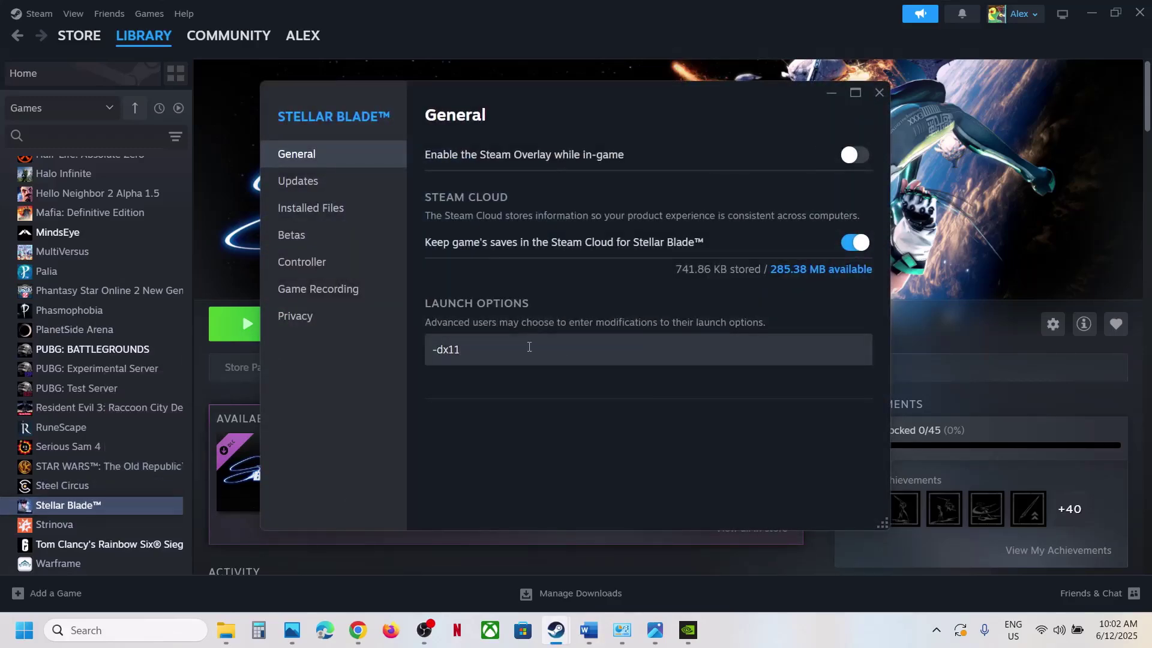
# Replace the launch options with -dx12, clear them again and close the properties window.
pyautogui.moveTo(530, 345); pyautogui.dragTo(399, 351)
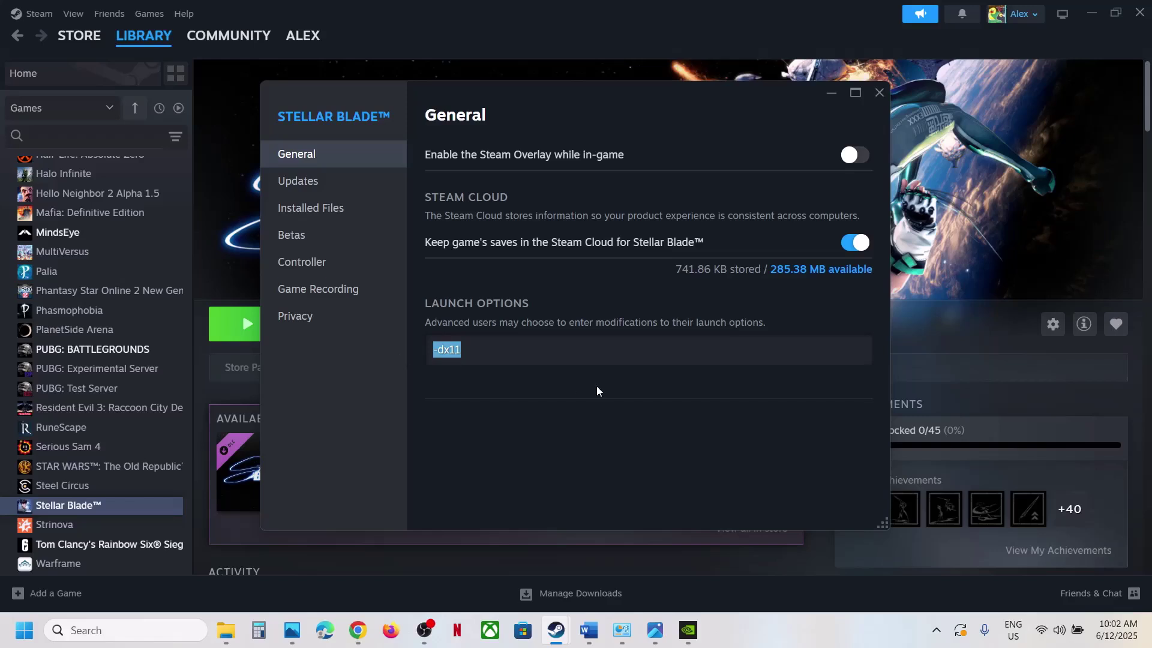
pyautogui.write('-dx12')
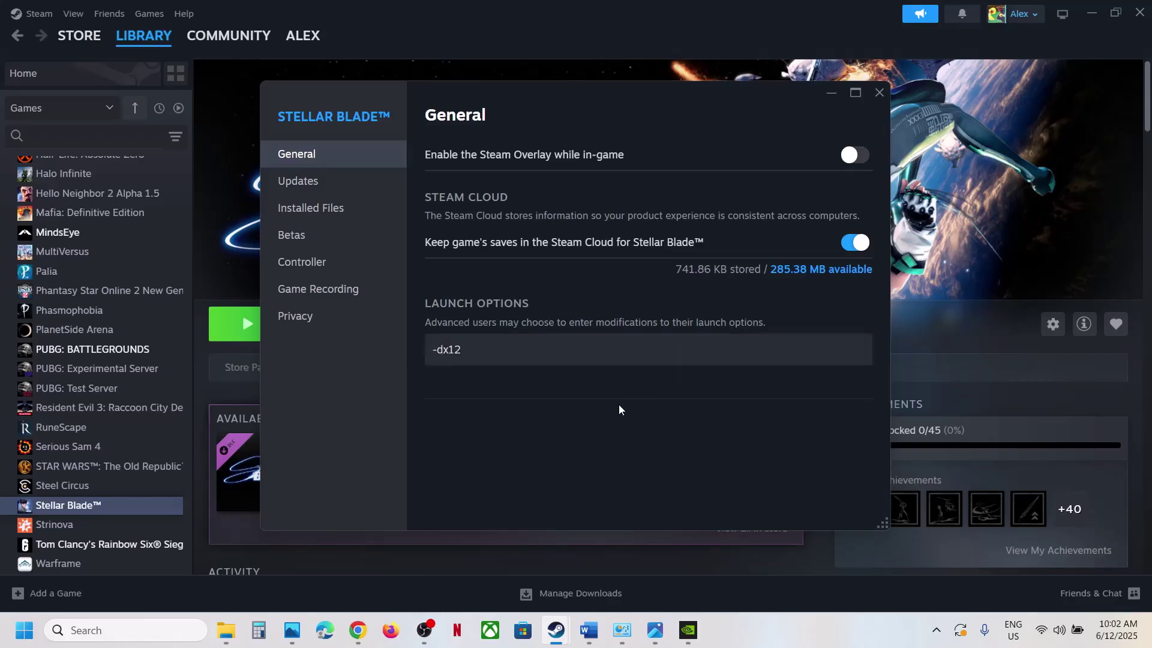
pyautogui.hotkey('ctrl', 'a')
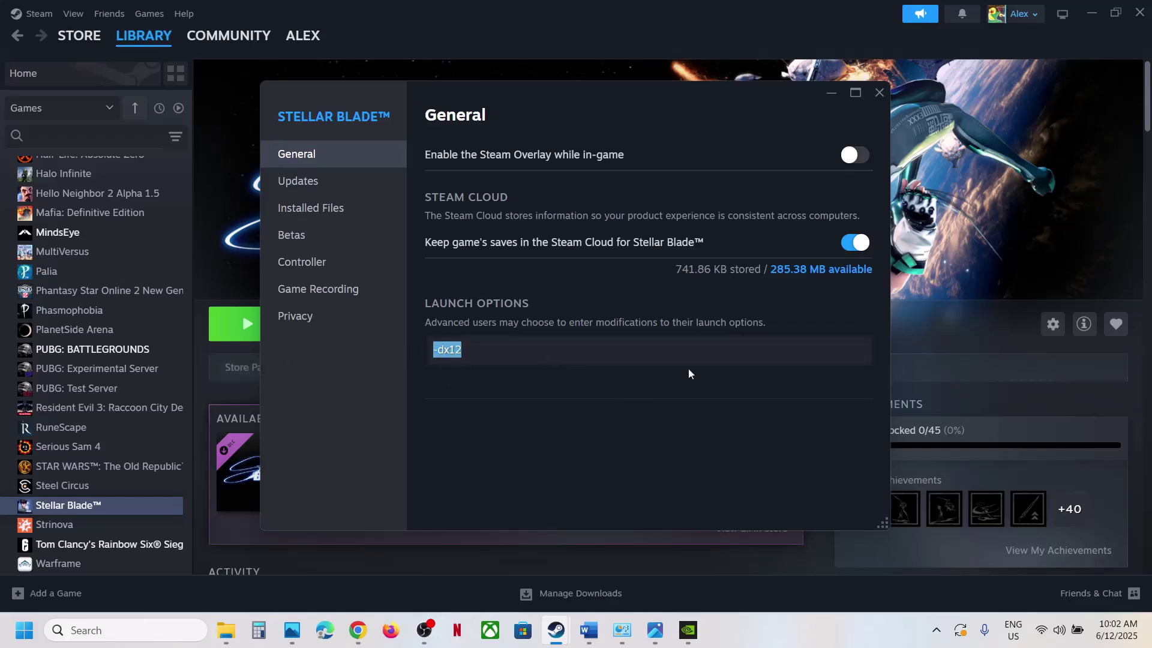
pyautogui.press('BackSpace')
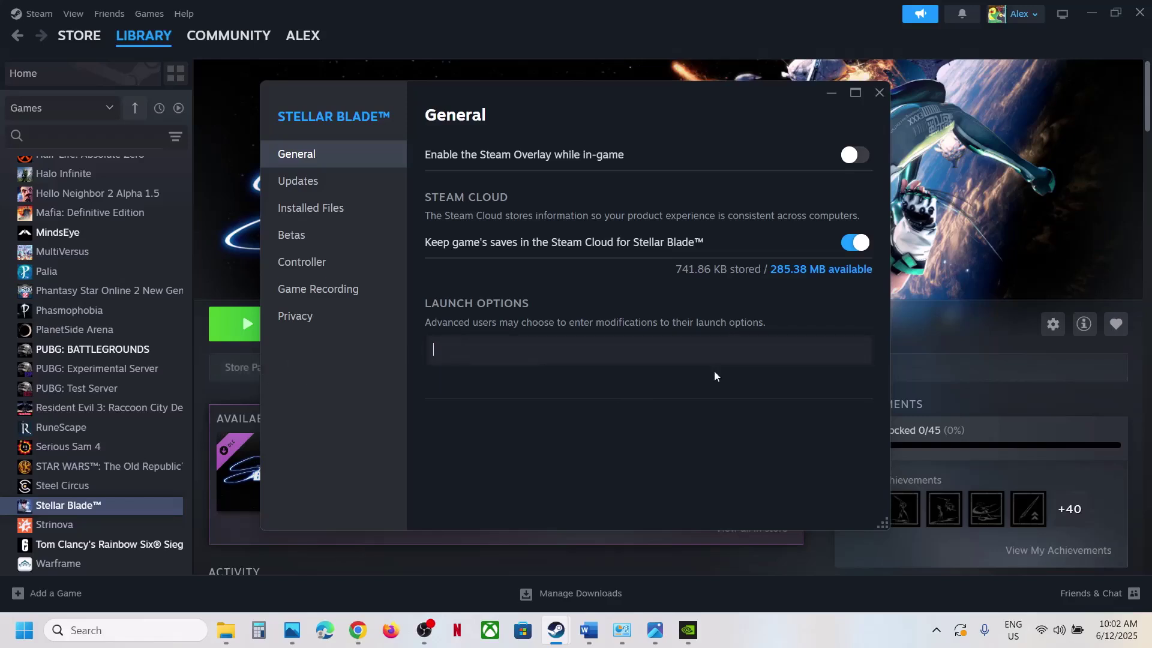
pyautogui.click(880, 93)
# Return to the Word document and highlight "Verify the game files" in Step 15.
pyautogui.click(589, 629)
pyautogui.scroll(-2, 445, 466)
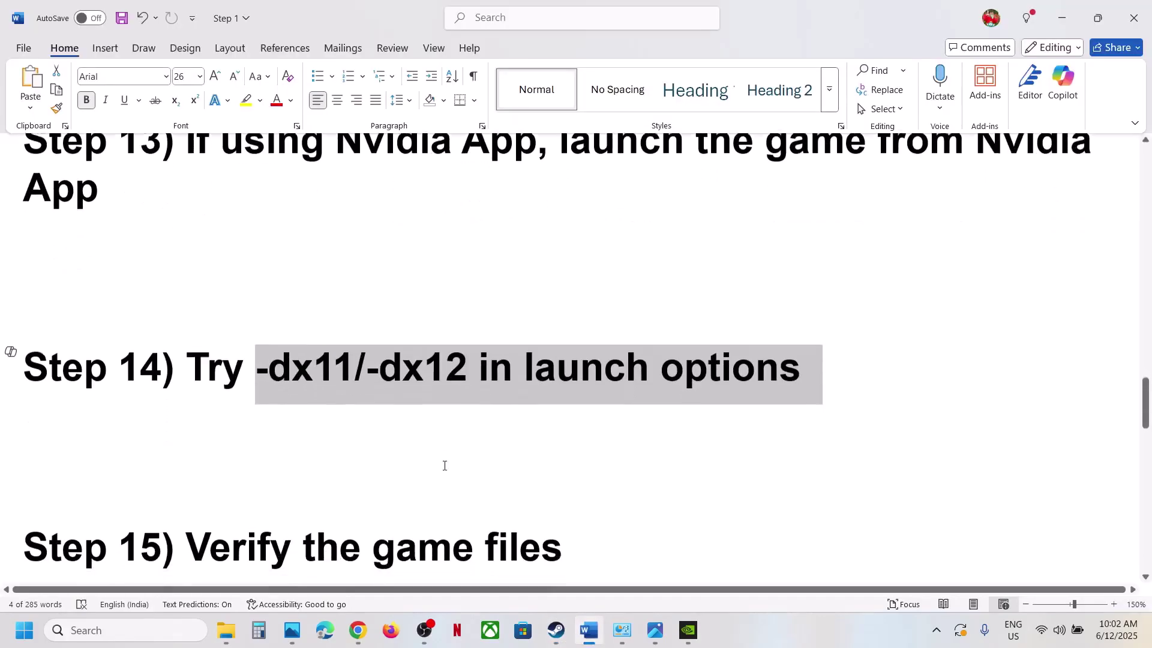
pyautogui.scroll(-3, 445, 465)
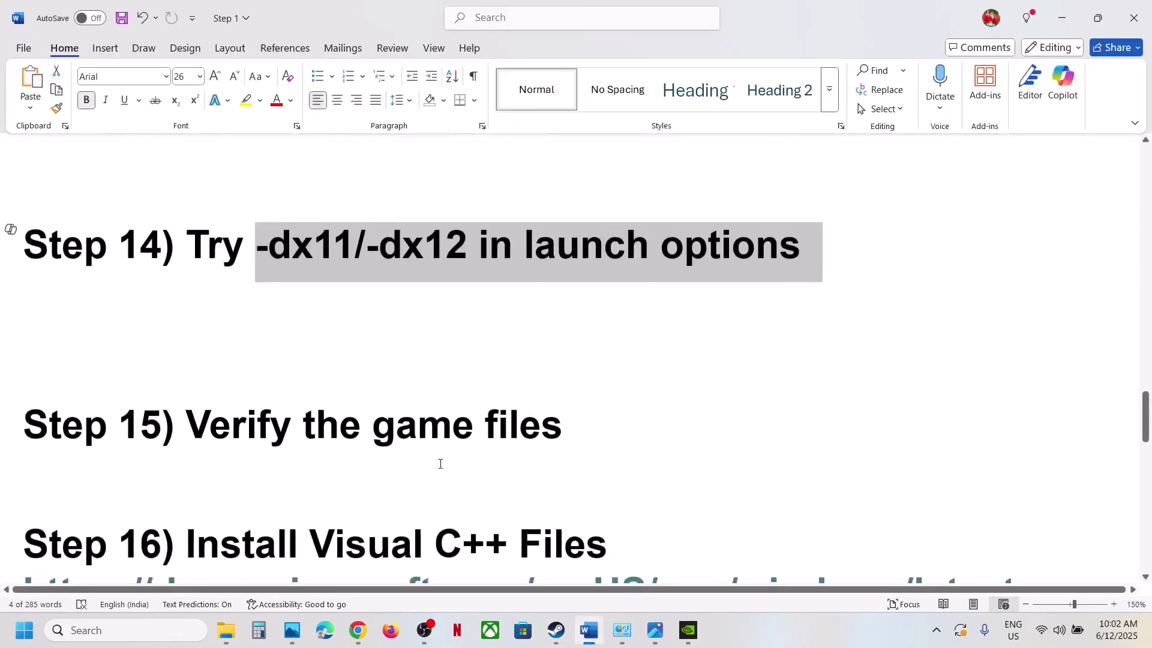
# In Steam, locate the option to verify game file integrity in the Stellar Blade properties under Installed Files, and close the properties.
pyautogui.click(556, 630)
pyautogui.rightClick(117, 506)
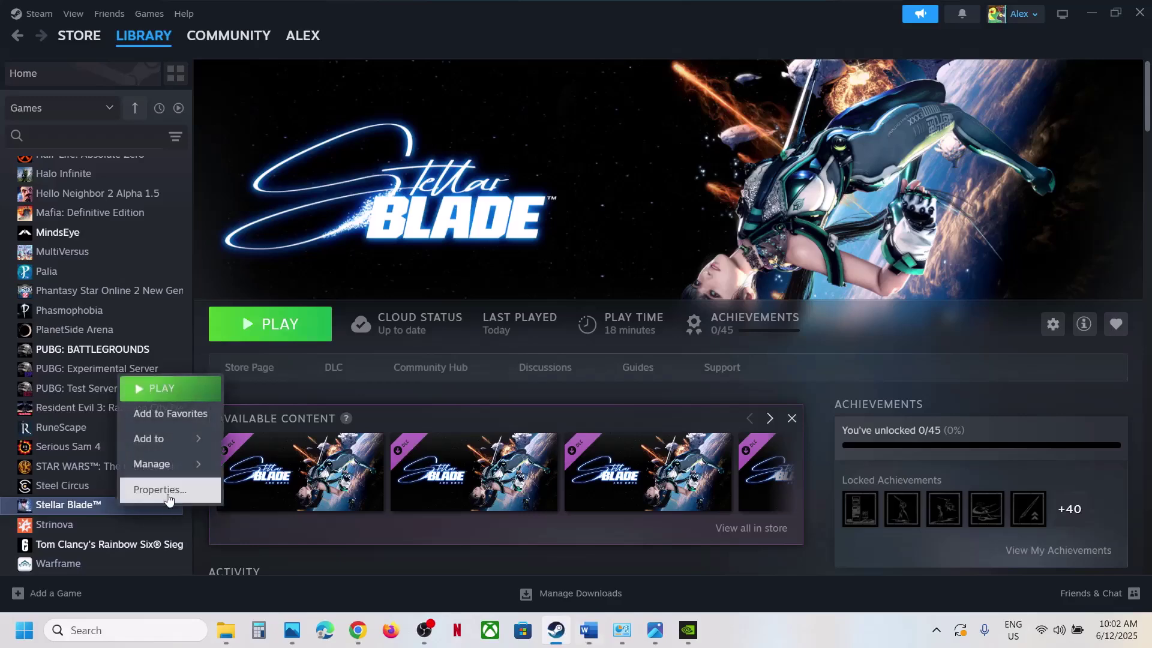
pyautogui.click(168, 495)
pyautogui.click(311, 208)
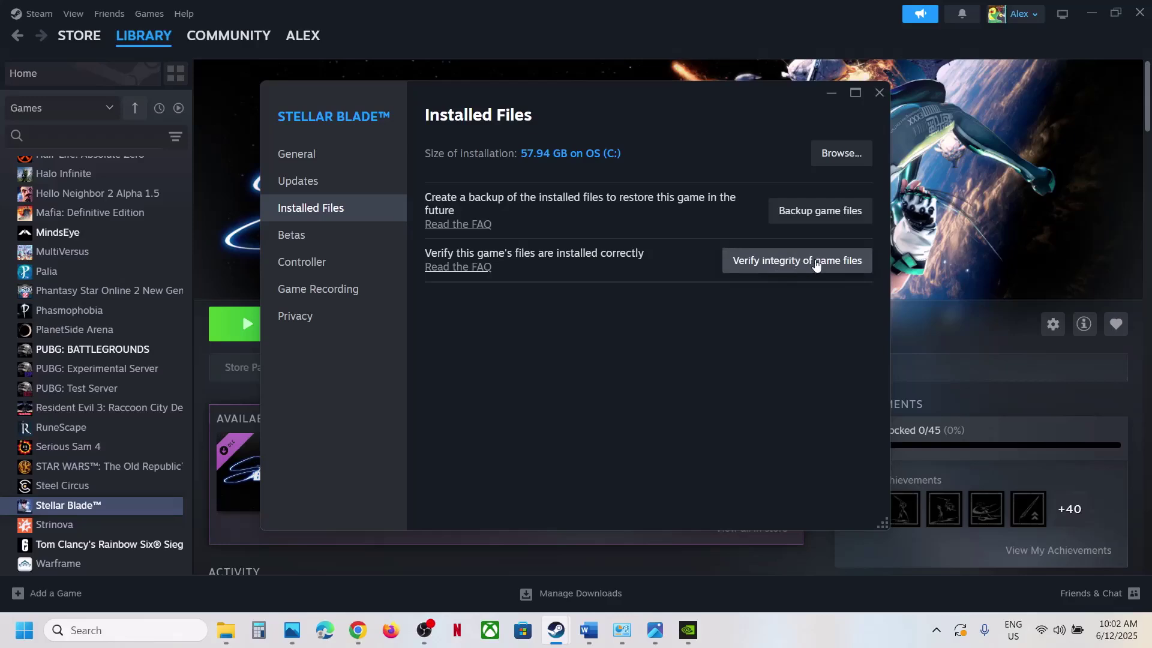
pyautogui.click(880, 93)
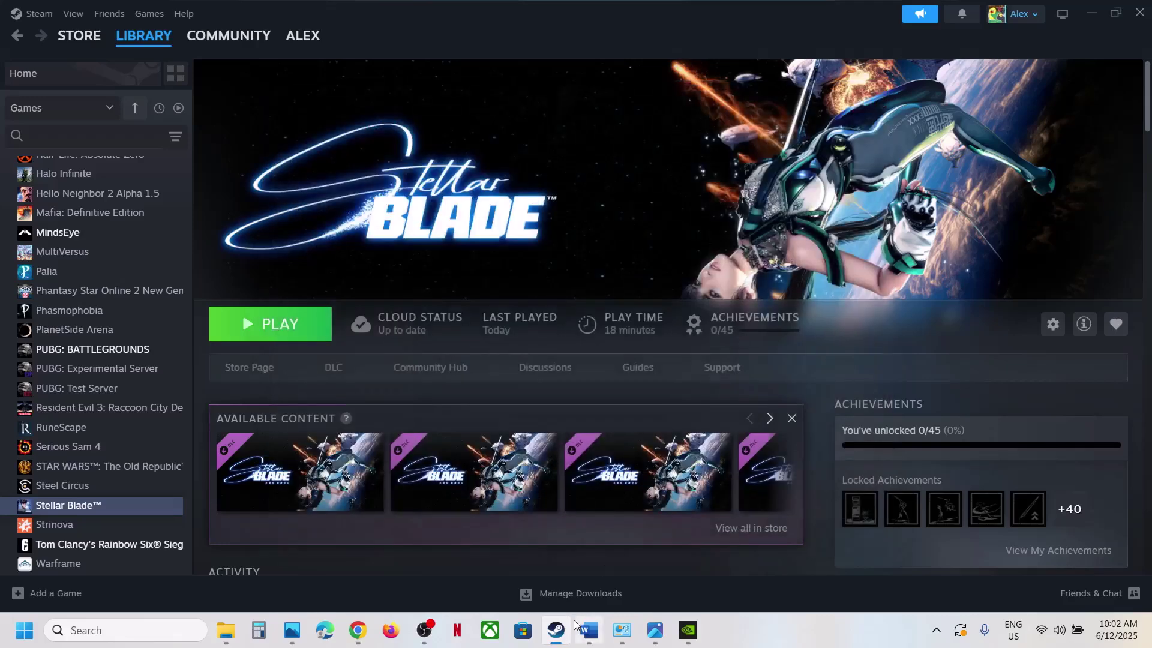
# Copy the Visual C++ link from Step 16 of the Word document and open it in a new Chrome tab.
pyautogui.click(585, 628)
pyautogui.scroll(-3, 450, 424)
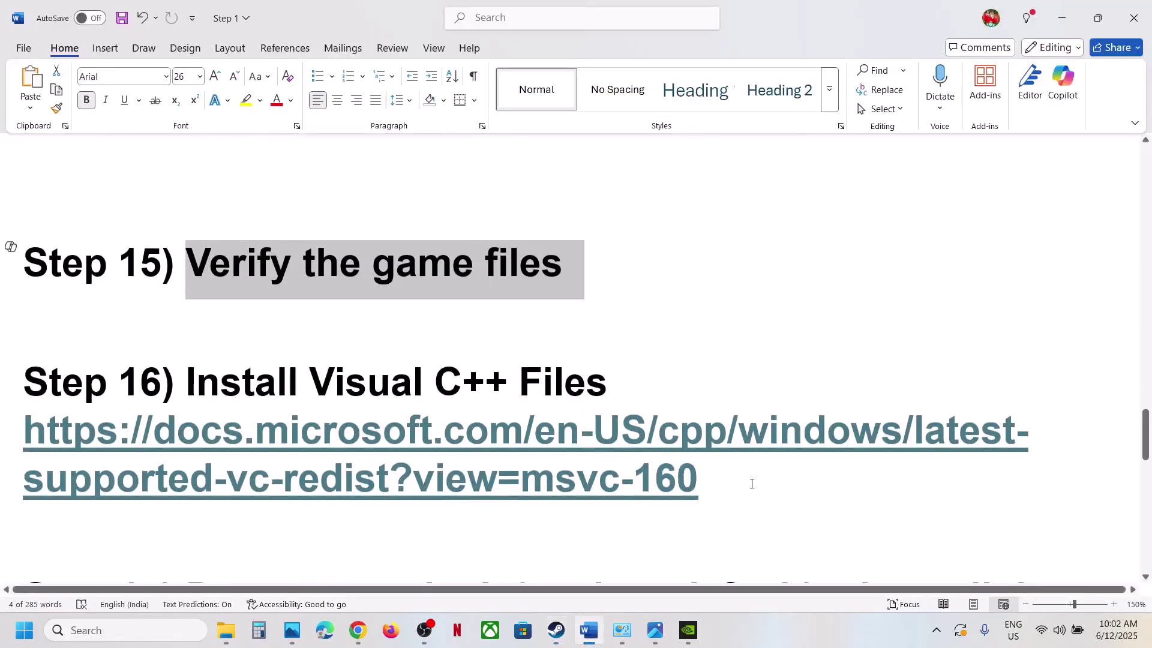
pyautogui.moveTo(752, 484); pyautogui.dragTo(8, 434)
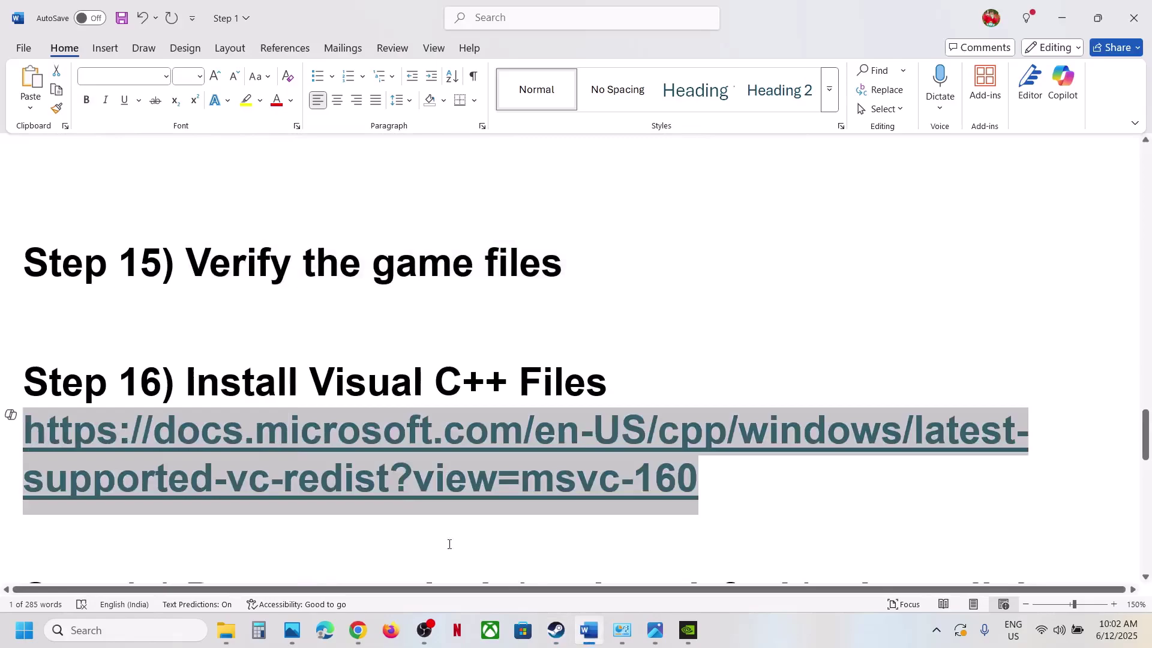
pyautogui.click(358, 630)
pyautogui.click(399, 15)
pyautogui.write('https://docs.microsoft.com/en-us/cpp/windows/latest-supported-vc-redist?view=msvc-160')
pyautogui.press('Return')
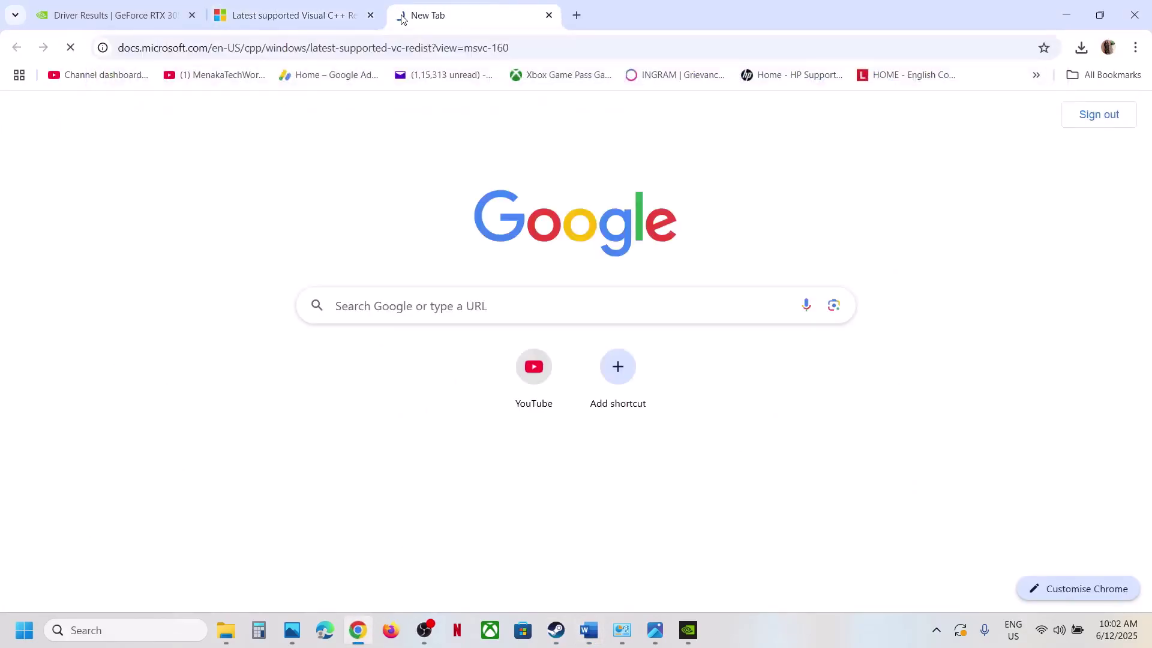
# Download the x86 Visual C++ 2015-2022 Redistributable from the latest version table and install it, allowing it to make changes.
pyautogui.scroll(-5, 489, 384)
pyautogui.scroll(-3, 479, 360)
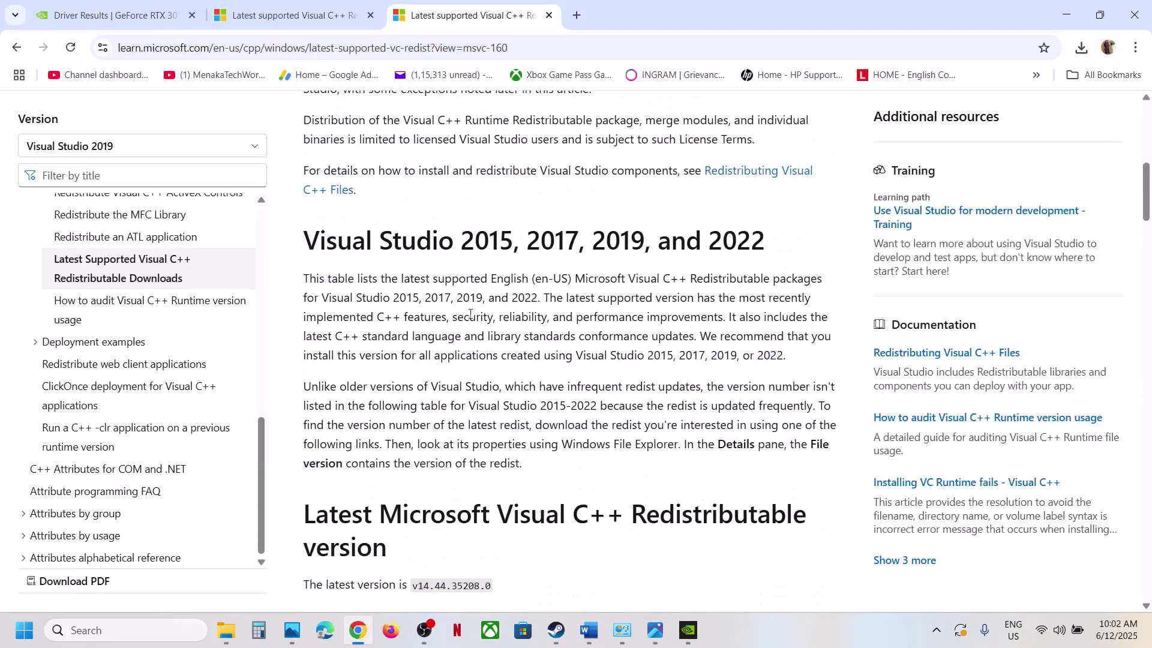
pyautogui.moveTo(357, 249); pyautogui.dragTo(702, 243)
pyautogui.scroll(-8, 364, 291)
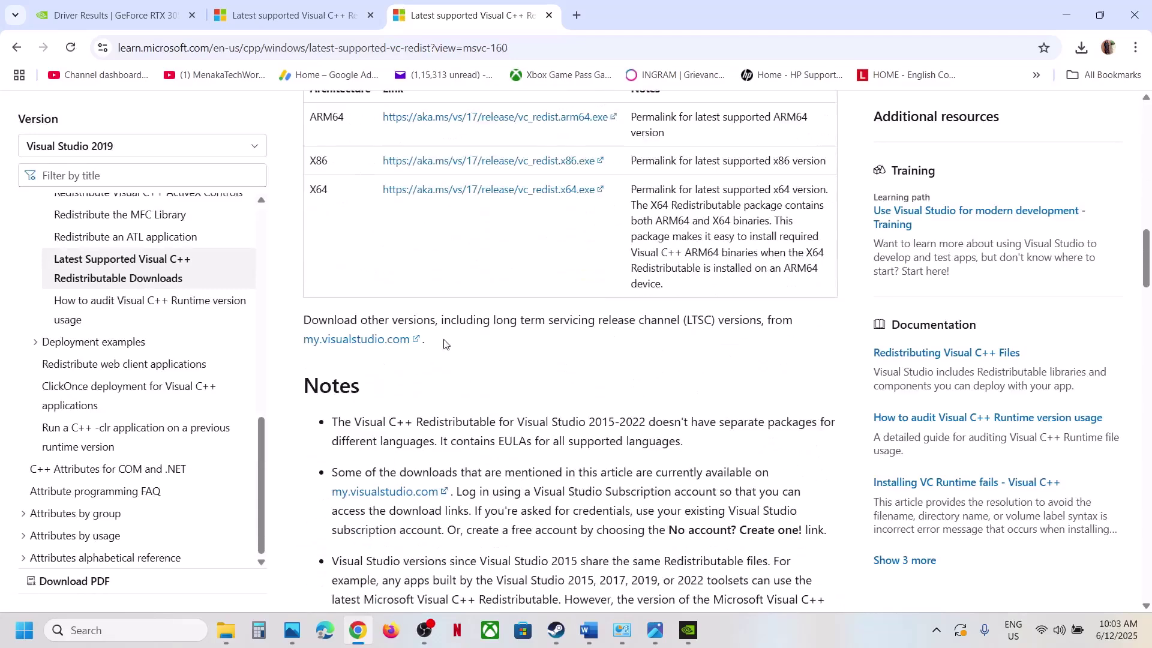
pyautogui.scroll(1, 324, 307)
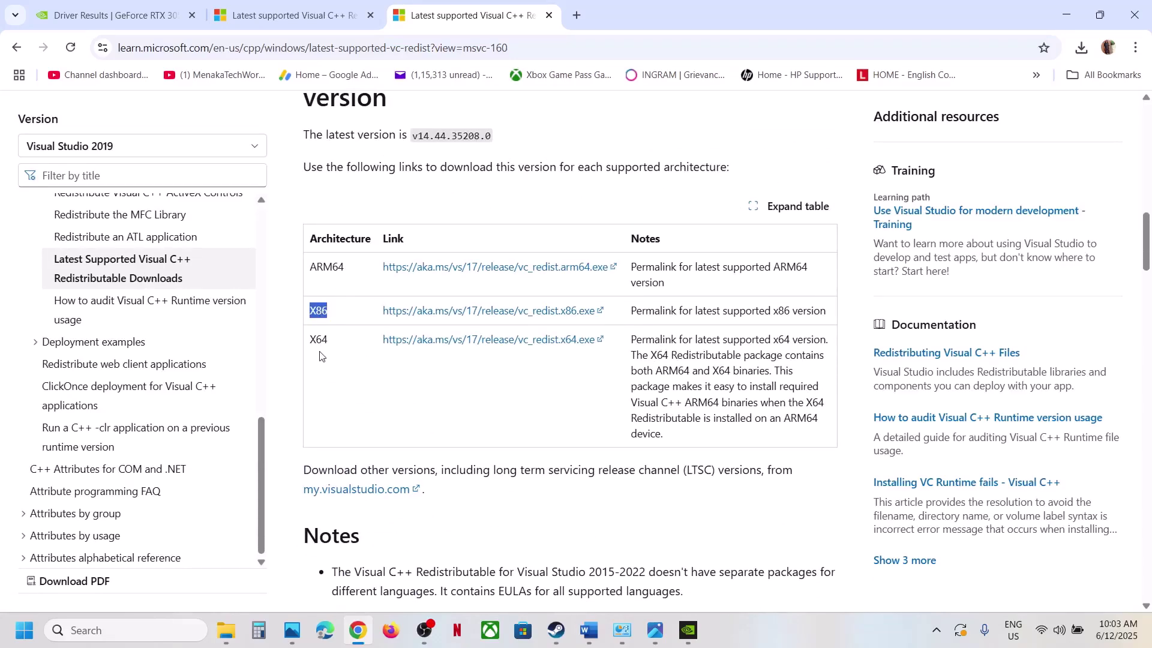
pyautogui.doubleClick(319, 339)
pyautogui.doubleClick(318, 311)
pyautogui.click(596, 395)
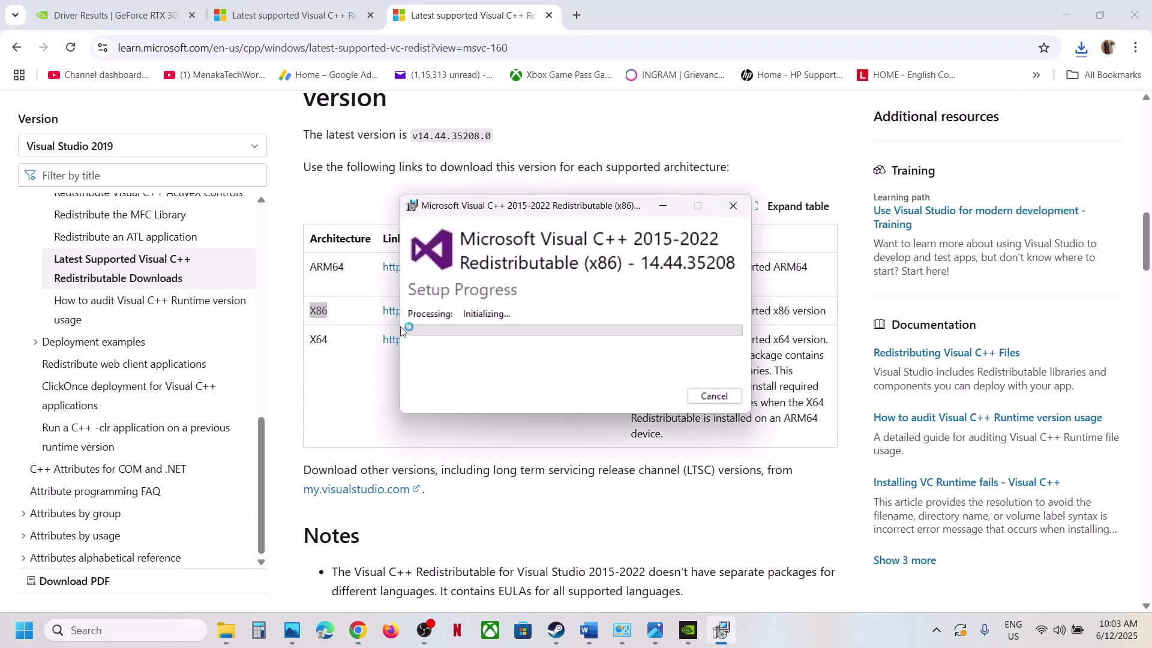
pyautogui.click(544, 420)
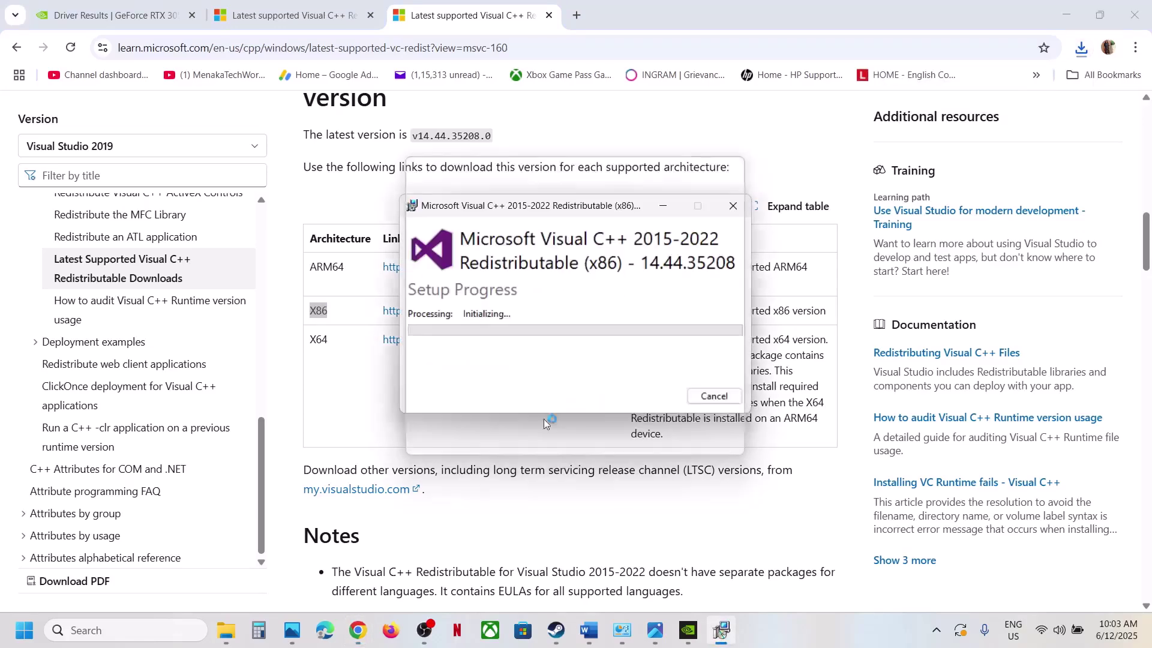
# Download the x64 Visual C++ 2015-2022 Redistributable from the same table and install it, allowing it to make changes.
pyautogui.doubleClick(319, 340)
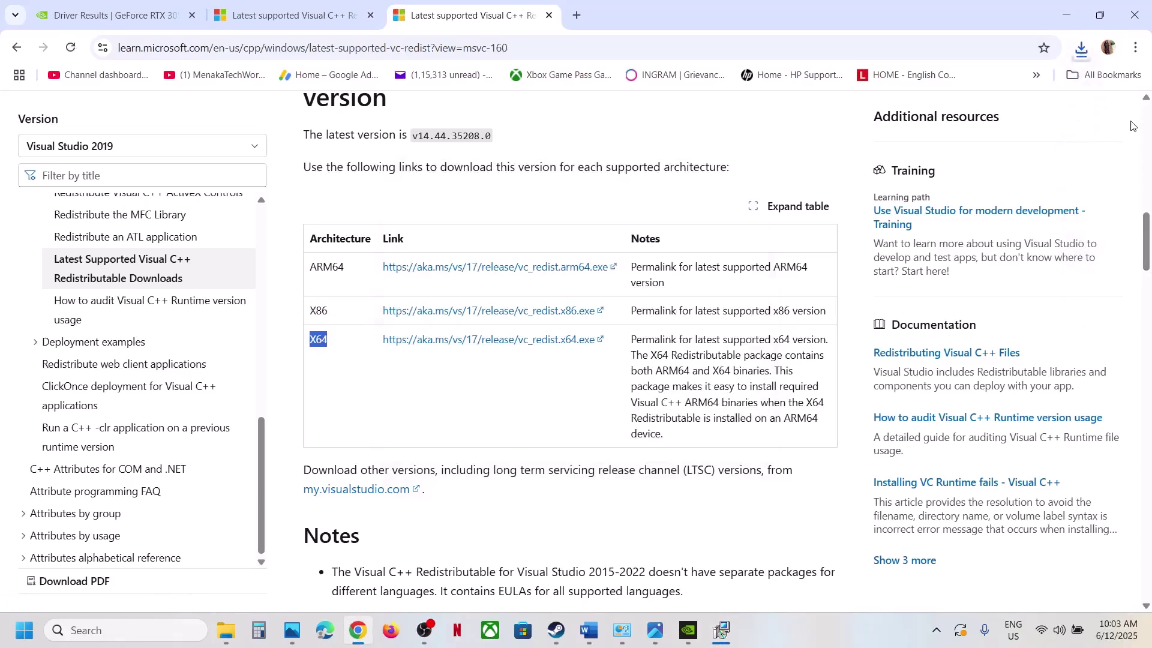
pyautogui.click(1081, 48)
pyautogui.click(936, 117)
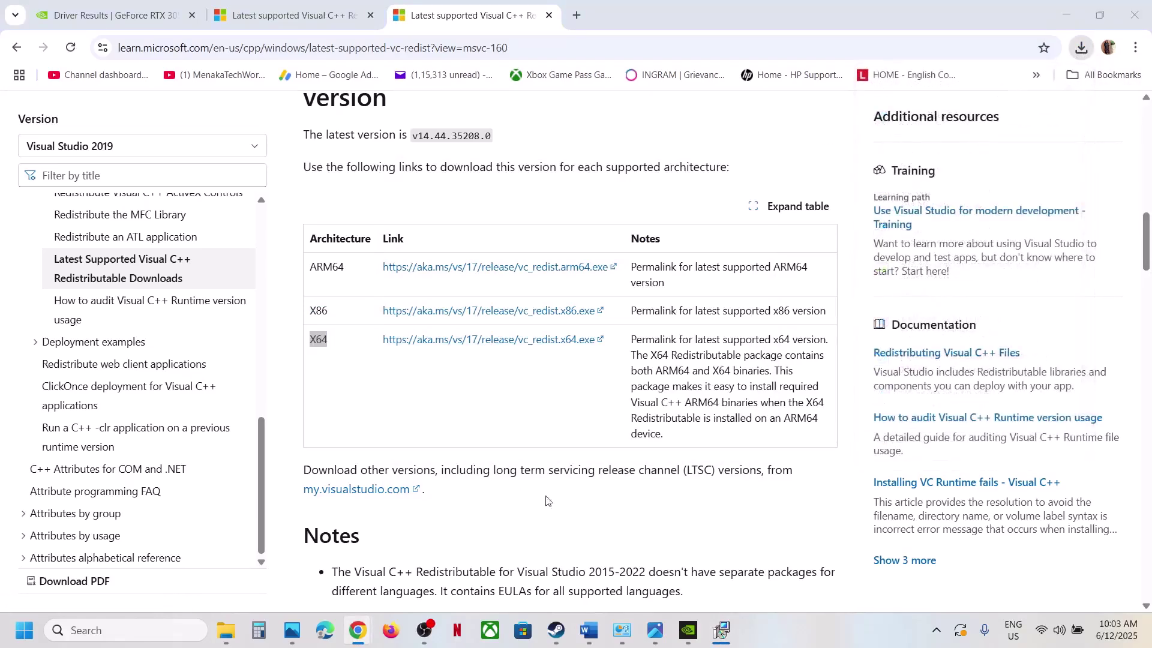
pyautogui.click(594, 397)
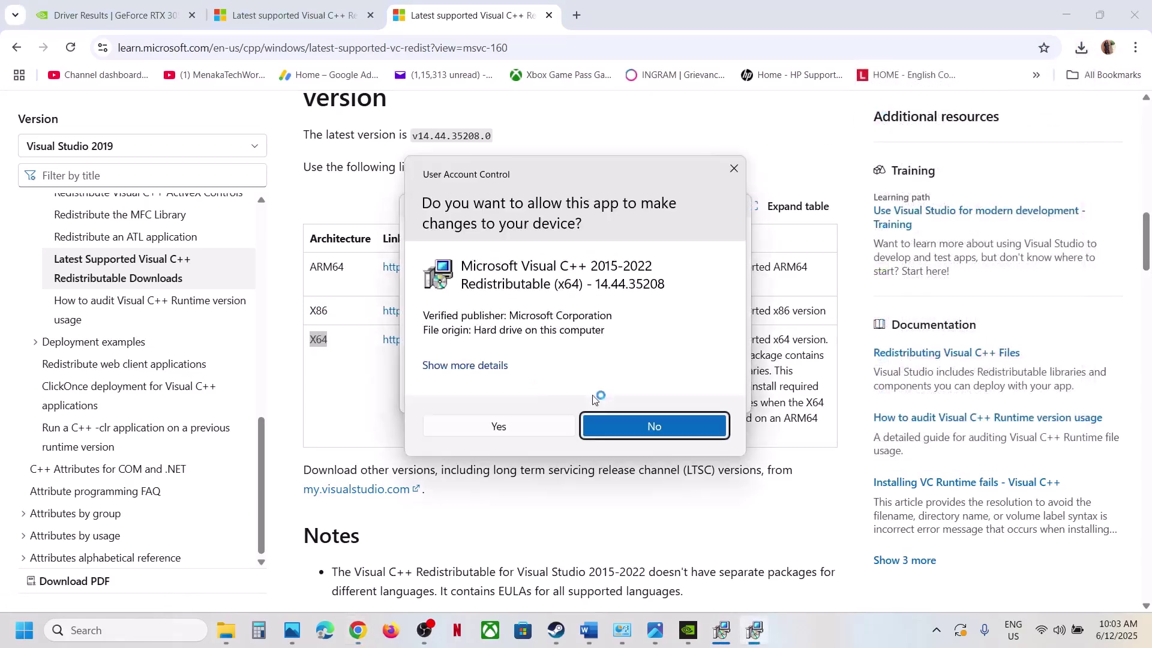
pyautogui.click(519, 428)
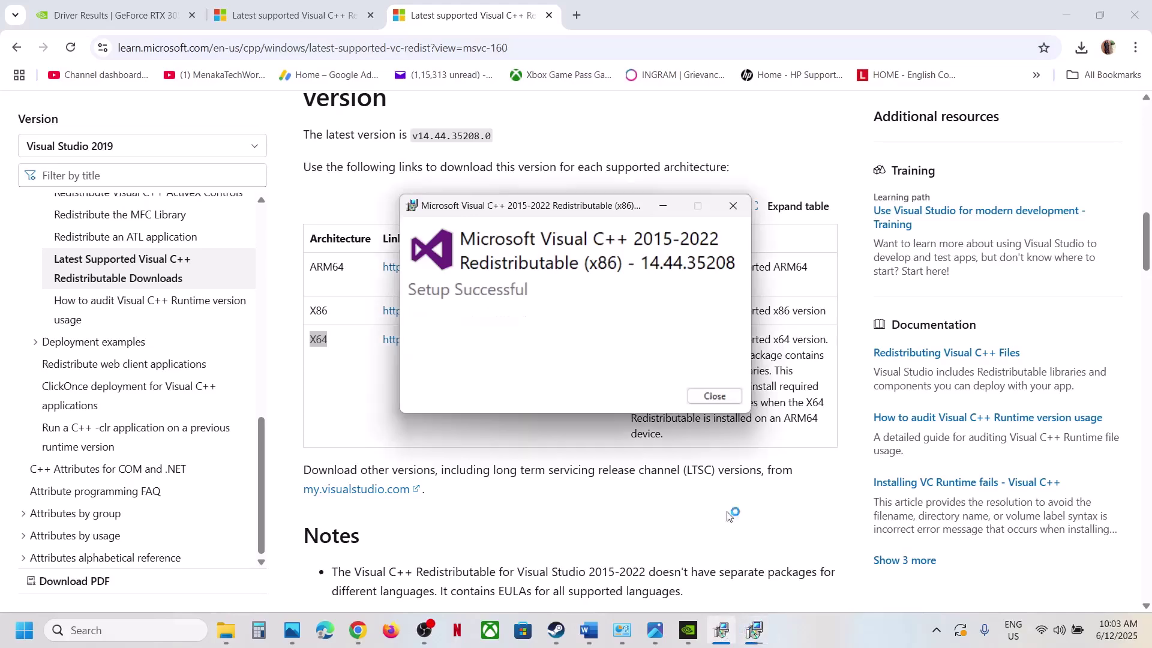
# Move the x64 setup window aside and close both Visual C++ Redistributable setup windows.
pyautogui.moveTo(603, 205); pyautogui.dragTo(471, 233)
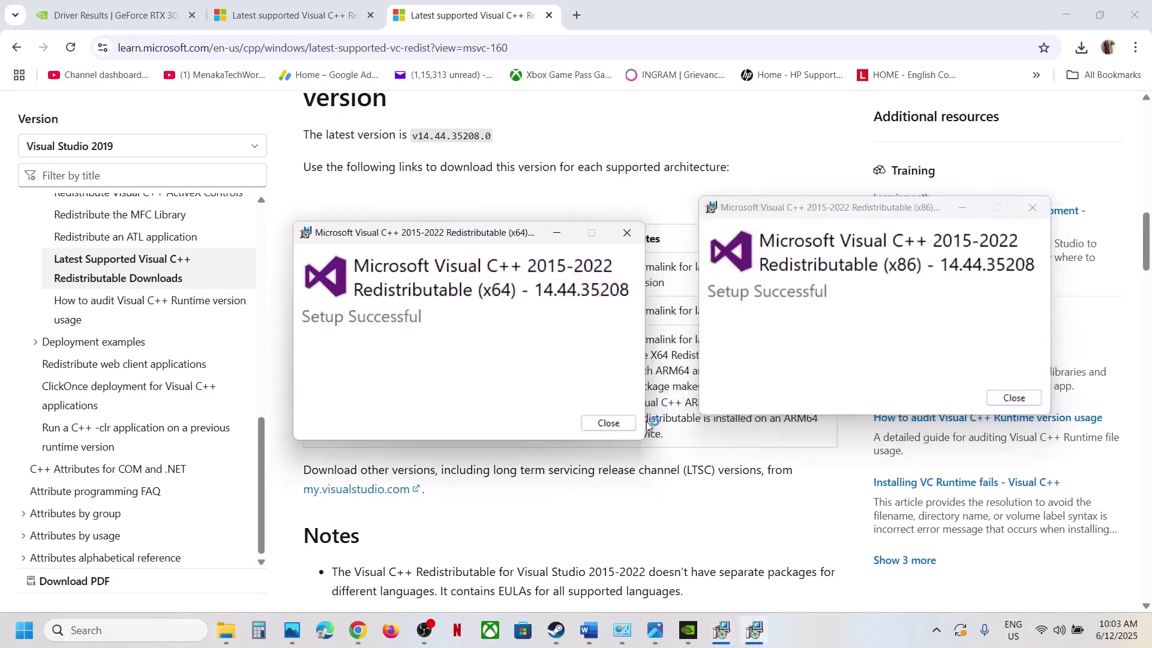
pyautogui.click(608, 423)
pyautogui.click(1014, 398)
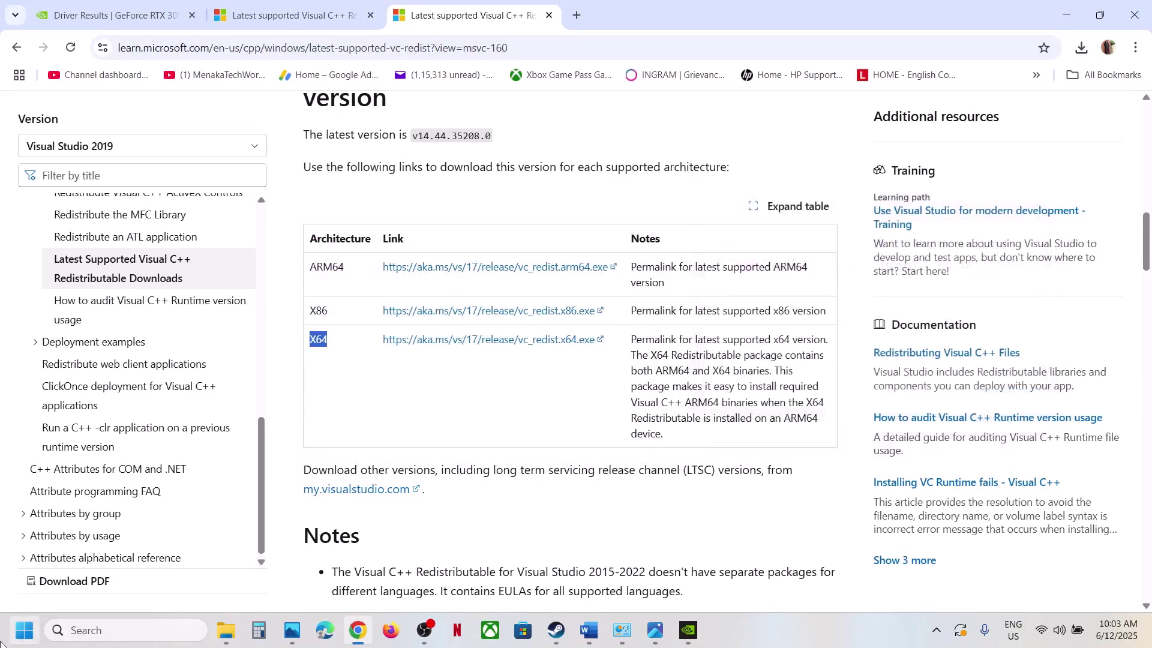
# Open the Windows power options to locate the Restart choice, and dismiss them without choosing one.
pyautogui.click(22, 637)
pyautogui.click(443, 581)
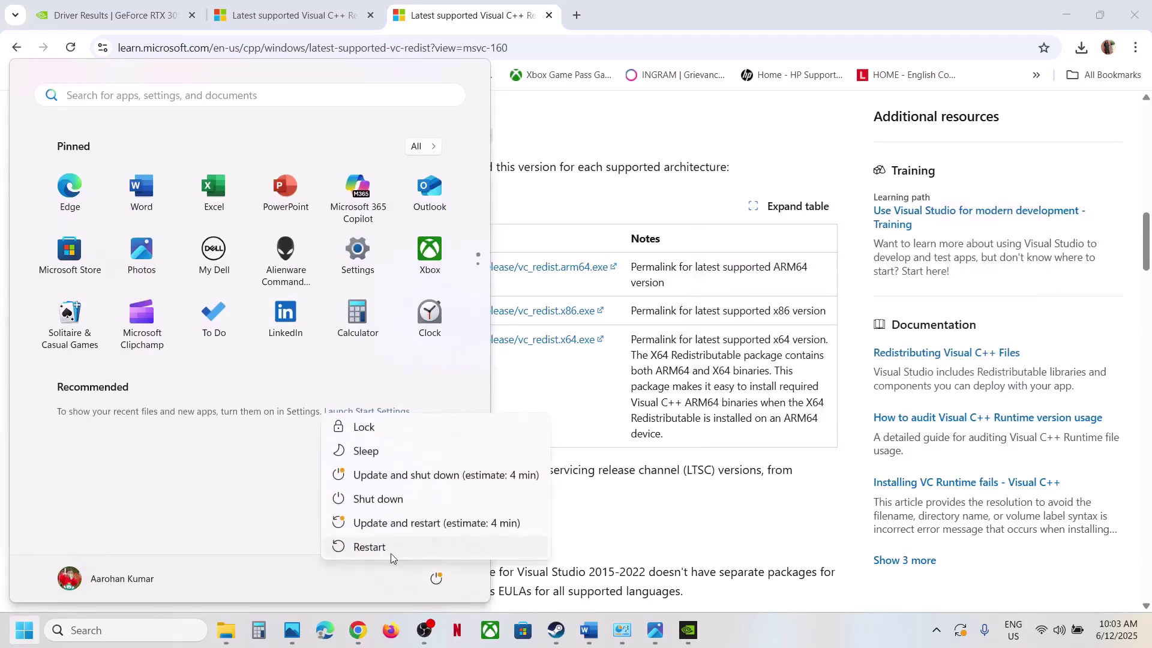
pyautogui.click(555, 631)
# Return to the Word document and highlight the "Do not overclock (set it to default)" instruction in Step 17.
pyautogui.click(585, 637)
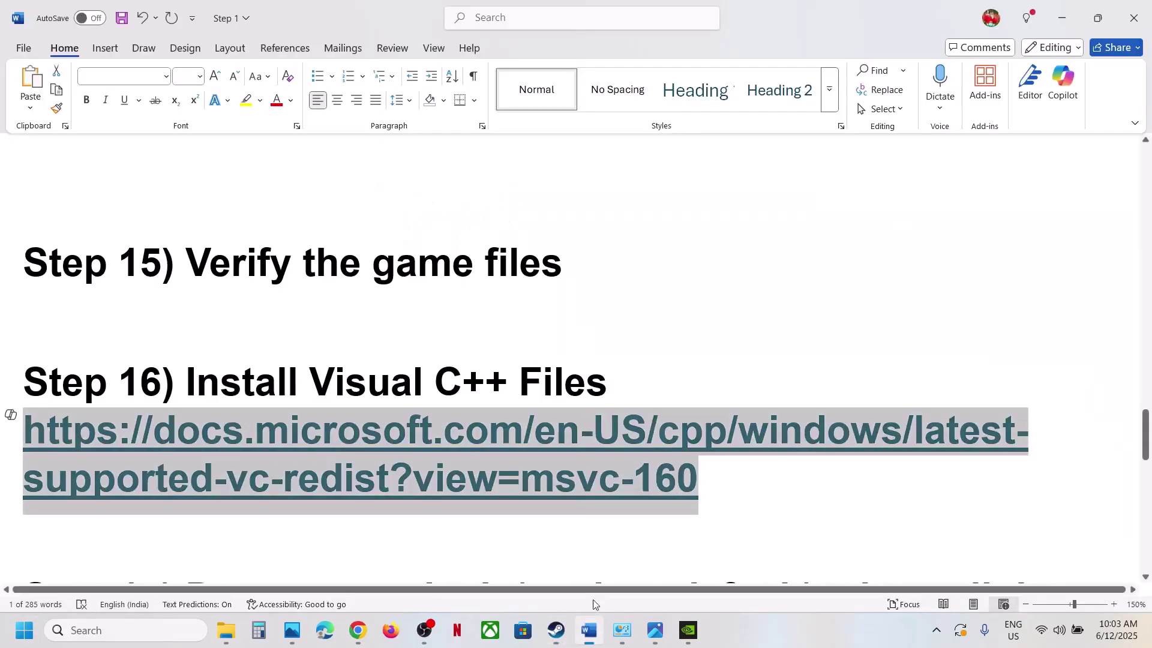
pyautogui.scroll(-5, 450, 471)
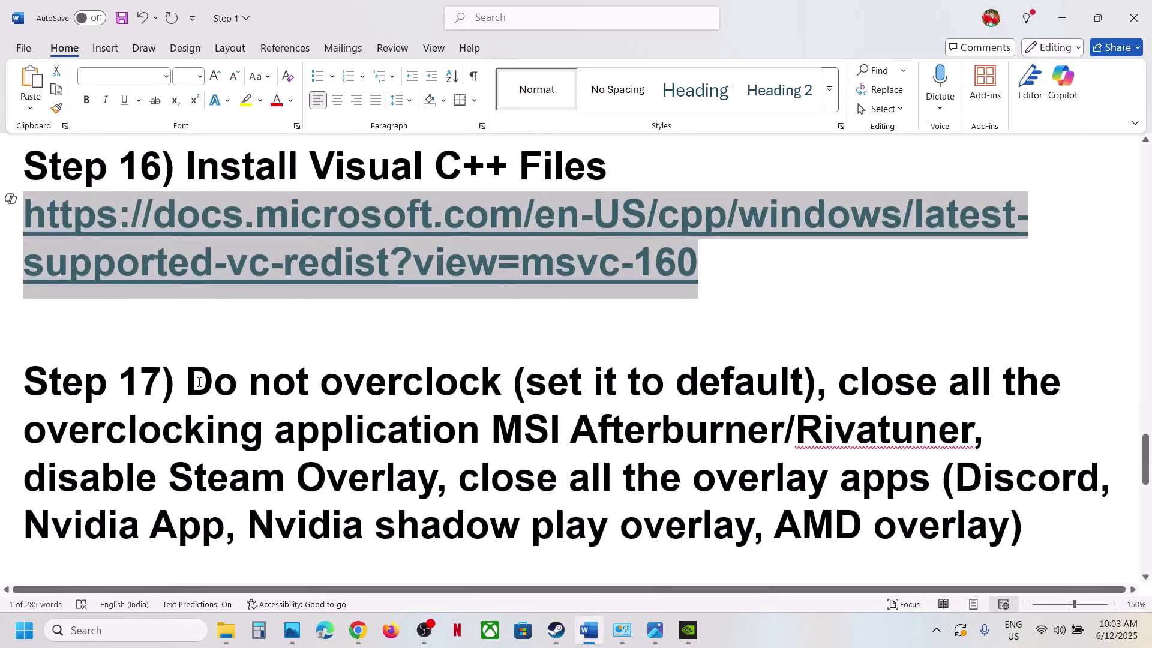
pyautogui.scroll(-1, 200, 382)
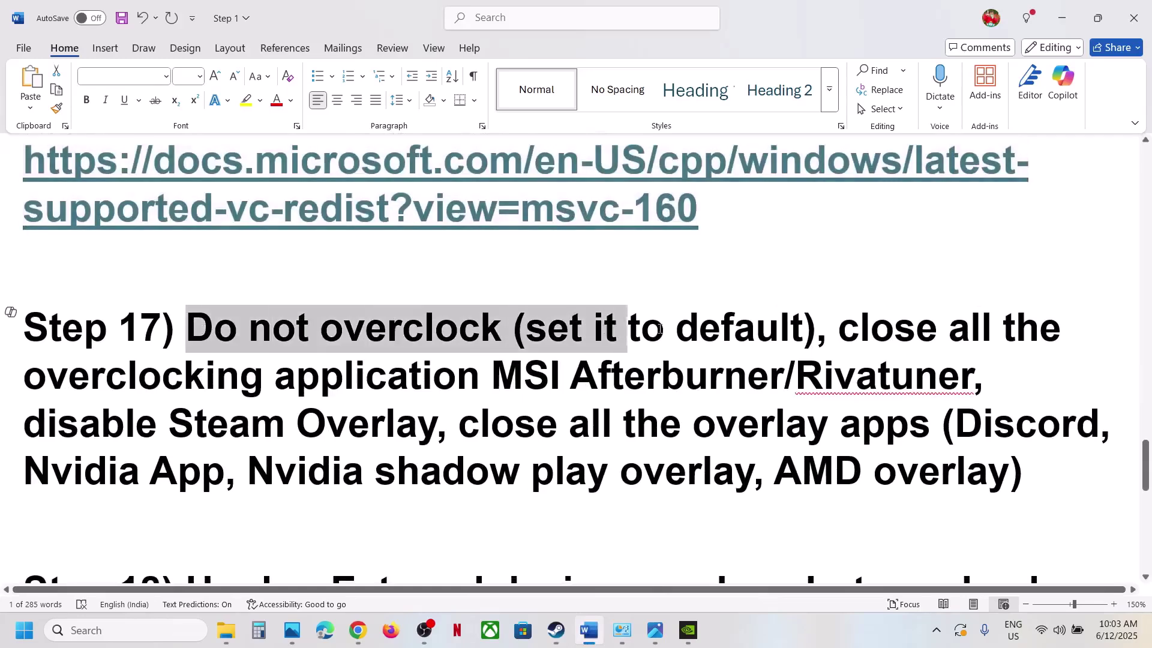